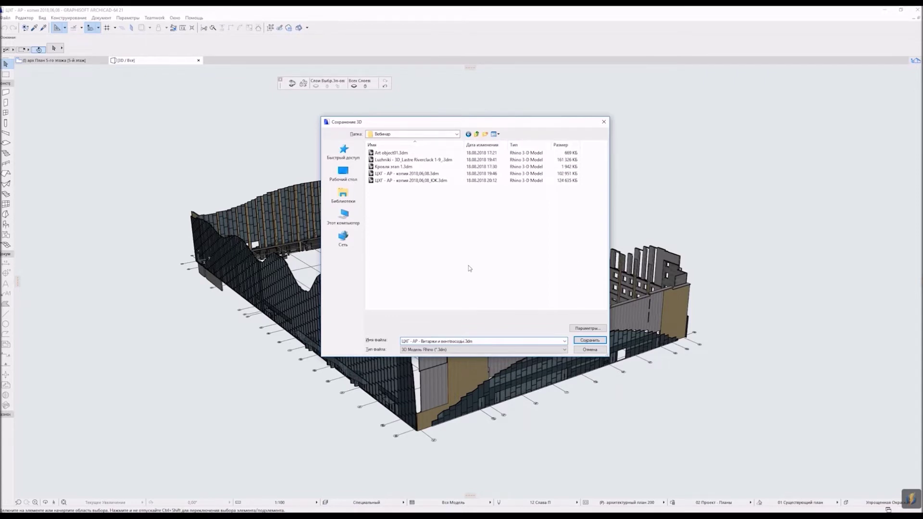
# Step: Save the 3D view as "ЦХГ - АР - Витражи и вентфасады.3dm" with the surface model and hybrid model export options
pyautogui.click(595, 328)
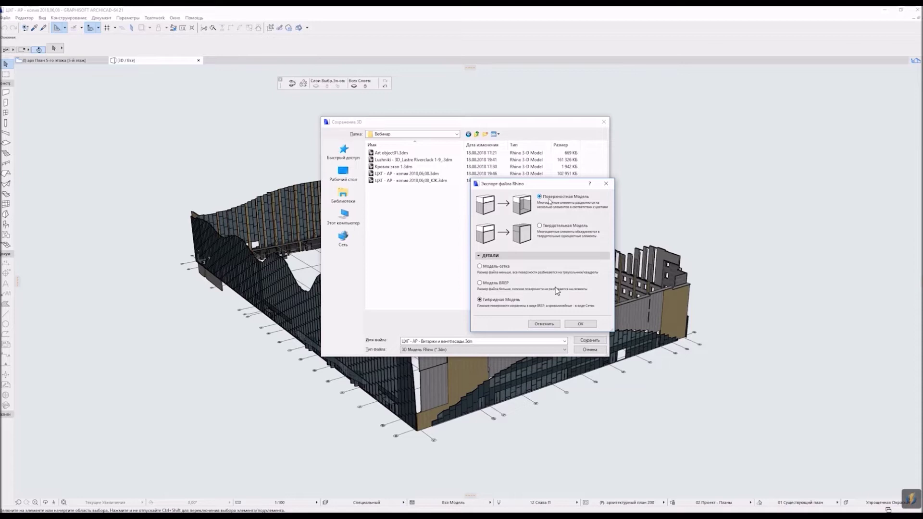
pyautogui.click(582, 324)
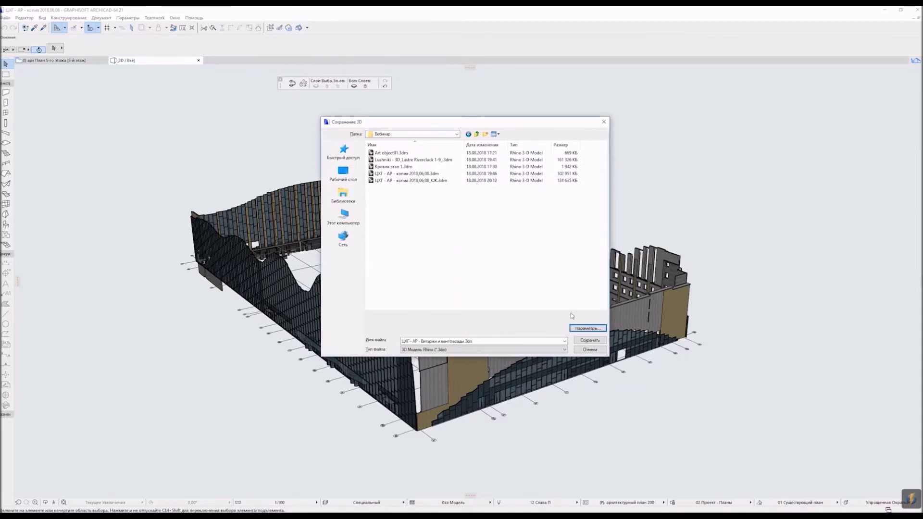
pyautogui.click(590, 339)
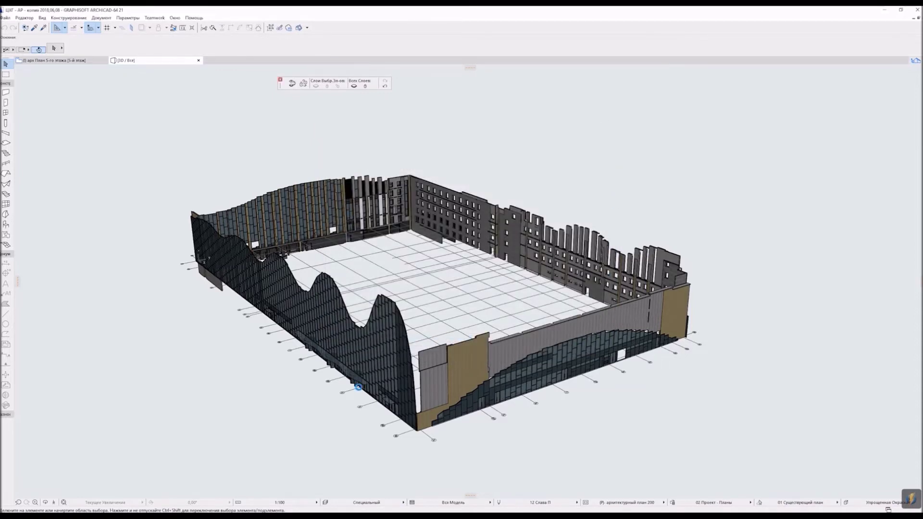
# Step: Switch to Rhino, start the Insert command and choose "ЦХГ - АР - копия 2018,06,08.3dm" from the project's Вебинар folder on the network
pyautogui.hotkey('alt', 'Tab')
pyautogui.write('Inser')
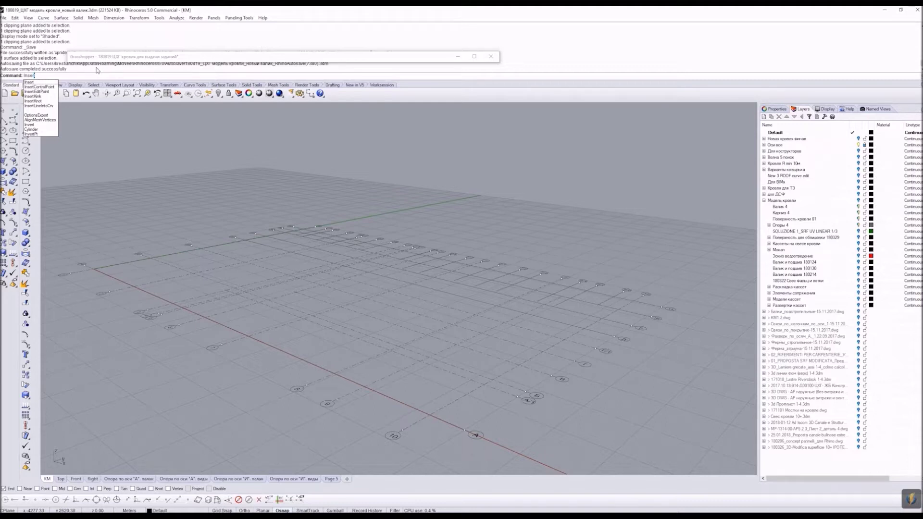
pyautogui.press('Return')
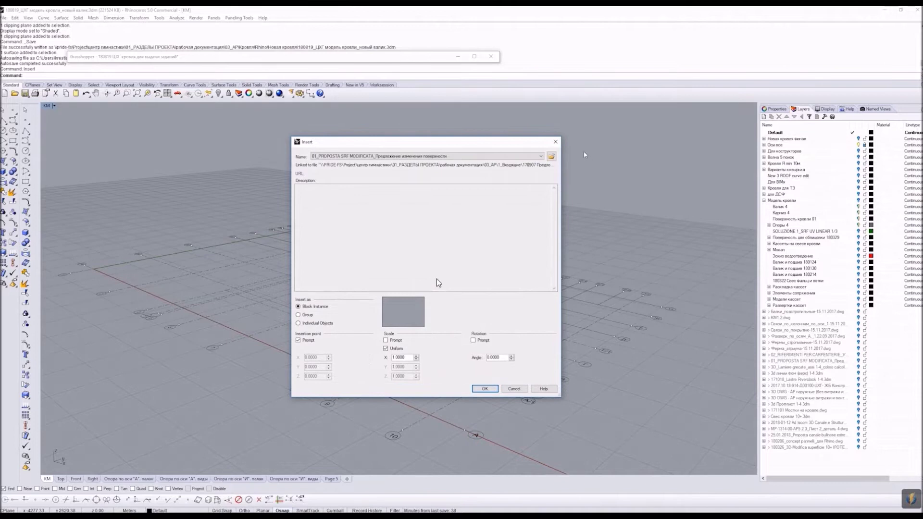
pyautogui.click(551, 157)
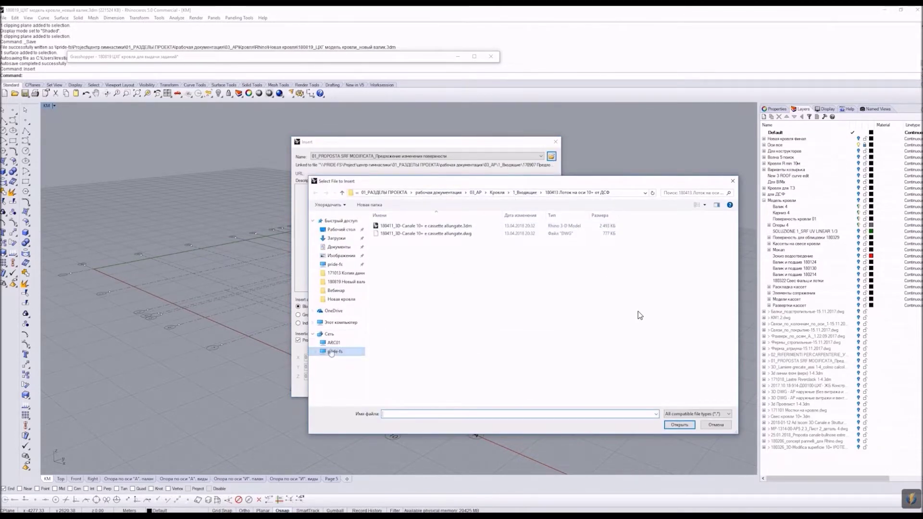
pyautogui.click(335, 351)
pyautogui.doubleClick(596, 241)
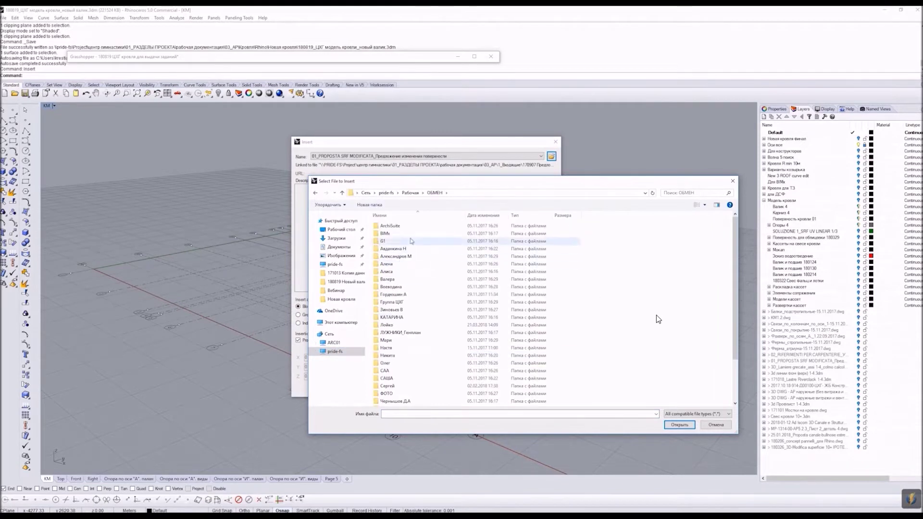
pyautogui.doubleClick(394, 260)
pyautogui.doubleClick(394, 248)
pyautogui.doubleClick(393, 234)
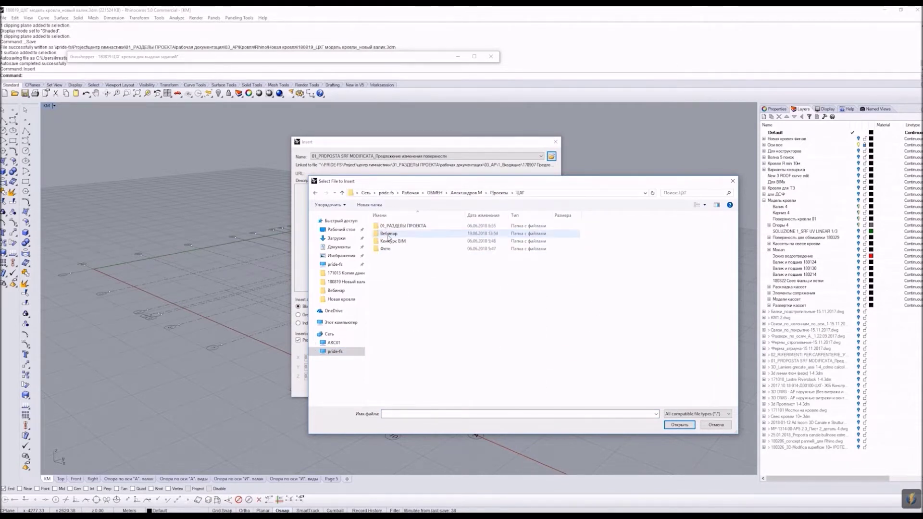
pyautogui.doubleClick(394, 235)
pyautogui.click(436, 251)
pyautogui.click(679, 424)
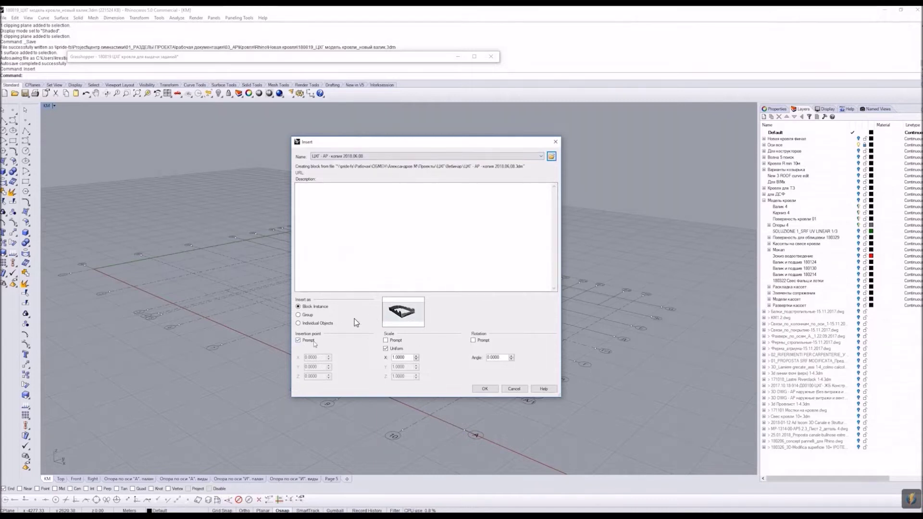
# Step: Insert the file as a block instance at 0,0,0 without an insertion point prompt, using the Link definition type and Reference layer style
pyautogui.click(298, 340)
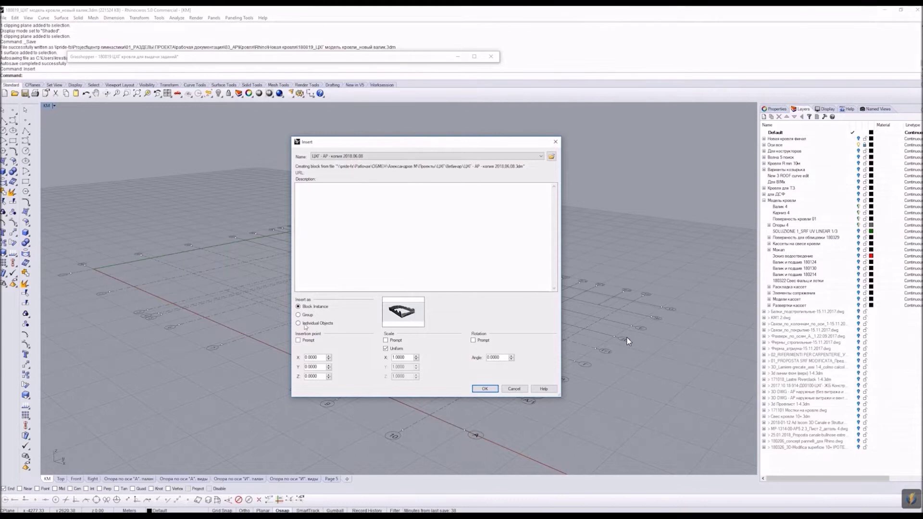
pyautogui.press('Return')
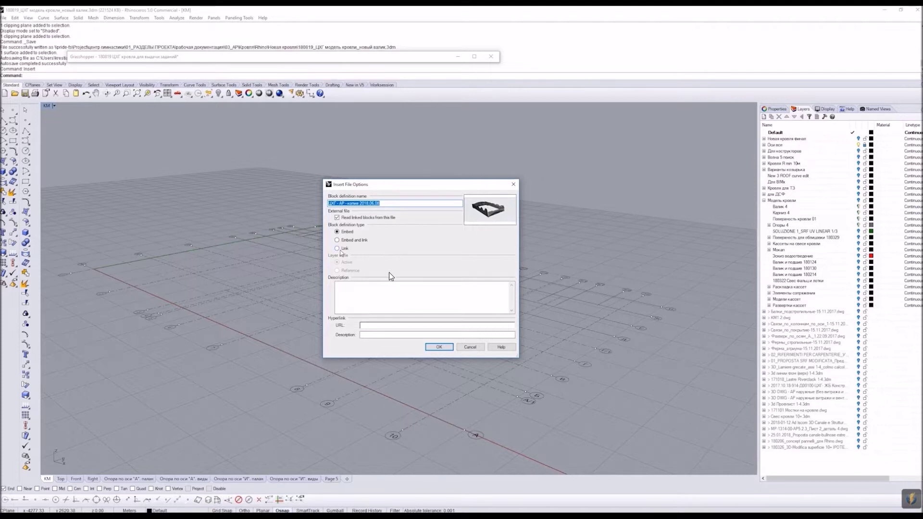
pyautogui.click(338, 248)
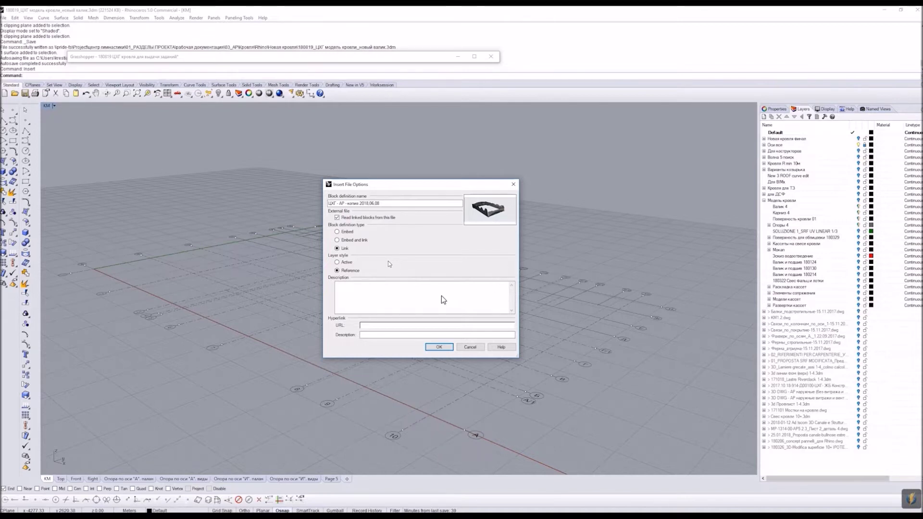
pyautogui.click(439, 346)
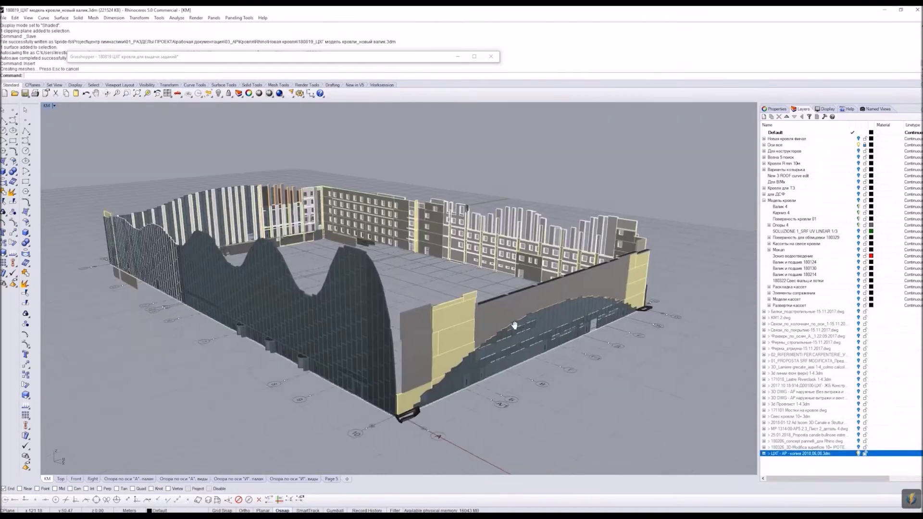
pyautogui.moveTo(525, 331)
pyautogui.mouseDown(button='right')
pyautogui.moveTo(441, 323)
pyautogui.moveTo(515, 318)
pyautogui.moveTo(604, 407)
pyautogui.moveTo(593, 403)
pyautogui.mouseUp(button='right')
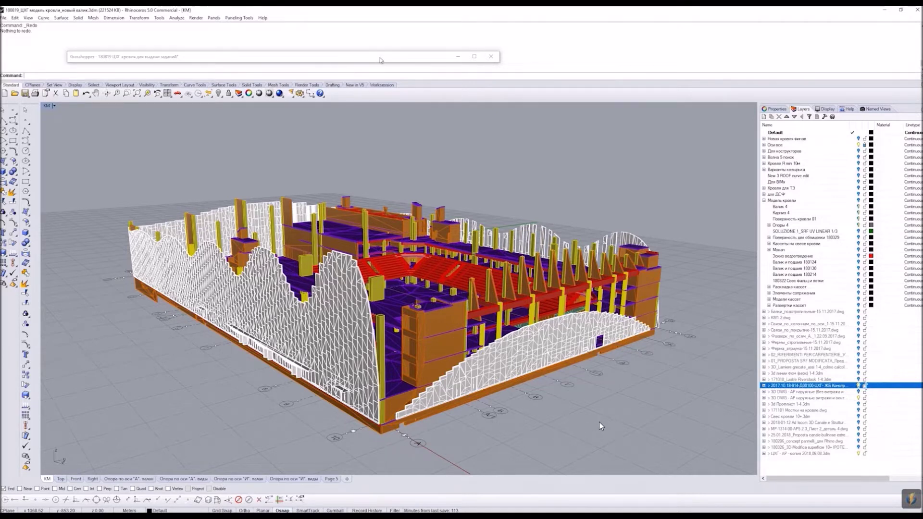
# Step: Try baking the roof geometry from the Grasshopper definition into the Rhino model, and undo the bake
pyautogui.doubleClick(380, 56)
pyautogui.rightClick(328, 341)
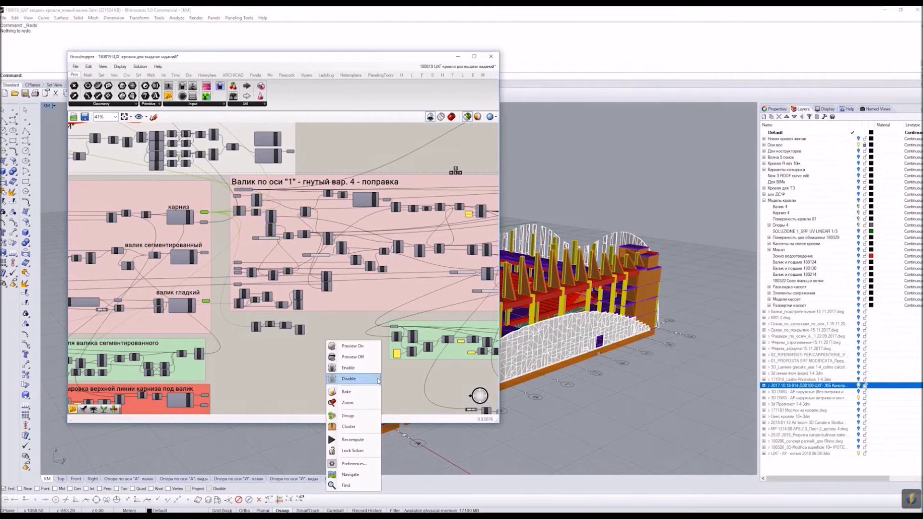
pyautogui.click(351, 397)
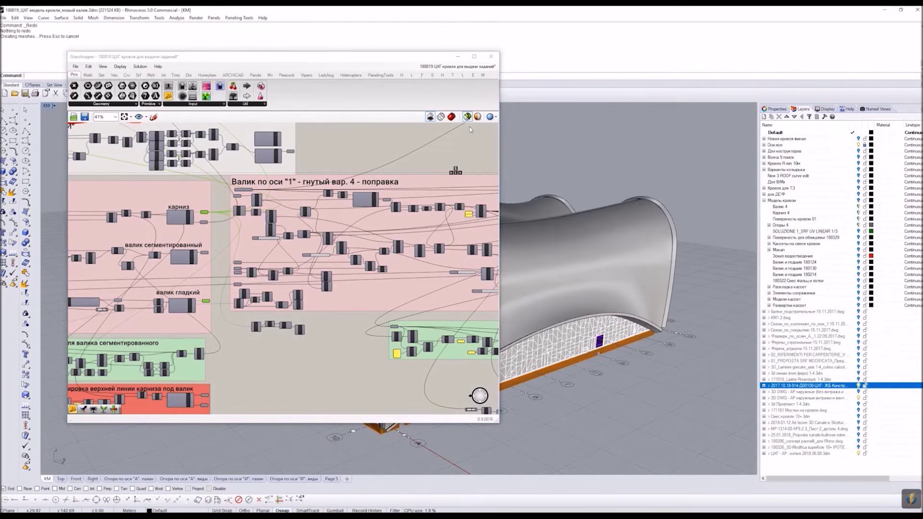
pyautogui.doubleClick(433, 61)
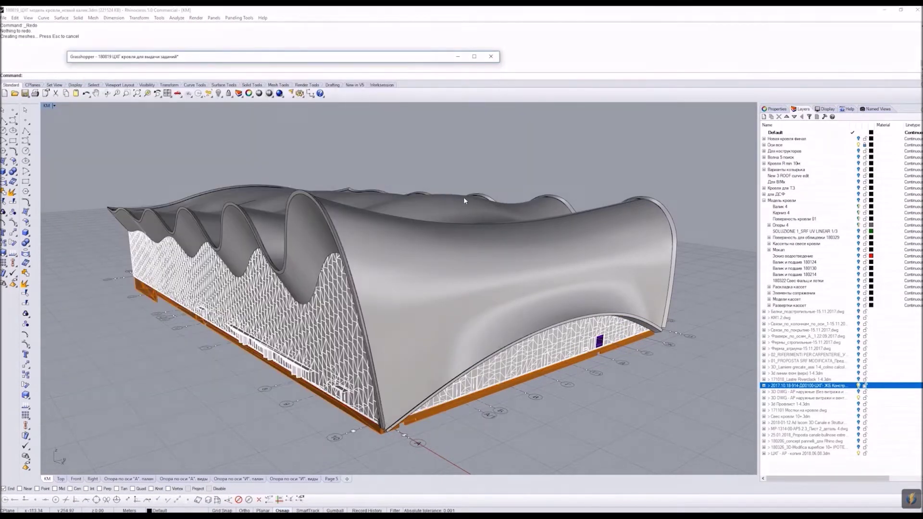
pyautogui.moveTo(463, 200)
pyautogui.mouseDown(button='right')
pyautogui.moveTo(536, 198)
pyautogui.moveTo(320, 191)
pyautogui.moveTo(560, 194)
pyautogui.moveTo(547, 200)
pyautogui.mouseUp(button='right')
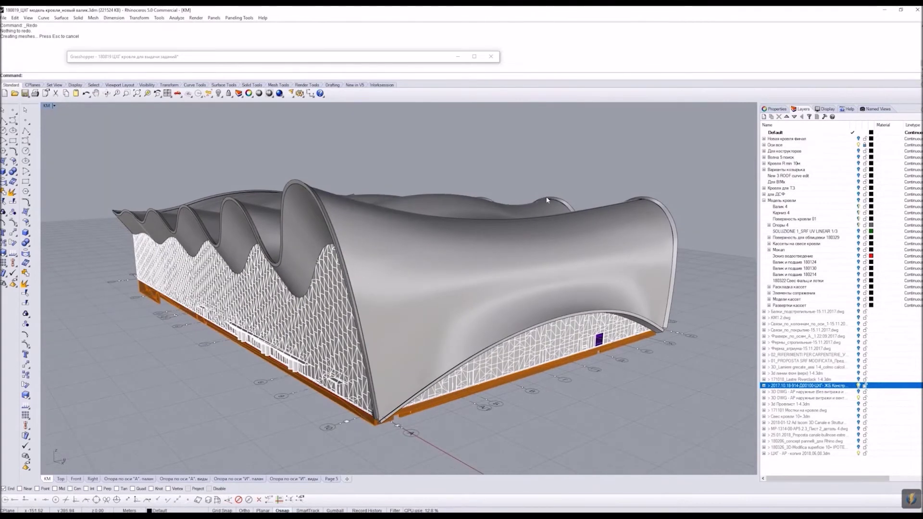
pyautogui.hotkey('ctrl', 'z')
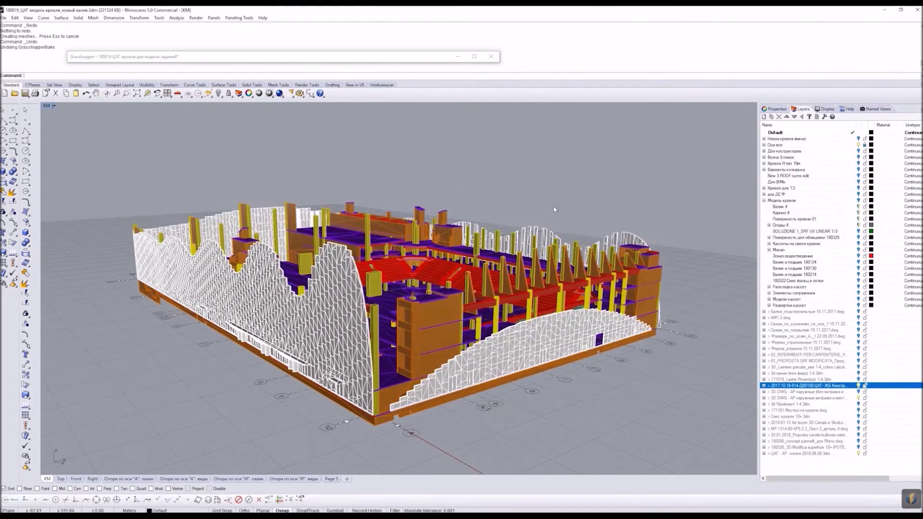
# Step: Show the "Модель кровли" layer and hide the linked concrete structure and exterior glazing facade layers
pyautogui.click(861, 201)
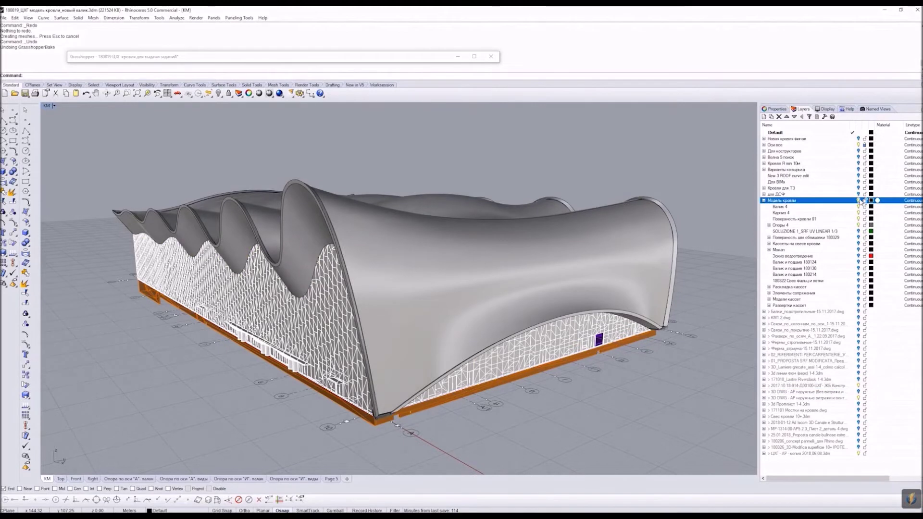
pyautogui.click(859, 387)
pyautogui.click(859, 398)
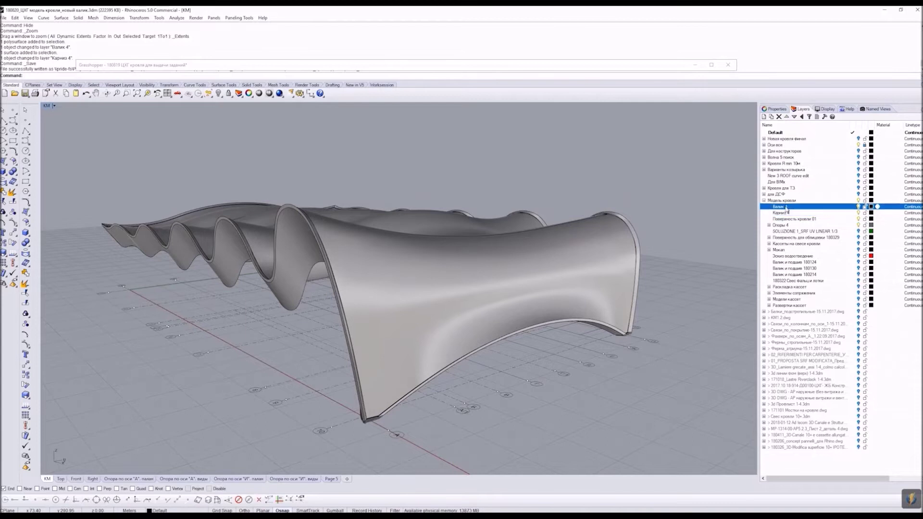
# Step: Select all objects on the "Валик 4" layer and start exporting the selection as an ArchiCAD GDL Object (*.gsm)
pyautogui.rightClick(787, 207)
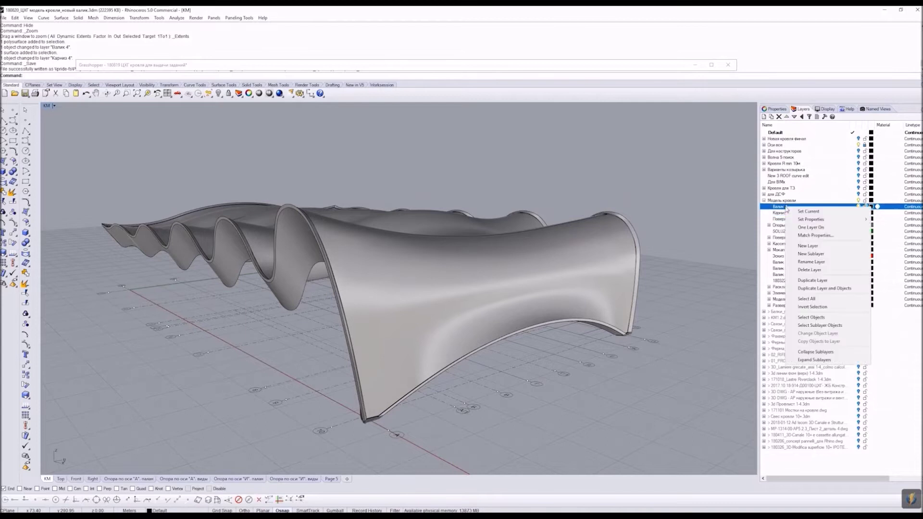
pyautogui.click(813, 318)
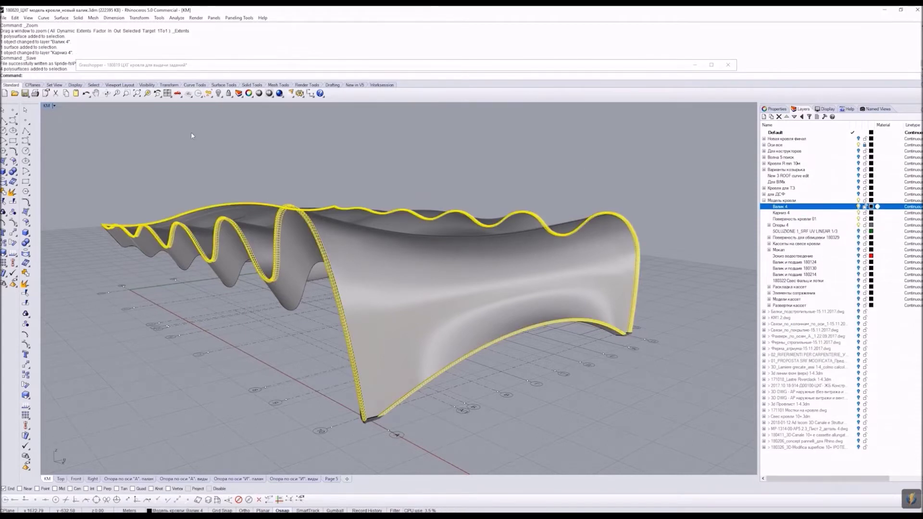
pyautogui.rightClick(153, 45)
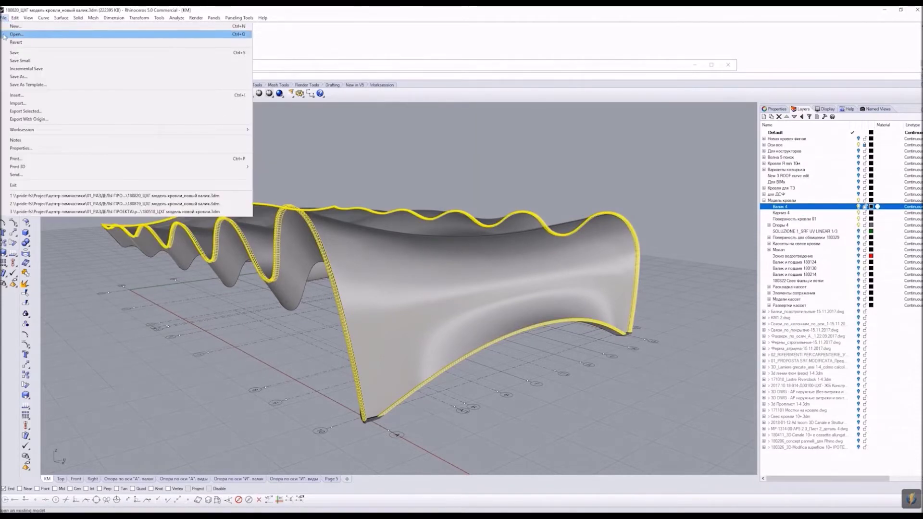
pyautogui.click(72, 112)
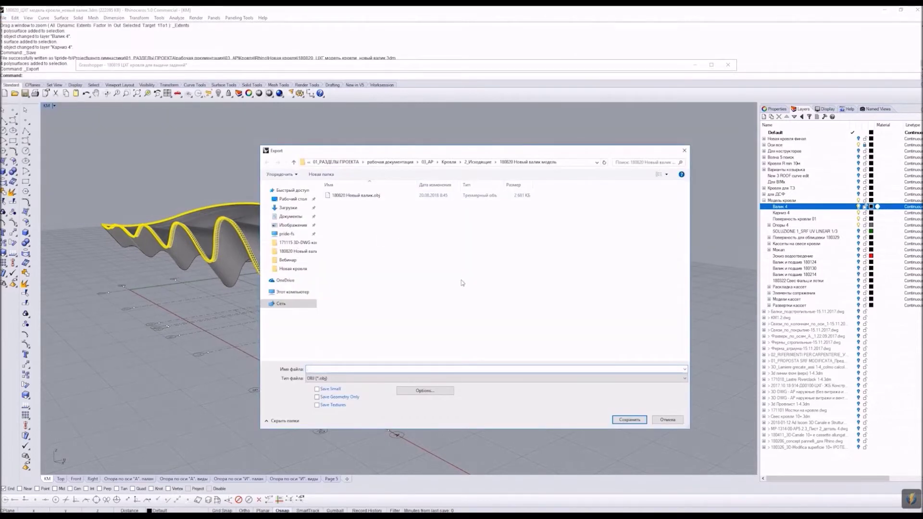
pyautogui.click(380, 379)
pyautogui.scroll(3, 371, 278)
pyautogui.click(368, 241)
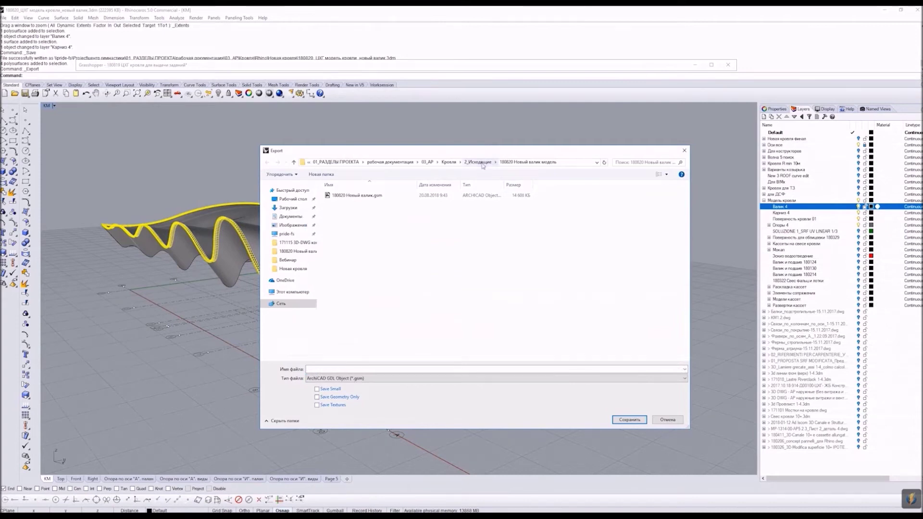
# Step: Browse to the project's subfolder on the pride-fs network drive and name the exported object "Валик"
pyautogui.click(287, 234)
pyautogui.doubleClick(528, 235)
pyautogui.doubleClick(340, 325)
pyautogui.doubleClick(346, 233)
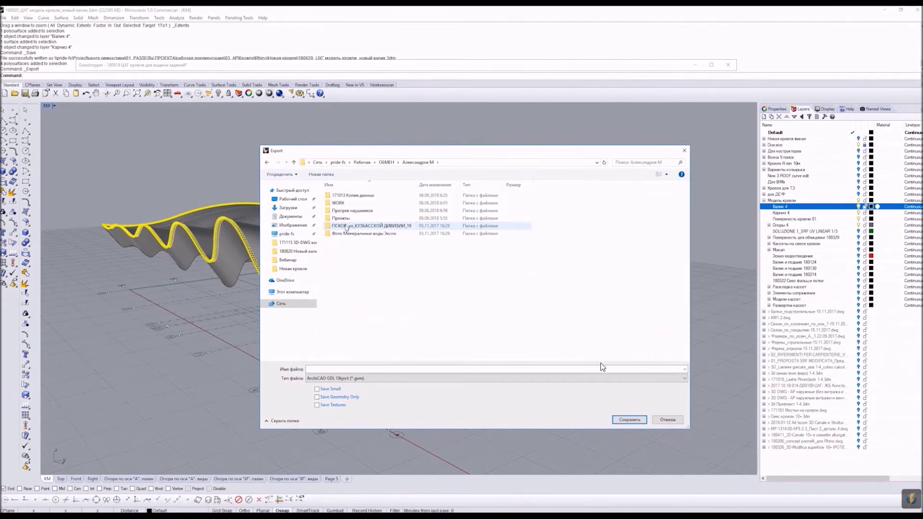
pyautogui.doubleClick(341, 218)
pyautogui.doubleClick(346, 195)
pyautogui.doubleClick(347, 203)
pyautogui.doubleClick(349, 210)
pyautogui.write('Валик')
pyautogui.press('Return')
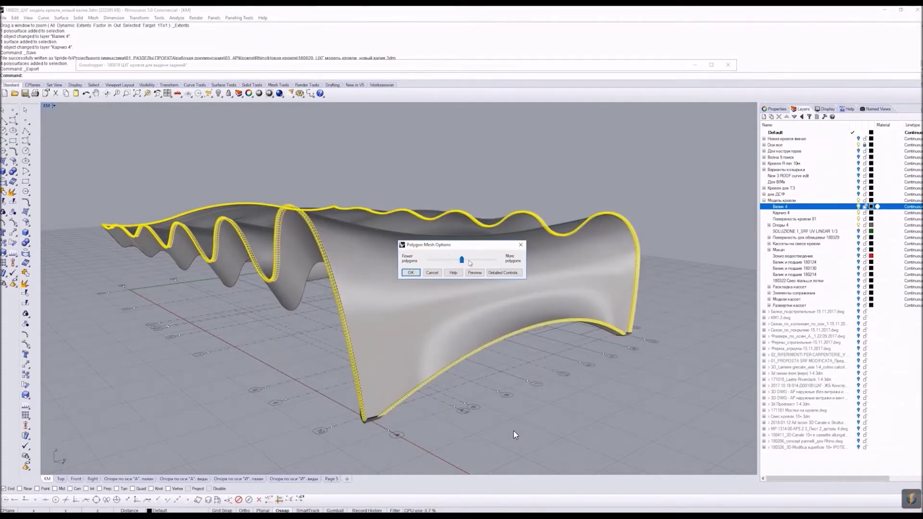
# Step: Preview the export mesh at the default density, reduce the polygon density and examine the mesh along the roof edge up close
pyautogui.click(475, 273)
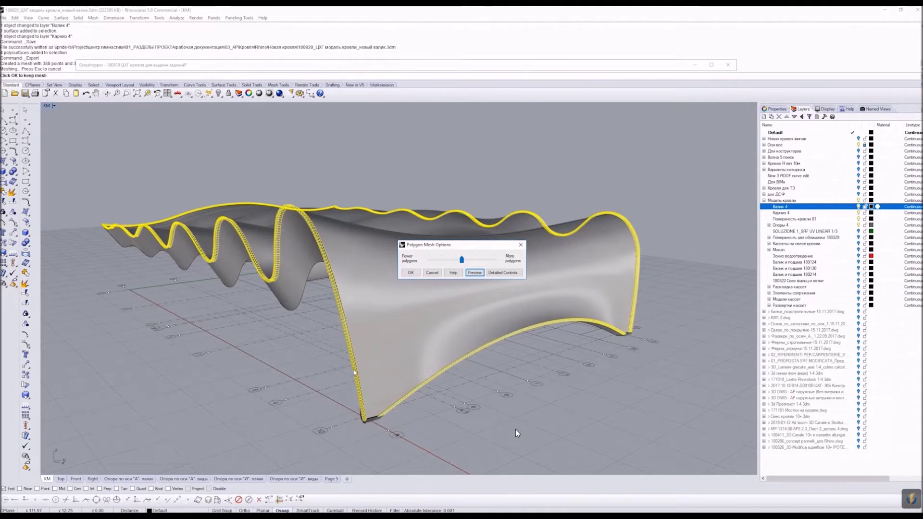
pyautogui.moveTo(462, 260); pyautogui.dragTo(442, 259)
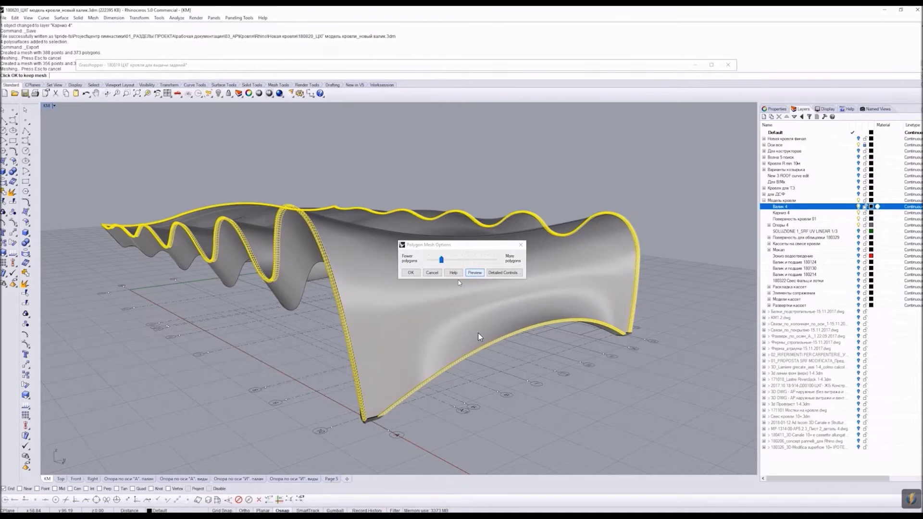
pyautogui.scroll(5, 500, 342)
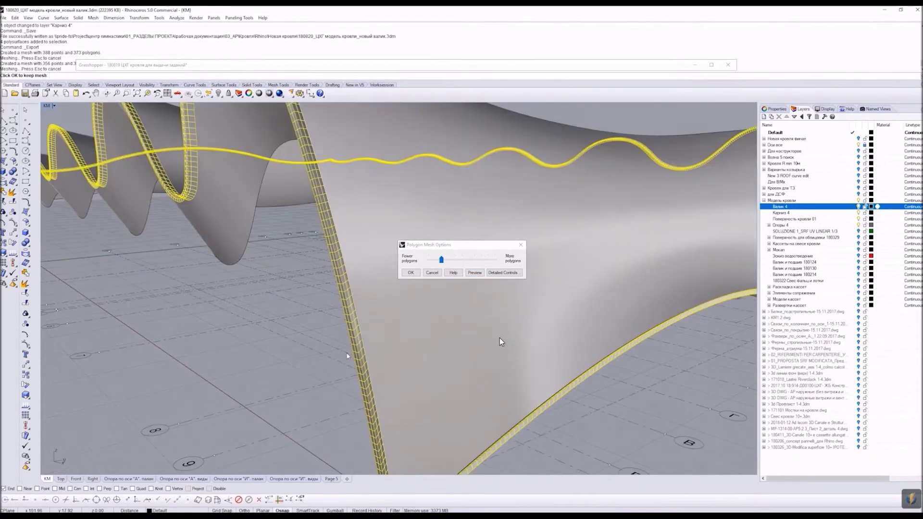
pyautogui.scroll(3, 354, 357)
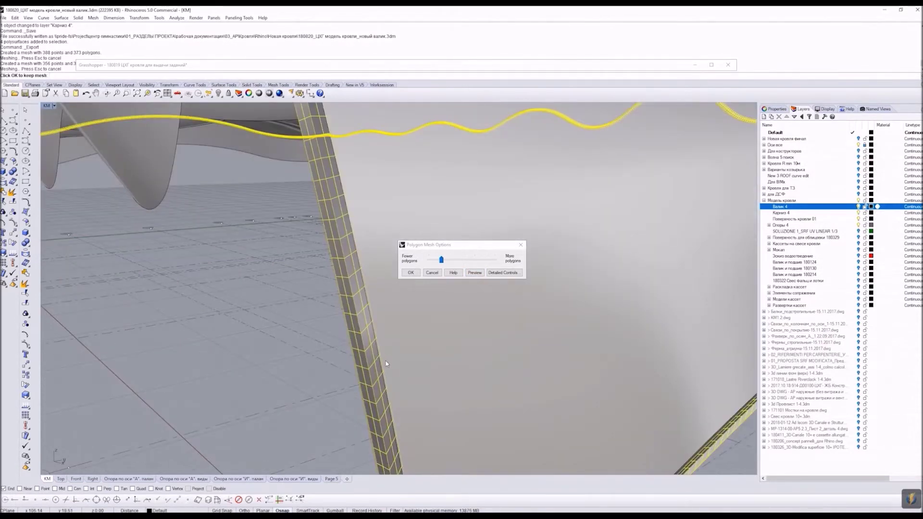
pyautogui.scroll(-8, 382, 363)
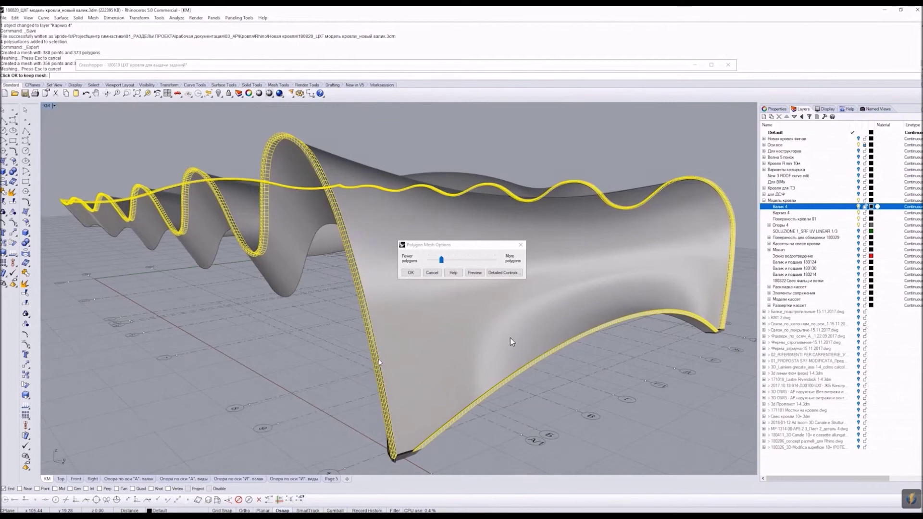
# Step: Set the mesh polygon density to the middle of the range, preview it and complete the GDL object export
pyautogui.moveTo(447, 262); pyautogui.dragTo(462, 260)
pyautogui.click(474, 273)
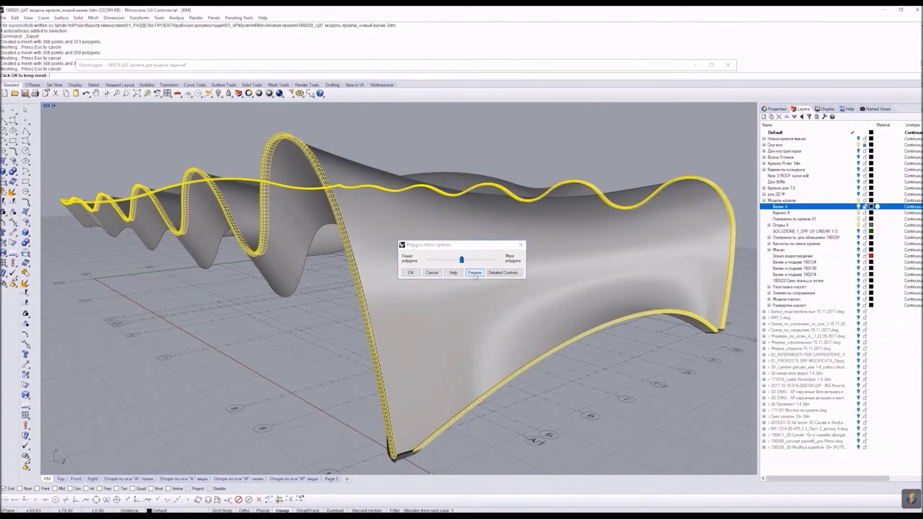
pyautogui.press('Return')
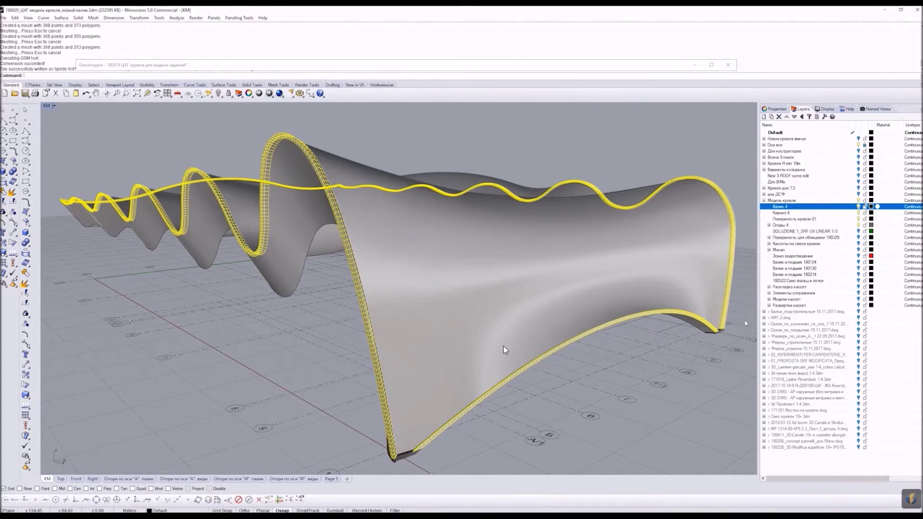
# Step: Hide the "Валик 4" layer and start exporting all objects on the "Карниз 4" layer over the existing "Карниз.gsm" file
pyautogui.press('Escape')
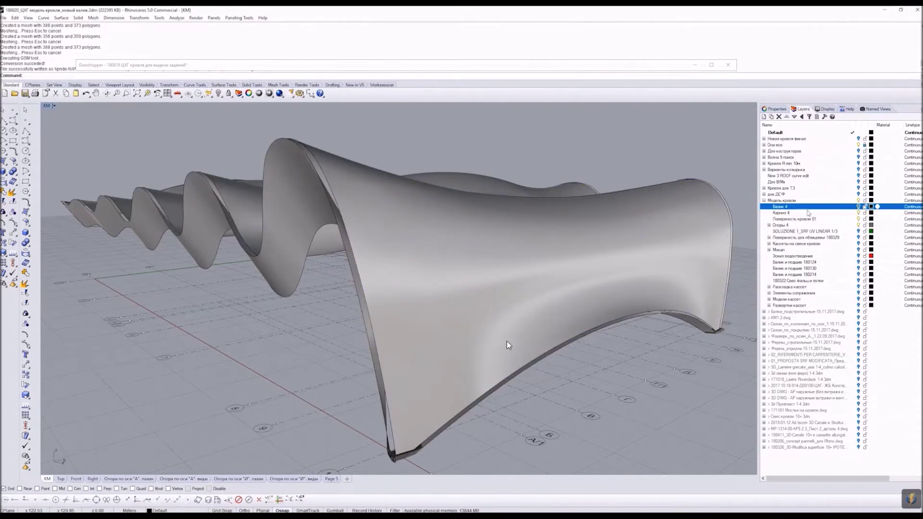
pyautogui.press('Down')
pyautogui.press('Return')
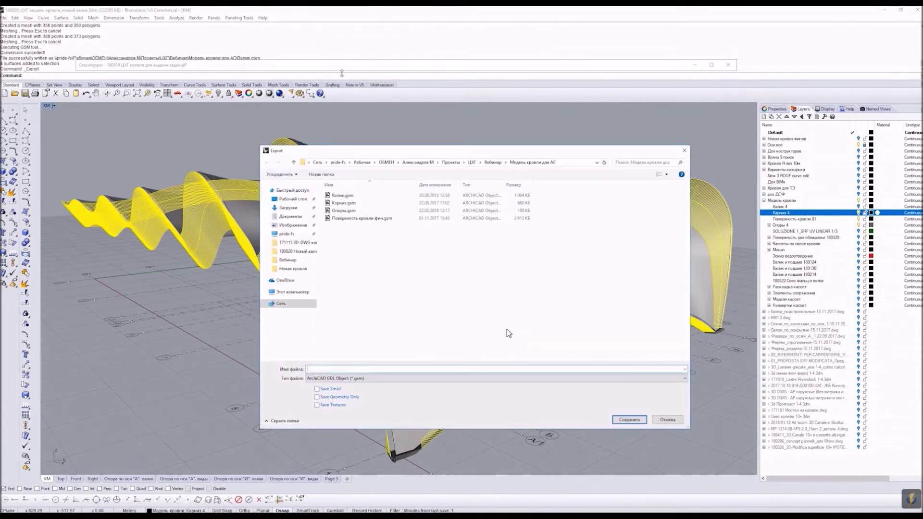
pyautogui.click(348, 204)
pyautogui.click(629, 420)
pyautogui.click(493, 268)
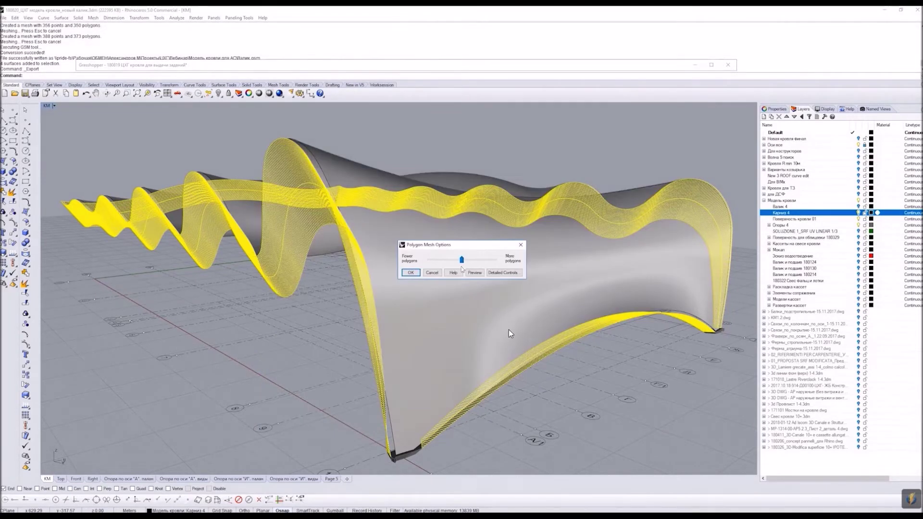
# Step: Preview the cornice mesh at the middle polygon density, complete its export and hide the "Карниз 4" layer
pyautogui.click(474, 273)
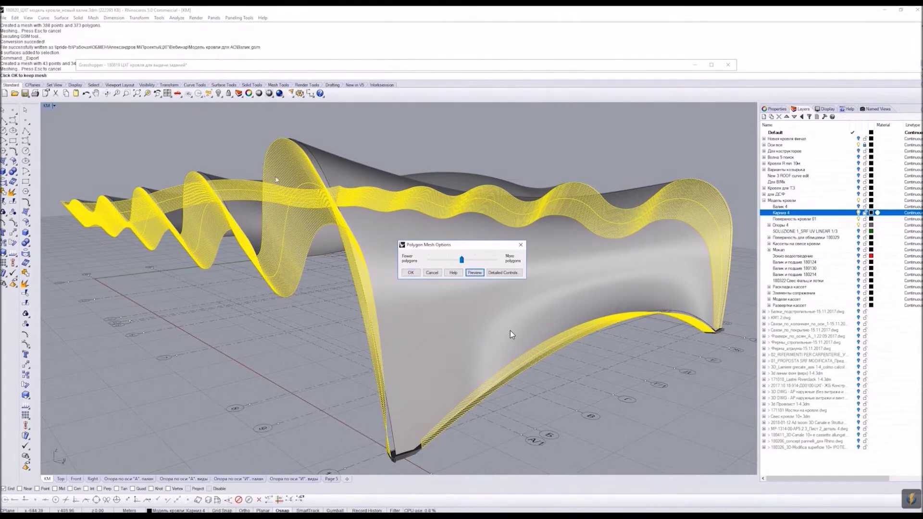
pyautogui.press('Return')
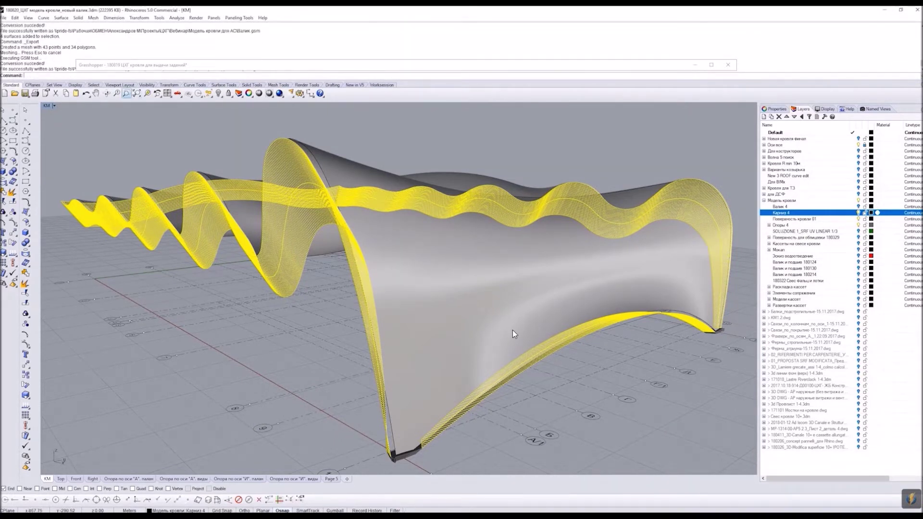
pyautogui.press('Escape')
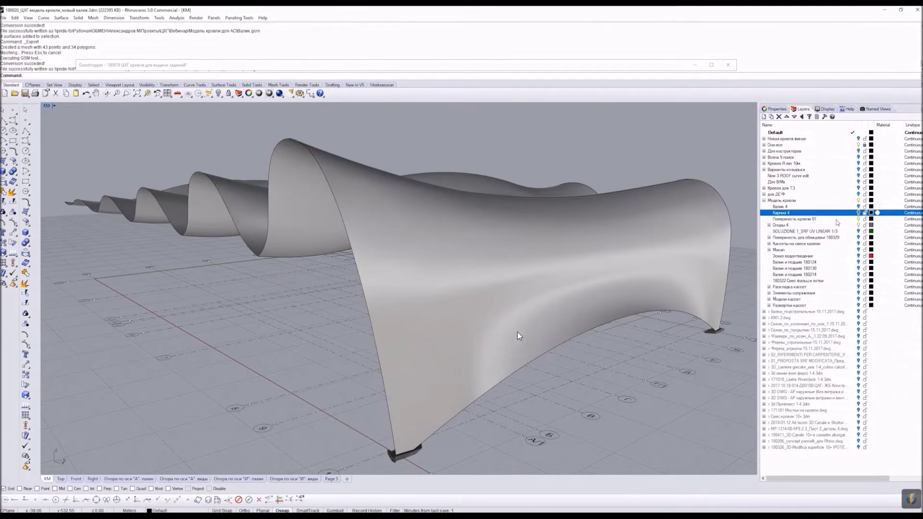
# Step: Export the objects on the "Поверхность кровли 01" layer over "Поверхность кровли фин.gsm" at the middle mesh density and hide the layer
pyautogui.click(836, 220)
pyautogui.rightClick(789, 220)
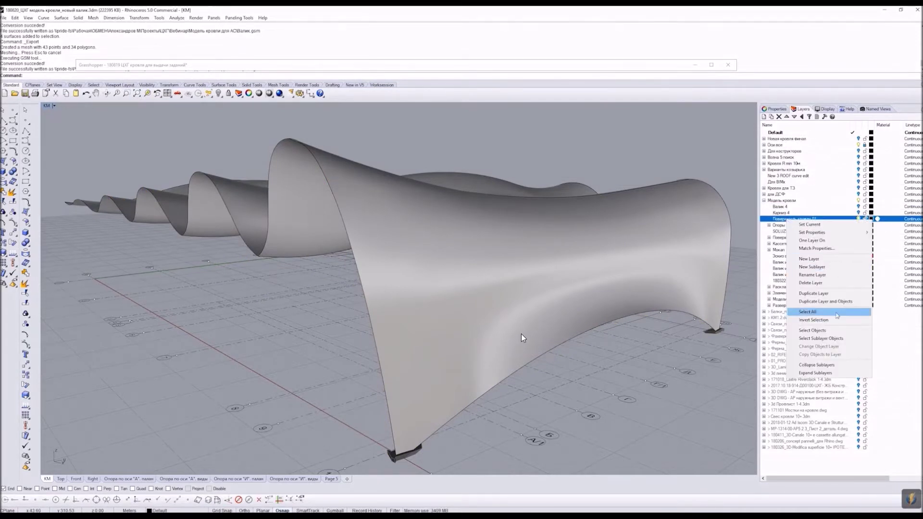
pyautogui.click(826, 338)
pyautogui.rightClick(284, 76)
pyautogui.click(298, 62)
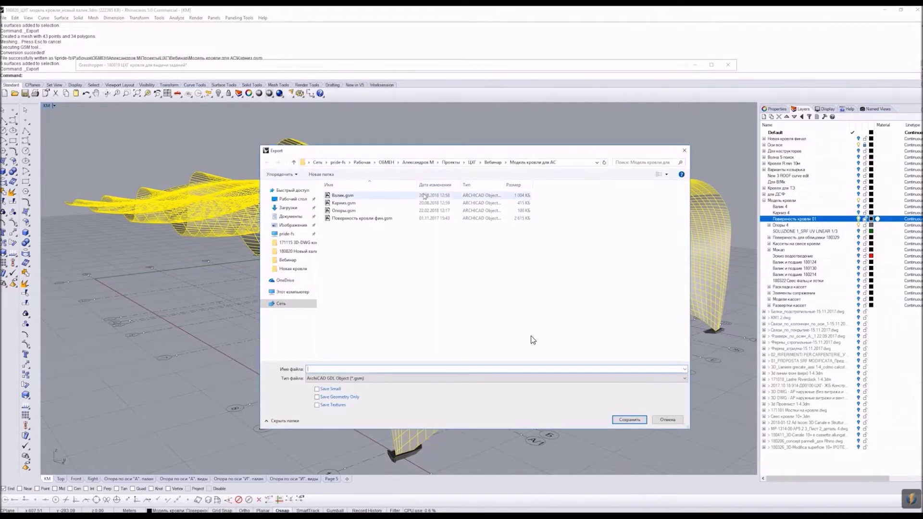
pyautogui.doubleClick(366, 218)
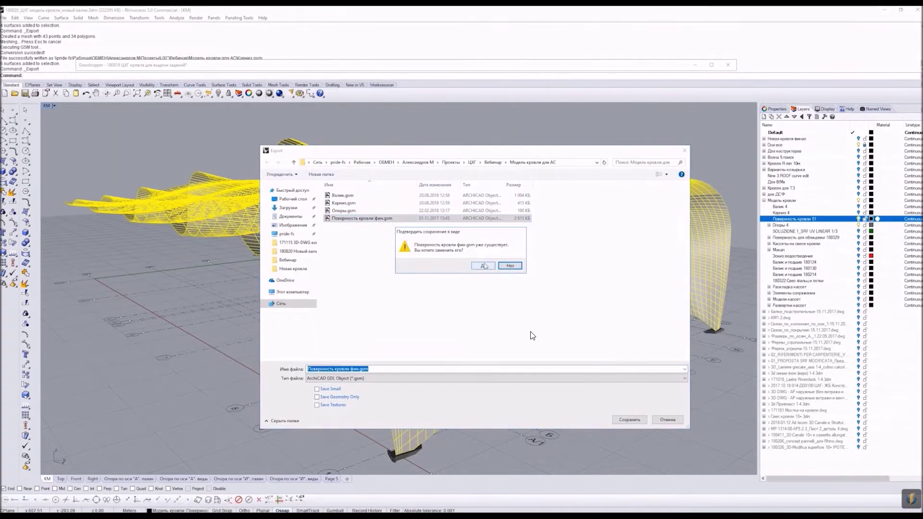
pyautogui.click(483, 266)
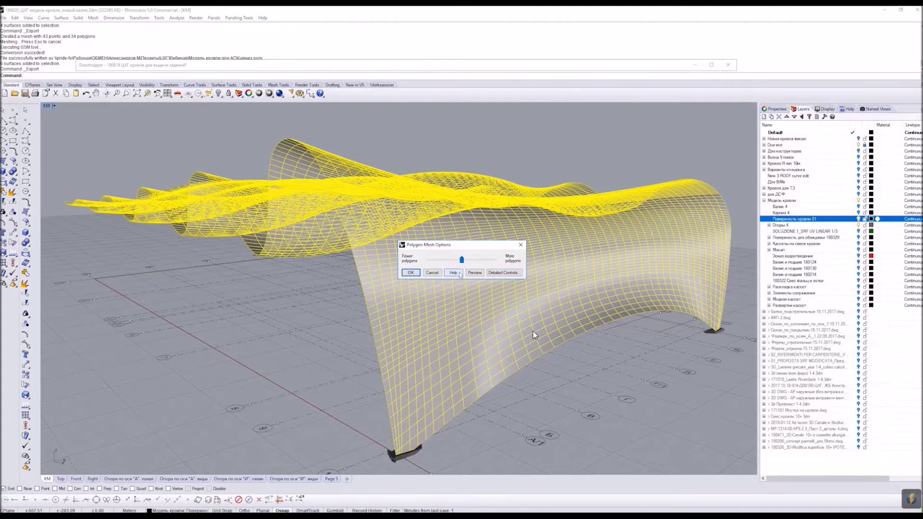
pyautogui.click(411, 272)
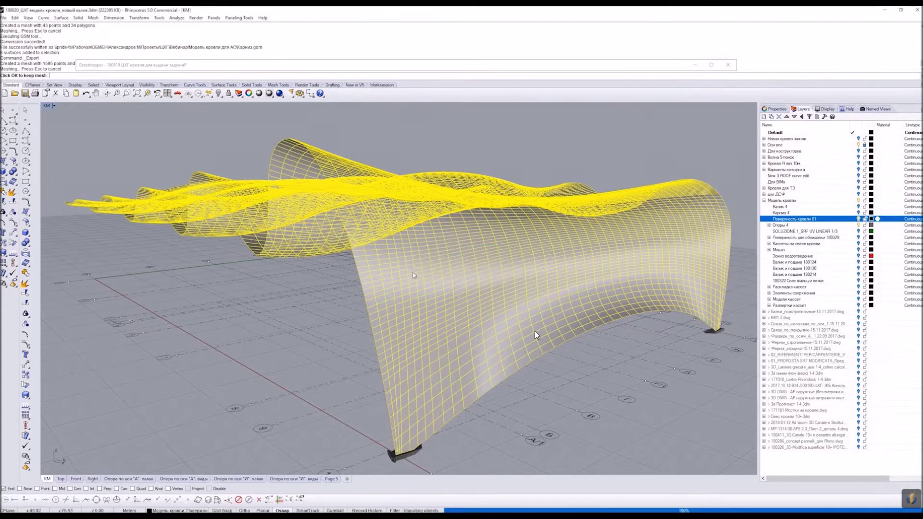
pyautogui.press('Delete')
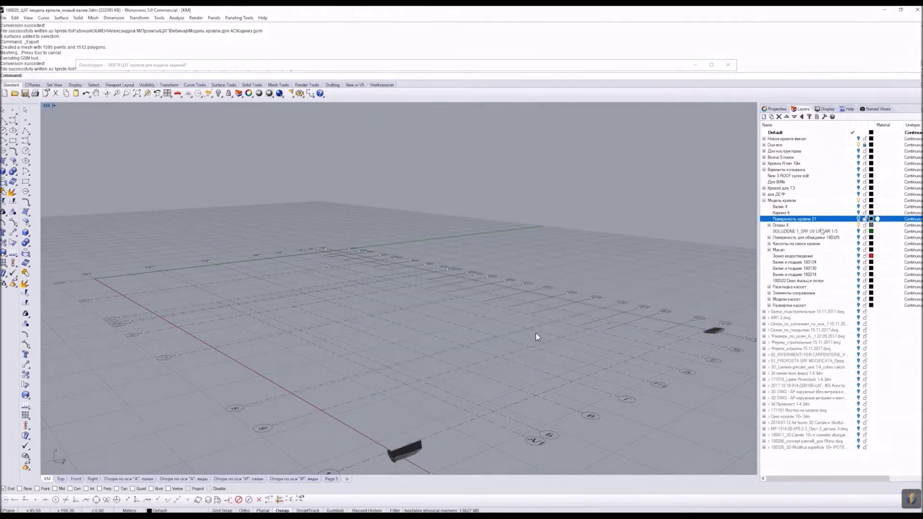
# Step: Select the objects on the "Опоры 4" layer and export them as an ArchiCAD GDL object, replacing the existing "Опоры.gsm"
pyautogui.click(789, 226)
pyautogui.rightClick(789, 226)
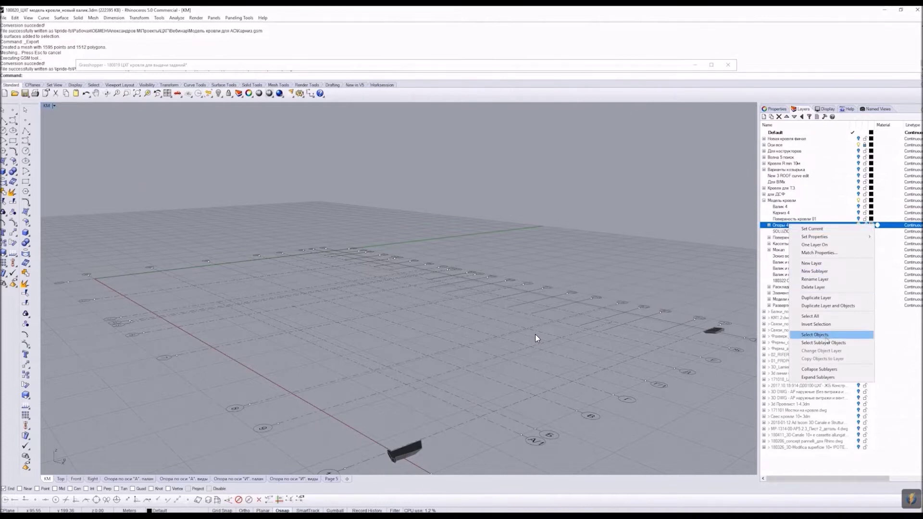
pyautogui.click(815, 335)
pyautogui.rightClick(354, 41)
pyautogui.rightClick(520, 339)
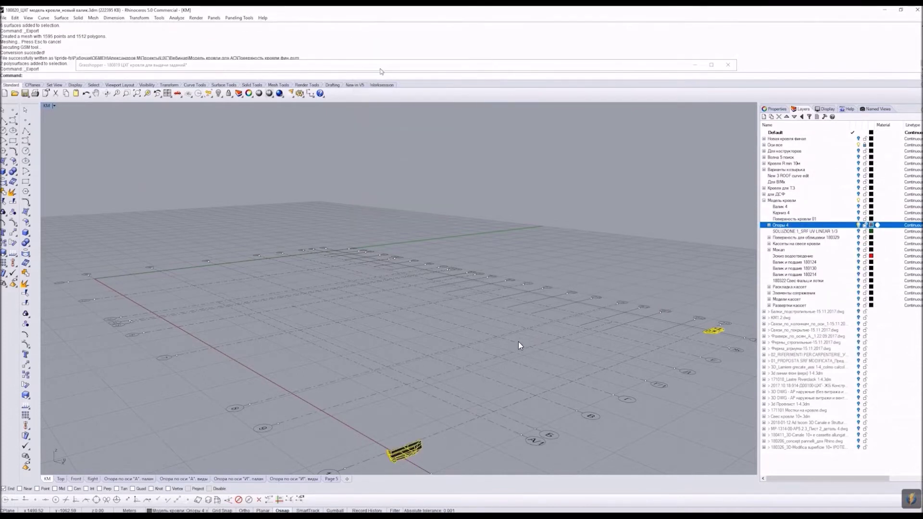
pyautogui.press('Return')
pyautogui.press('Left')
pyautogui.press('Return')
# Step: Reduce the supports' mesh to the fewest polygons, preview it and complete the export
pyautogui.press('Left')
pyautogui.press('Left')
pyautogui.press('Left')
pyautogui.press('Left')
pyautogui.click(474, 273)
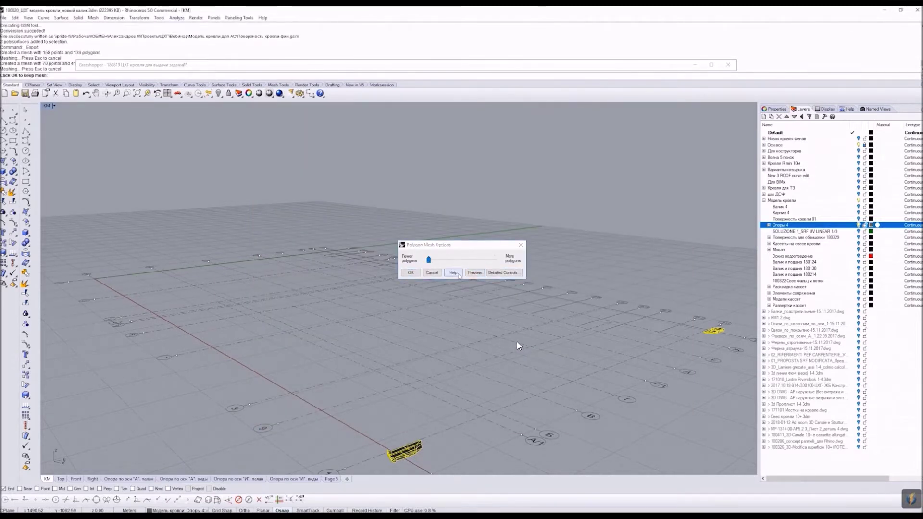
pyautogui.press('Return')
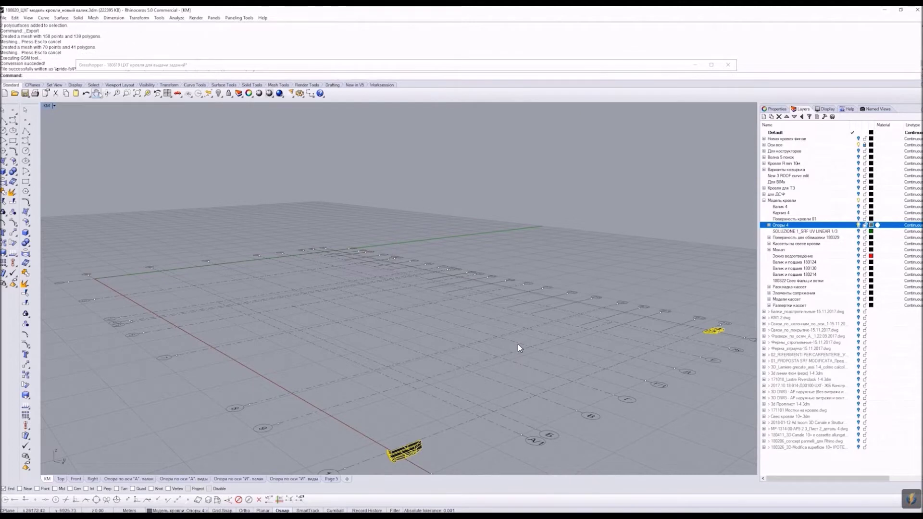
pyautogui.click(859, 225)
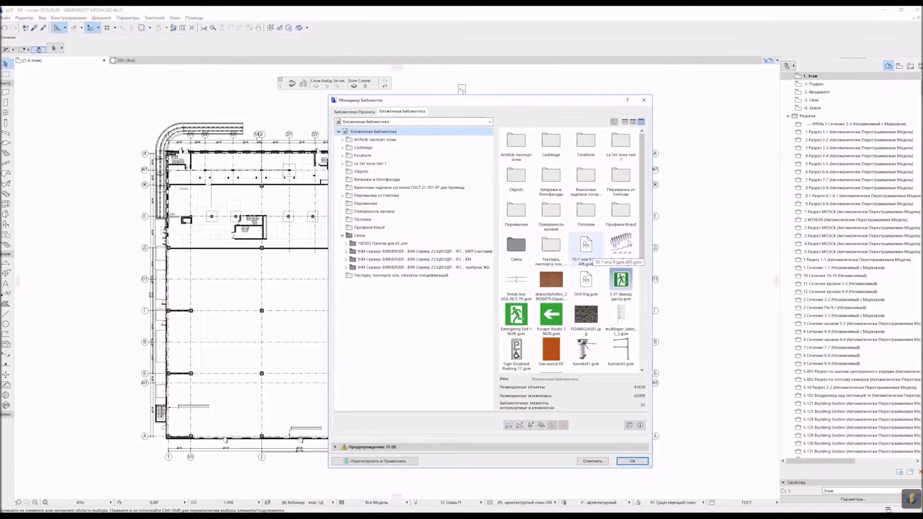
# Step: In ArchiCAD's Library Manager, add the four exported GSM files from "Модель кровли для АС" to the embedded "Поверхность кровли" folder
pyautogui.click(387, 214)
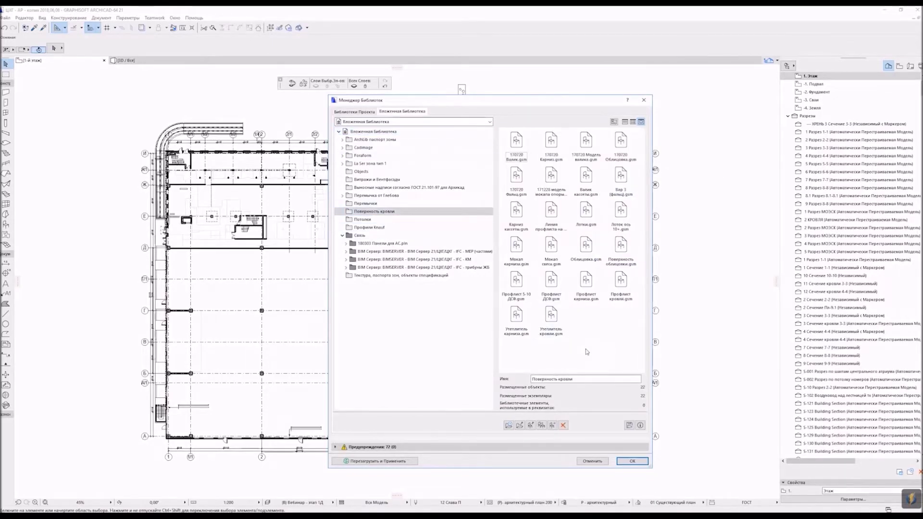
pyautogui.click(532, 426)
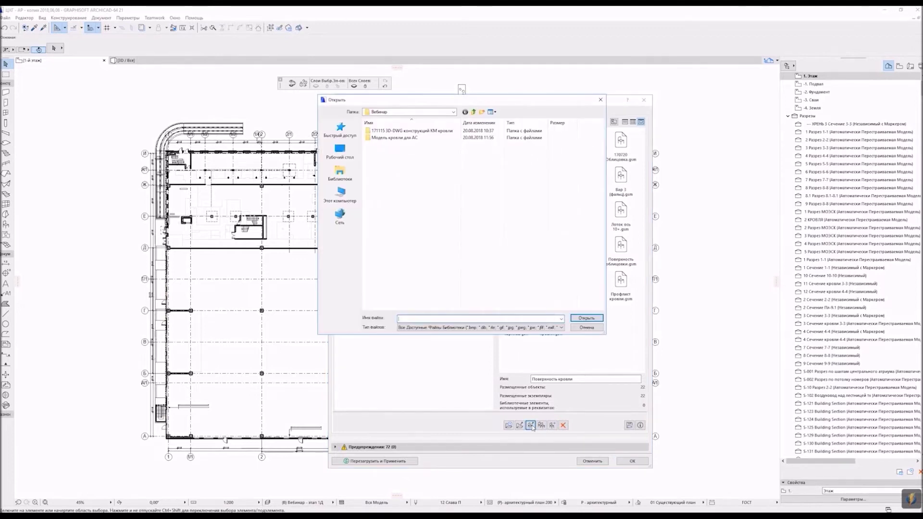
pyautogui.moveTo(419, 223); pyautogui.dragTo(370, 133)
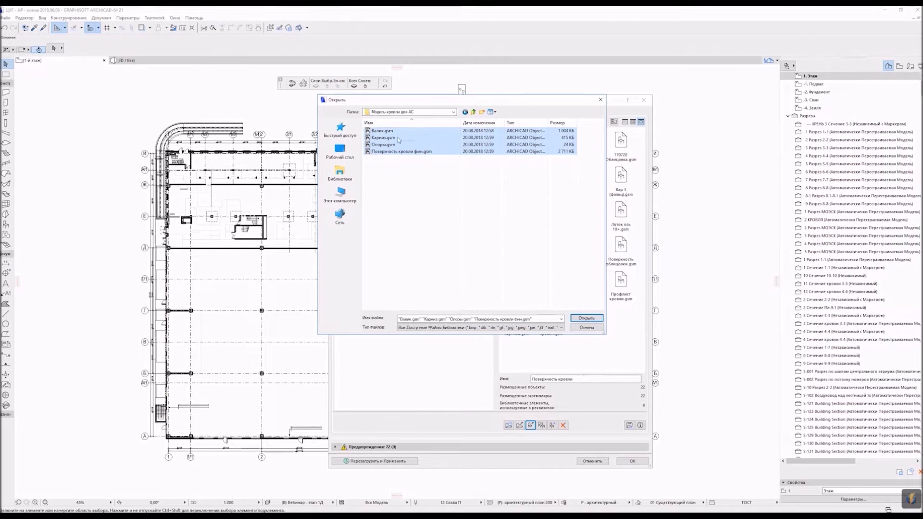
pyautogui.click(586, 318)
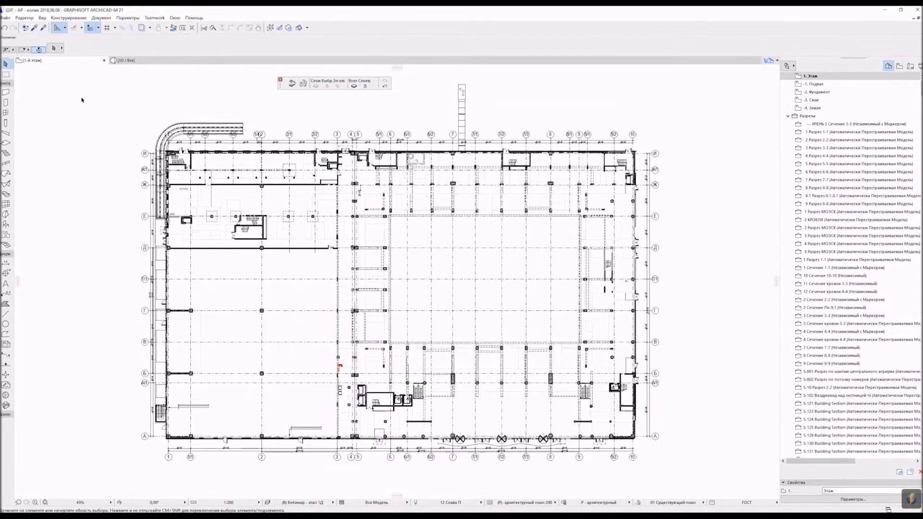
# Step: Open the default object settings and choose the "Валик" object from the embedded library's "Поверхность кровли" folder
pyautogui.click(6, 224)
pyautogui.doubleClick(5, 224)
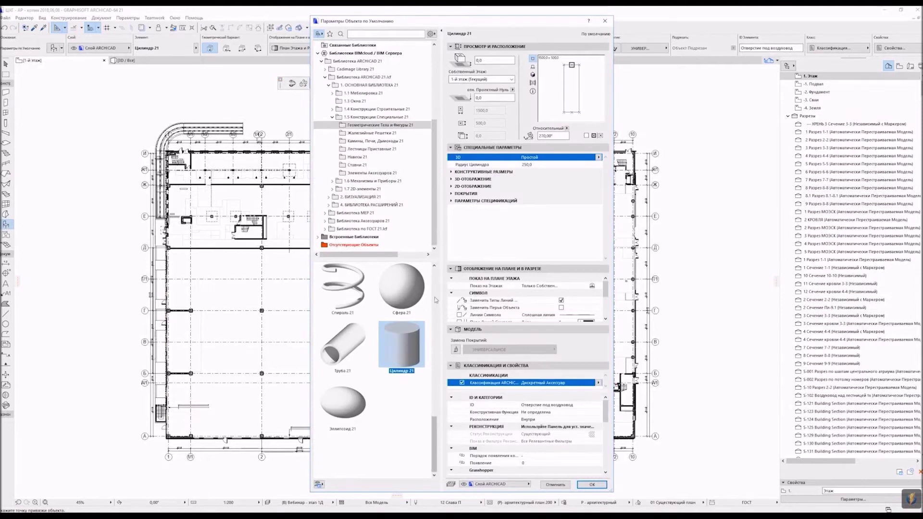
pyautogui.click(337, 45)
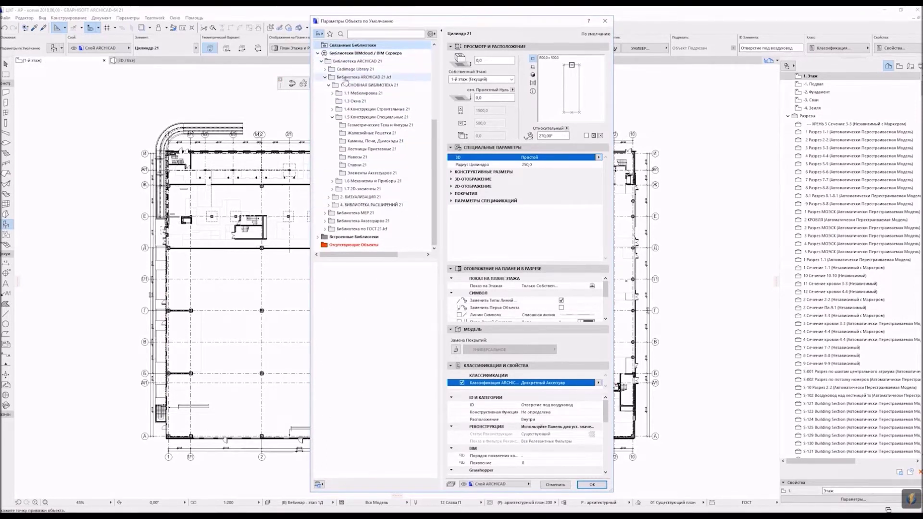
pyautogui.click(321, 61)
pyautogui.click(353, 141)
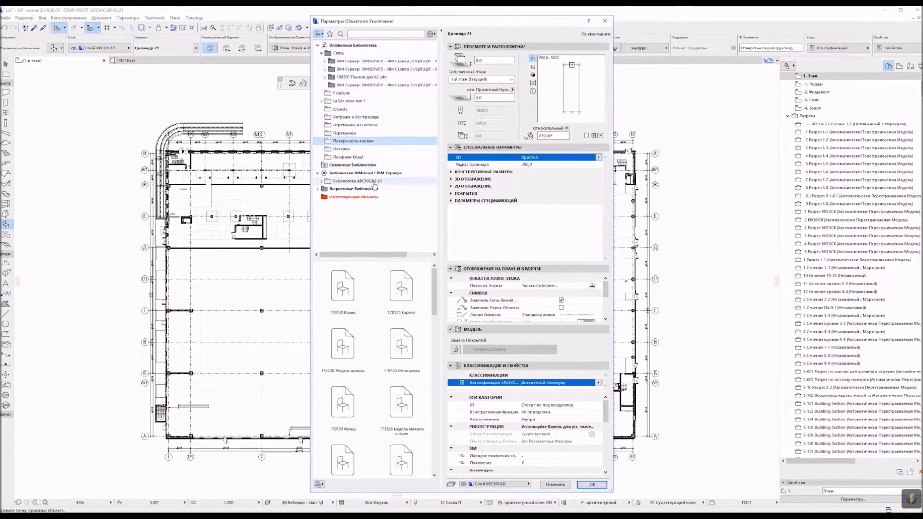
pyautogui.moveTo(436, 323); pyautogui.dragTo(436, 350)
pyautogui.click(351, 348)
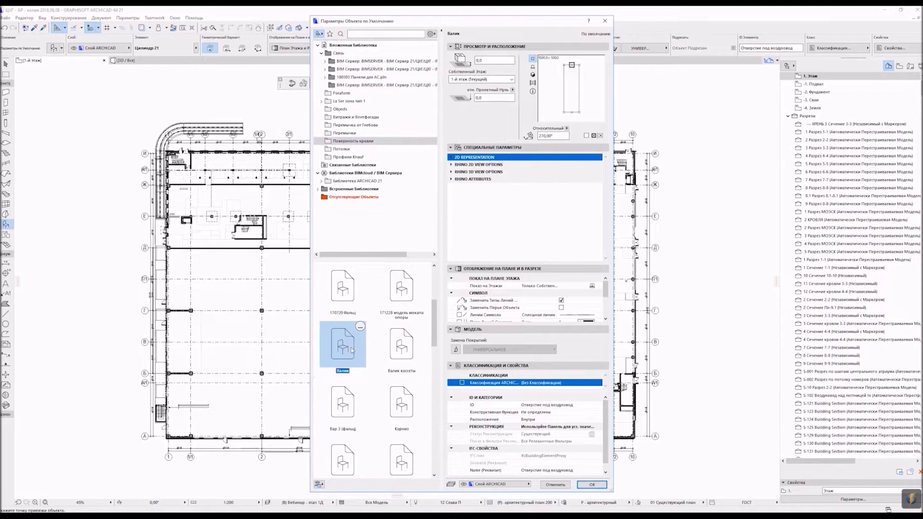
# Step: Set the object's rotation angle to 0° and its anchor point to the lower-left corner of the preview
pyautogui.write('0')
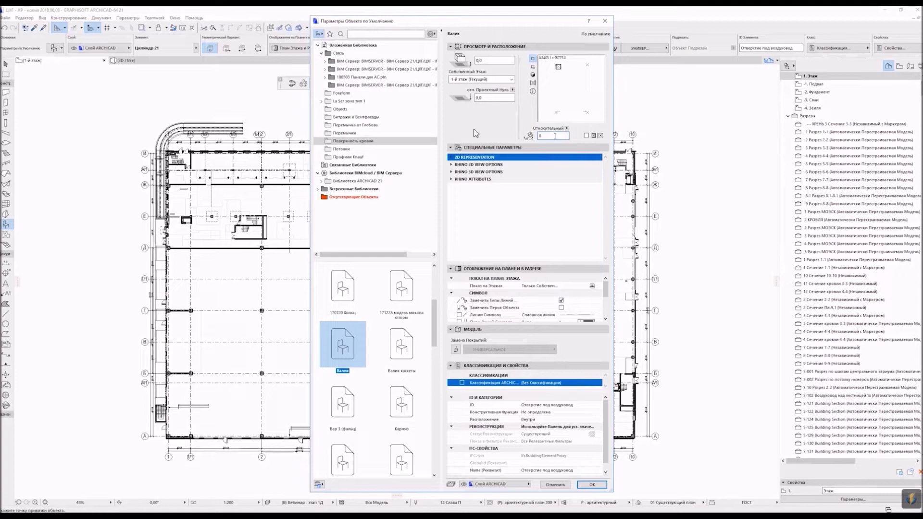
pyautogui.click(550, 102)
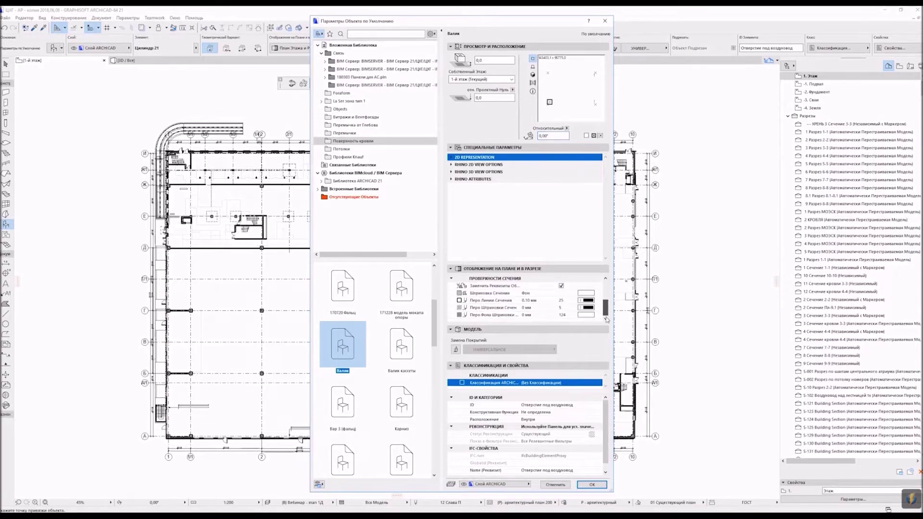
# Step: Set the Cut Pen under 2D Representation to a black 0.20 mm pen, review the section display options and accept the object settings
pyautogui.click(450, 158)
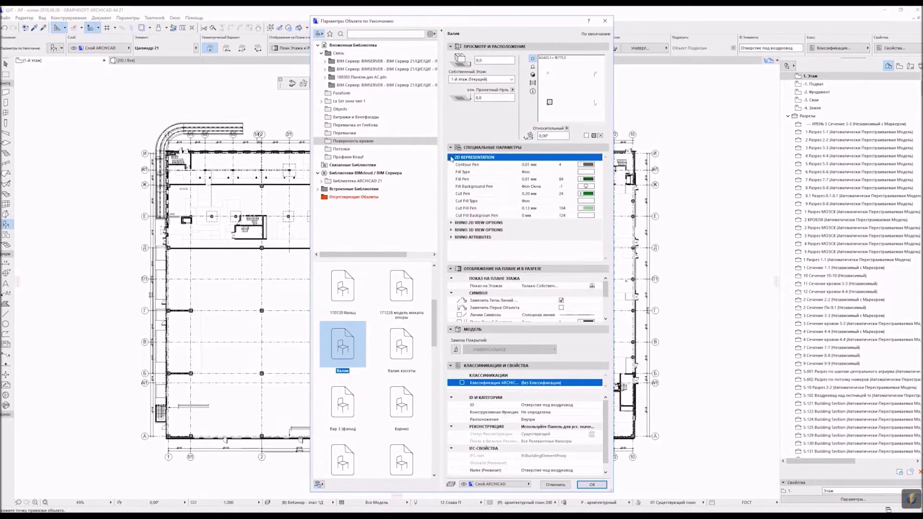
pyautogui.click(598, 193)
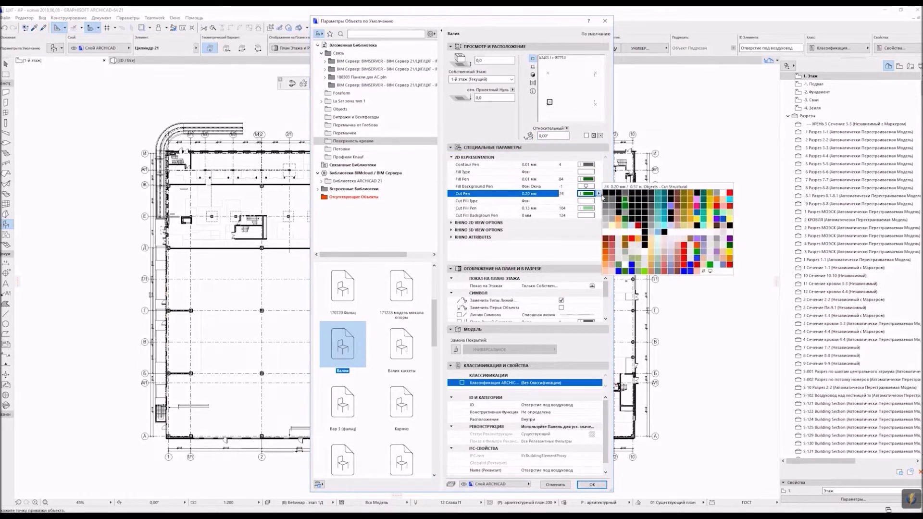
pyautogui.click(618, 196)
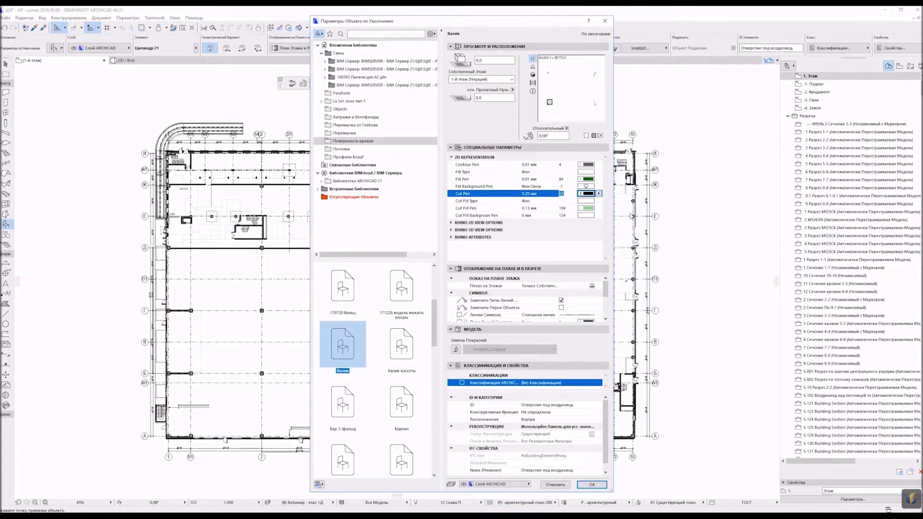
pyautogui.click(454, 223)
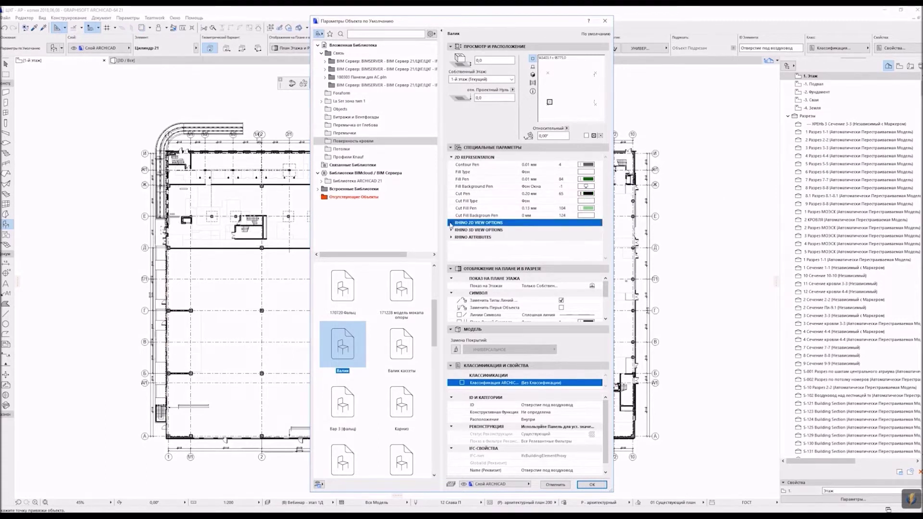
pyautogui.moveTo(605, 289); pyautogui.dragTo(606, 304)
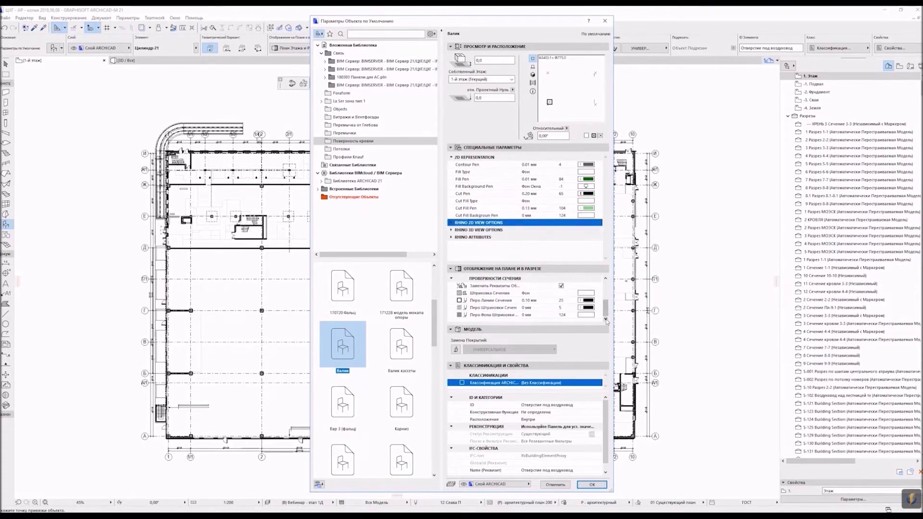
pyautogui.click(592, 485)
# Step: Place the "Валик" object at the intersection of axes 1 and А on the floor plan and check its position near axis 10
pyautogui.scroll(15, 340, 367)
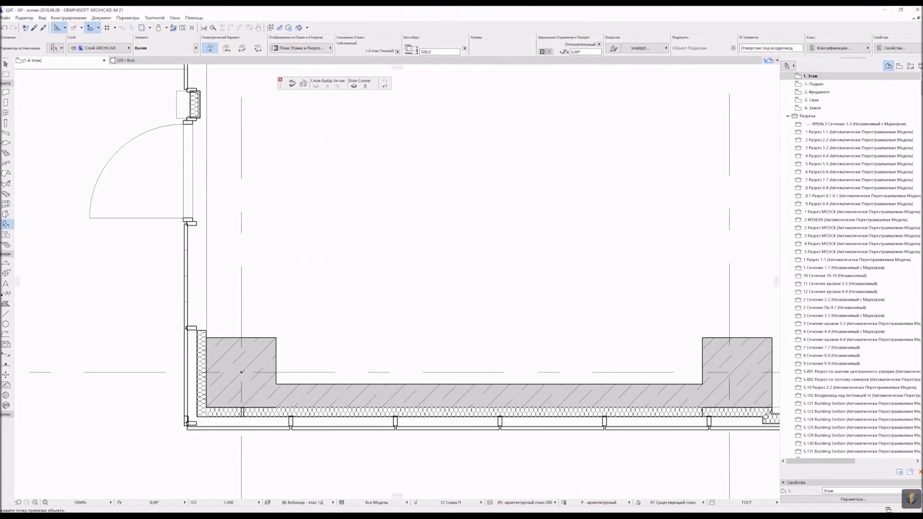
pyautogui.scroll(-16, 292, 301)
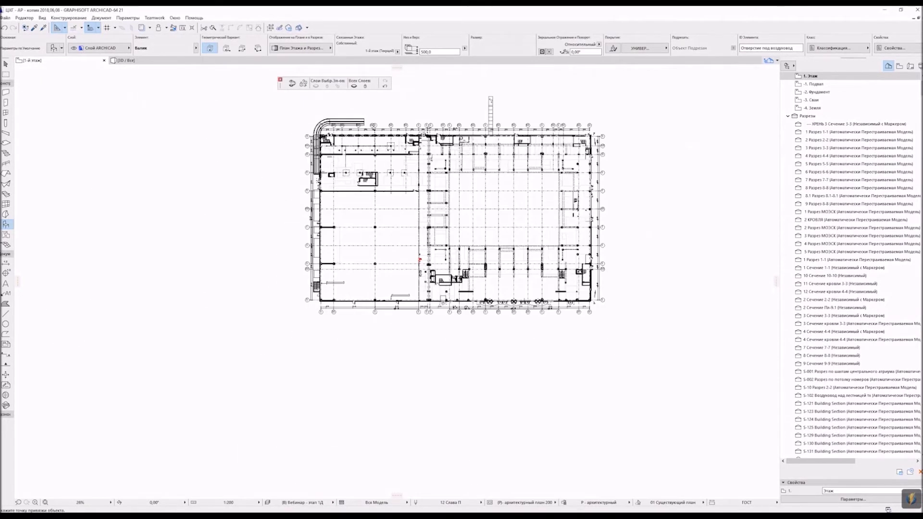
pyautogui.scroll(8, 611, 277)
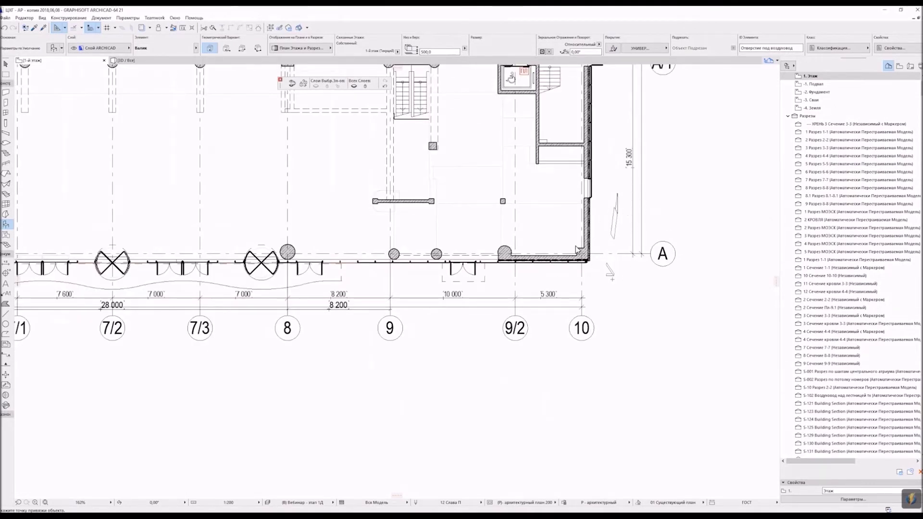
# Step: Choose the "Карниз" object in the default object settings, set its Cut Pen to a black 0.20 mm pen and accept
pyautogui.scroll(-5, 659, 370)
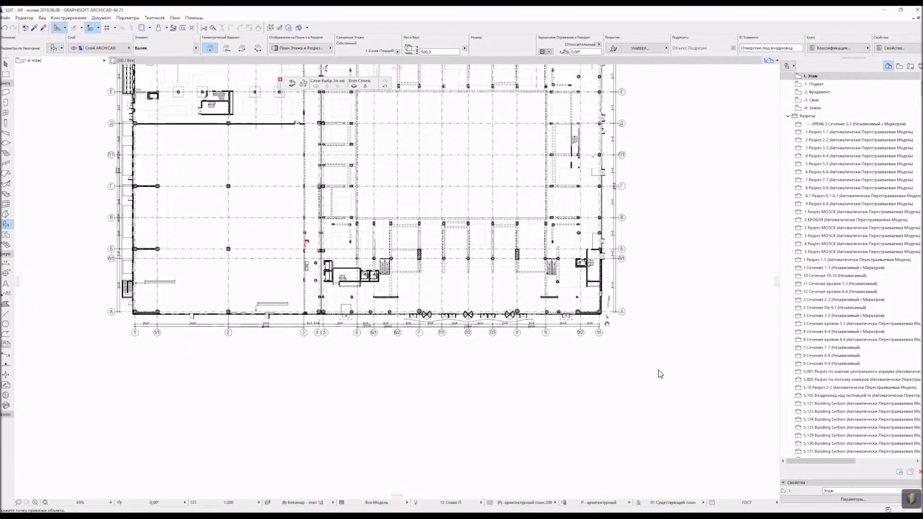
pyautogui.click(54, 48)
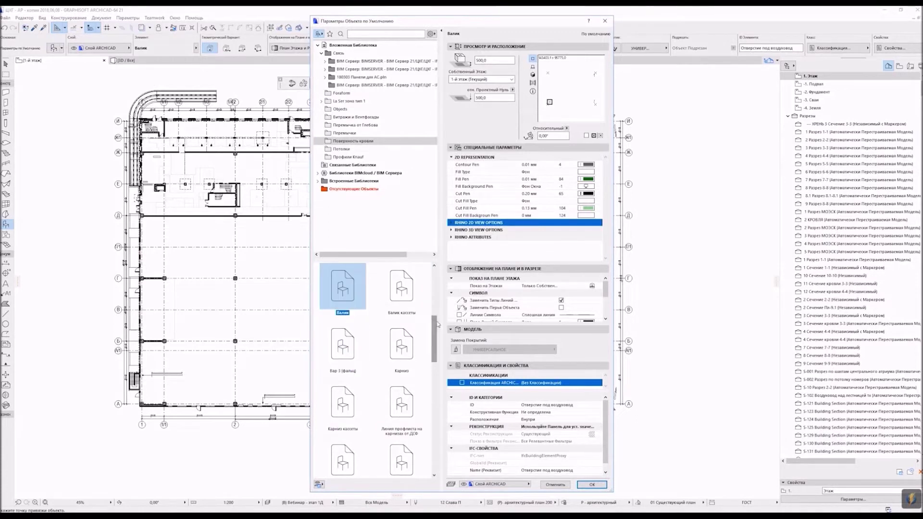
pyautogui.click(402, 344)
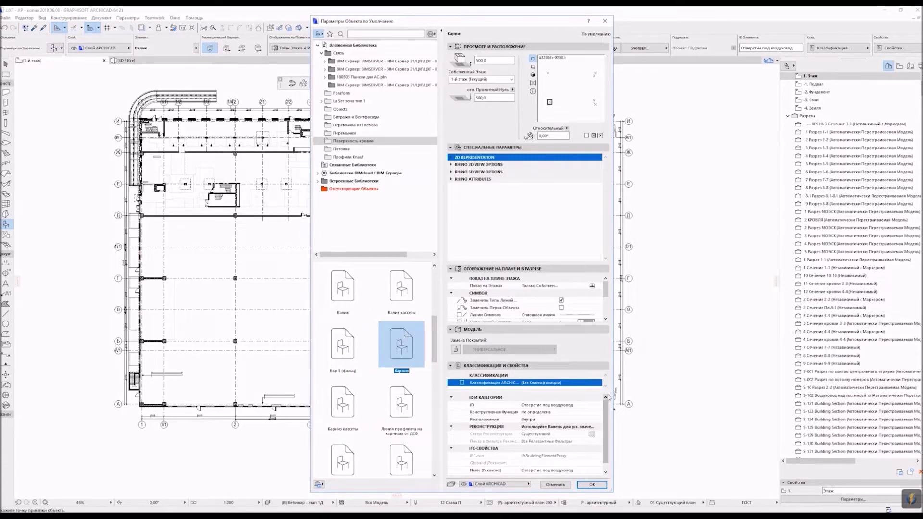
pyautogui.click(455, 158)
pyautogui.click(584, 194)
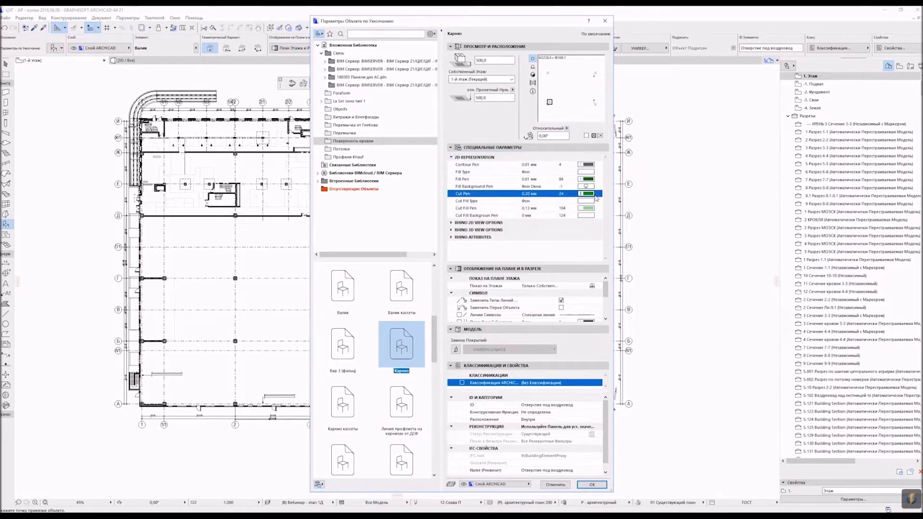
pyautogui.click(634, 212)
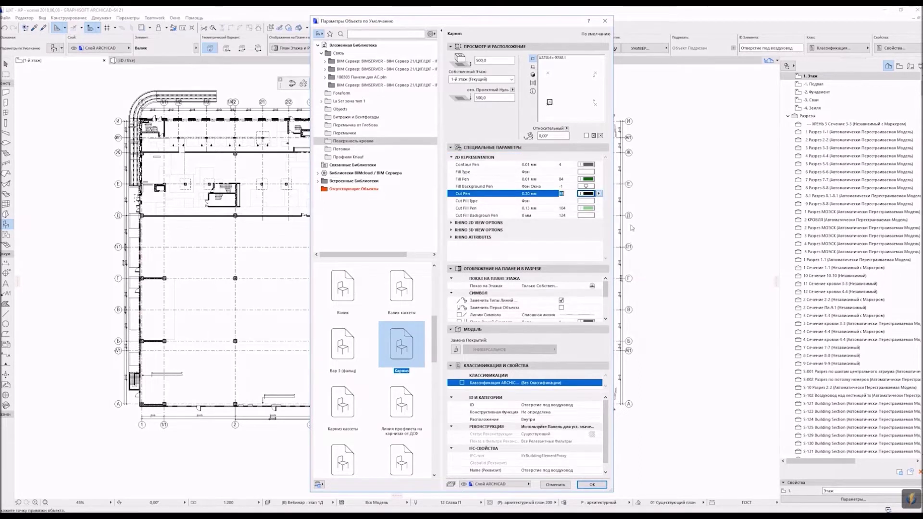
pyautogui.click(591, 484)
# Step: Place the "Карниз" object at the intersection of axes 1 and А and check its position near axis 10
pyautogui.scroll(8, 146, 414)
pyautogui.scroll(-3, 135, 392)
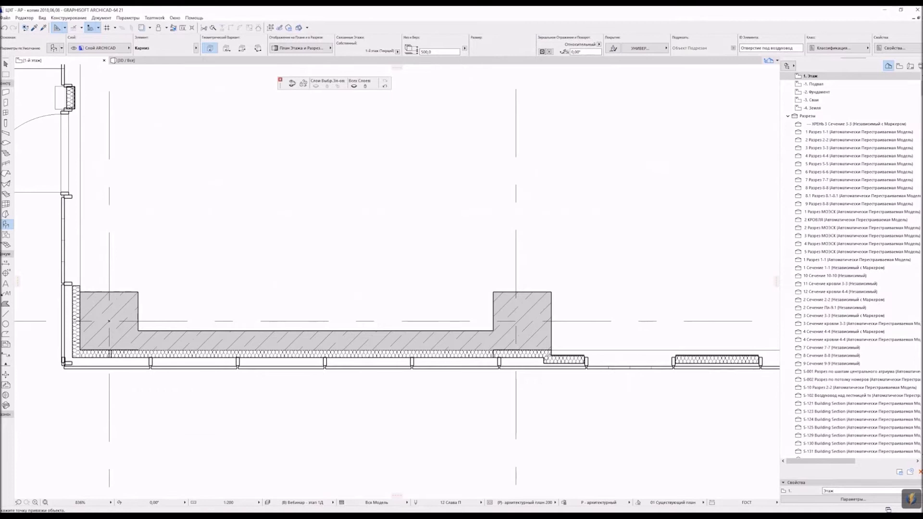
pyautogui.scroll(-6, 558, 359)
pyautogui.hscroll(10, 558, 358)
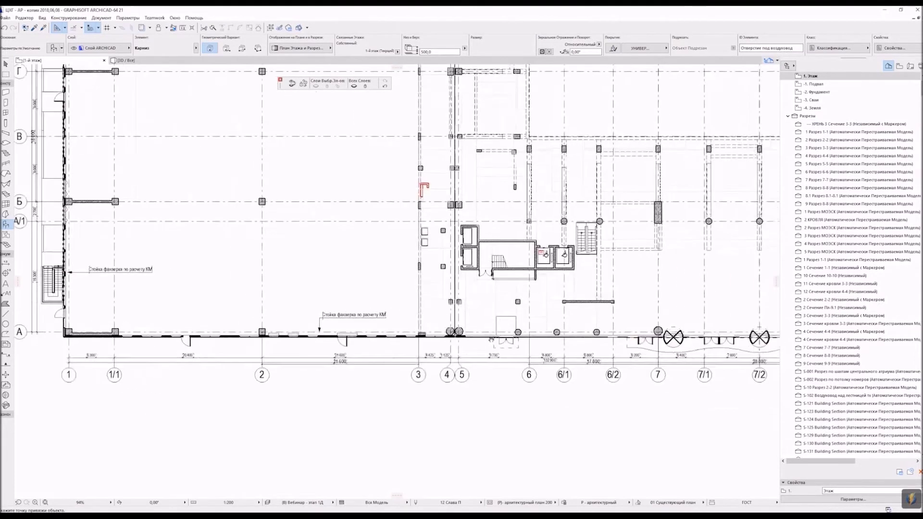
pyautogui.scroll(3, 454, 303)
pyautogui.scroll(-5, 454, 303)
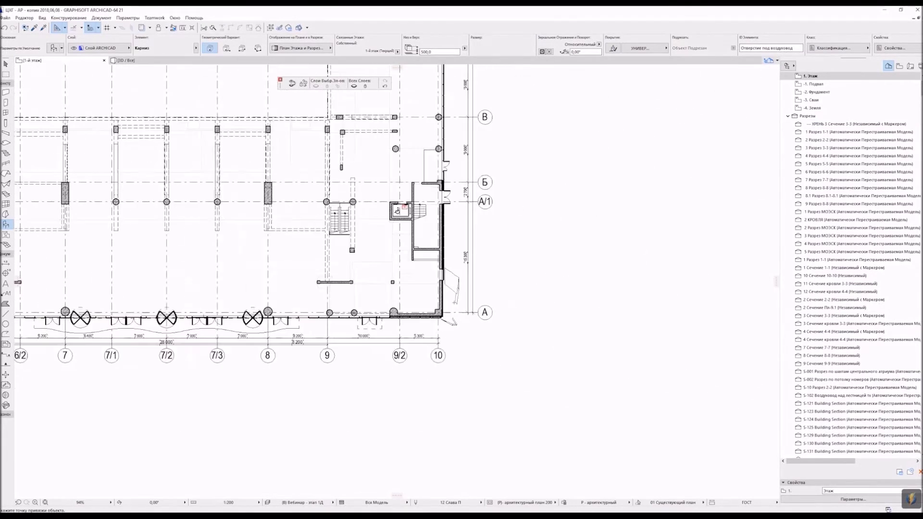
# Step: Choose the "Опоры" object in the default object settings, set its Cut Pen to a black 0.20 mm pen and accept
pyautogui.hotkey('ctrl', 't')
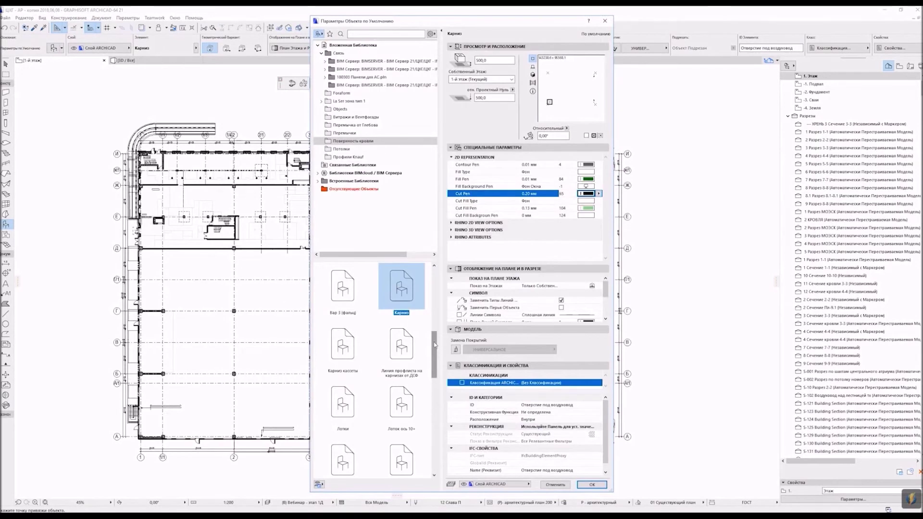
pyautogui.moveTo(435, 344); pyautogui.dragTo(435, 360)
pyautogui.scroll(-2, 436, 362)
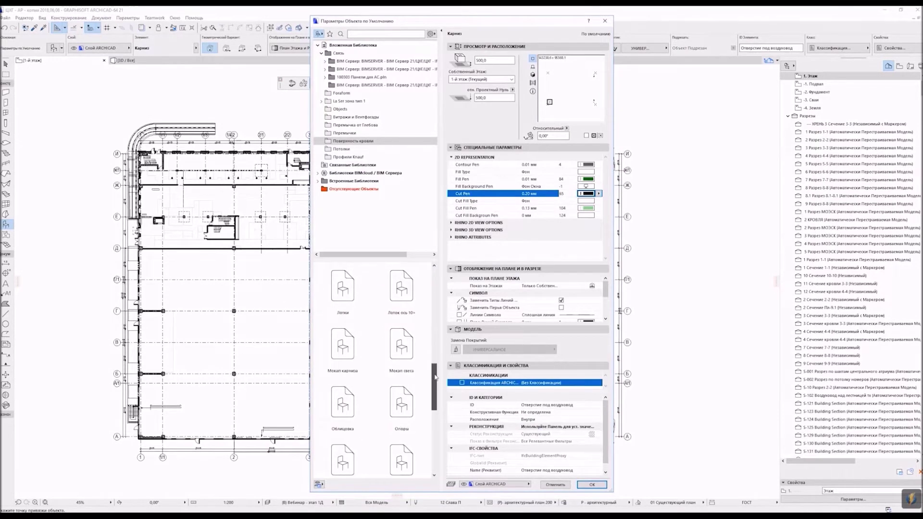
pyautogui.click(416, 361)
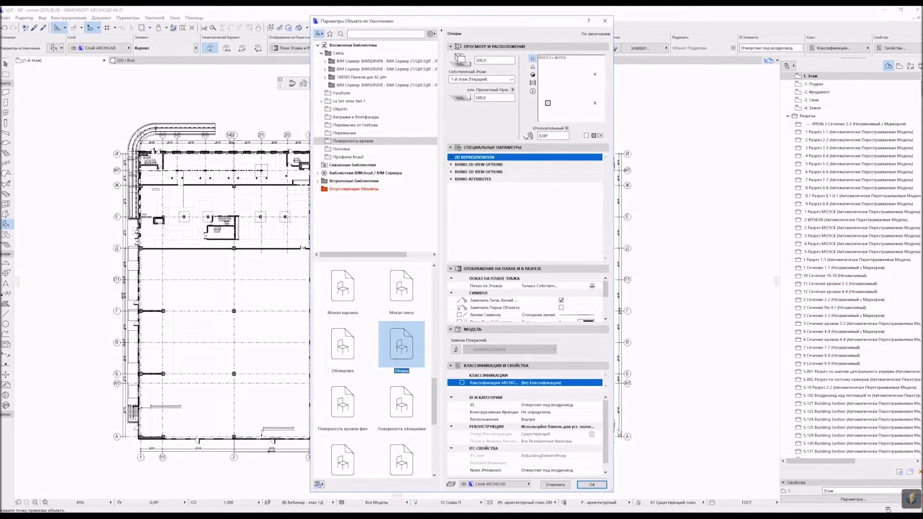
pyautogui.click(451, 157)
pyautogui.click(587, 193)
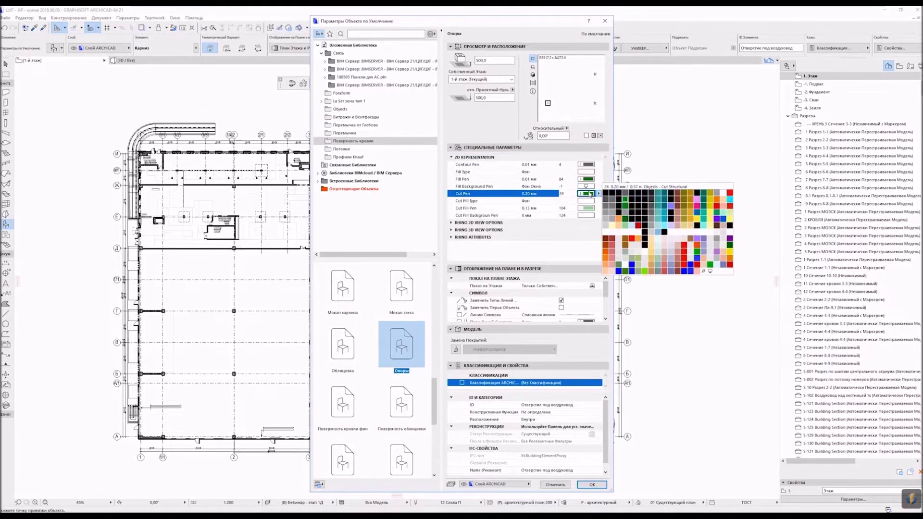
pyautogui.click(633, 215)
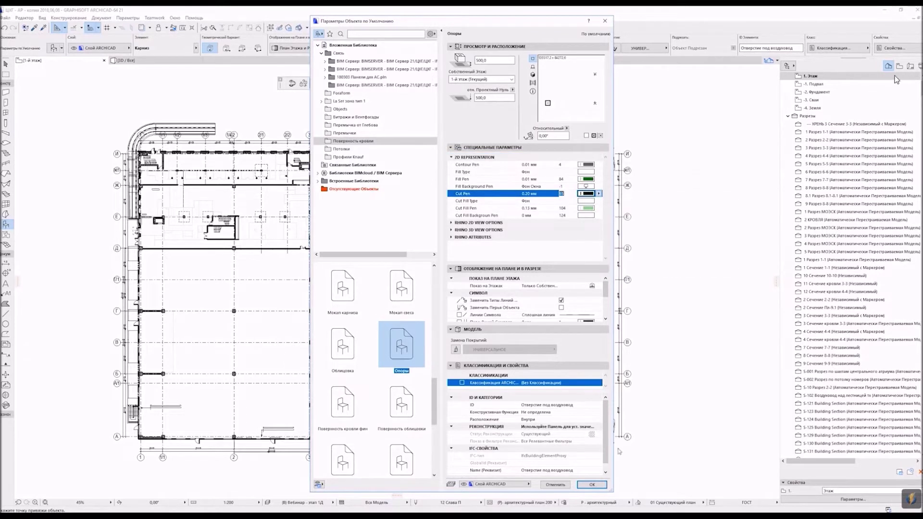
pyautogui.click(592, 484)
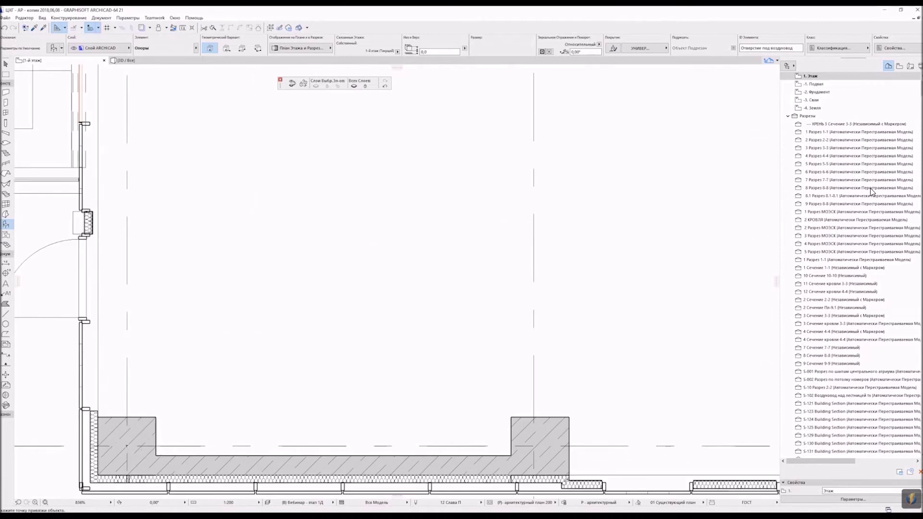
# Step: Place the "Опоры" object at the intersection of axes 1 and А on the floor plan
pyautogui.scroll(-5, 383, 216)
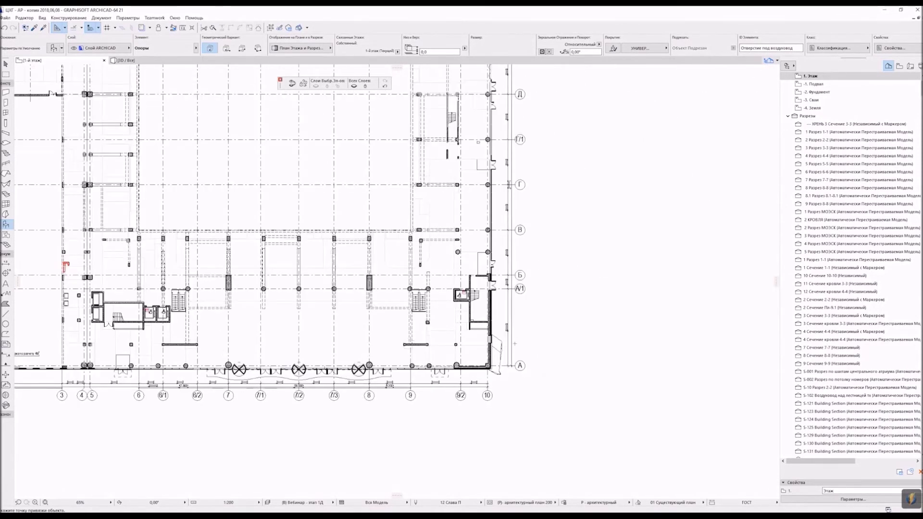
pyautogui.scroll(3, 383, 216)
pyautogui.scroll(-3, 383, 216)
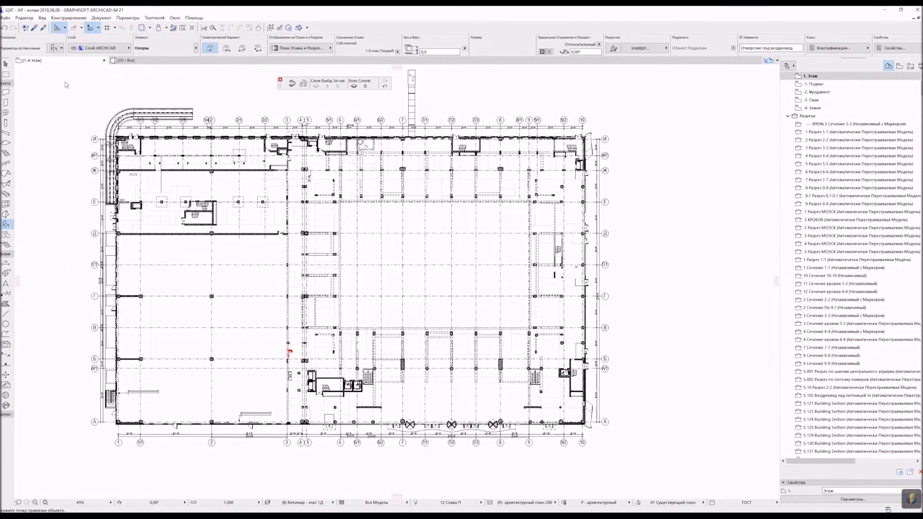
# Step: Choose the "Поверхность кровли фин" object in the default object settings, set its Cut Pen to a black 0.20 mm pen and accept
pyautogui.click(54, 49)
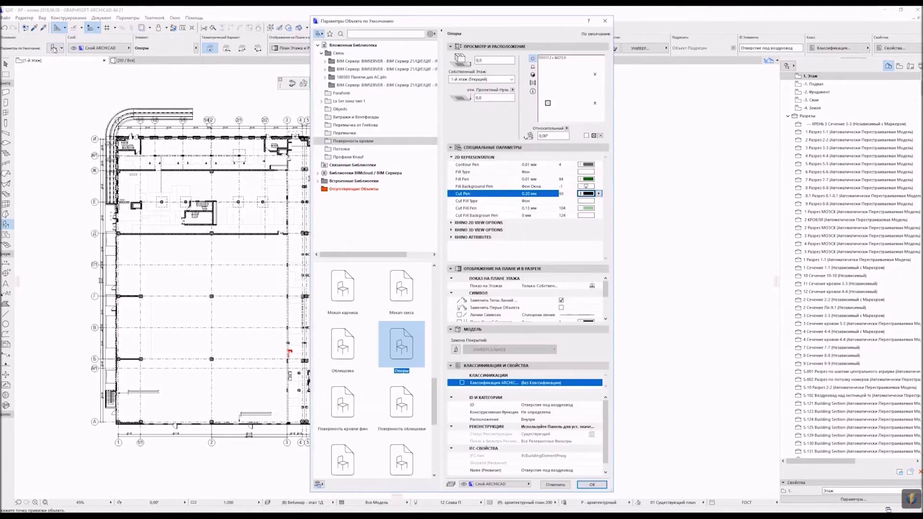
pyautogui.scroll(-2, 434, 391)
pyautogui.click(343, 345)
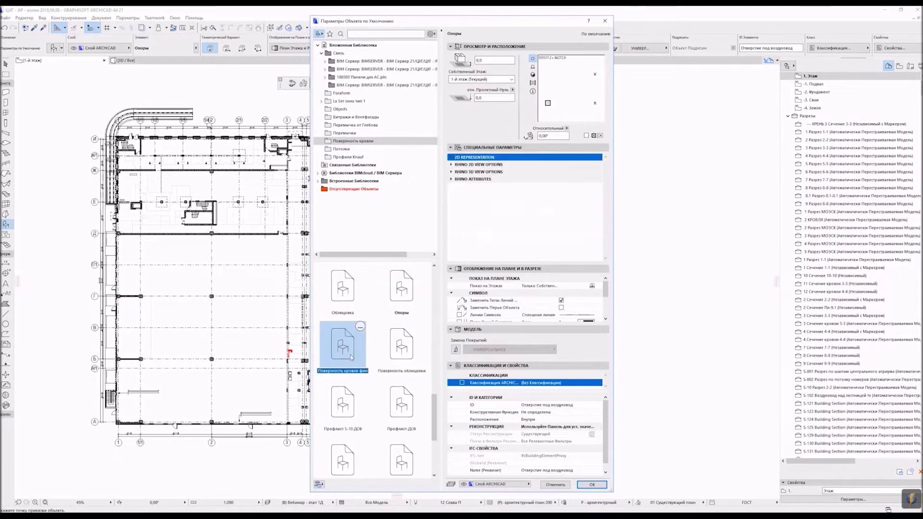
pyautogui.click(452, 157)
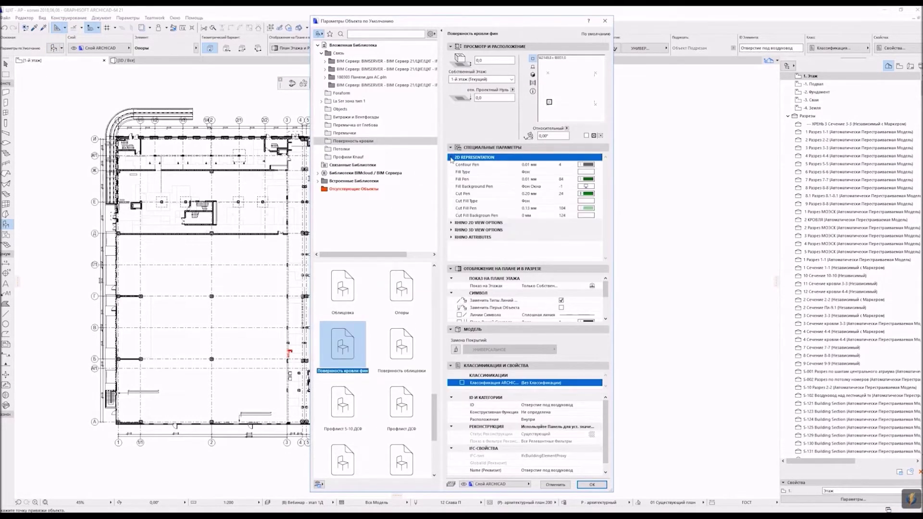
pyautogui.click(594, 194)
pyautogui.click(634, 208)
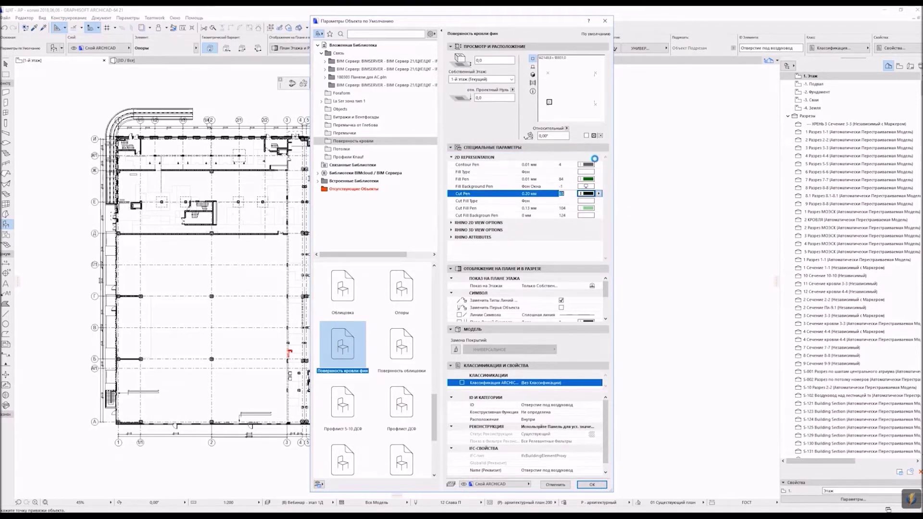
pyautogui.click(592, 484)
# Step: Place the "Поверхность кровли фин" object at the intersection of axes 1 and А and end object placement
pyautogui.scroll(4, 113, 423)
pyautogui.scroll(-2, 510, 253)
pyautogui.scroll(-4, 721, 187)
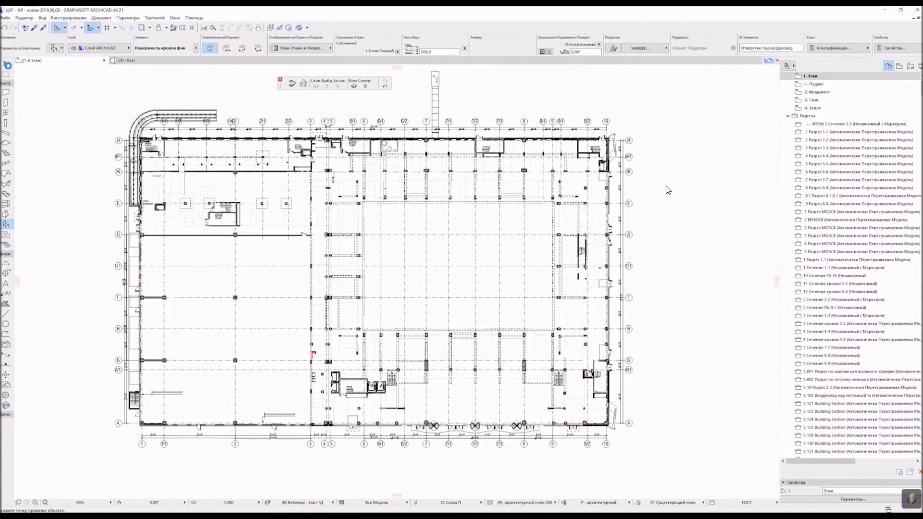
pyautogui.press('Escape')
pyautogui.moveTo(726, 188); pyautogui.dragTo(745, 203, button='middle')
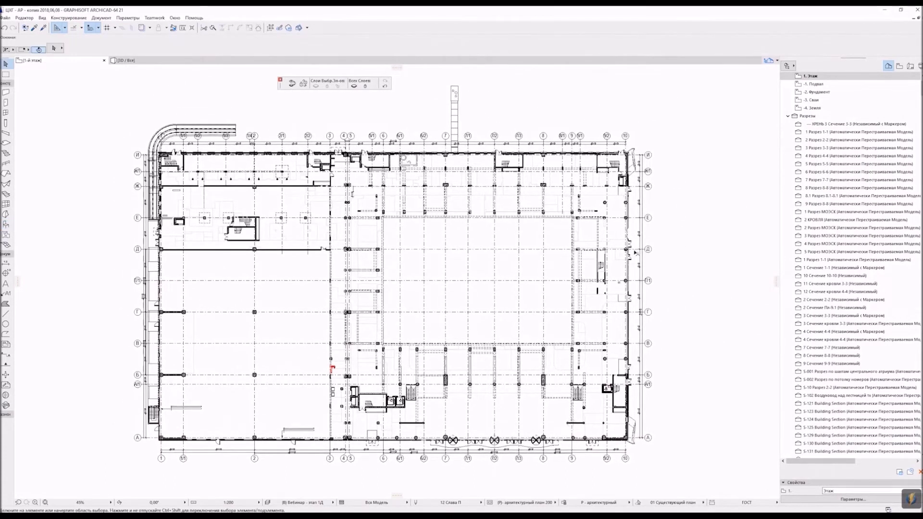
# Step: Show the whole model in 3D and examine the placed roof parts and facades from all sides of the building
pyautogui.rightClick(716, 303)
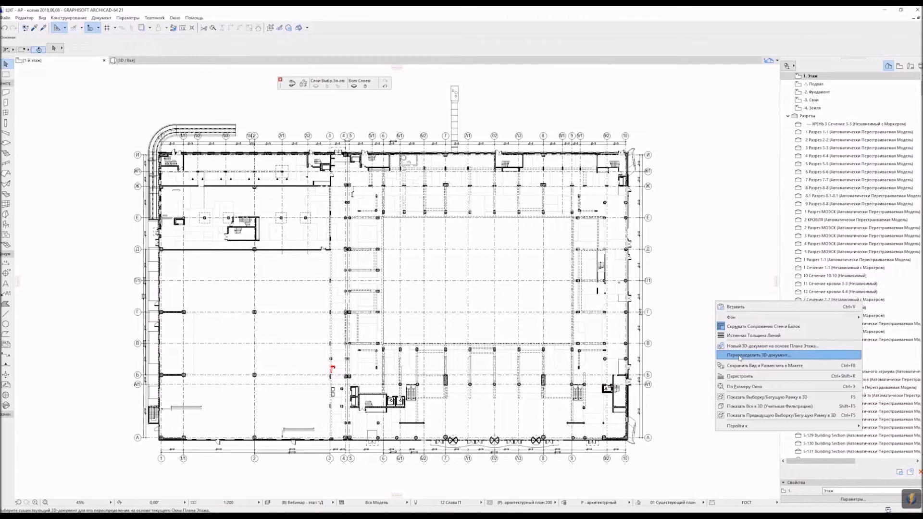
pyautogui.click(759, 407)
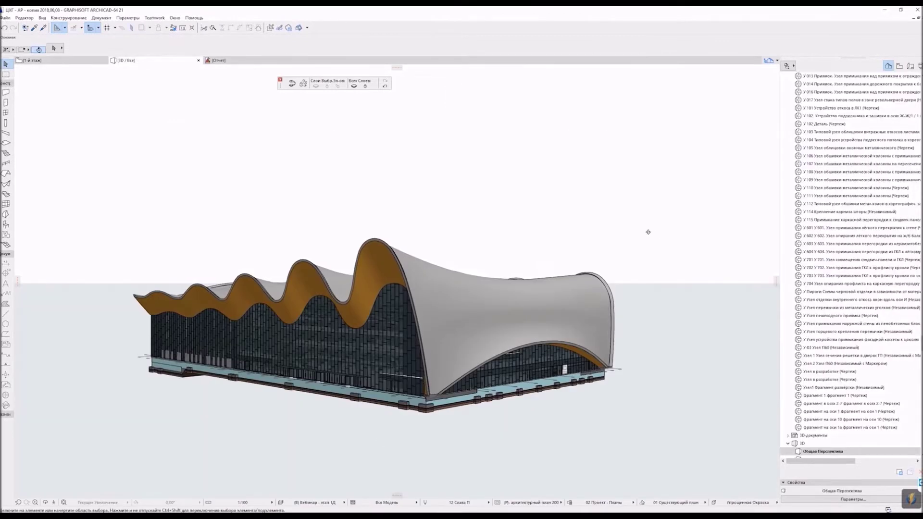
pyautogui.keyDown('shift'); pyautogui.moveTo(578, 230); pyautogui.dragTo(277, 227, button='middle'); pyautogui.keyUp('shift')
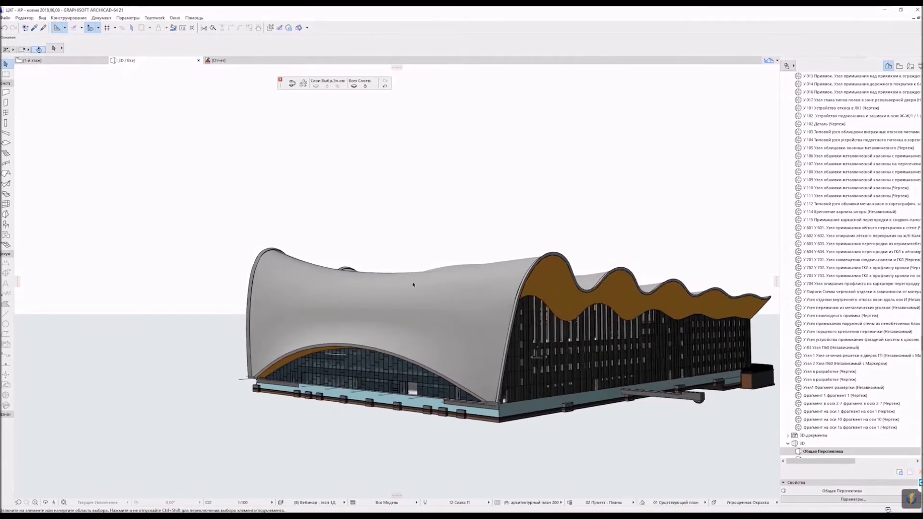
pyautogui.moveTo(526, 299)
pyautogui.keyDown('shift'); pyautogui.mouseDown(button='middle')
pyautogui.moveTo(572, 299)
pyautogui.moveTo(454, 280)
pyautogui.mouseUp(button='middle'); pyautogui.keyUp('shift')
pyautogui.scroll(3, 578, 298)
pyautogui.keyDown('shift'); pyautogui.moveTo(623, 292); pyautogui.dragTo(690, 303, button='middle'); pyautogui.keyUp('shift')
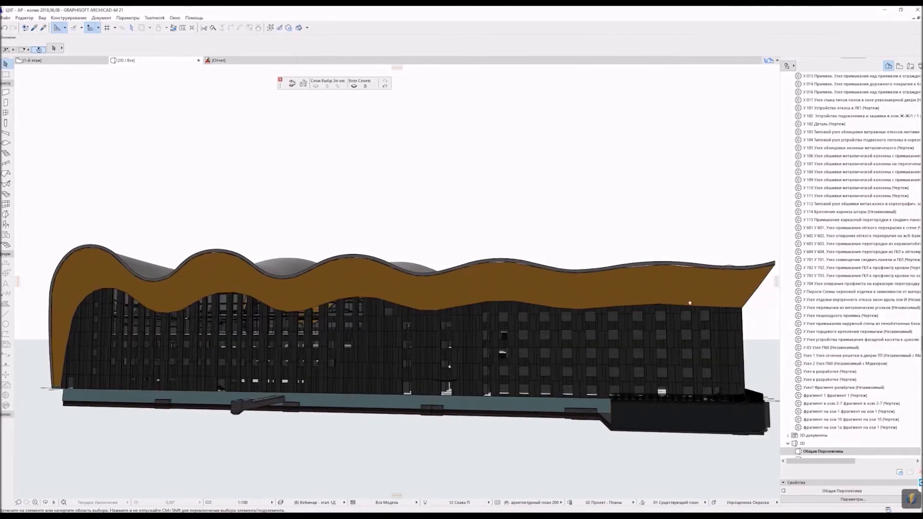
pyautogui.moveTo(619, 303)
pyautogui.keyDown('shift'); pyautogui.mouseDown(button='middle')
pyautogui.moveTo(681, 306)
pyautogui.moveTo(600, 291)
pyautogui.mouseUp(button='middle'); pyautogui.keyUp('shift')
pyautogui.moveTo(702, 293)
pyautogui.keyDown('shift'); pyautogui.mouseDown(button='middle')
pyautogui.moveTo(420, 291)
pyautogui.moveTo(723, 303)
pyautogui.moveTo(644, 301)
pyautogui.moveTo(707, 305)
pyautogui.moveTo(717, 284)
pyautogui.moveTo(556, 267)
pyautogui.moveTo(357, 270)
pyautogui.moveTo(591, 281)
pyautogui.moveTo(423, 274)
pyautogui.moveTo(445, 288)
pyautogui.moveTo(427, 320)
pyautogui.mouseUp(button='middle'); pyautogui.keyUp('shift')
pyautogui.keyDown('shift'); pyautogui.moveTo(468, 291); pyautogui.dragTo(508, 293, button='middle'); pyautogui.keyUp('shift')
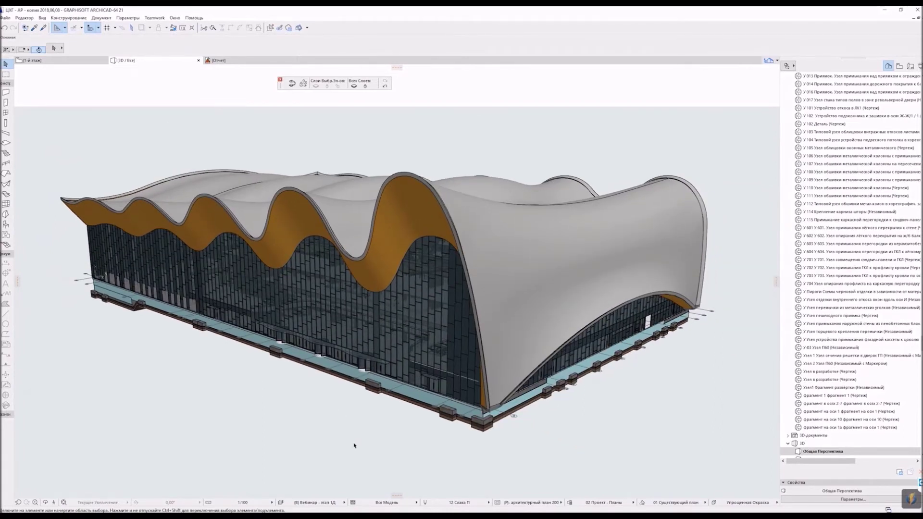
# Step: Switch to Rhino and start the Insert command in the model containing the axis grid
pyautogui.press('F2')
pyautogui.click(6, 18)
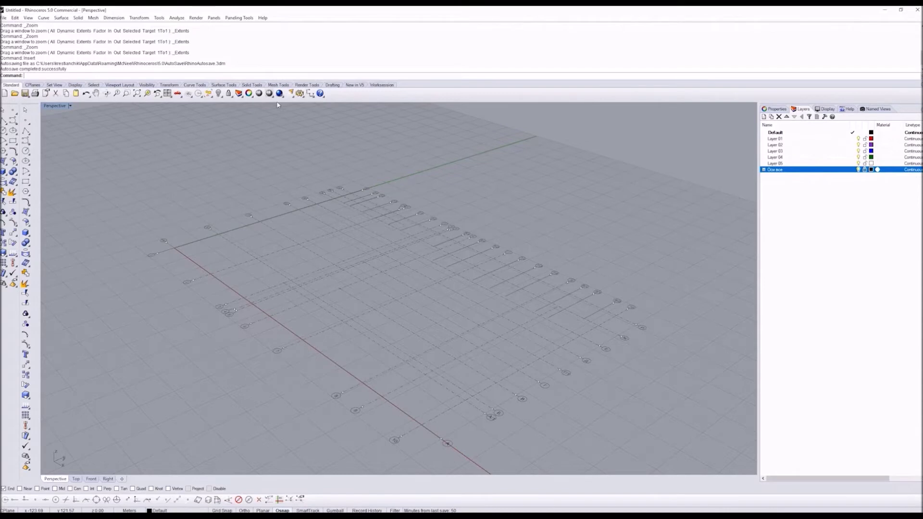
pyautogui.write('шлык')
pyautogui.press('Escape')
pyautogui.write('Inser')
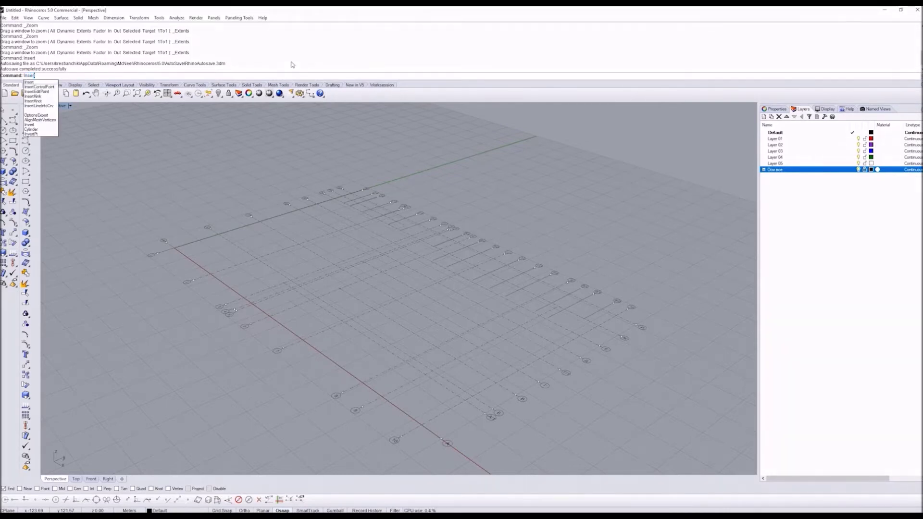
pyautogui.write('t')
pyautogui.press('Return')
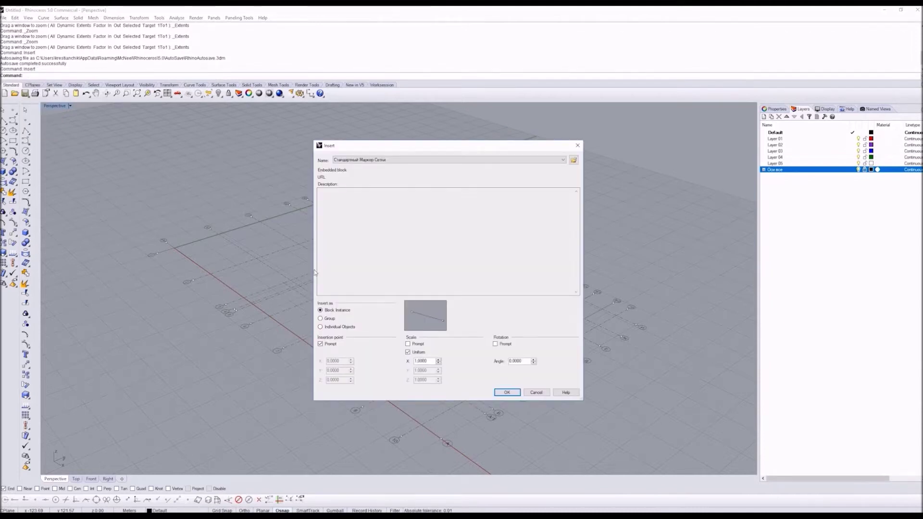
# Step: Choose Балки_подстропильные-15.11.2017.dwg from the "171115 3D-DWG конструкций КМ кровли" folder as the file to insert
pyautogui.click(573, 159)
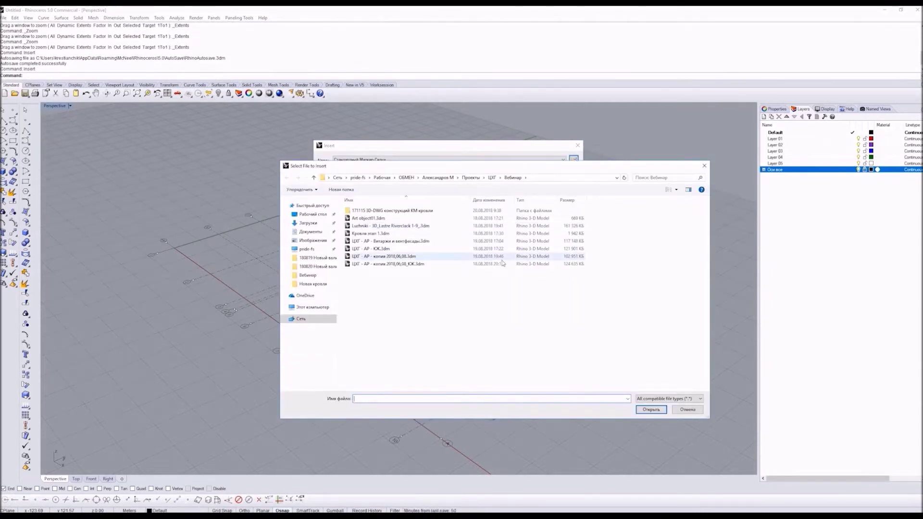
pyautogui.click(421, 212)
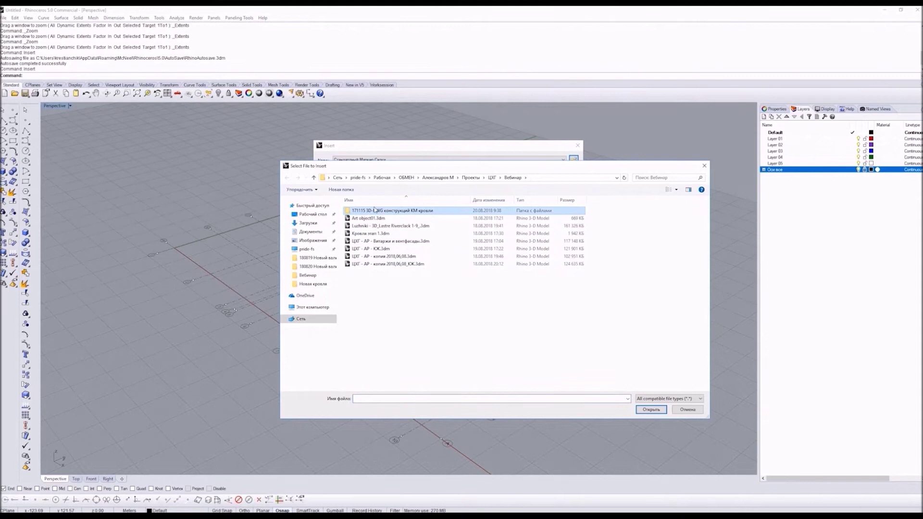
pyautogui.doubleClick(380, 212)
pyautogui.click(380, 242)
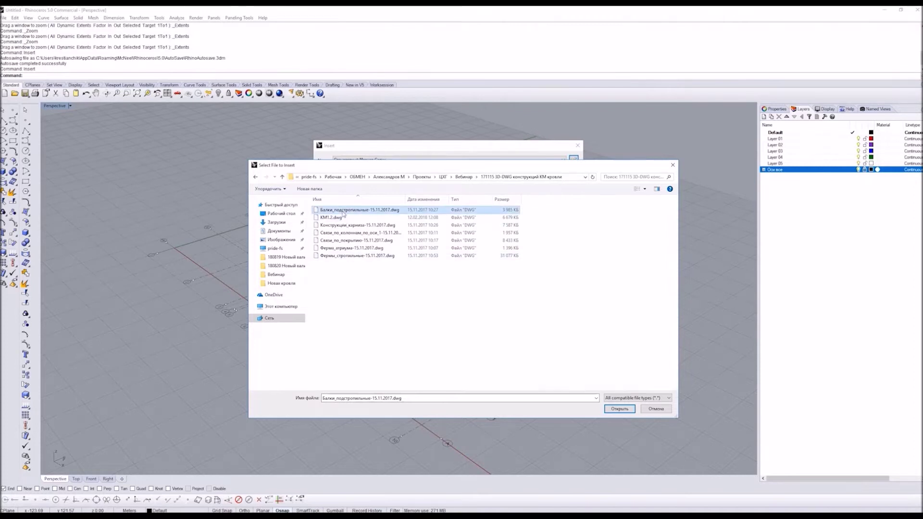
pyautogui.click(358, 210)
pyautogui.click(618, 409)
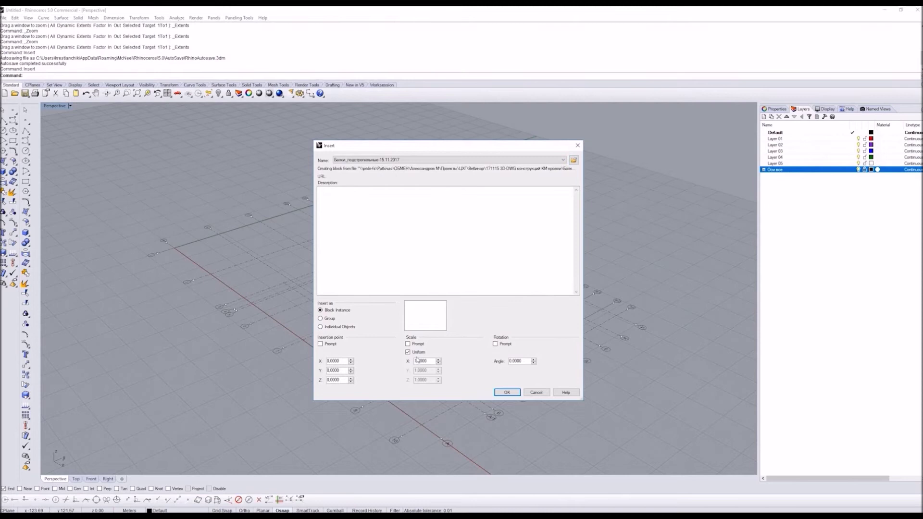
# Step: Insert the beams file at the origin as a linked block with Reference layer style and Millimeters model units, and deselect it
pyautogui.click(508, 393)
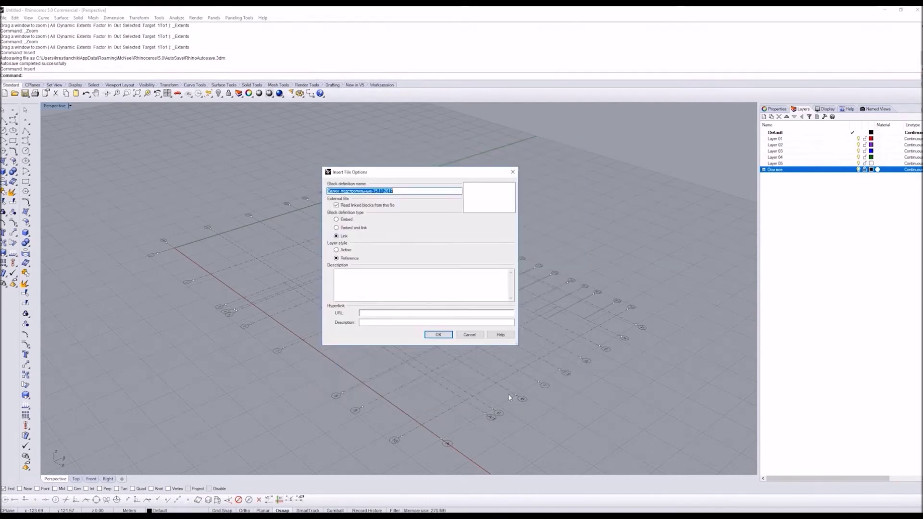
pyautogui.click(350, 237)
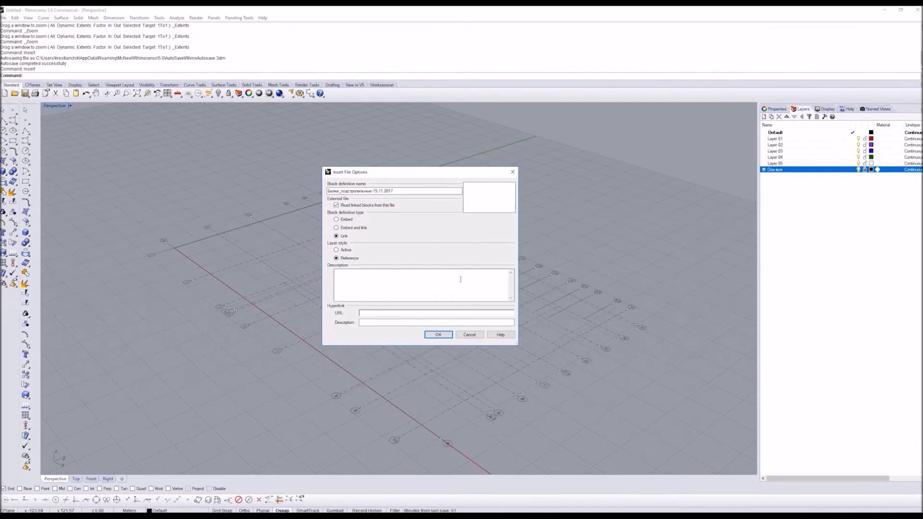
pyautogui.click(438, 334)
pyautogui.click(460, 278)
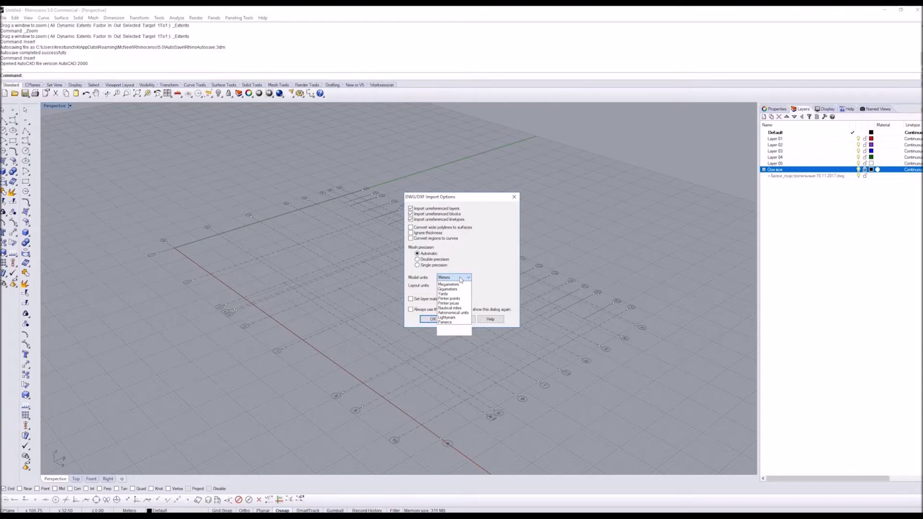
pyautogui.click(452, 292)
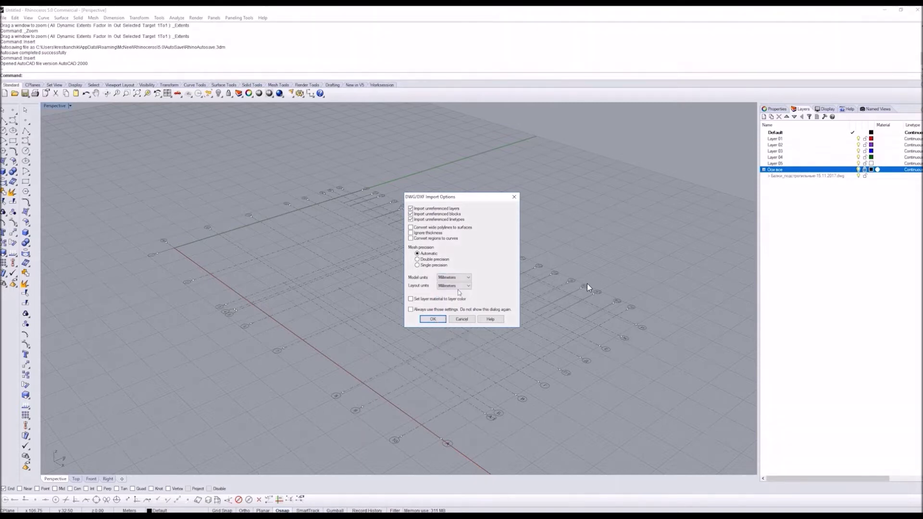
pyautogui.click(439, 319)
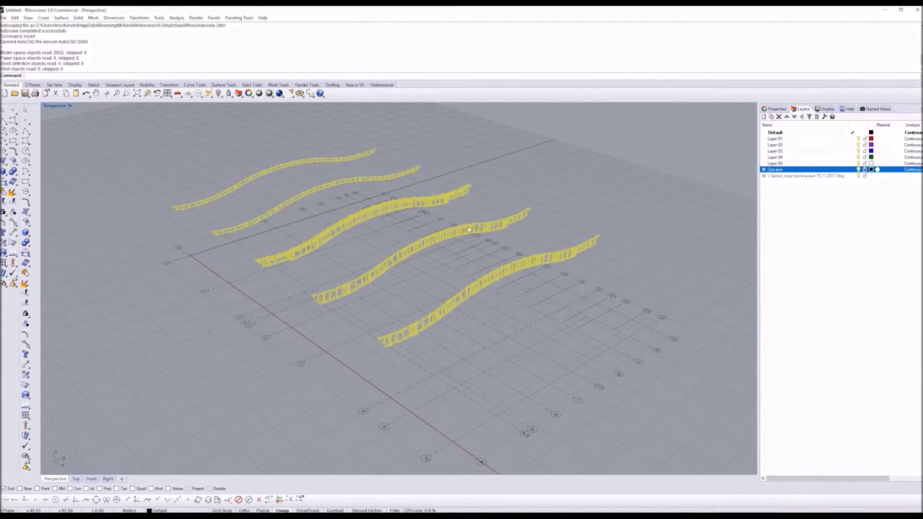
pyautogui.moveTo(602, 282); pyautogui.dragTo(577, 310, button='right')
pyautogui.moveTo(492, 296)
pyautogui.mouseDown(button='right')
pyautogui.moveTo(523, 288)
pyautogui.moveTo(492, 301)
pyautogui.mouseUp(button='right')
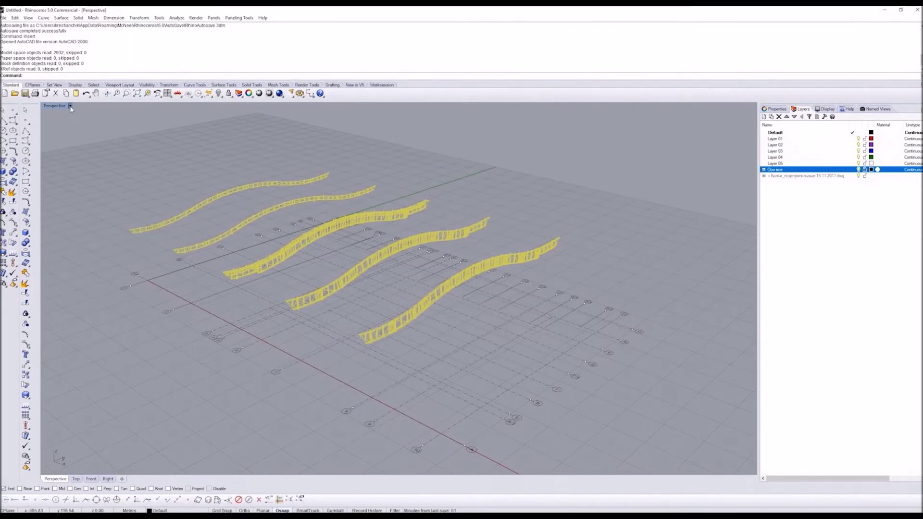
pyautogui.press('Escape')
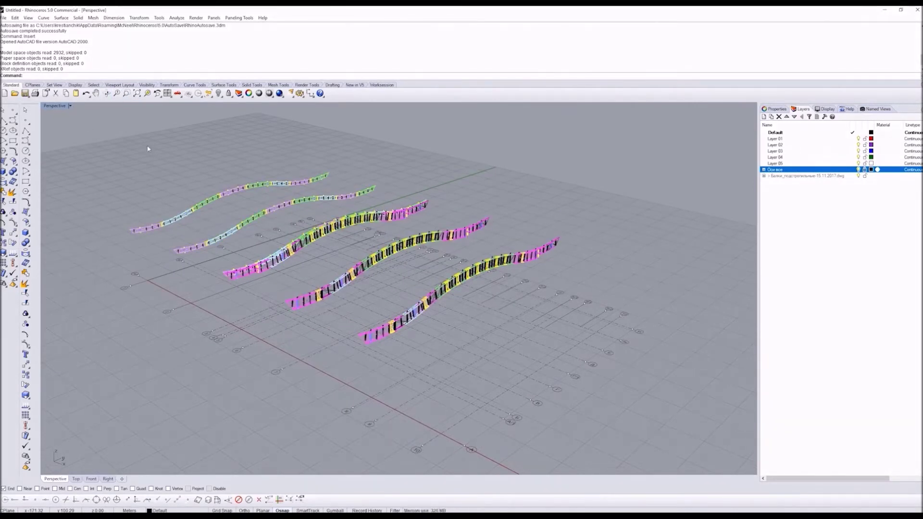
# Step: Insert КМ1.2.dwg at the origin as a linked block with its model units set to Millimeters
pyautogui.rightClick(140, 48)
pyautogui.click(159, 79)
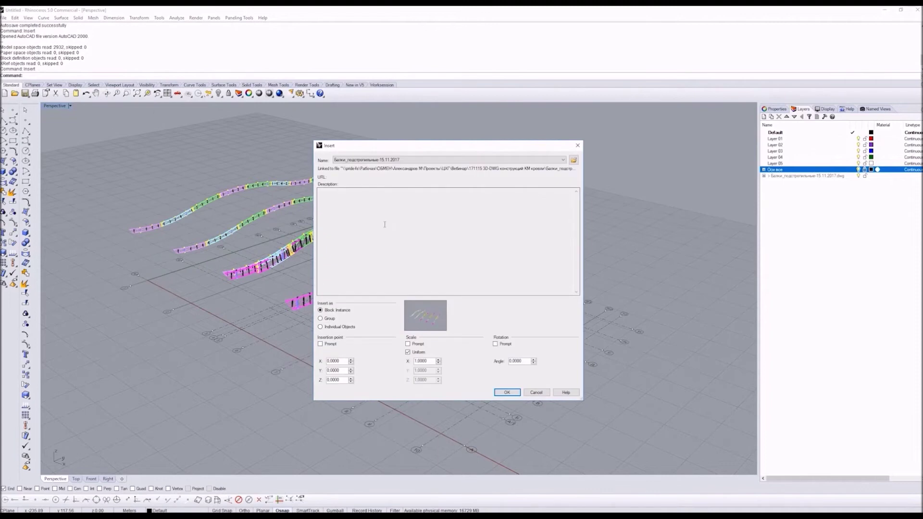
pyautogui.click(574, 159)
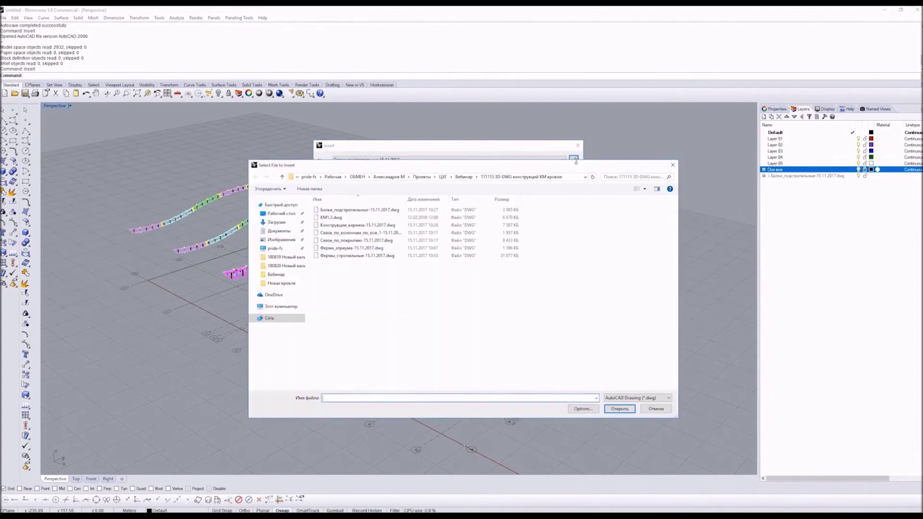
pyautogui.doubleClick(333, 220)
pyautogui.click(507, 392)
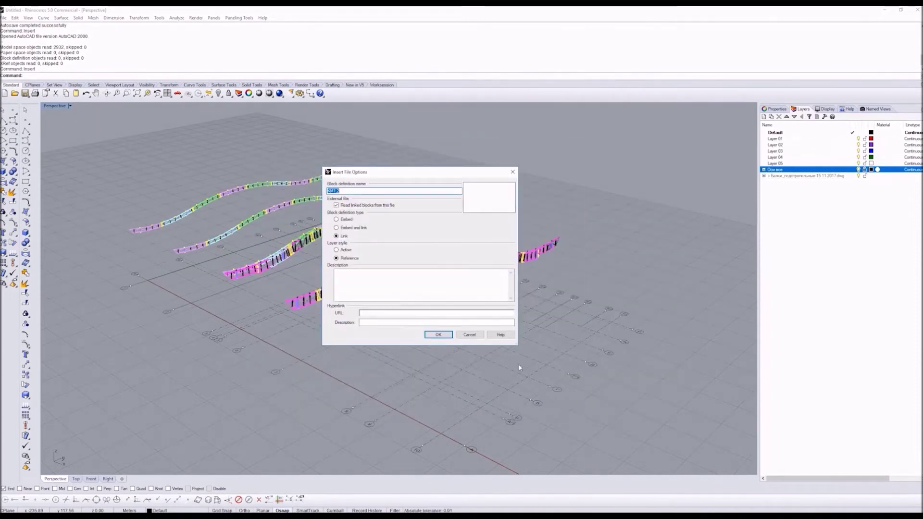
pyautogui.click(438, 334)
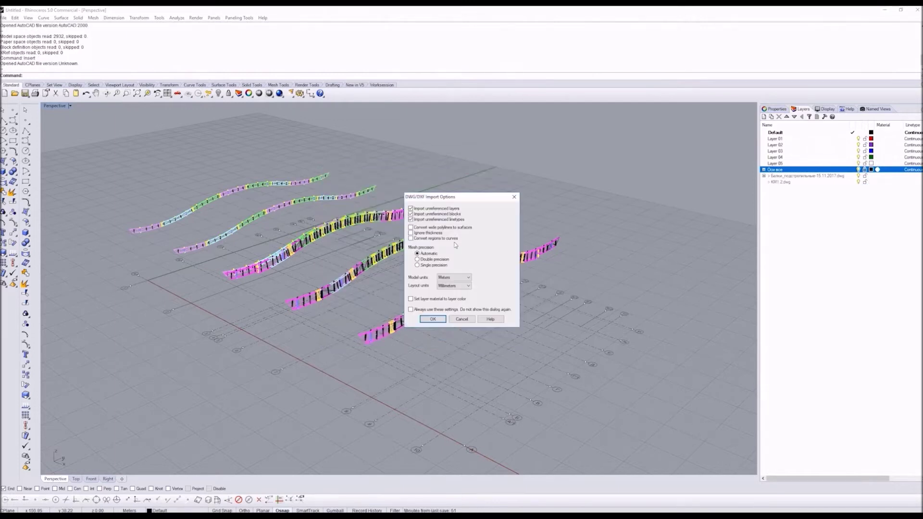
pyautogui.click(459, 282)
pyautogui.click(452, 293)
pyautogui.click(432, 320)
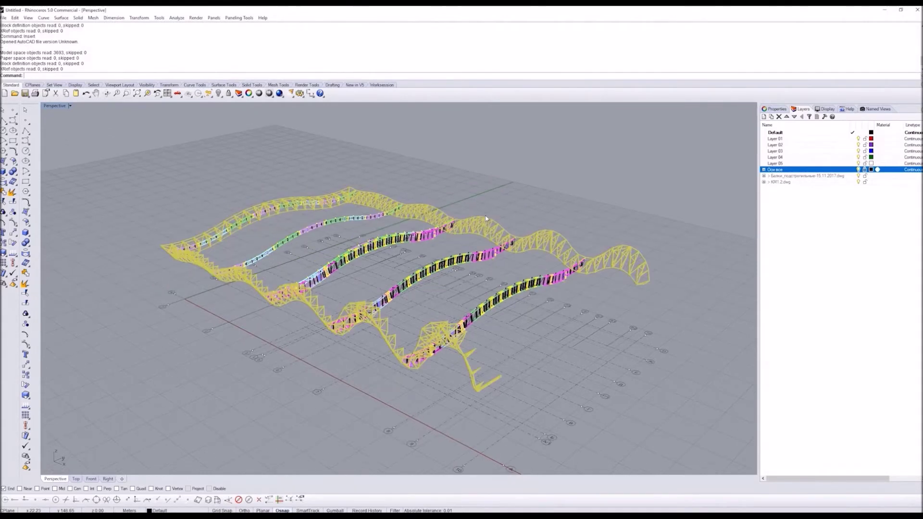
# Step: Insert Связи_по_колоннам_по_оси_1-15.11.2017.dwg at the origin as a linked block with Reference layer style
pyautogui.rightClick(429, 91)
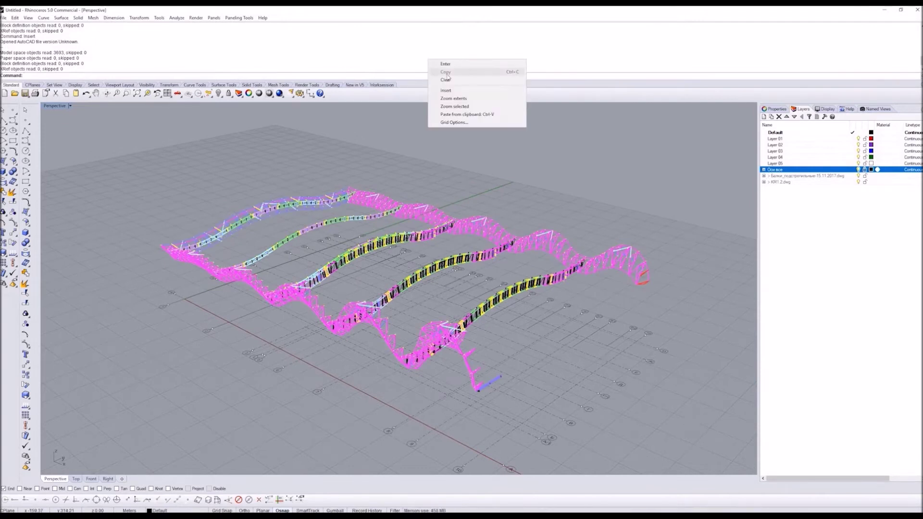
pyautogui.click(449, 91)
pyautogui.click(573, 160)
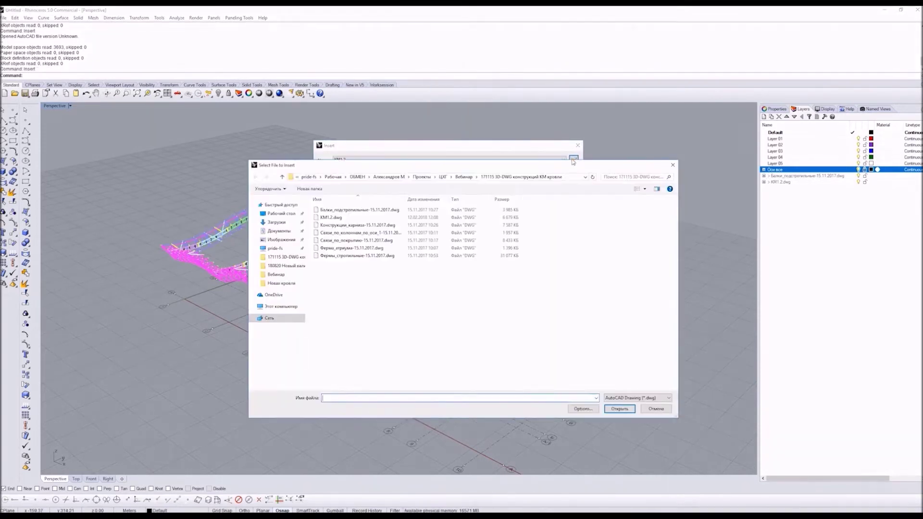
pyautogui.click(354, 225)
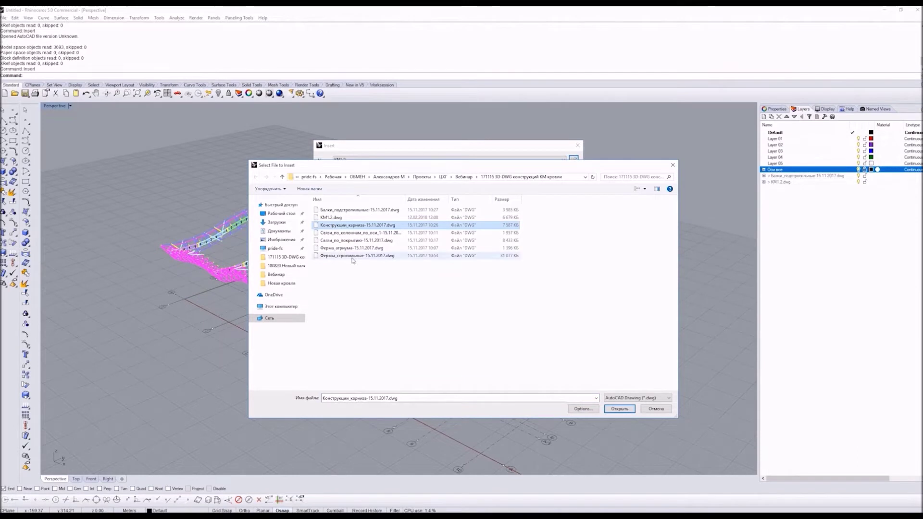
pyautogui.click(350, 233)
pyautogui.click(628, 407)
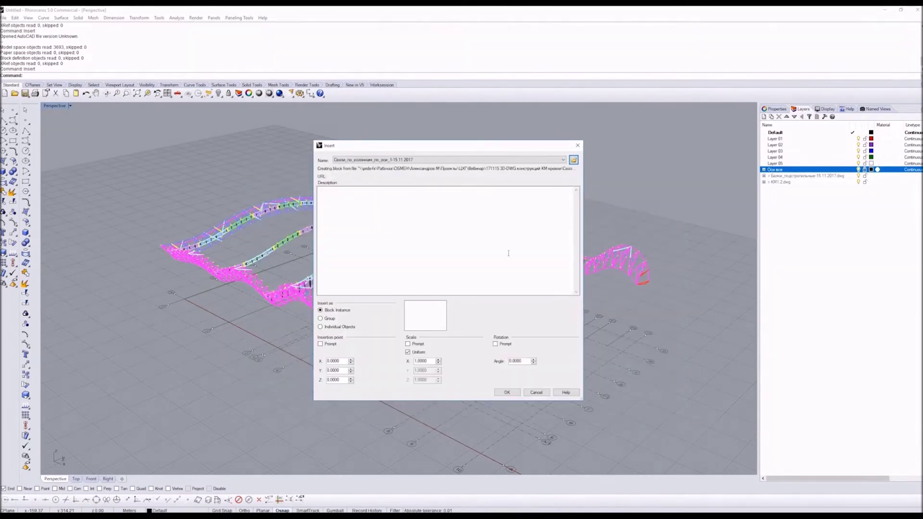
pyautogui.click(507, 393)
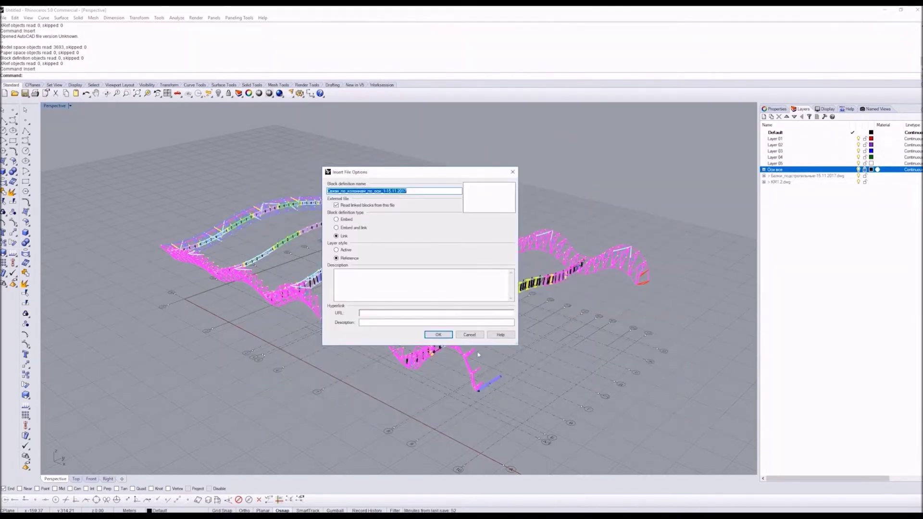
pyautogui.click(438, 335)
pyautogui.click(437, 320)
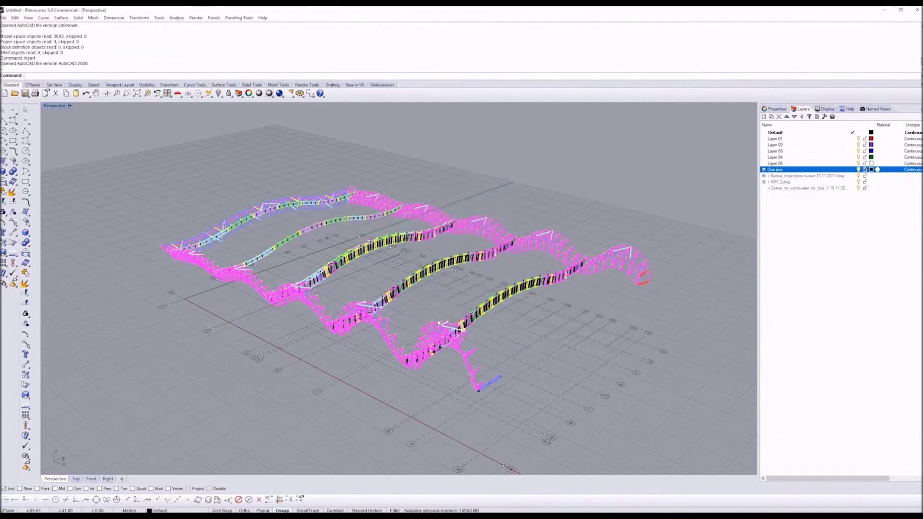
pyautogui.scroll(-1, 438, 323)
# Step: Insert Связи_по_покрытию-15.11.2017.dwg at the origin as a linked block with its model units set to Millimeters
pyautogui.rightClick(397, 65)
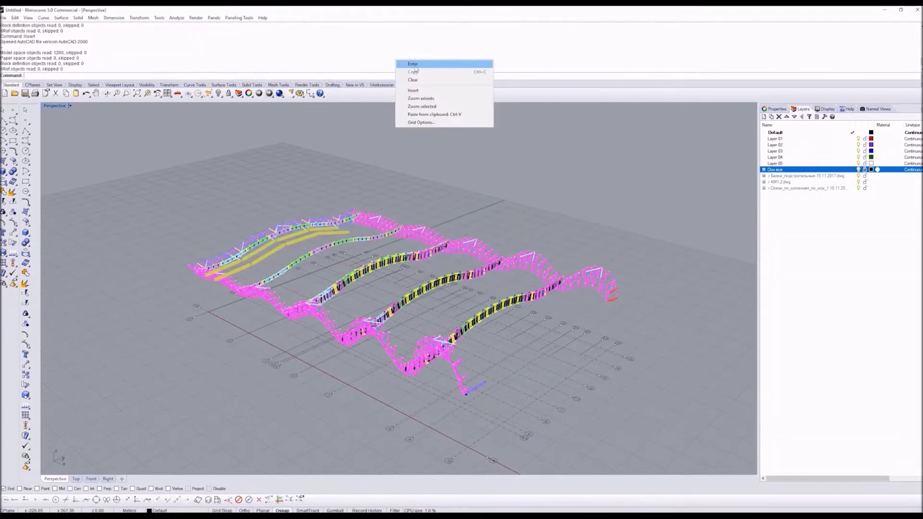
pyautogui.click(423, 91)
pyautogui.click(574, 159)
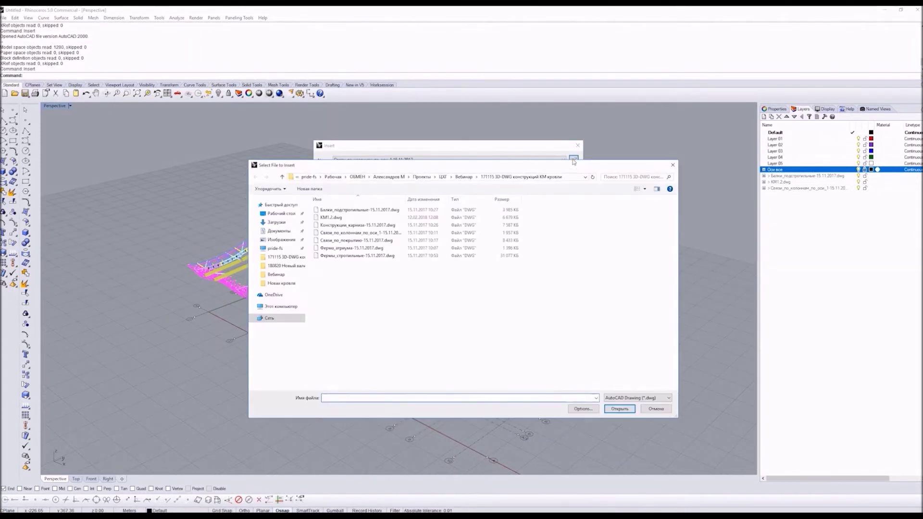
pyautogui.click(351, 240)
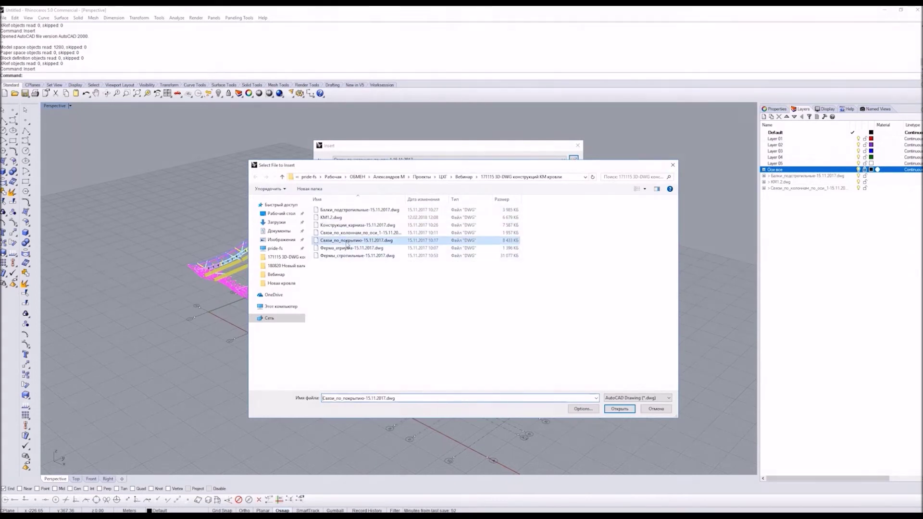
pyautogui.click(617, 409)
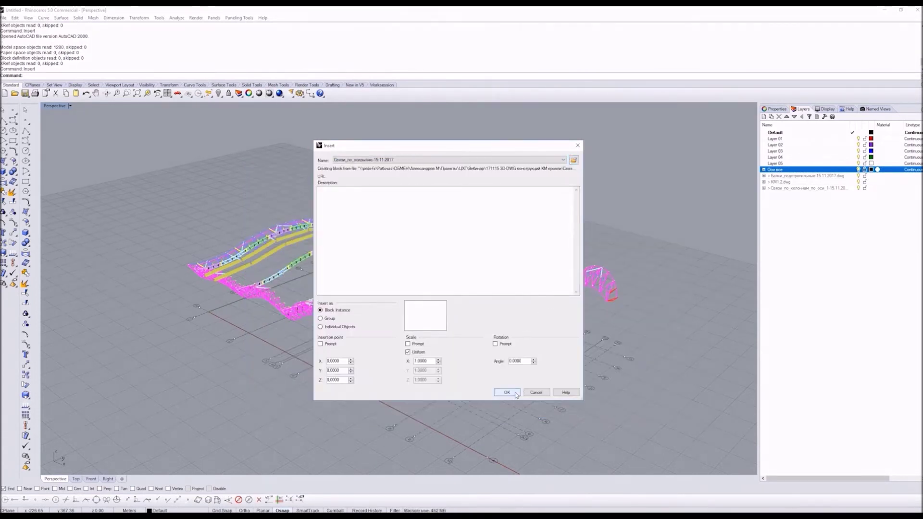
pyautogui.click(508, 393)
pyautogui.click(444, 336)
pyautogui.click(455, 278)
pyautogui.click(454, 293)
pyautogui.click(439, 320)
# Step: Insert Фермы_стропильные-15.11.2017.dwg at the origin as a linked block with its model units set to Millimeters
pyautogui.rightClick(409, 40)
pyautogui.click(428, 71)
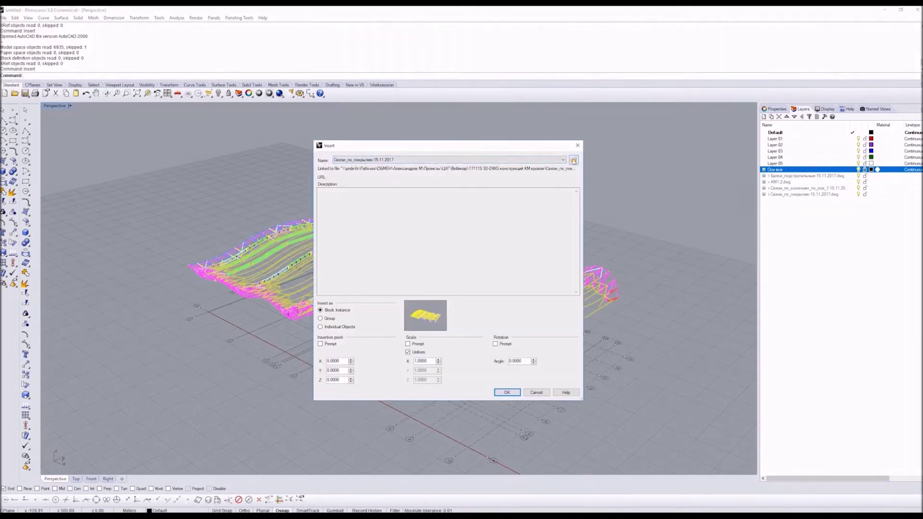
pyautogui.click(573, 159)
pyautogui.click(358, 248)
pyautogui.doubleClick(357, 256)
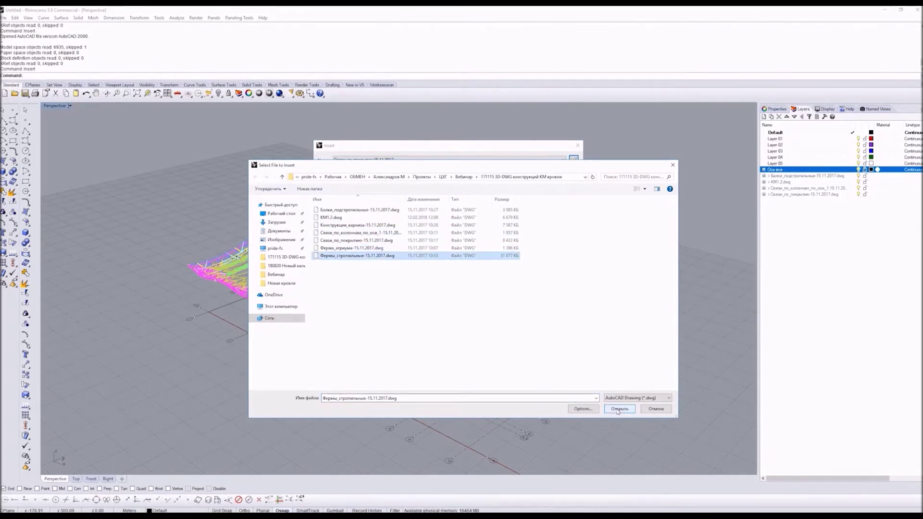
pyautogui.click(507, 392)
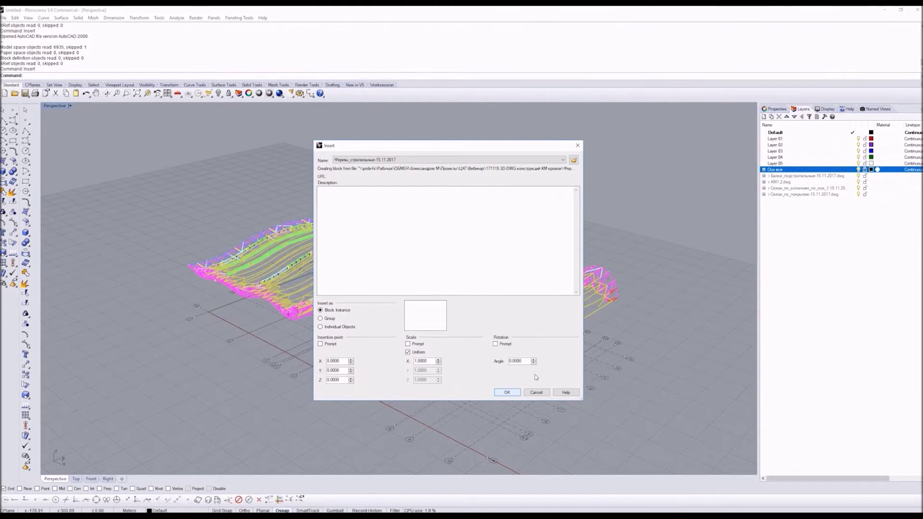
pyautogui.click(450, 335)
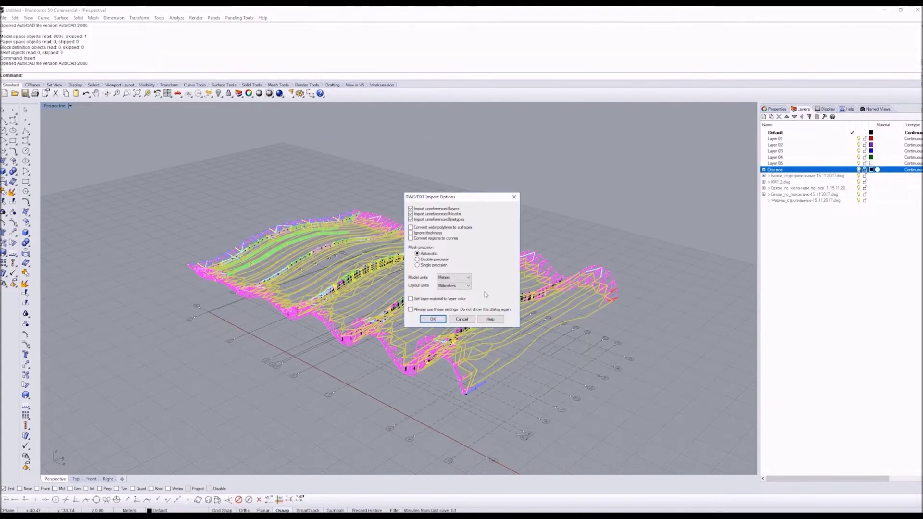
pyautogui.click(457, 277)
pyautogui.click(458, 290)
pyautogui.click(430, 318)
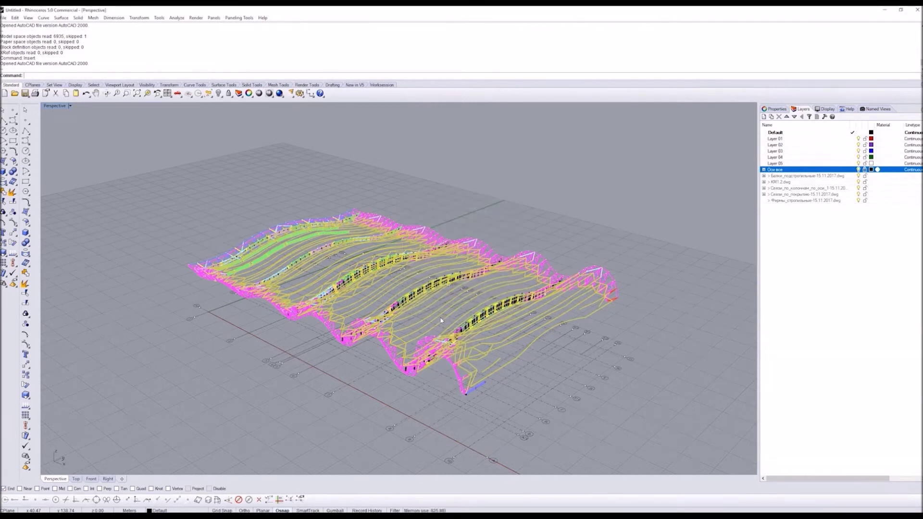
# Step: Insert the Rhino model Свес кровли 10+.3dm at the origin as a block instance
pyautogui.rightClick(422, 46)
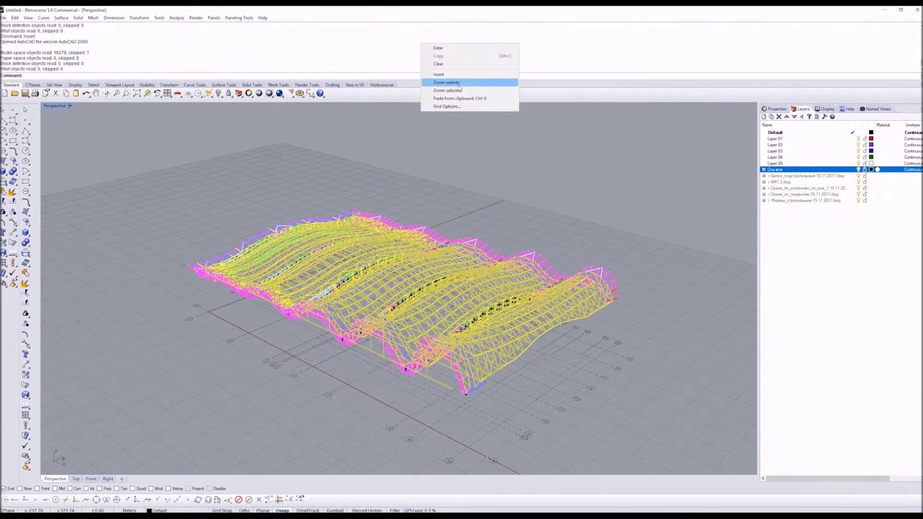
pyautogui.click(439, 75)
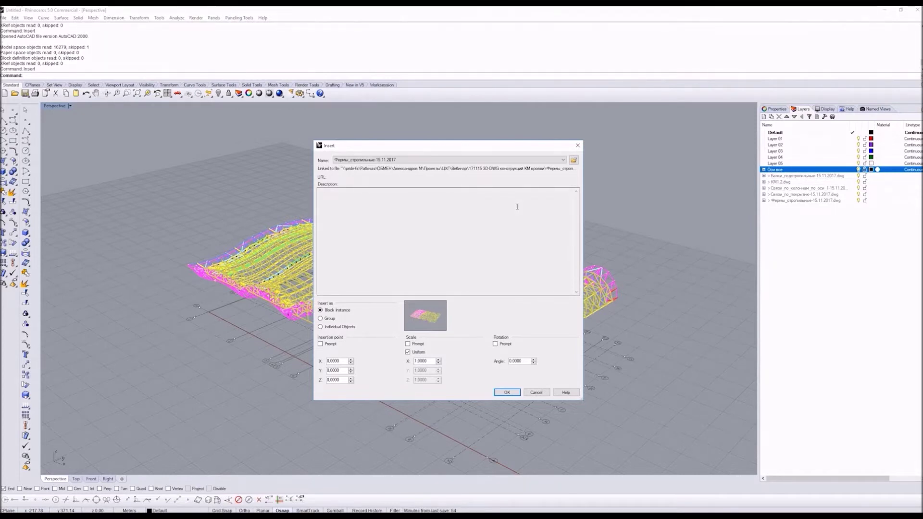
pyautogui.click(573, 160)
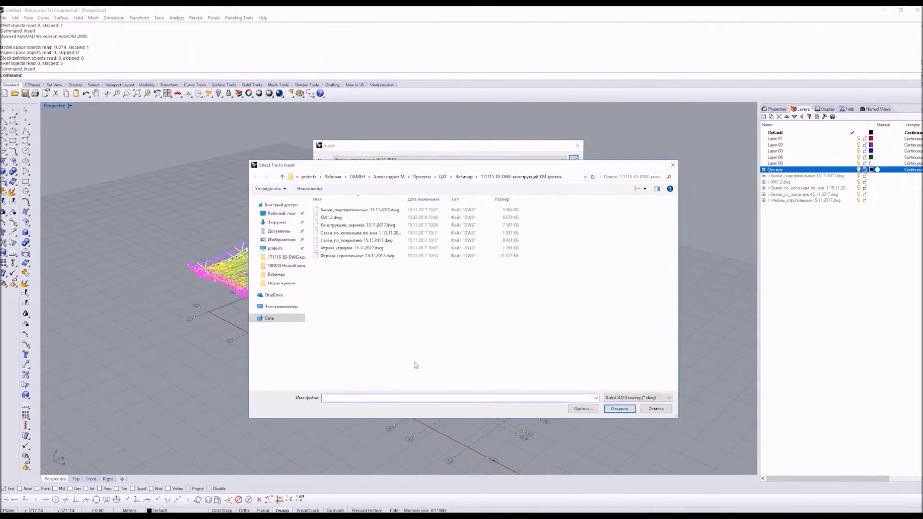
pyautogui.click(638, 398)
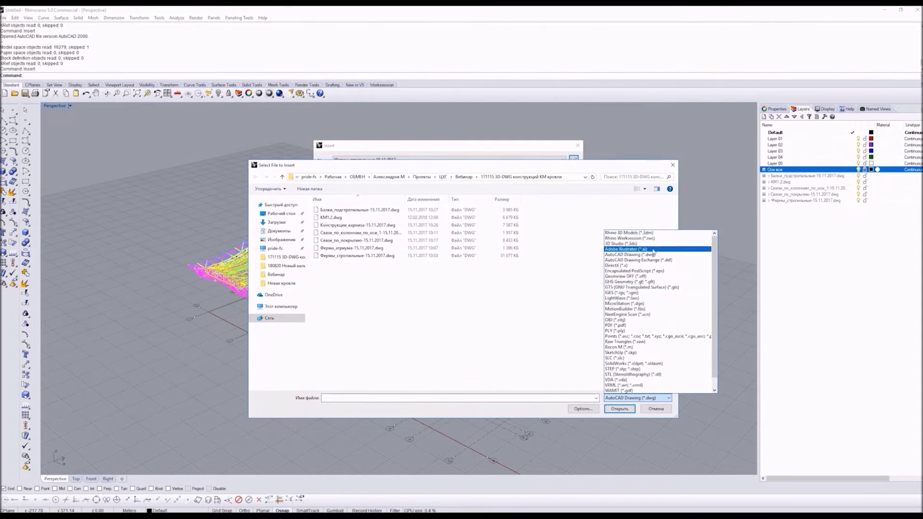
pyautogui.click(630, 233)
pyautogui.click(342, 210)
pyautogui.press('Return')
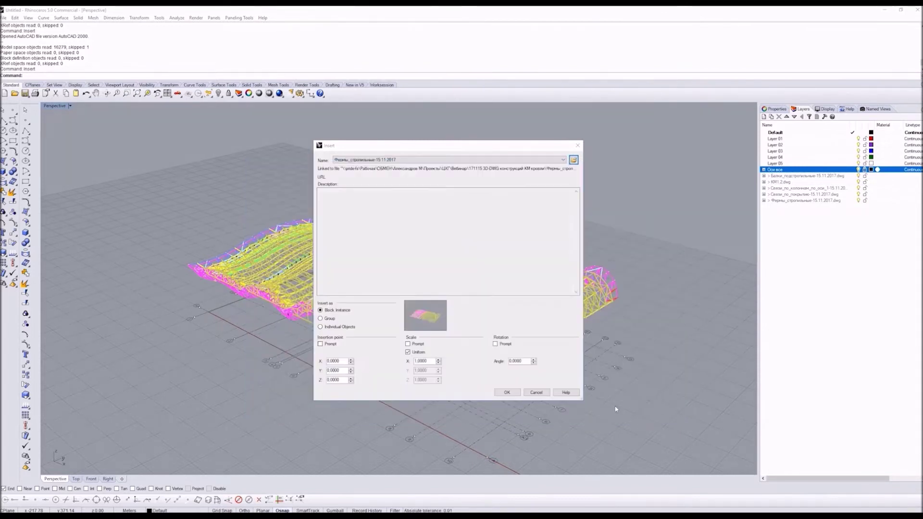
pyautogui.click(438, 335)
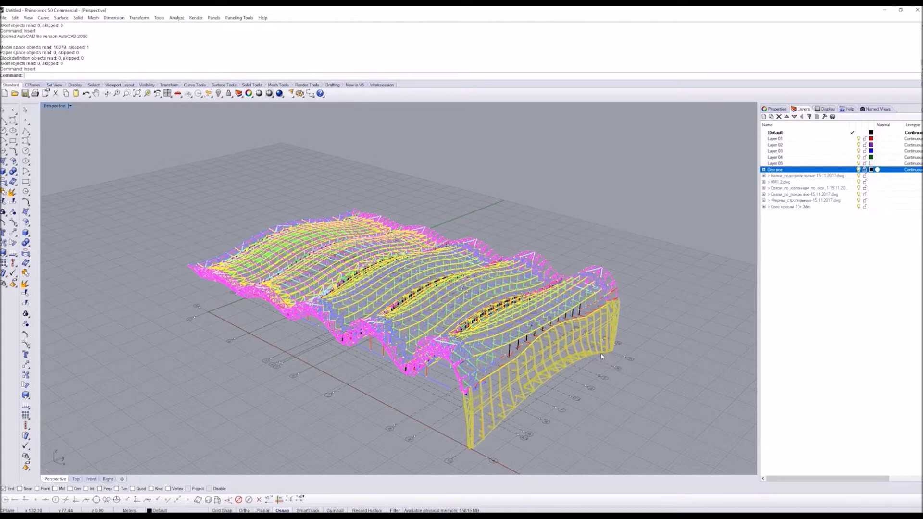
pyautogui.click(651, 319)
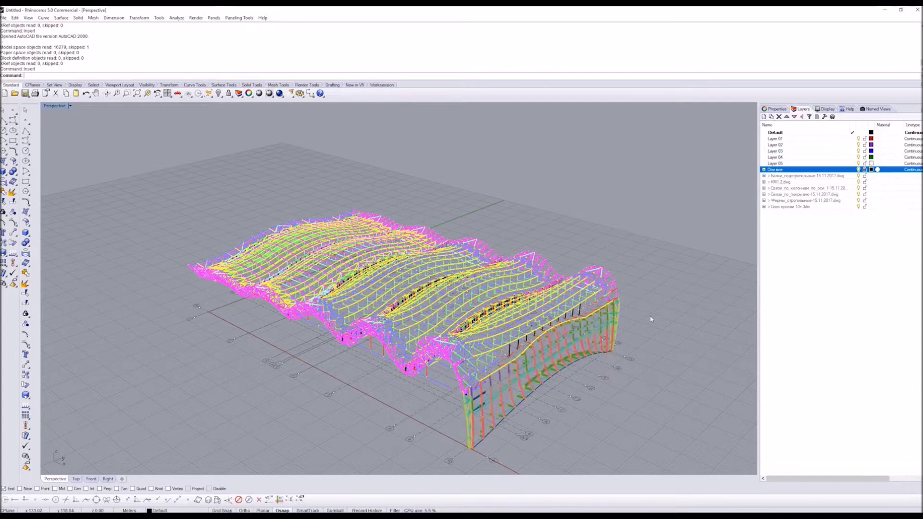
# Step: Change the Wireframe display mode's options so all the structural objects are drawn in black instead of their layer colours
pyautogui.keyDown('shift'); pyautogui.moveTo(644, 333); pyautogui.dragTo(611, 309, button='right'); pyautogui.keyUp('shift')
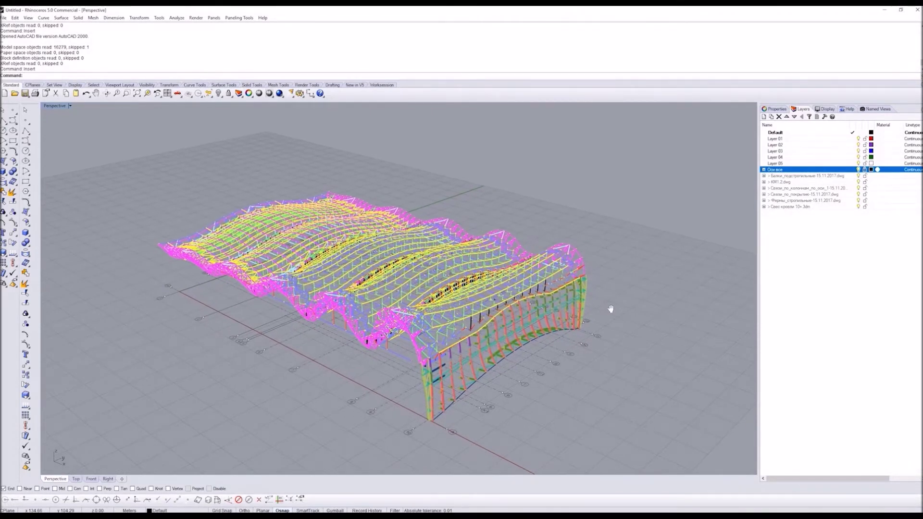
pyautogui.scroll(2, 611, 308)
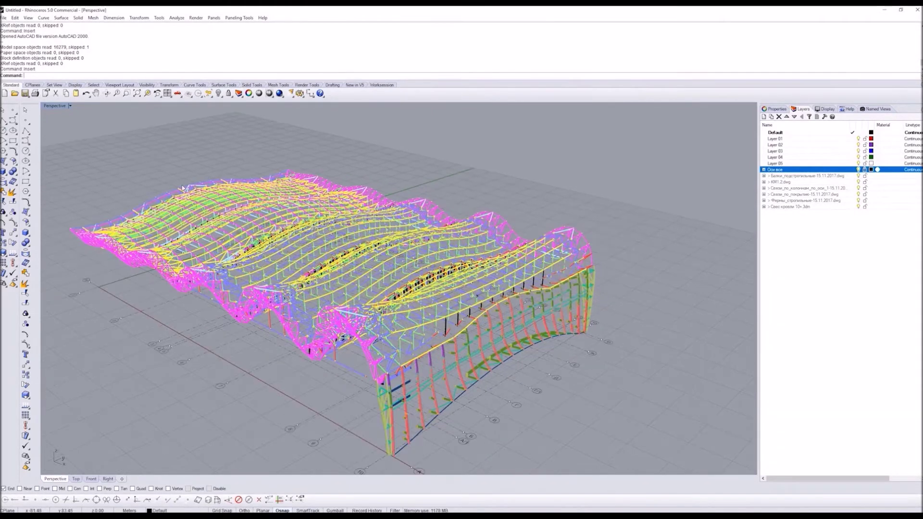
pyautogui.click(71, 107)
pyautogui.click(245, 11)
pyautogui.hotkey('ctrl', 'alt', 'w')
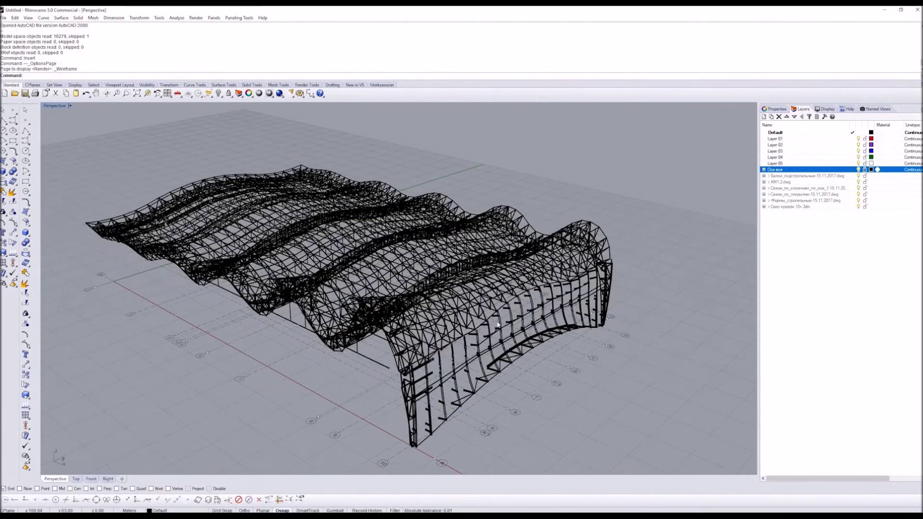
pyautogui.scroll(3, 526, 368)
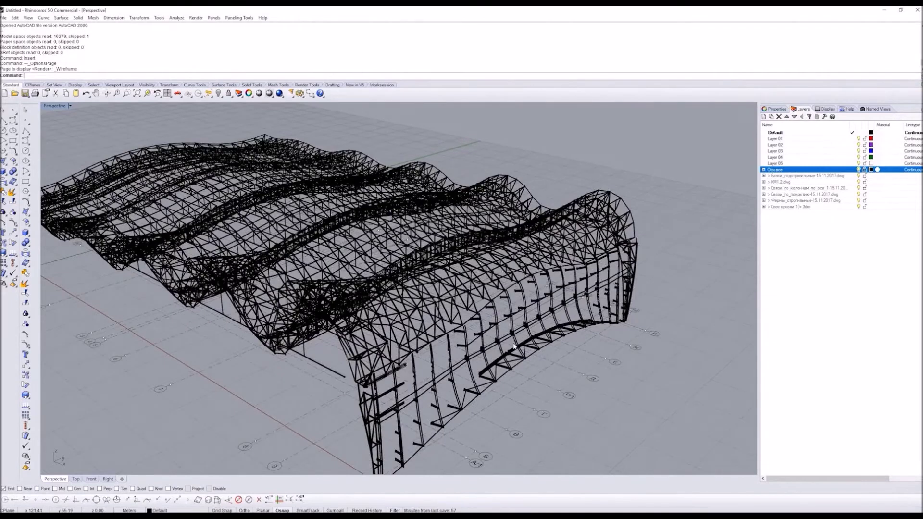
pyautogui.moveTo(507, 347); pyautogui.dragTo(585, 347, button='right')
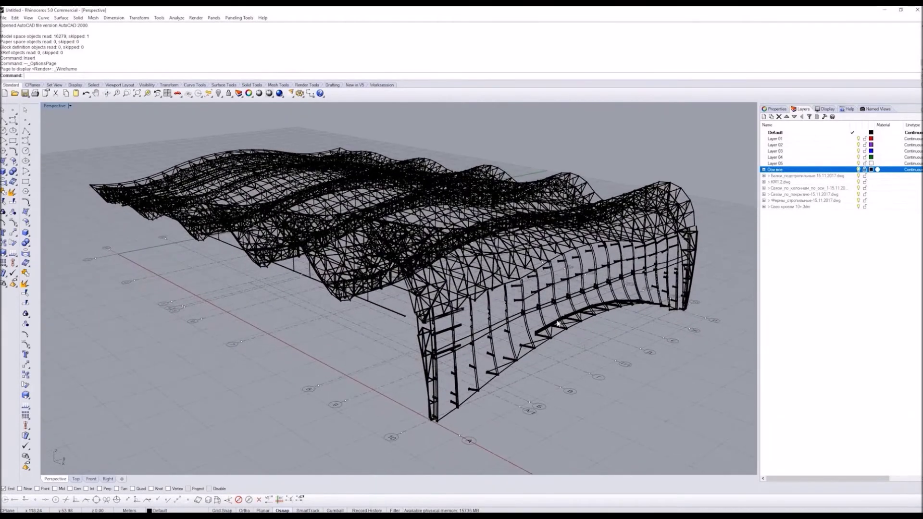
# Step: Paste the copied roof model into the file and view it in Shaded and then Ghosted display
pyautogui.hotkey('ctrl', 'v')
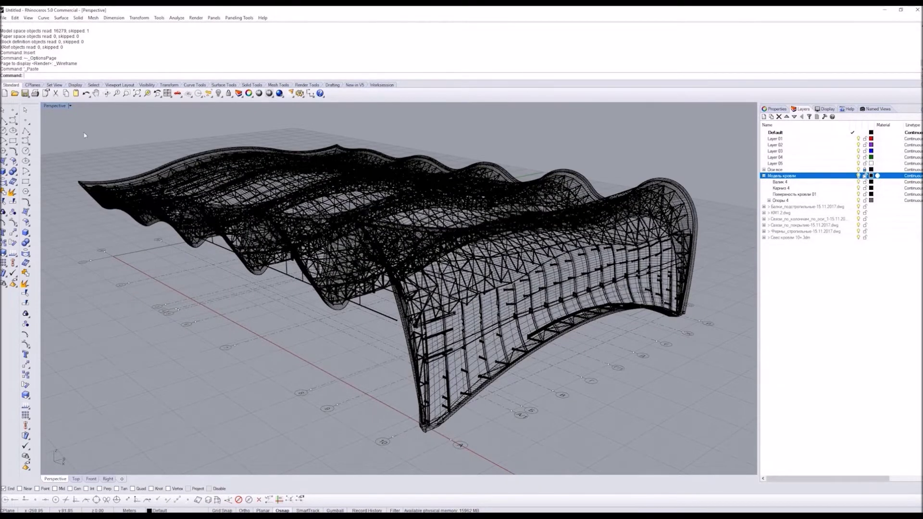
pyautogui.click(70, 106)
pyautogui.click(70, 133)
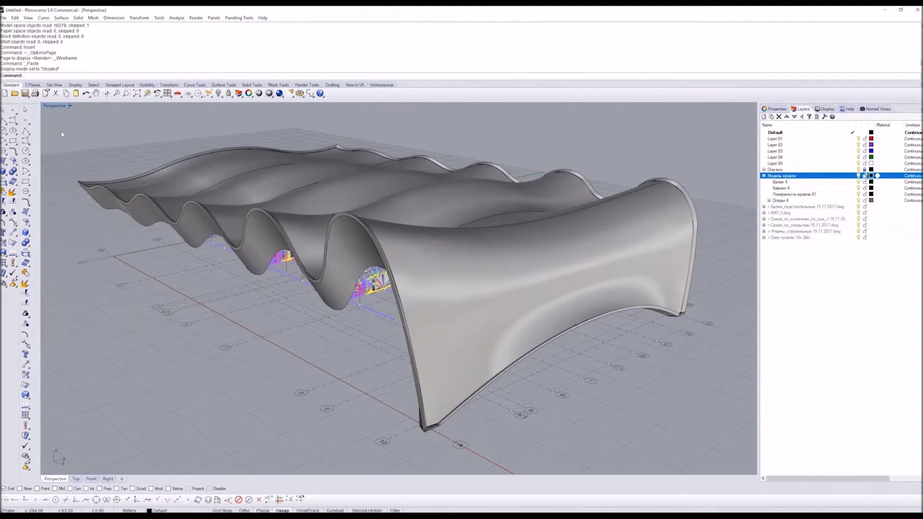
pyautogui.click(70, 105)
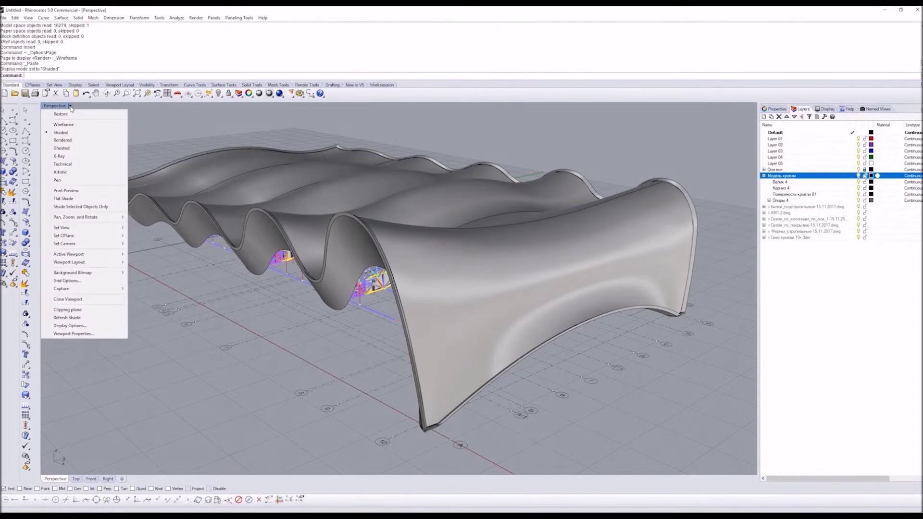
pyautogui.click(68, 148)
# Step: Examine from several sides and from below how the linked structural frames fit inside the roof shell
pyautogui.moveTo(520, 255); pyautogui.dragTo(408, 250, button='right')
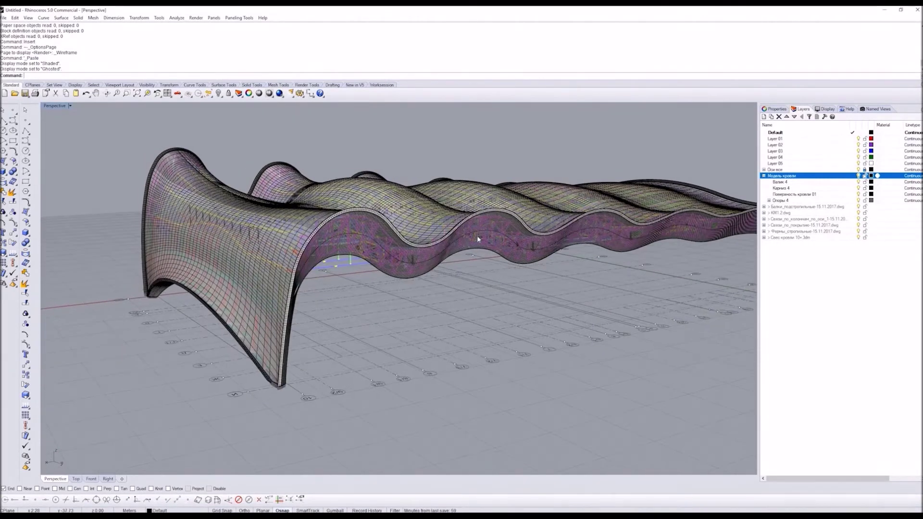
pyautogui.scroll(5, 476, 235)
pyautogui.scroll(3, 353, 244)
pyautogui.scroll(6, 340, 234)
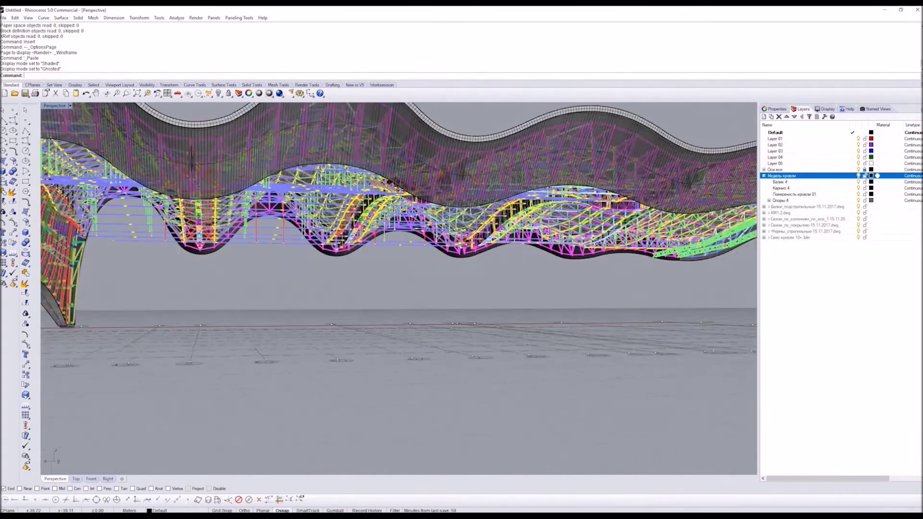
pyautogui.moveTo(316, 226); pyautogui.dragTo(288, 226, button='right')
pyautogui.moveTo(383, 242)
pyautogui.mouseDown(button='right')
pyautogui.moveTo(383, 291)
pyautogui.moveTo(488, 299)
pyautogui.moveTo(550, 287)
pyautogui.moveTo(505, 292)
pyautogui.moveTo(541, 320)
pyautogui.mouseUp(button='right')
pyautogui.scroll(-2, 381, 289)
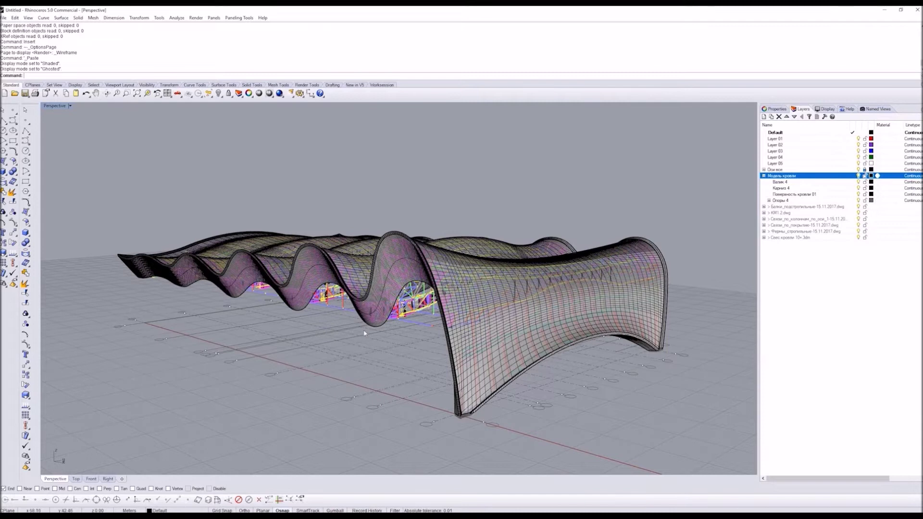
# Step: Hide and collapse the Модель кровли layer and switch the perspective viewport to Wireframe display
pyautogui.click(859, 175)
pyautogui.moveTo(619, 276); pyautogui.dragTo(383, 200, button='right')
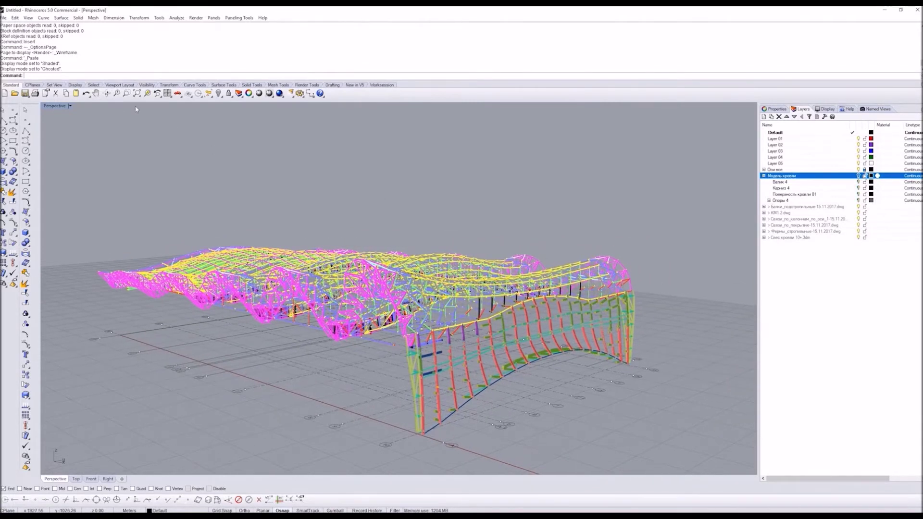
pyautogui.click(54, 106)
pyautogui.click(63, 125)
pyautogui.moveTo(465, 270)
pyautogui.mouseDown(button='right')
pyautogui.moveTo(461, 281)
pyautogui.moveTo(454, 262)
pyautogui.mouseUp(button='right')
pyautogui.click(764, 176)
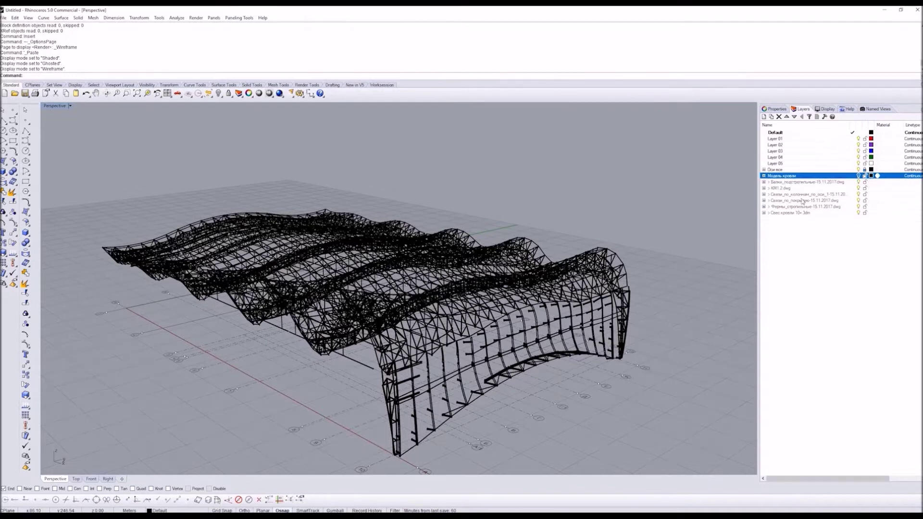
# Step: Try to select the objects and sublayer objects of the Балки_подстропильные-15.11.2017.dwg layer
pyautogui.rightClick(815, 187)
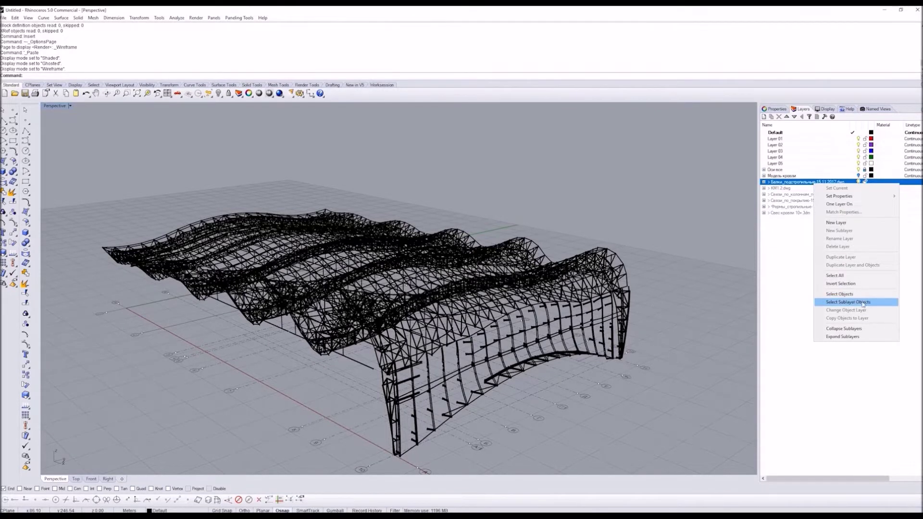
pyautogui.click(844, 303)
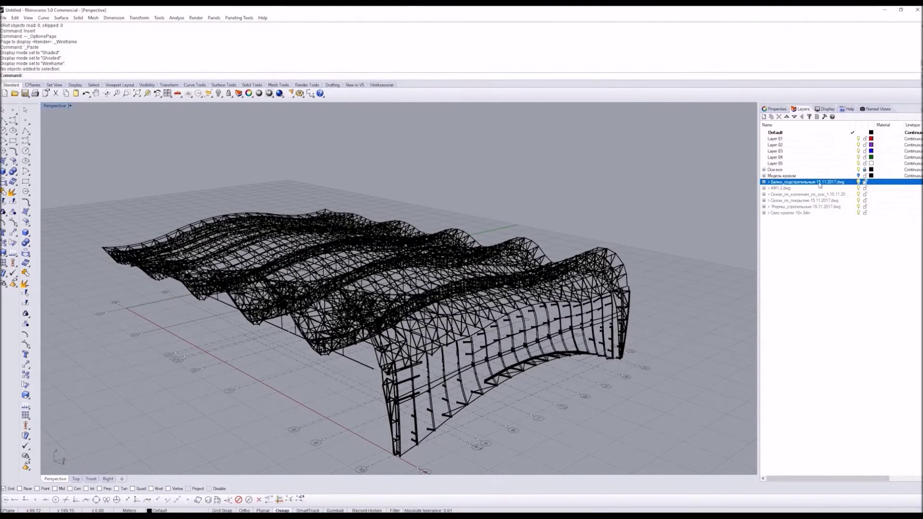
pyautogui.rightClick(820, 184)
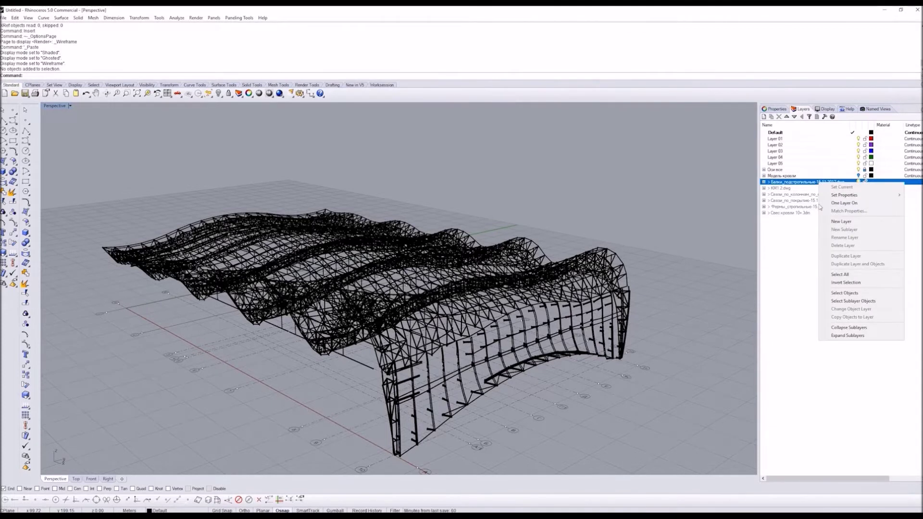
pyautogui.click(839, 293)
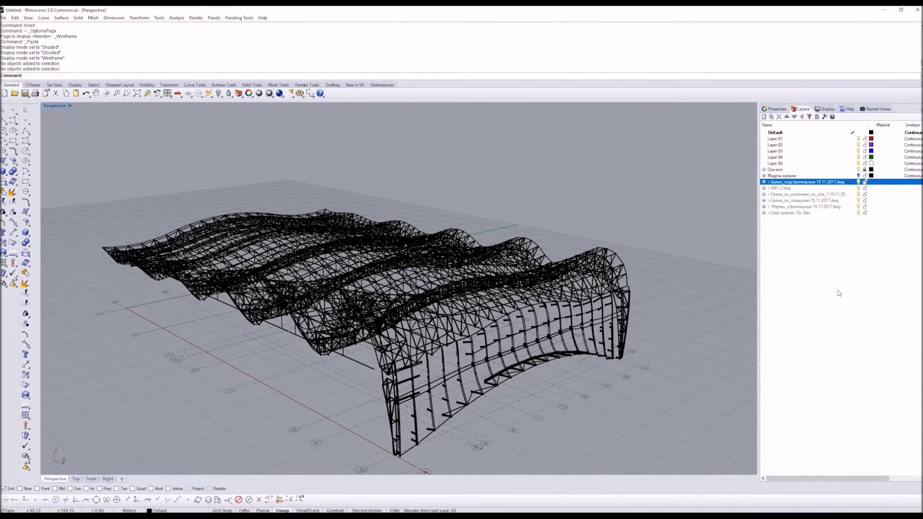
# Step: Hide all the linked structure layers except Балки_подстропильные-15.11.2017.dwg
pyautogui.keyDown('shift'); pyautogui.click(859, 214); pyautogui.keyUp('shift')
pyautogui.click(835, 234)
pyautogui.click(836, 182)
pyautogui.click(858, 182)
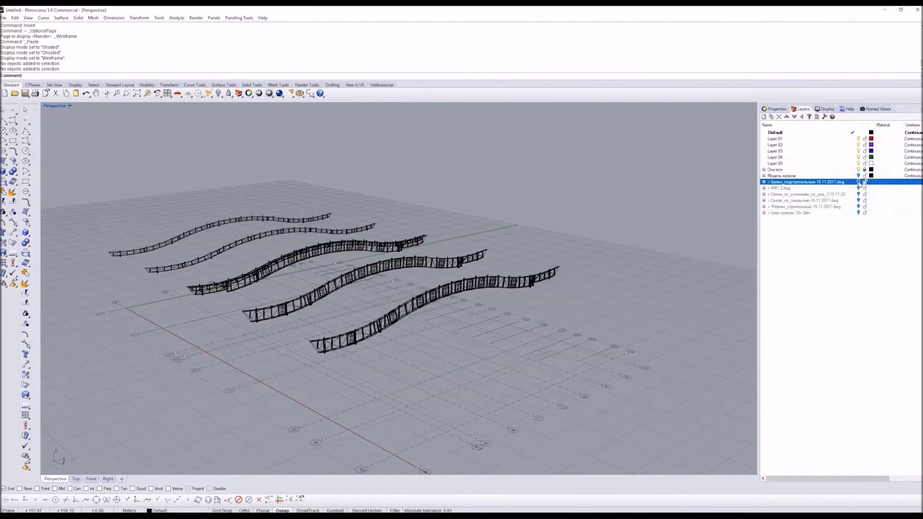
# Step: Export the secondary beams block as ArchiCAD GDL object Балки подстропильные.gsm in folder 171115 3D-DWG конструкций КМ кровли, replacing the existing file
pyautogui.click(552, 272)
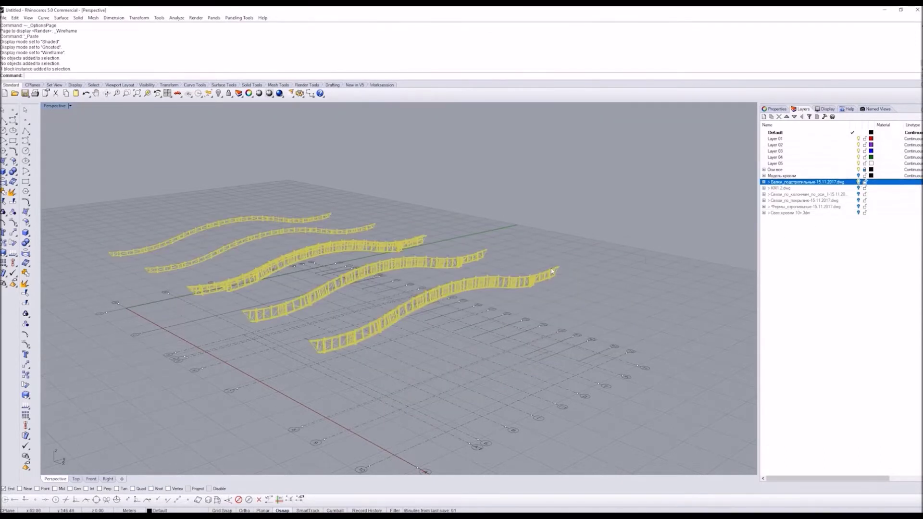
pyautogui.write('Explode')
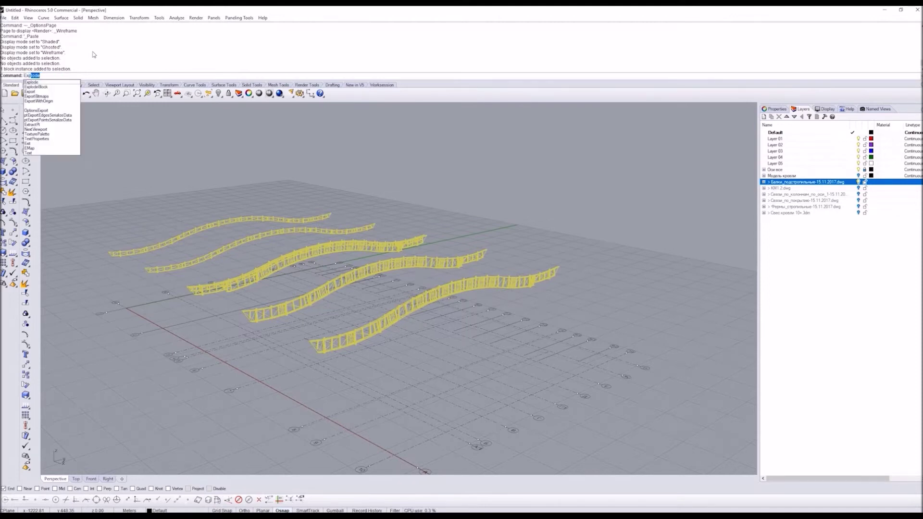
pyautogui.press('Escape')
pyautogui.click(4, 18)
pyautogui.click(28, 106)
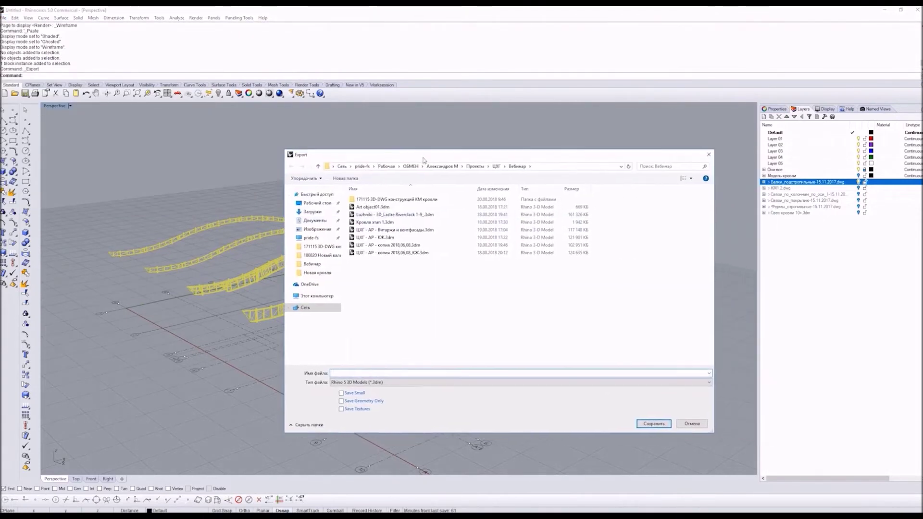
pyautogui.doubleClick(370, 195)
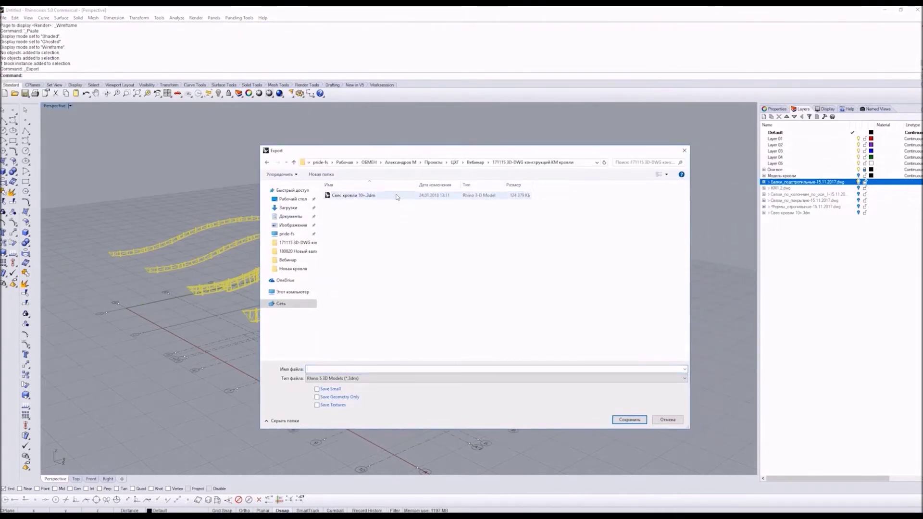
pyautogui.click(408, 378)
pyautogui.click(358, 252)
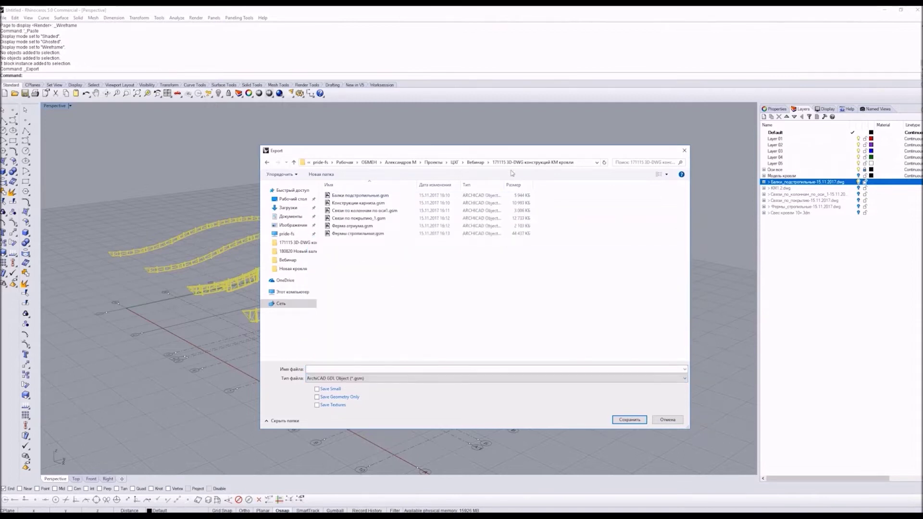
pyautogui.click(349, 195)
pyautogui.click(624, 420)
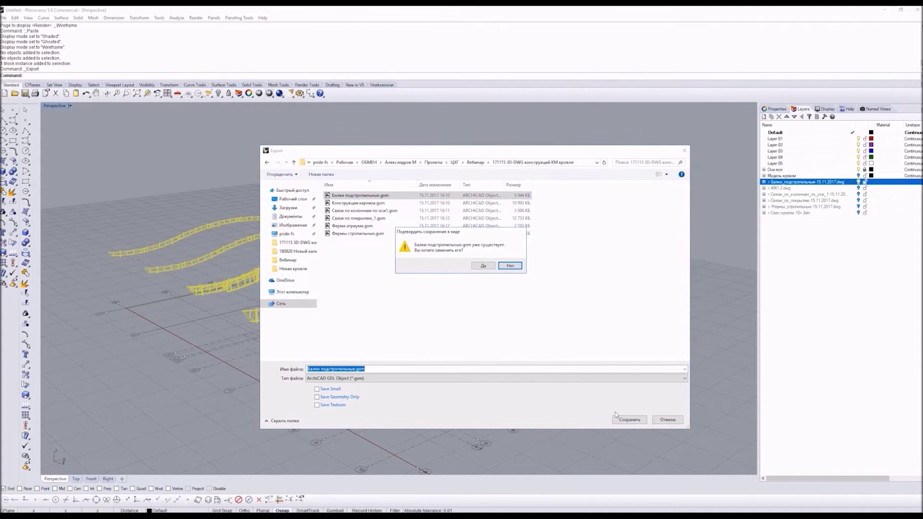
pyautogui.click(481, 266)
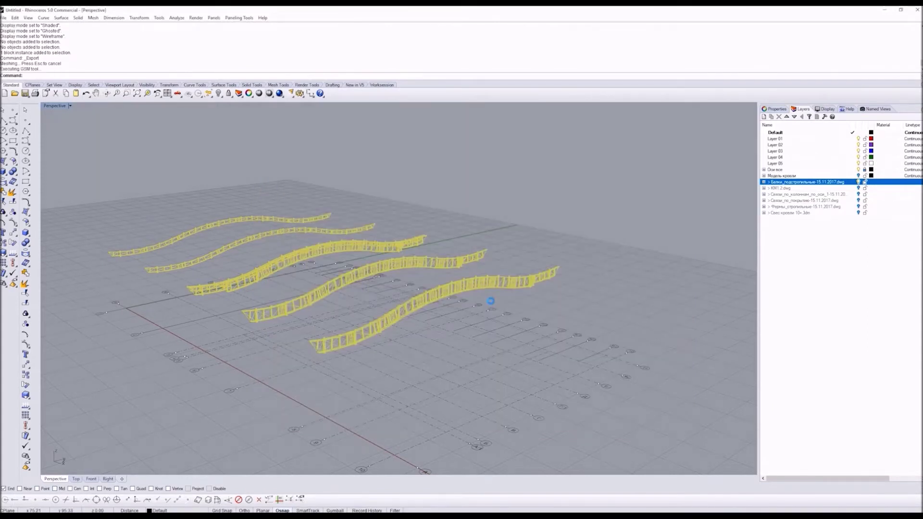
# Step: Show only the КМ1.2.dwg structure layer and export its block as ArchiCAD GDL object Конструкции карниза.gsm, replacing the existing file
pyautogui.click(859, 181)
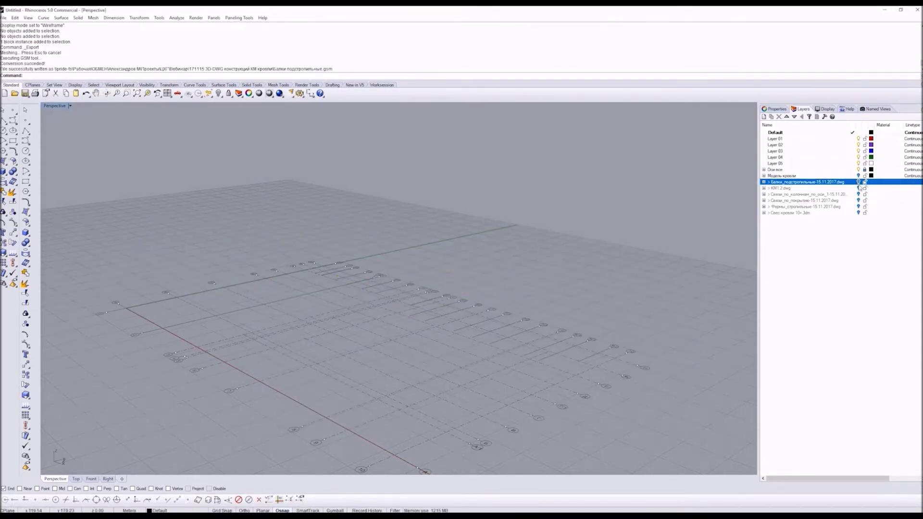
pyautogui.click(859, 188)
pyautogui.click(546, 258)
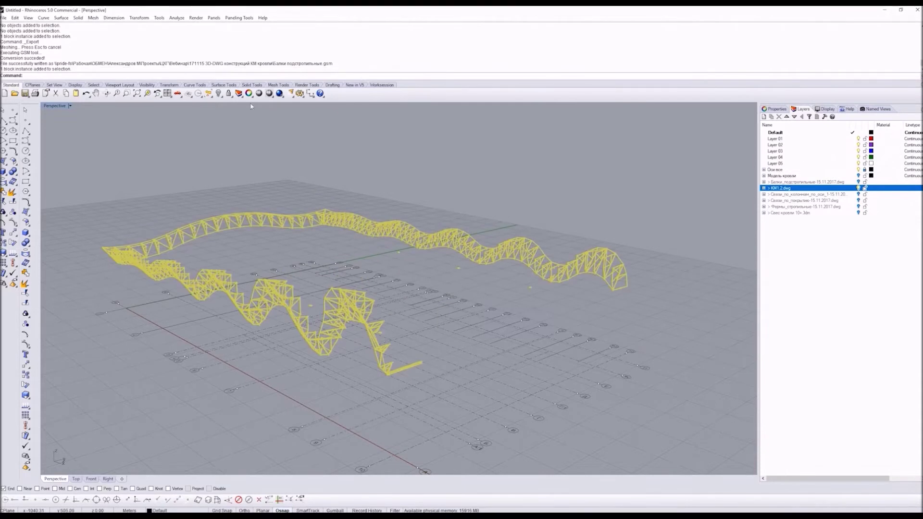
pyautogui.rightClick(244, 48)
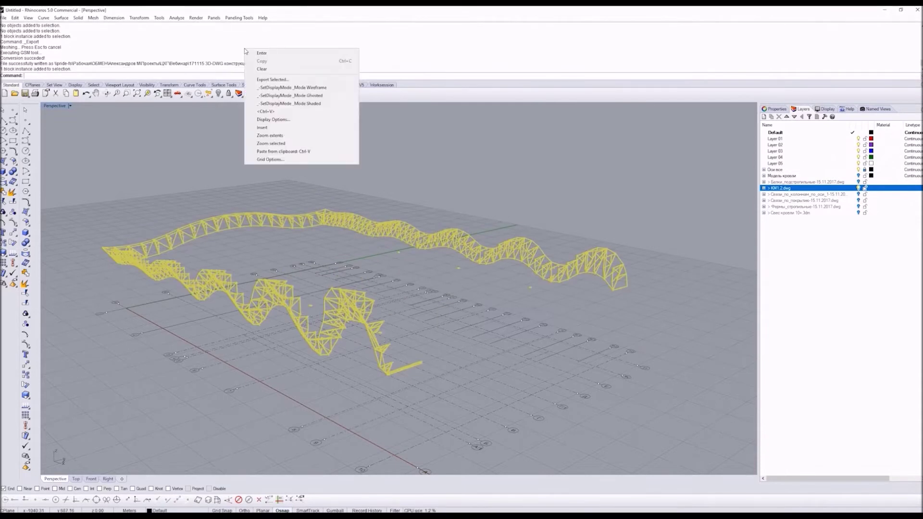
pyautogui.click(298, 80)
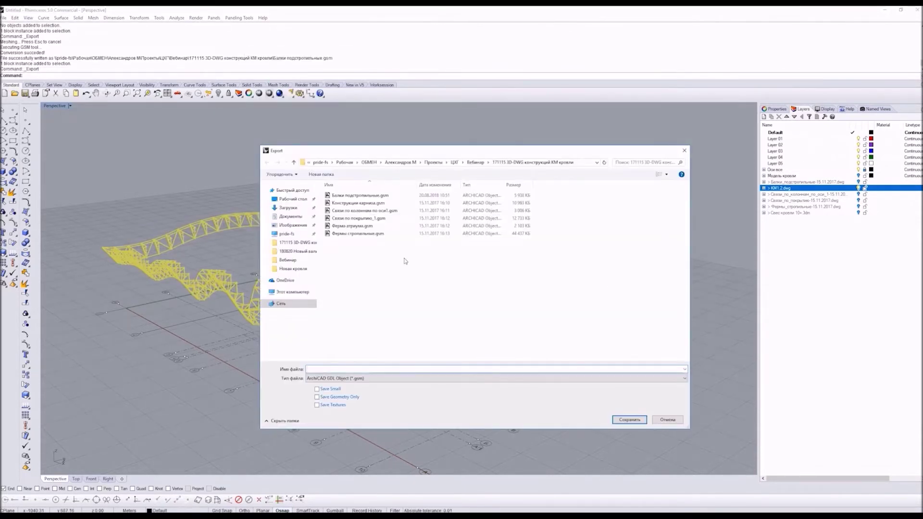
pyautogui.click(358, 204)
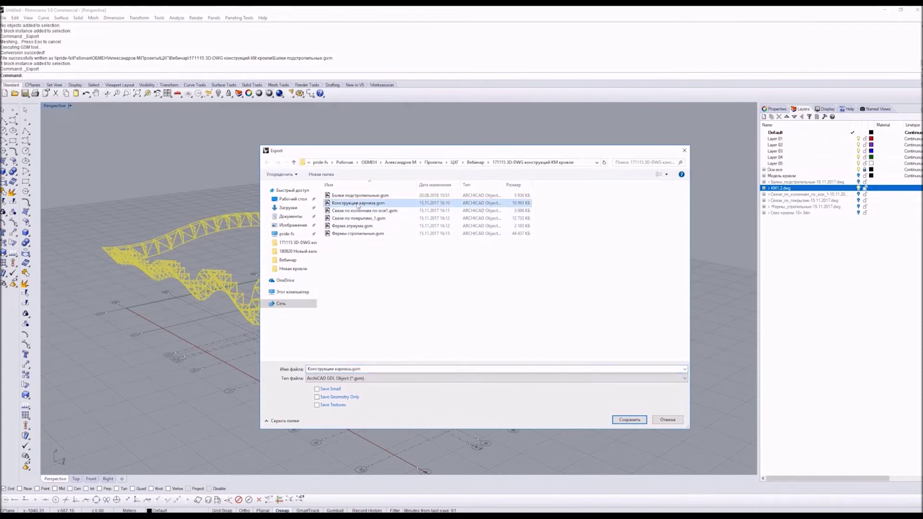
pyautogui.click(635, 418)
pyautogui.click(482, 265)
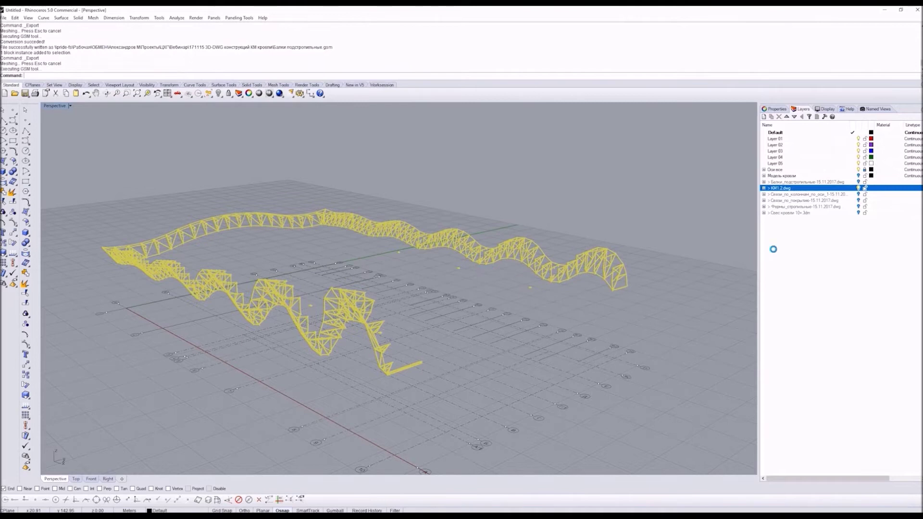
# Step: Show the column bracing layer for axis 1 instead of КМ1.2.dwg and export its block as Связи по колоннам по оси1.gsm, overwriting the existing file
pyautogui.click(859, 188)
pyautogui.click(845, 196)
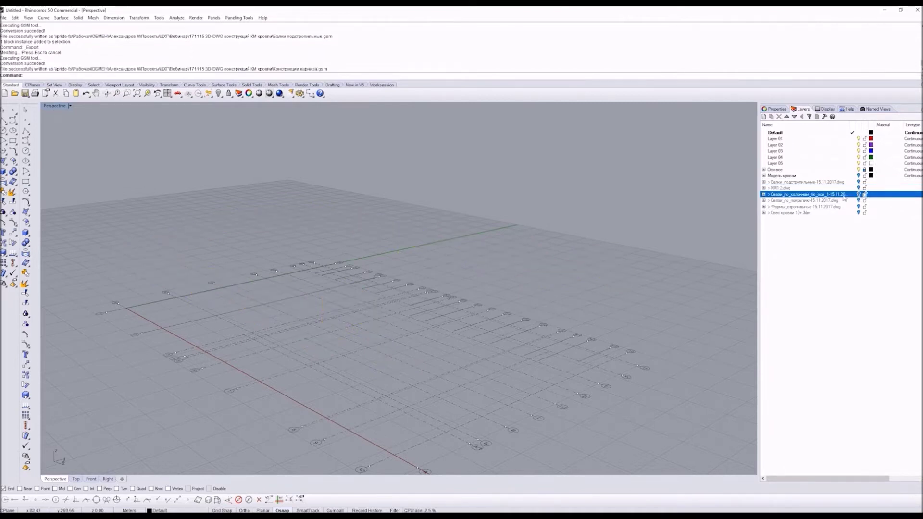
pyautogui.click(859, 195)
pyautogui.click(298, 227)
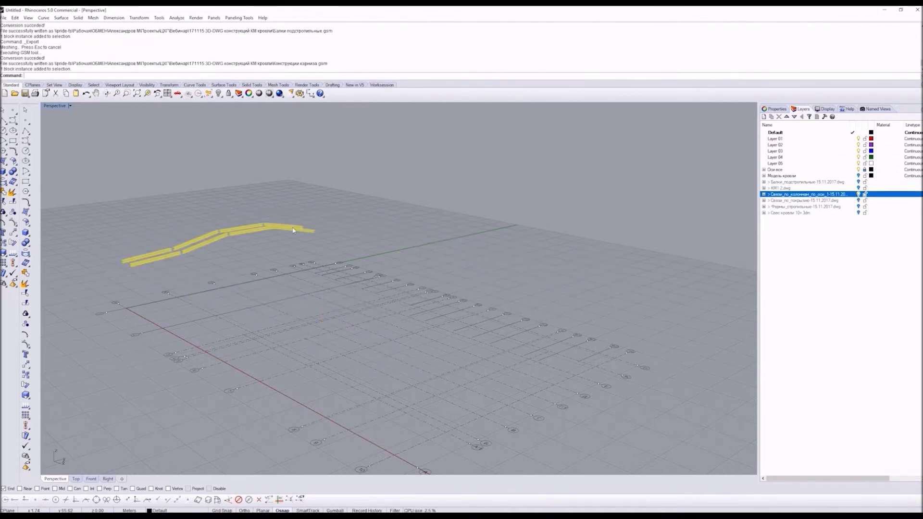
pyautogui.rightClick(349, 67)
pyautogui.click(382, 96)
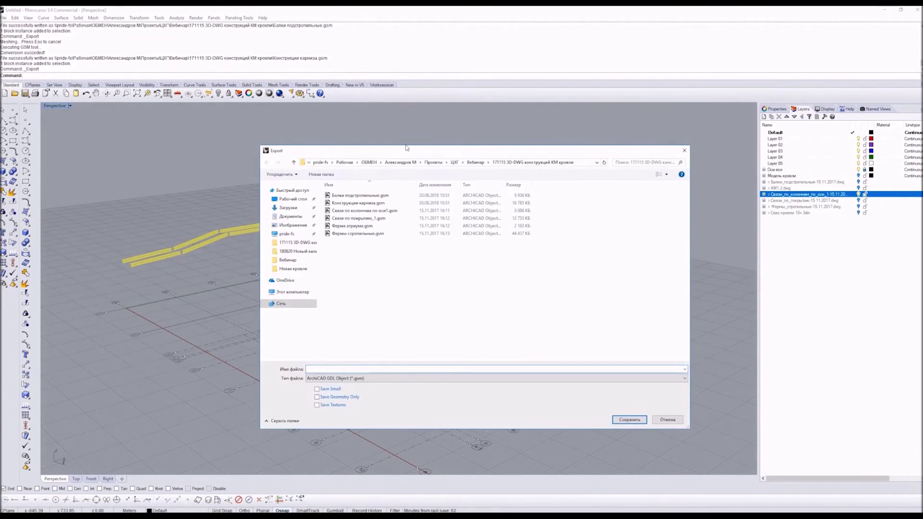
pyautogui.click(369, 212)
pyautogui.click(629, 419)
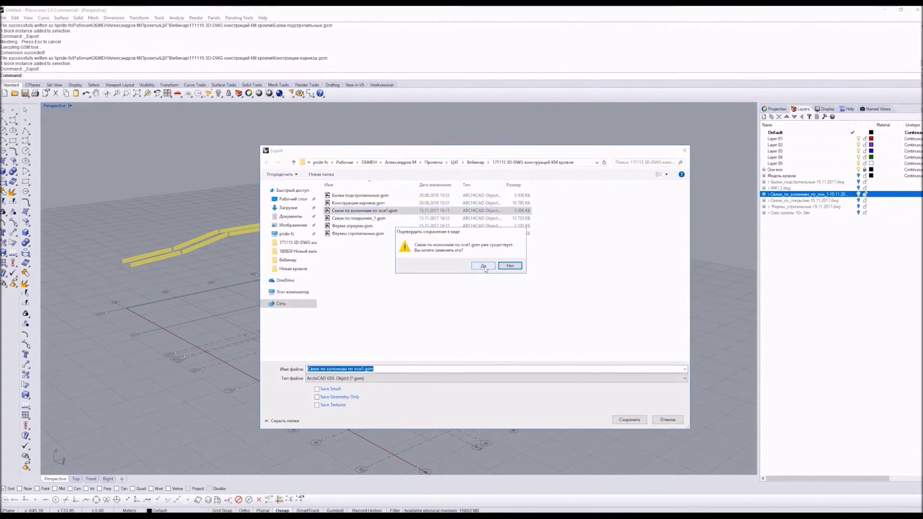
pyautogui.click(484, 266)
# Step: Switch visibility to the Связи_по_покрытию-15.11.2017.dwg layer and export its block as Связи по покрытию_1.gsm, replacing the existing file
pyautogui.click(859, 194)
pyautogui.click(859, 200)
pyautogui.click(351, 247)
pyautogui.rightClick(357, 56)
pyautogui.click(384, 85)
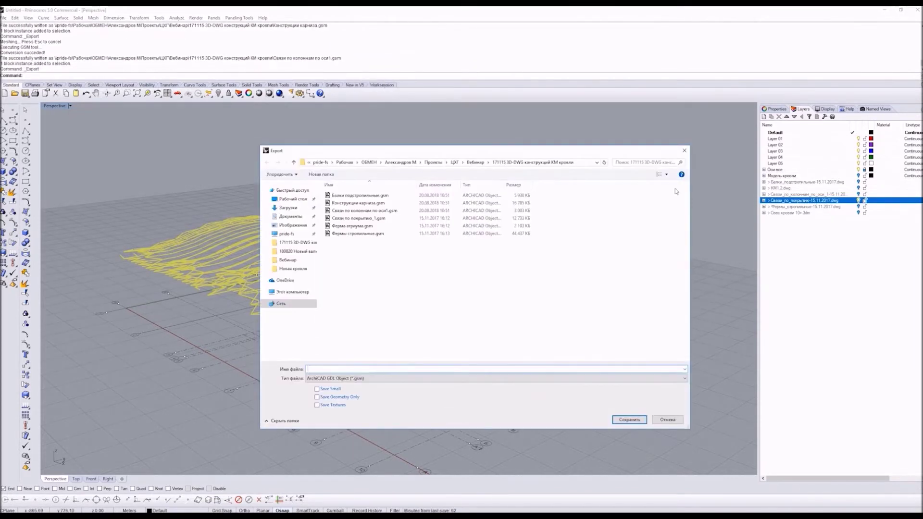
pyautogui.click(376, 220)
pyautogui.click(629, 419)
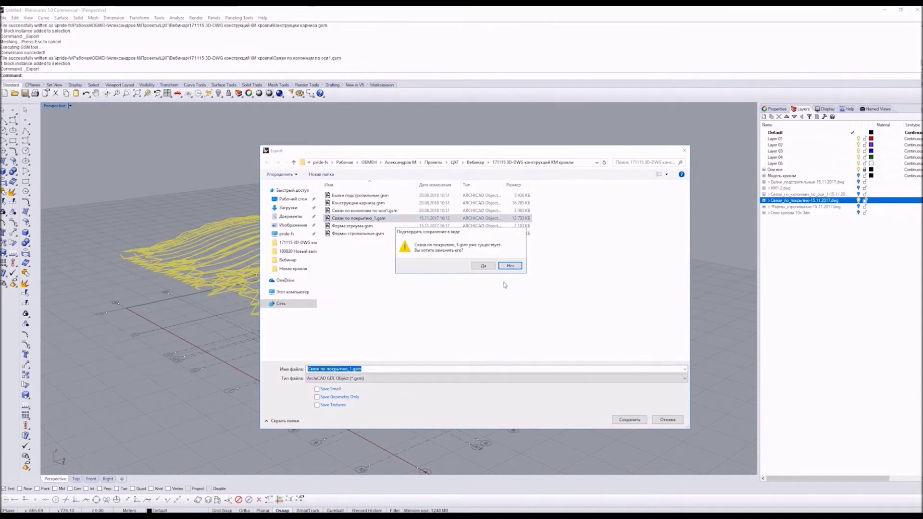
pyautogui.click(489, 267)
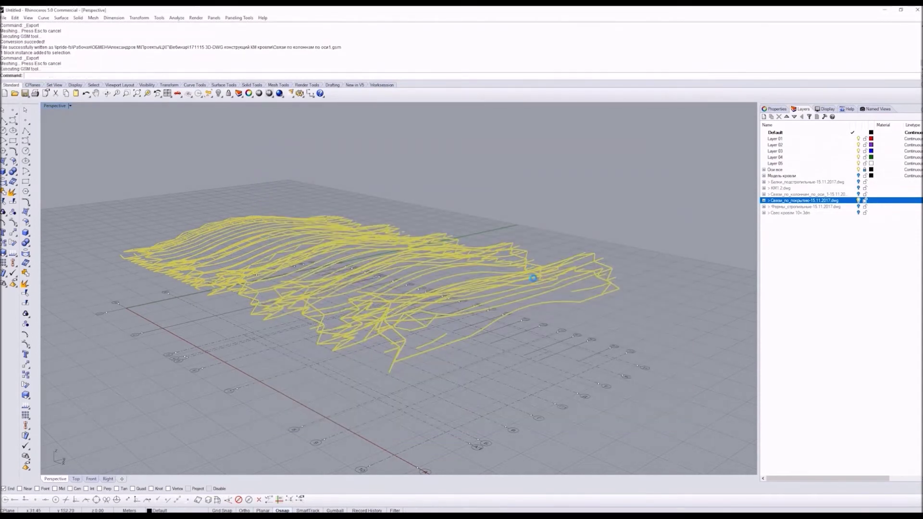
# Step: Switch visibility to the Фермы_стропильные-15.11.2017.dwg layer and export its trusses as Фермы стропильные.gsm, replacing the existing file
pyautogui.click(859, 200)
pyautogui.click(859, 206)
pyautogui.click(837, 207)
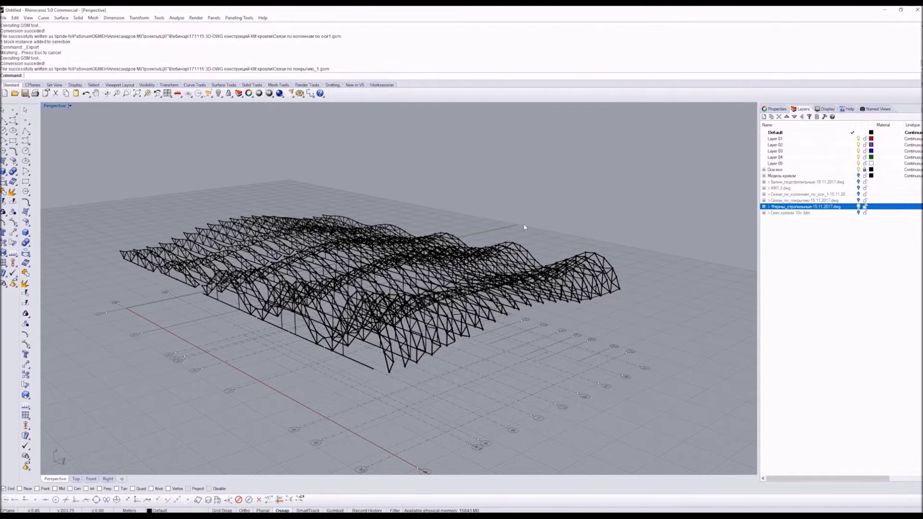
pyautogui.hotkey('ctrl', 'a')
pyautogui.rightClick(476, 53)
pyautogui.click(504, 79)
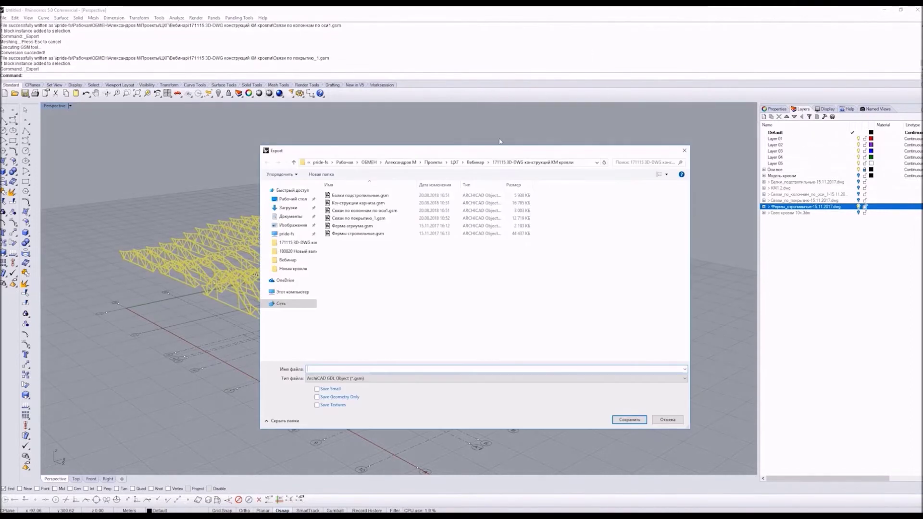
pyautogui.click(361, 233)
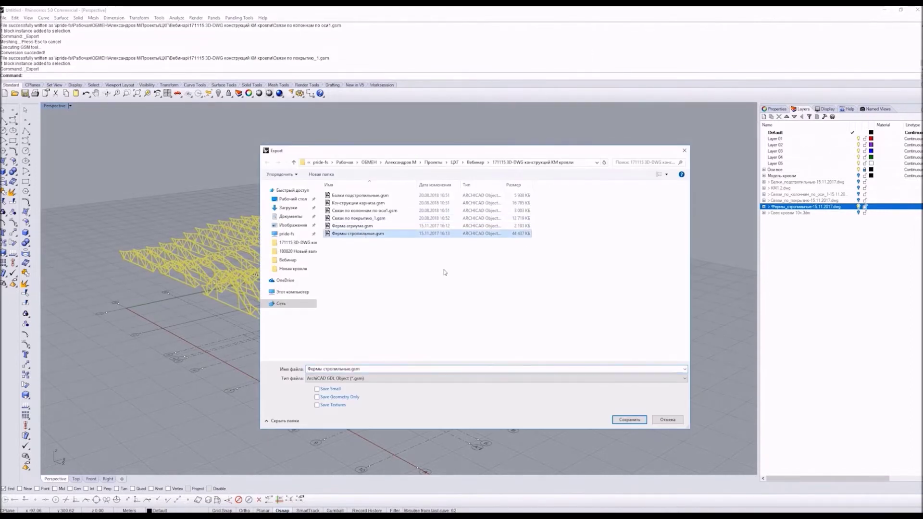
pyautogui.click(630, 420)
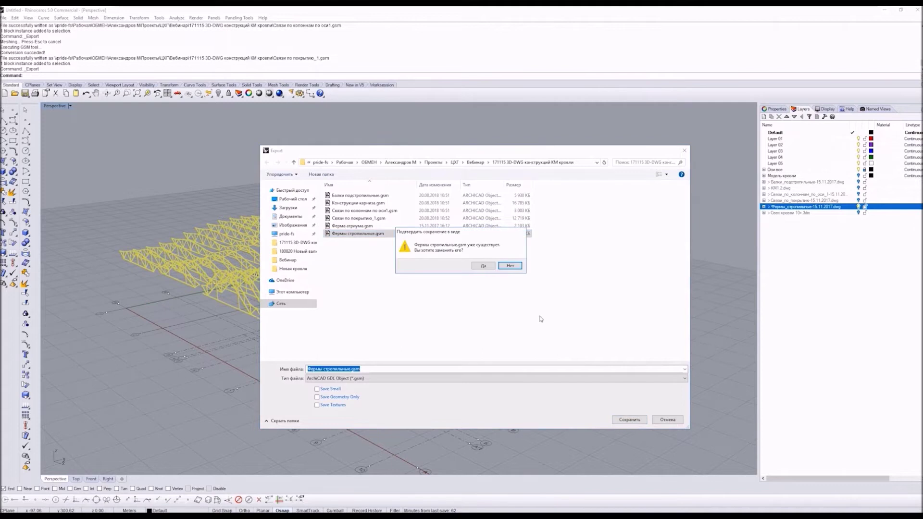
pyautogui.click(486, 267)
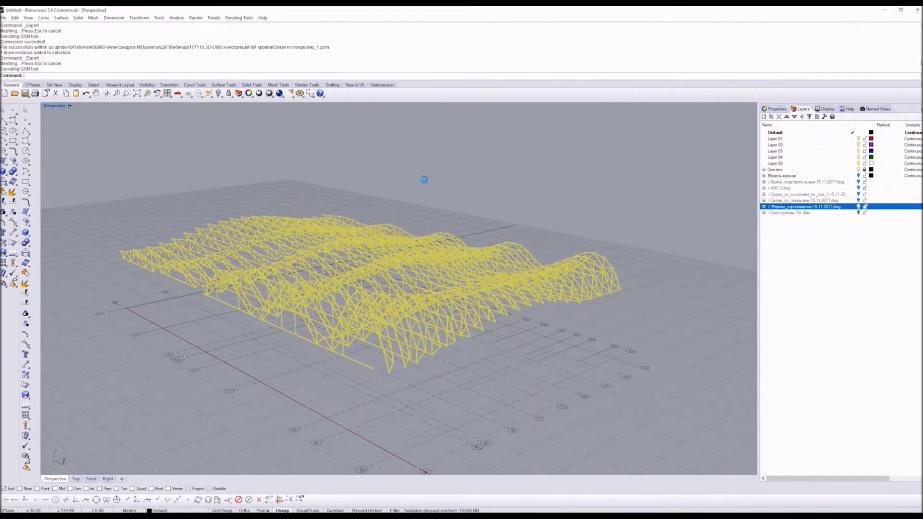
# Step: Show only the Свес кровли 10+.3dm structure layer and export its block as Конструкции свеса.gsm, replacing the existing file and keeping the default mesh density
pyautogui.click(858, 207)
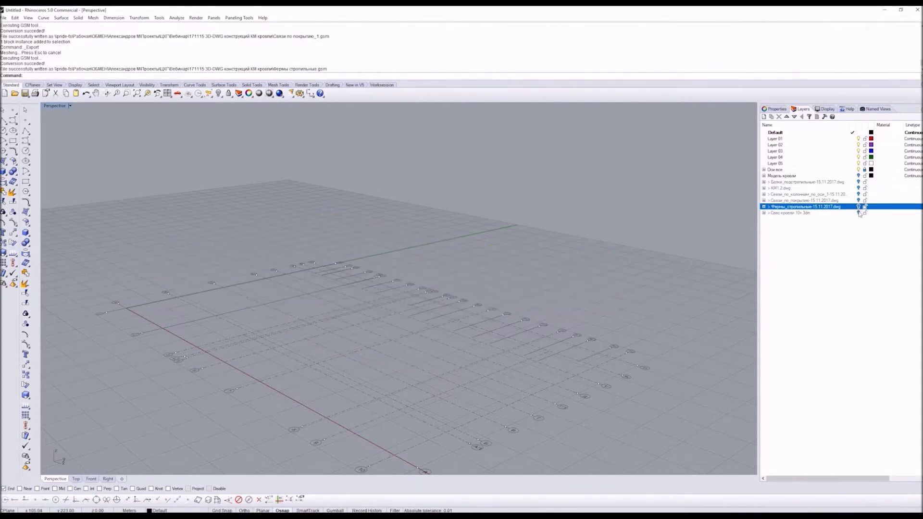
pyautogui.click(859, 212)
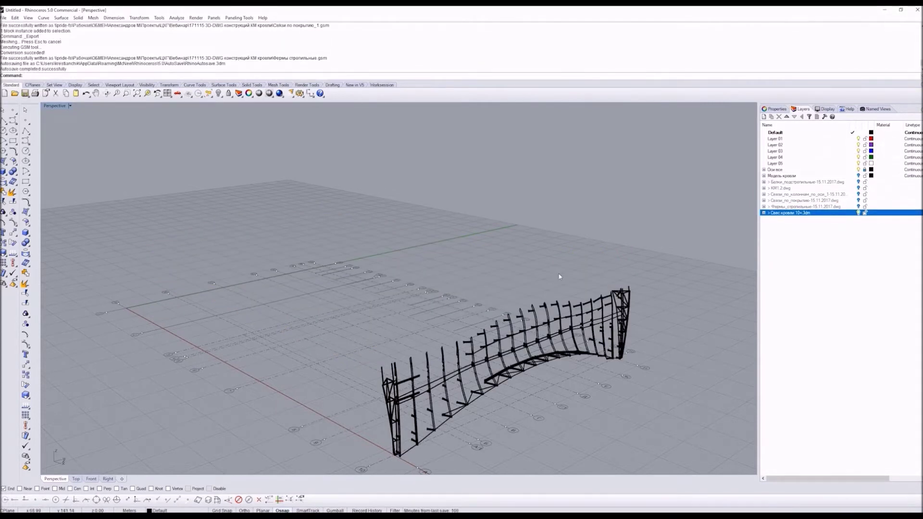
pyautogui.click(625, 290)
pyautogui.rightClick(413, 48)
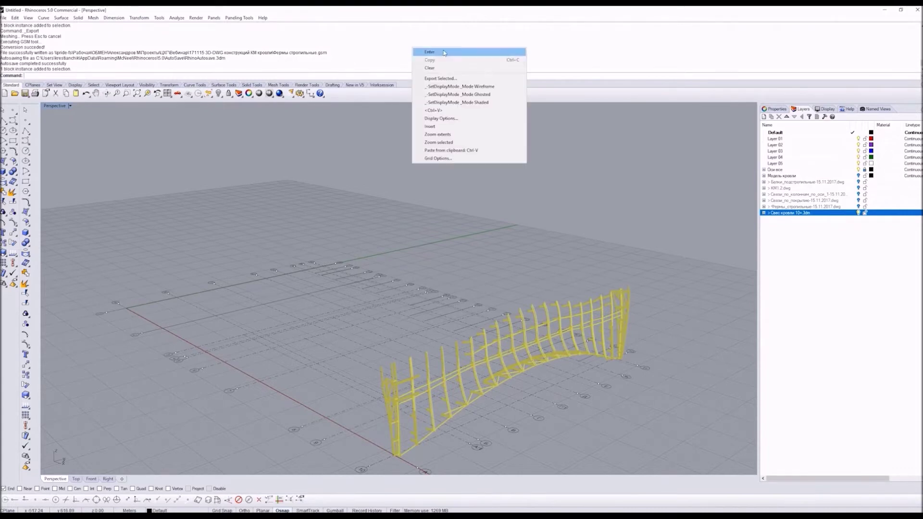
pyautogui.click(450, 78)
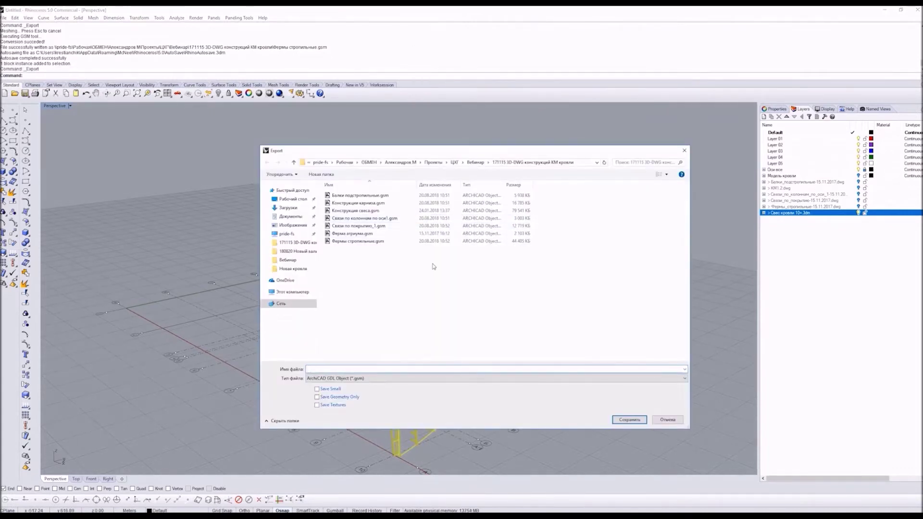
pyautogui.click(626, 420)
pyautogui.click(484, 266)
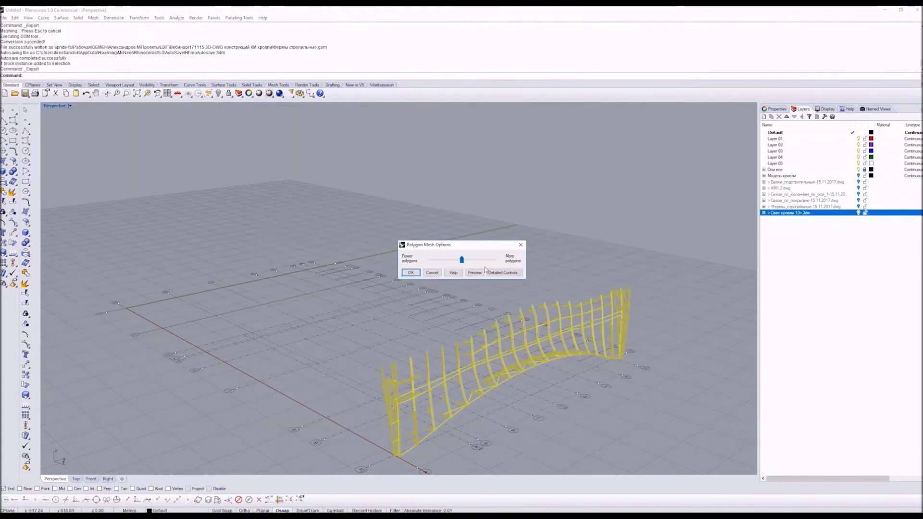
pyautogui.click(411, 273)
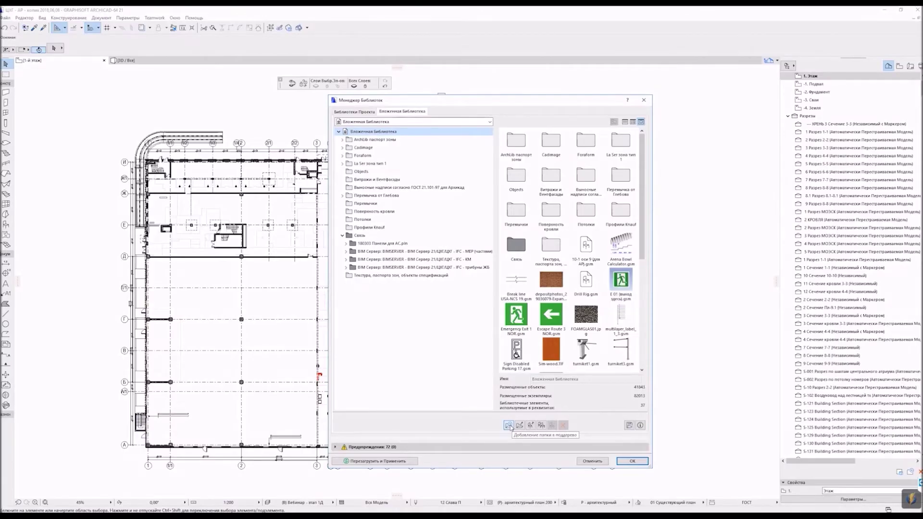
# Step: In ArchiCAD's Library Manager, create a new folder named КМ in the embedded library
pyautogui.click(510, 426)
pyautogui.write('Конструкции кровли')
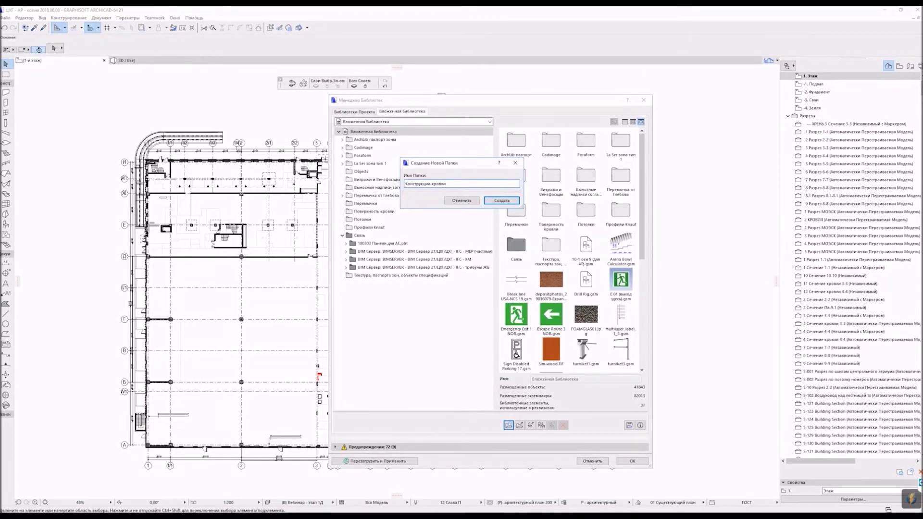
pyautogui.moveTo(449, 183); pyautogui.dragTo(380, 183)
pyautogui.write('КМ')
pyautogui.click(503, 204)
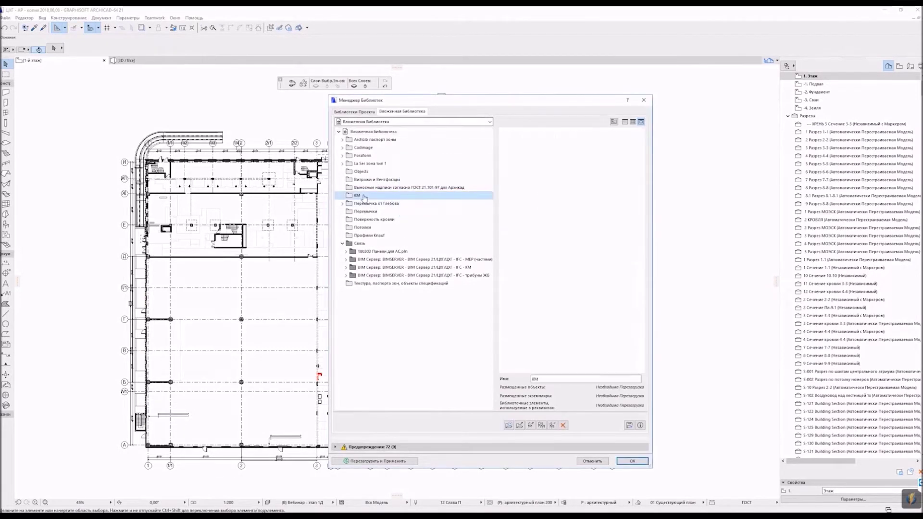
# Step: Load all the GSM objects from folder 171115 3D-DWG конструкций КМ кровли into the КМ library folder and apply the library changes
pyautogui.click(531, 425)
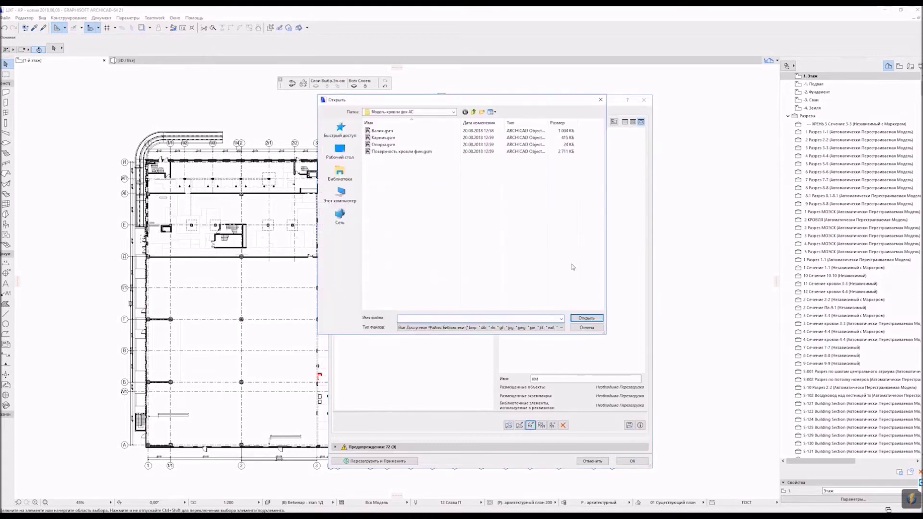
pyautogui.click(473, 111)
pyautogui.doubleClick(389, 131)
pyautogui.moveTo(409, 215); pyautogui.dragTo(389, 128)
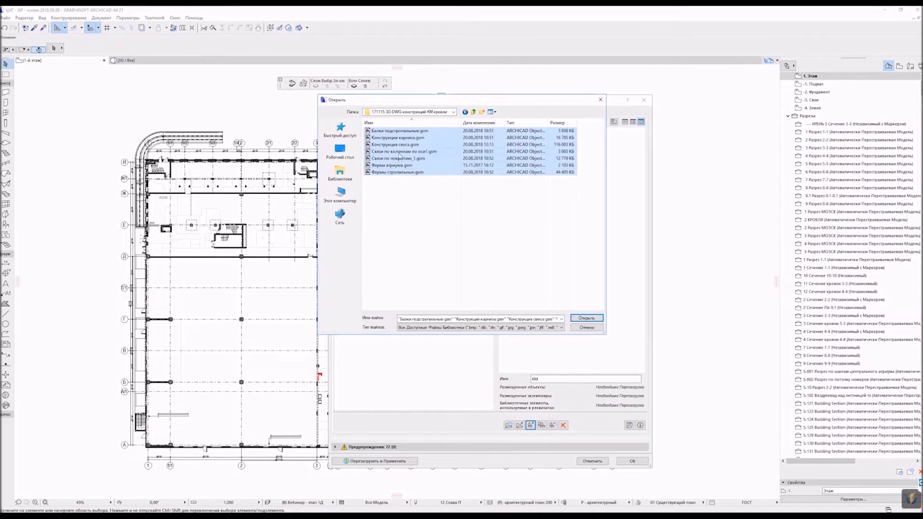
pyautogui.click(593, 319)
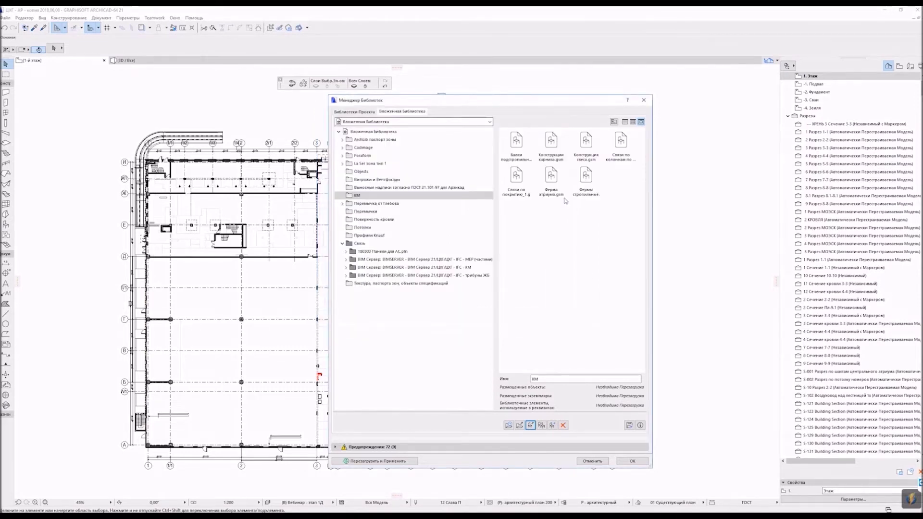
pyautogui.click(633, 461)
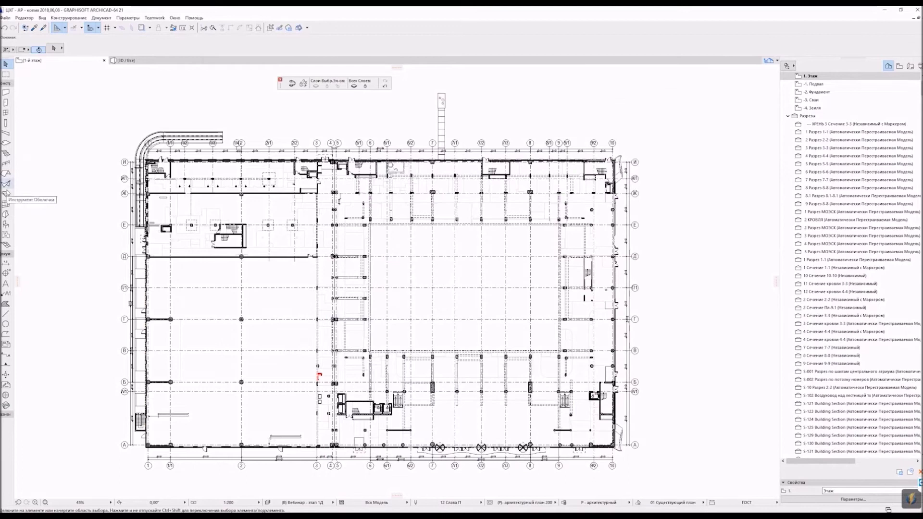
# Step: Open the Object tool's default settings and choose Балки подстропильные from the КМ library folder
pyautogui.click(6, 225)
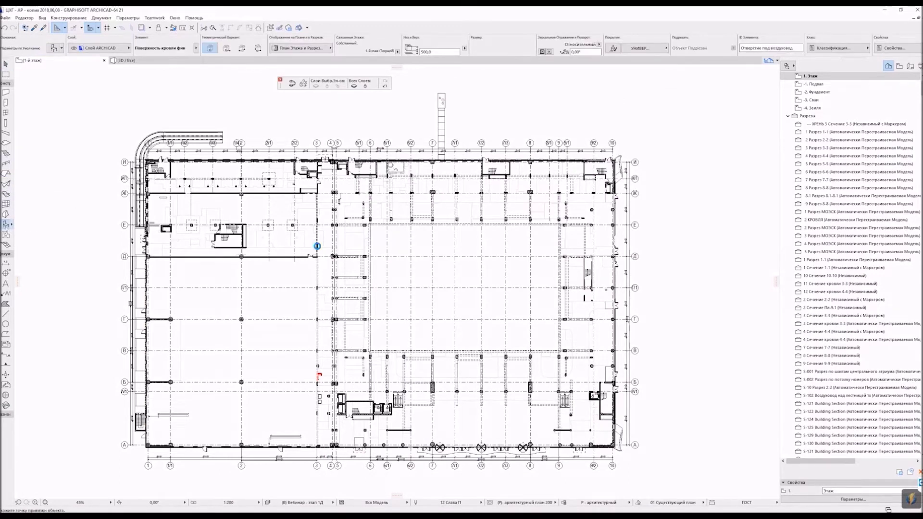
pyautogui.hotkey('ctrl', 't')
pyautogui.scroll(-1, 436, 294)
pyautogui.scroll(1, 436, 294)
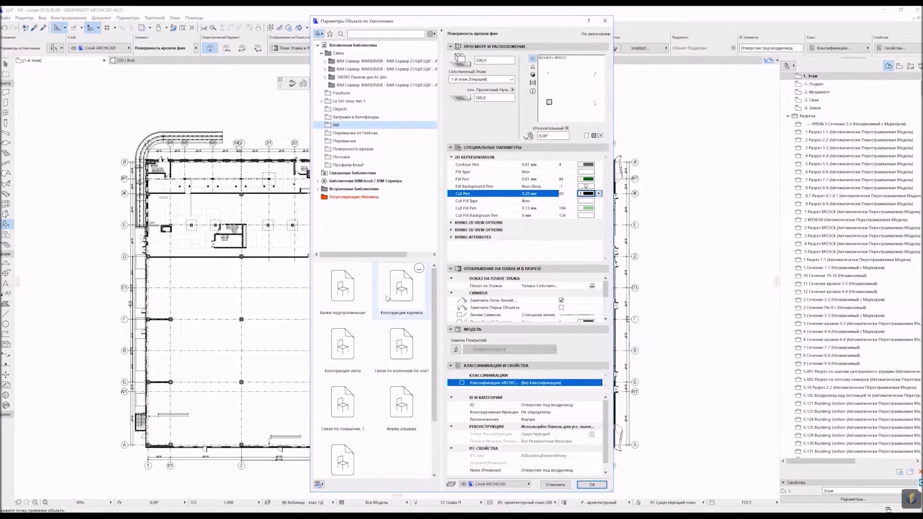
pyautogui.click(342, 291)
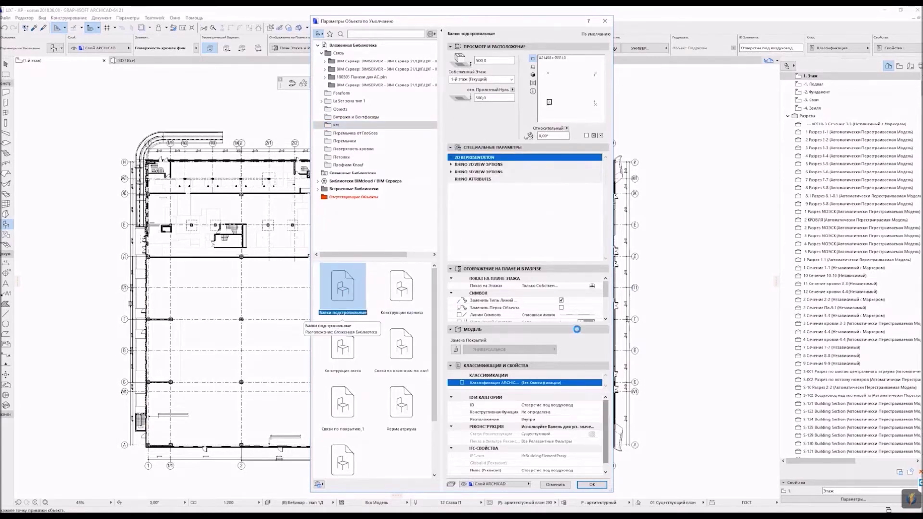
# Step: Set the Cut Pen in the beam object's 2D representation to the black 0.20 mm pen
pyautogui.click(451, 157)
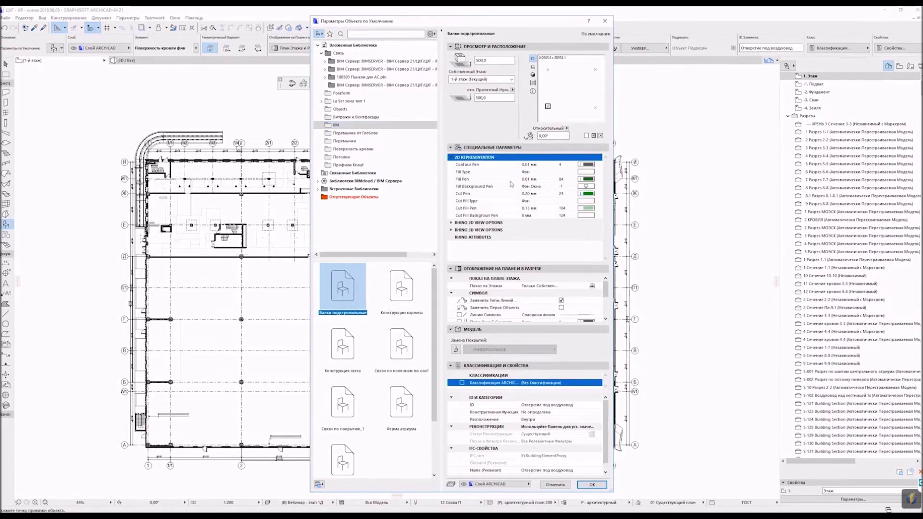
pyautogui.click(588, 193)
pyautogui.click(632, 215)
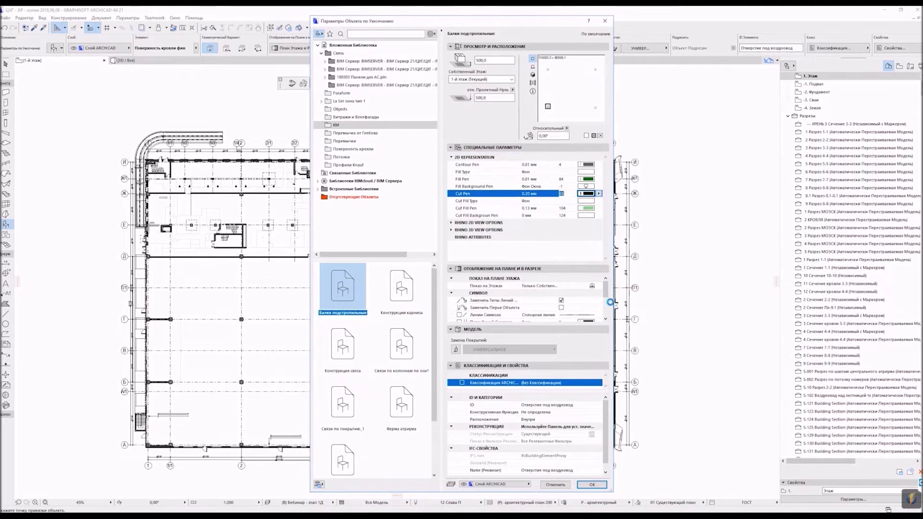
# Step: Apply the beam object's settings, choose Конструкции карниза as the default object and set its Cut Pen to the black 0.20 mm pen
pyautogui.click(593, 484)
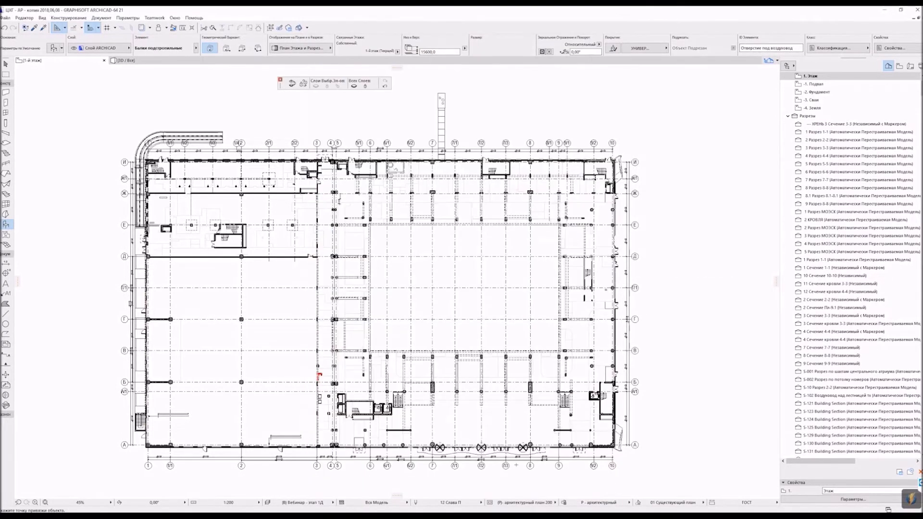
pyautogui.scroll(10, 113, 380)
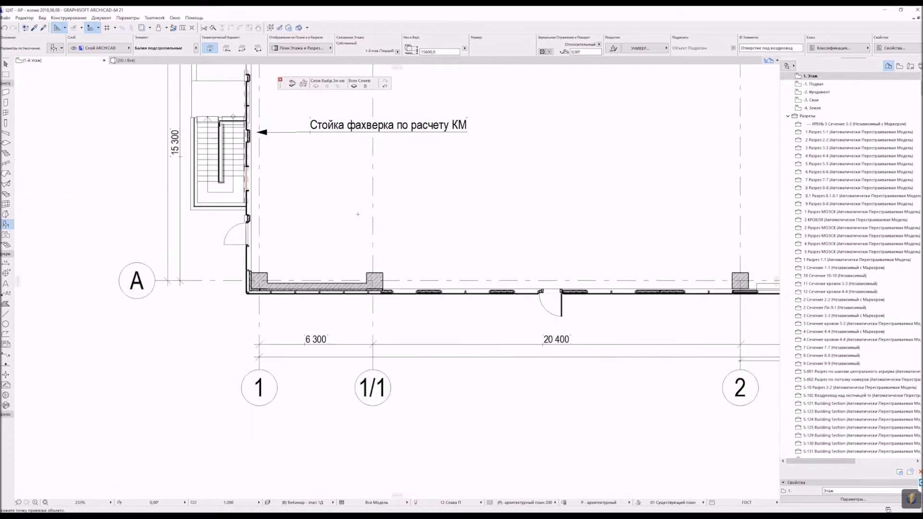
pyautogui.click(54, 48)
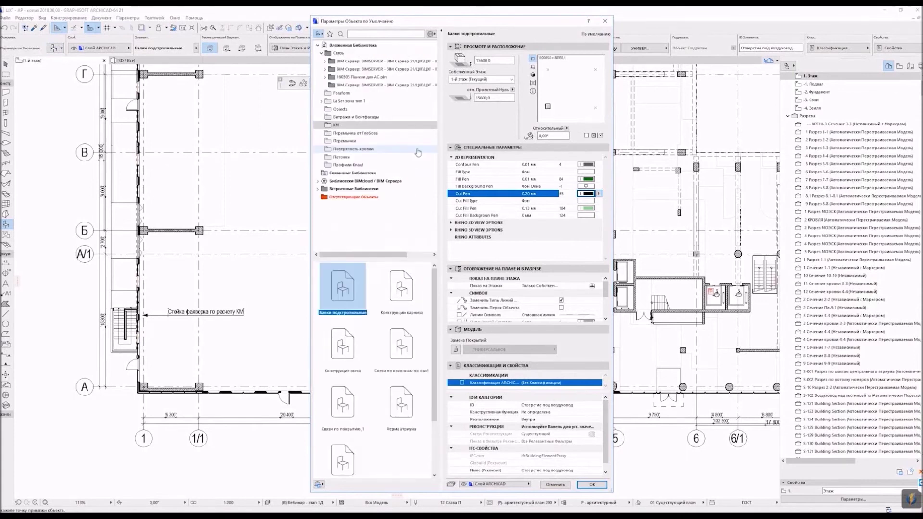
pyautogui.click(408, 291)
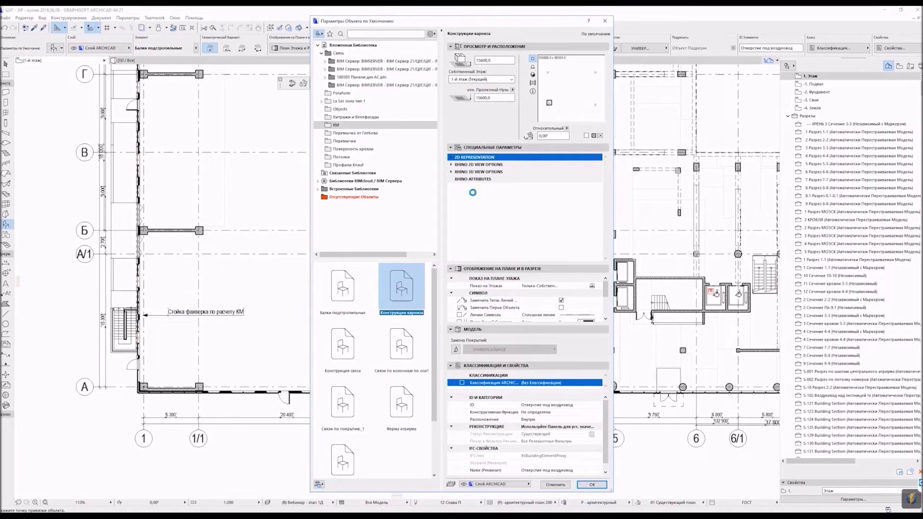
pyautogui.click(452, 158)
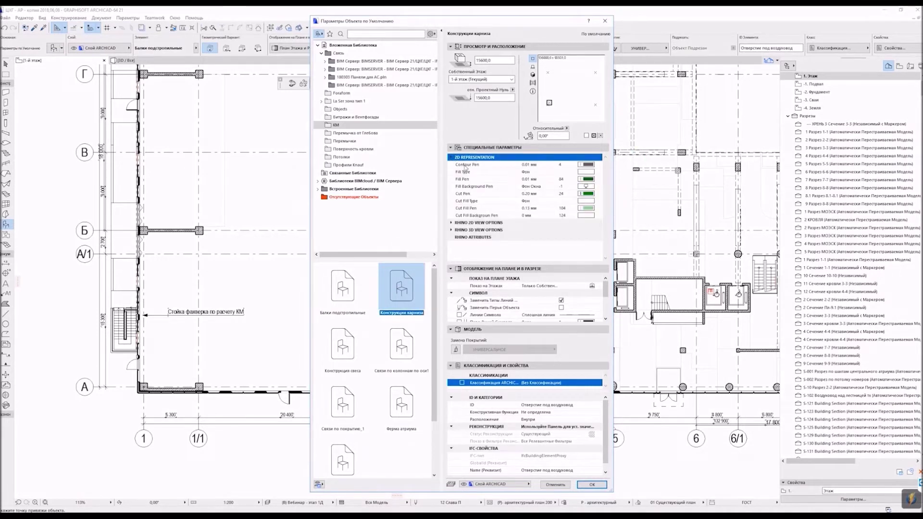
pyautogui.click(587, 194)
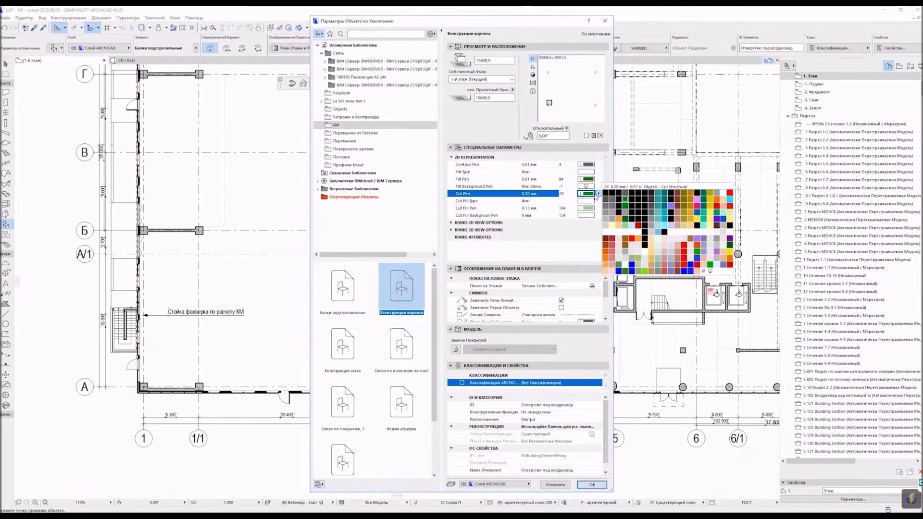
pyautogui.click(634, 214)
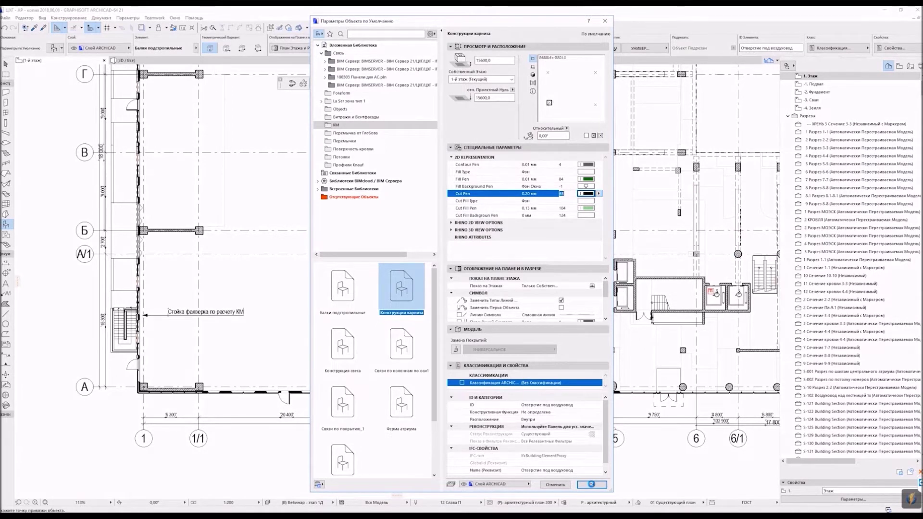
pyautogui.click(592, 484)
pyautogui.scroll(6, 134, 390)
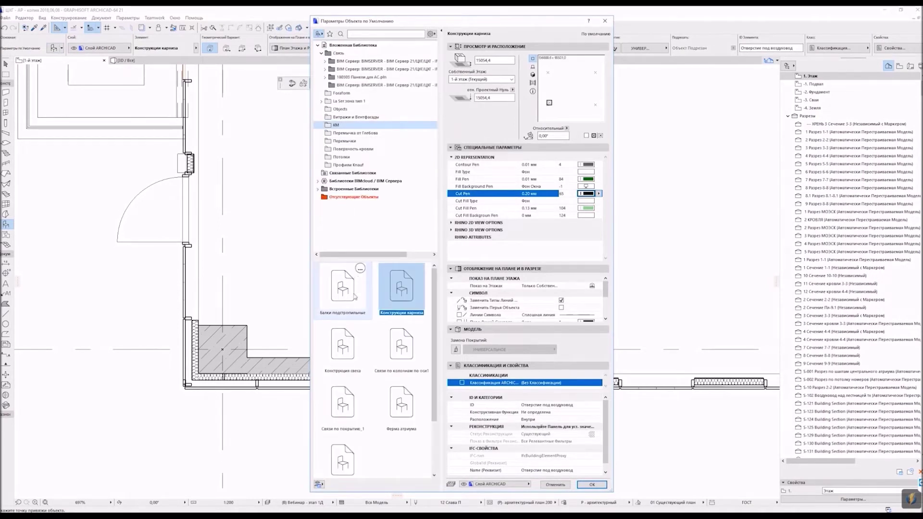
# Step: Choose Конструкция свеса from the КМ folder, set its 2D Cut Pen to the black 0.20 mm pen and apply the settings
pyautogui.click(345, 345)
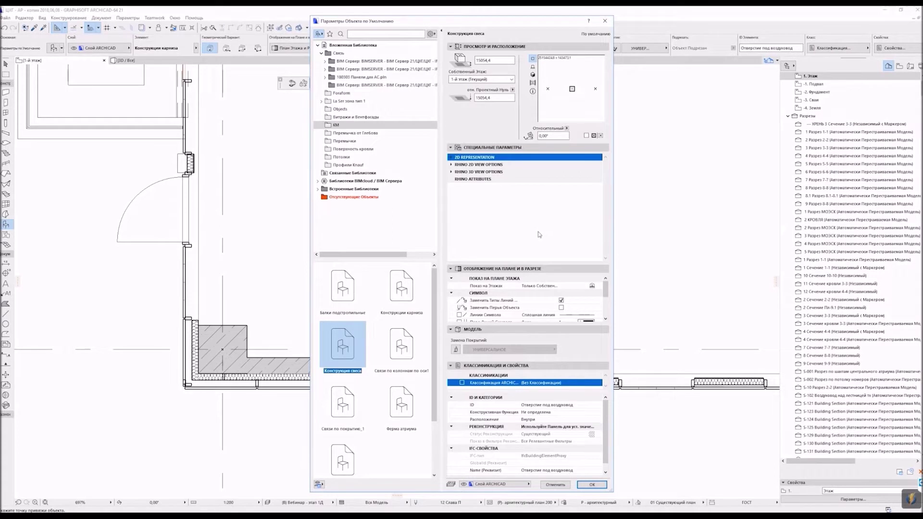
pyautogui.click(596, 194)
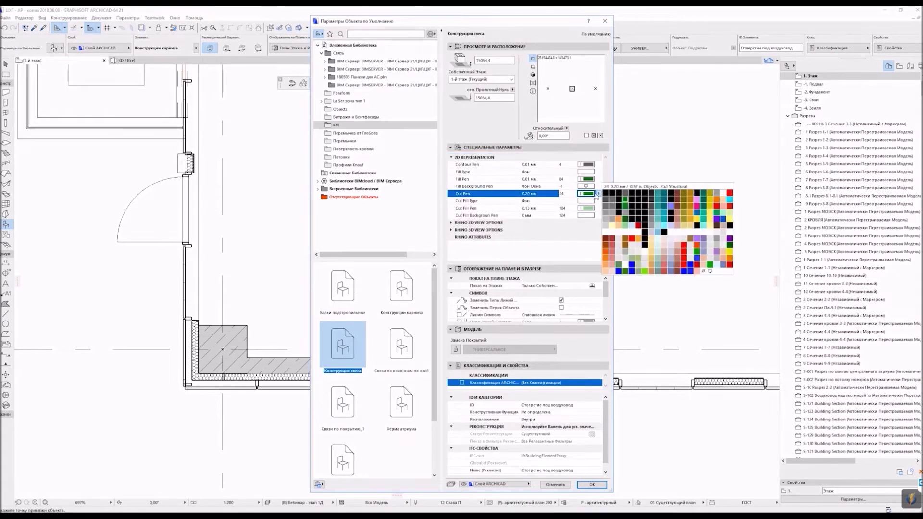
pyautogui.click(634, 213)
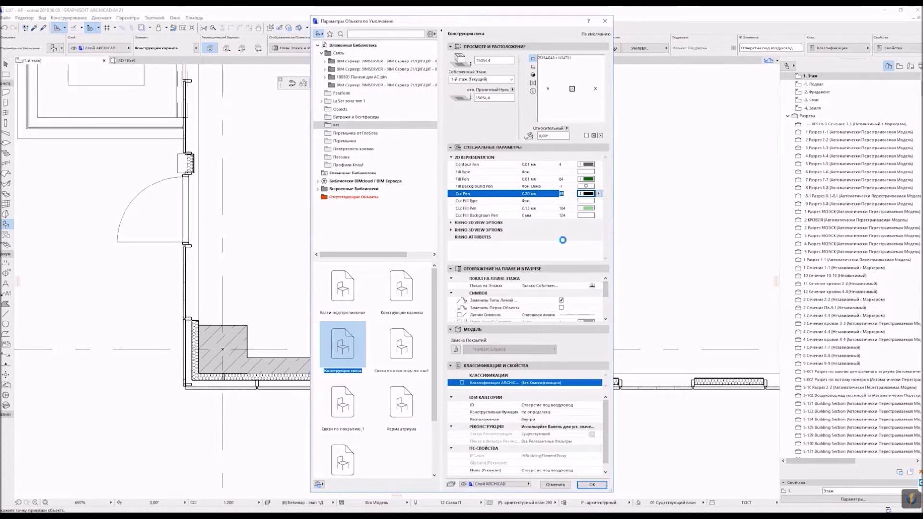
pyautogui.click(599, 193)
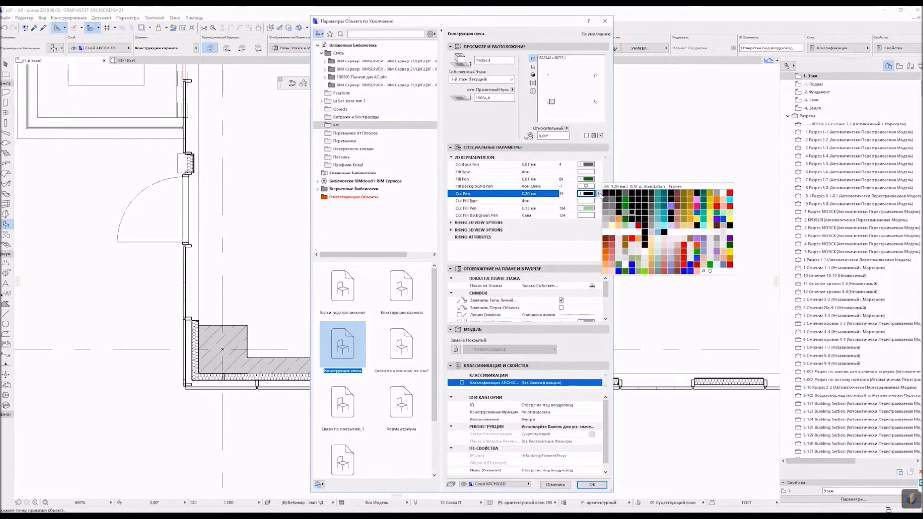
pyautogui.click(636, 212)
pyautogui.scroll(-5, 609, 312)
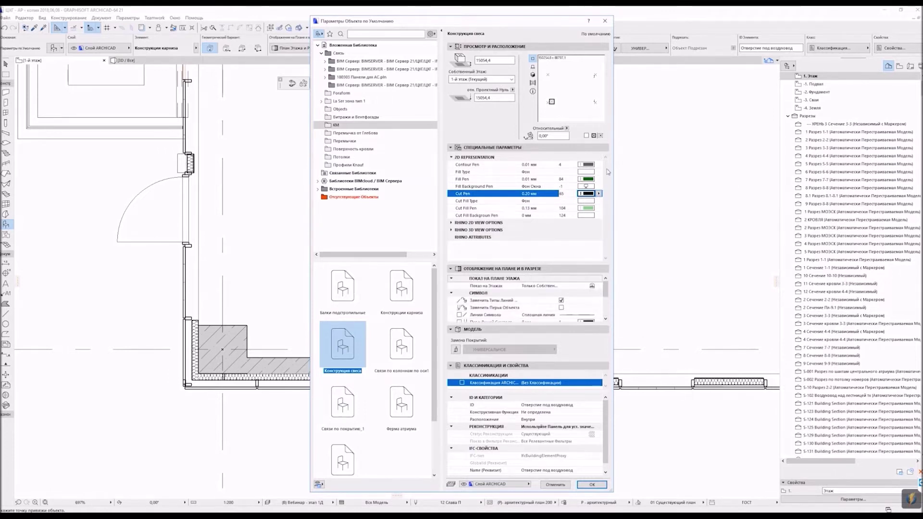
pyautogui.press('Return')
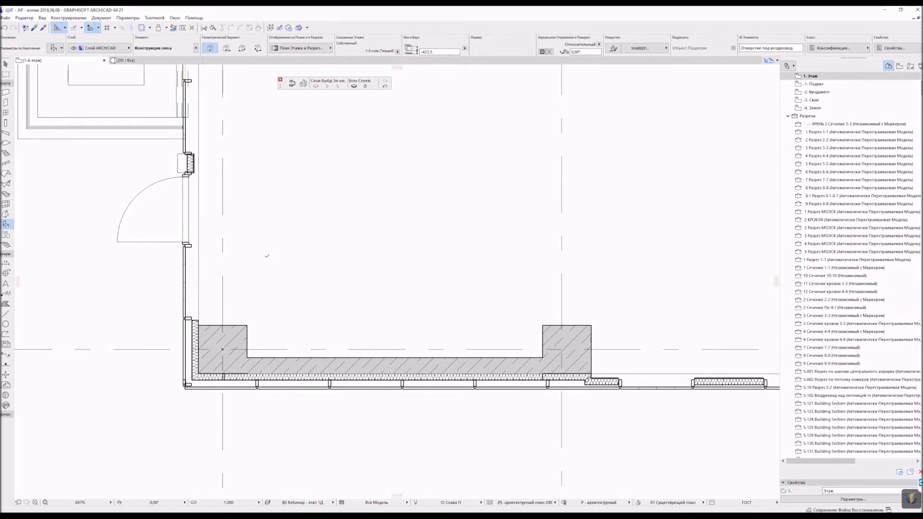
# Step: Inspect the floor plan at the building corner by axis А, including the structures drawn outside the wall
pyautogui.click(44, 503)
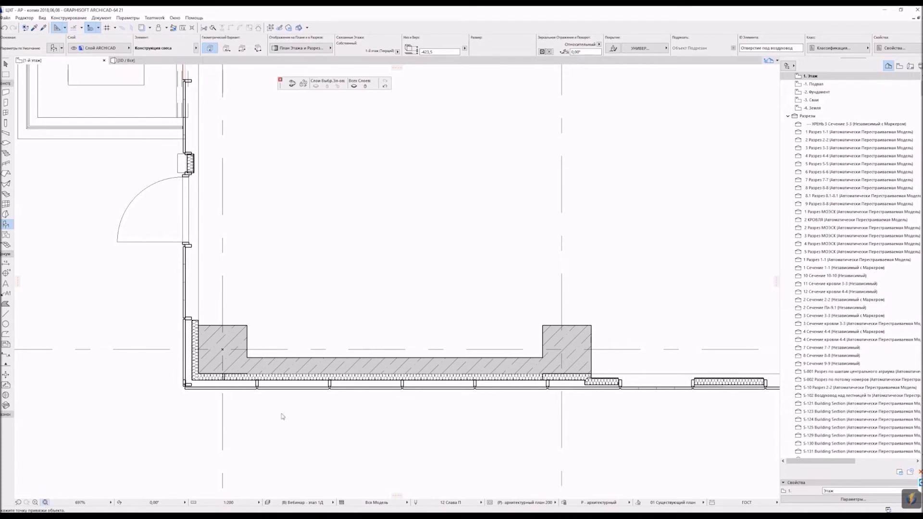
pyautogui.scroll(10, 721, 433)
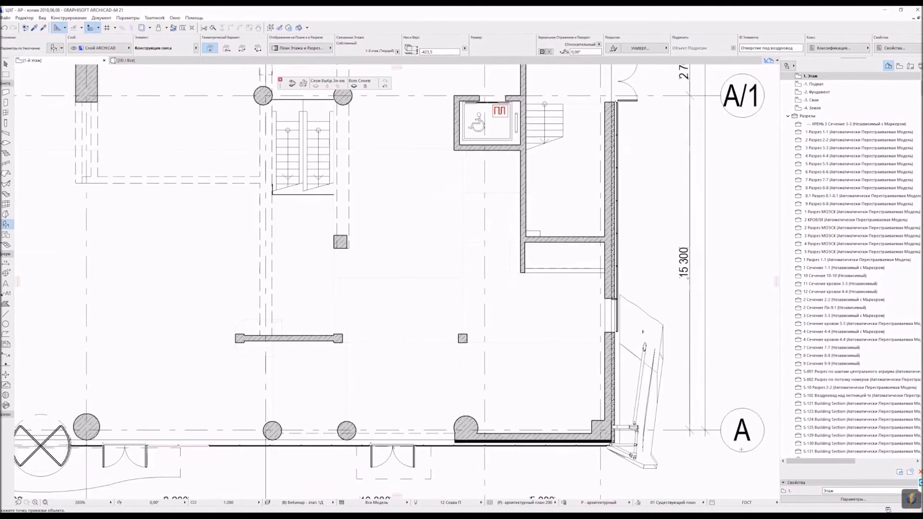
pyautogui.moveTo(641, 319); pyautogui.dragTo(629, 284, button='middle')
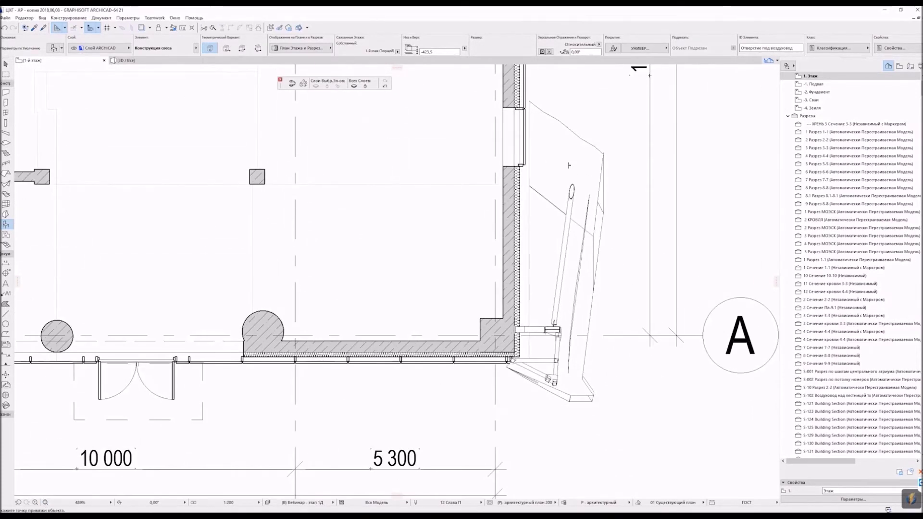
pyautogui.scroll(4, 540, 331)
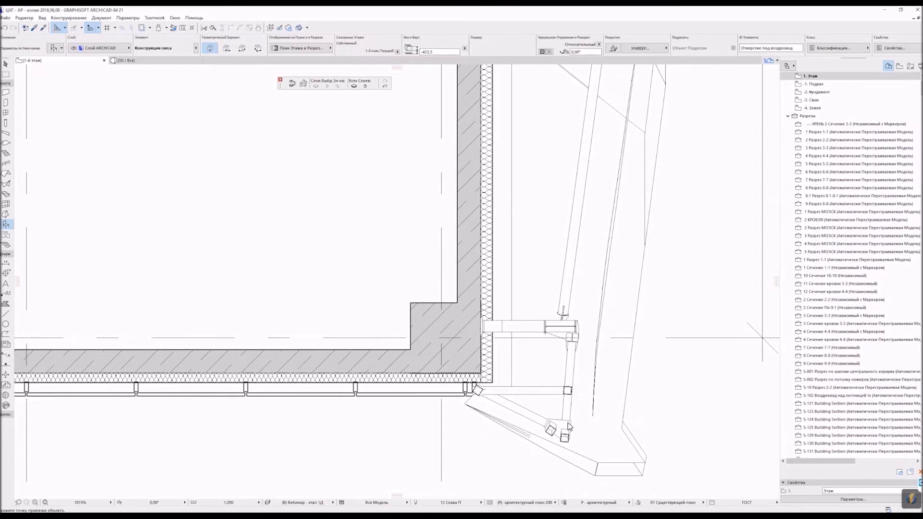
pyautogui.scroll(-10, 569, 426)
pyautogui.scroll(-5, 687, 366)
# Step: Choose the Связи по колоннам object from the КМ folder, set its Cut Pen to the black 0.20 mm pen and apply the settings
pyautogui.scroll(9, 183, 423)
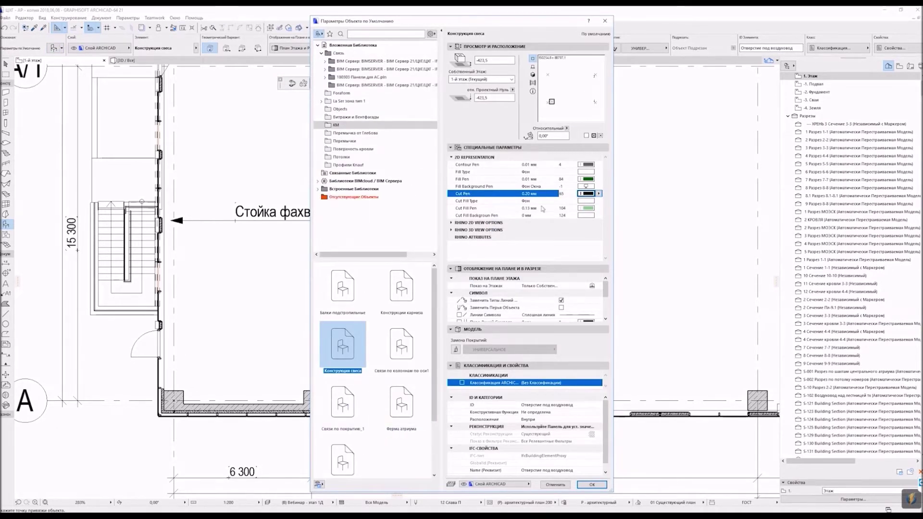
pyautogui.click(411, 350)
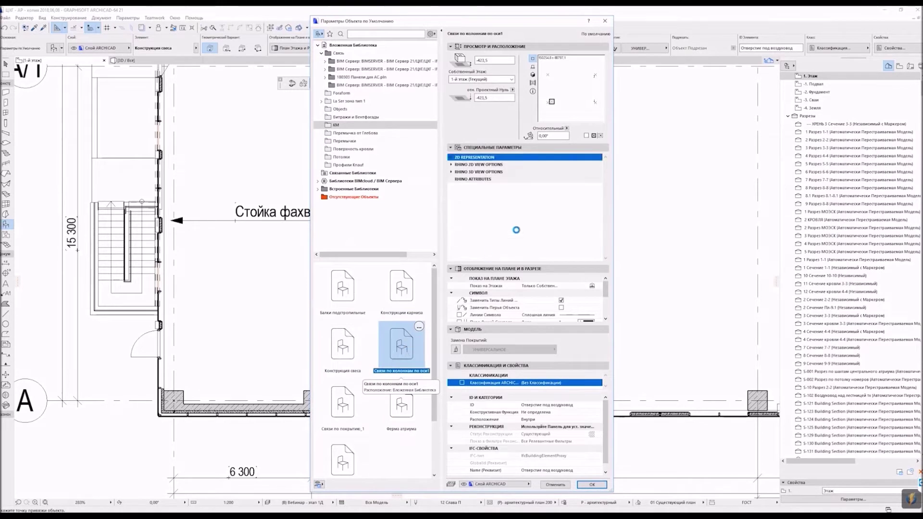
pyautogui.click(468, 159)
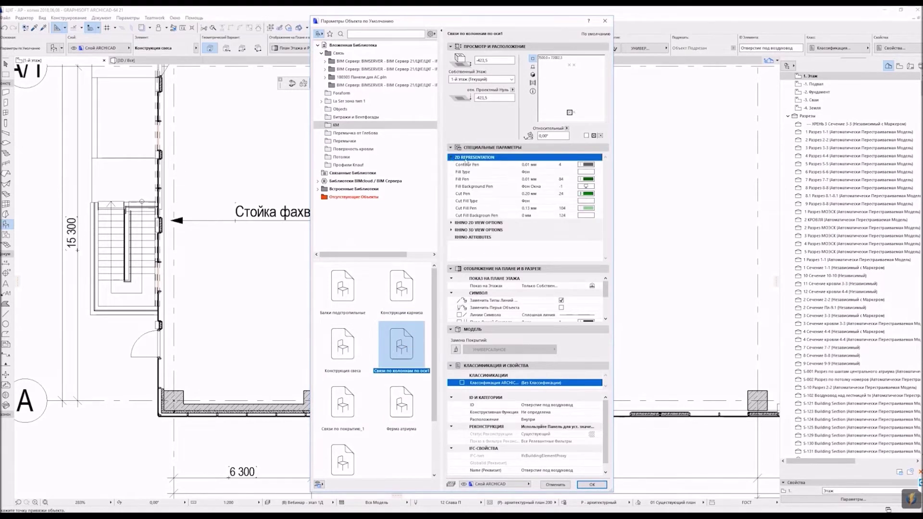
pyautogui.click(599, 193)
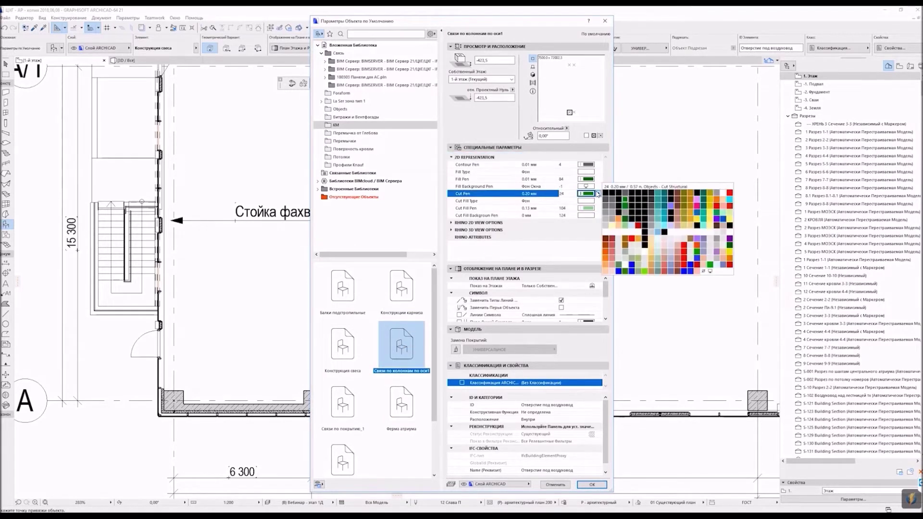
pyautogui.click(632, 214)
pyautogui.click(592, 484)
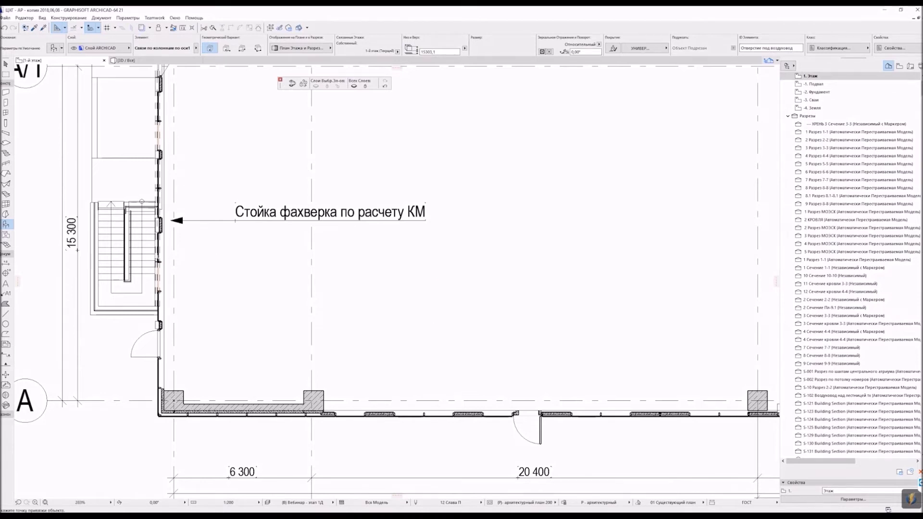
# Step: Choose Связи по покрытию_1 as the default object, set its 2D Cut Pen to the black 0.20 mm pen and apply the settings
pyautogui.hotkey('ctrl', 't')
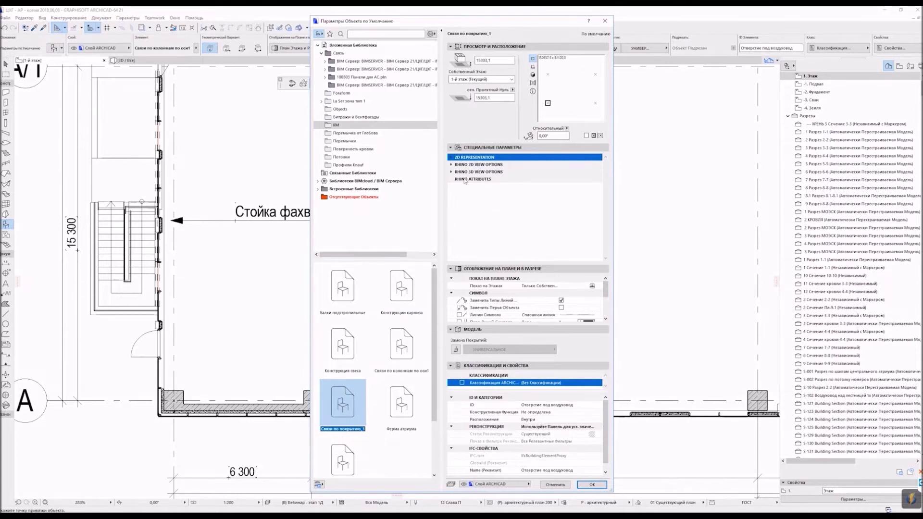
pyautogui.click(452, 157)
pyautogui.click(588, 193)
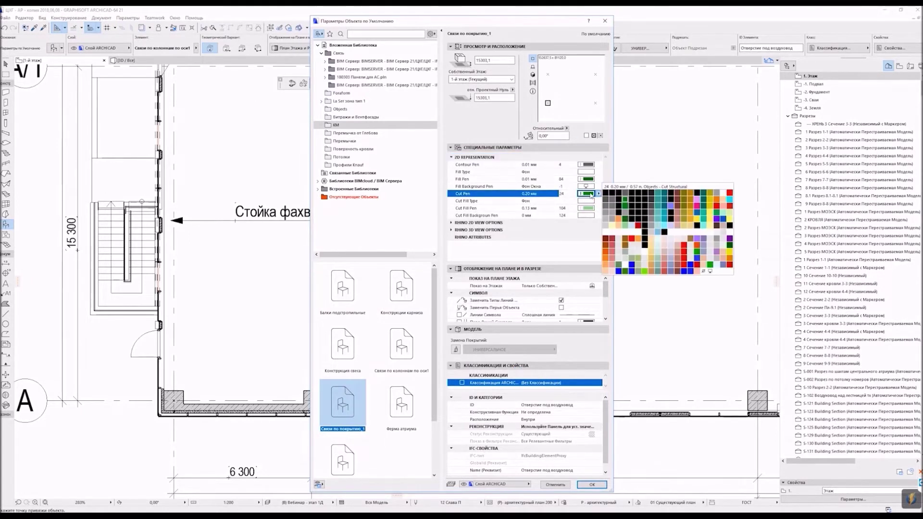
pyautogui.click(631, 215)
pyautogui.click(592, 484)
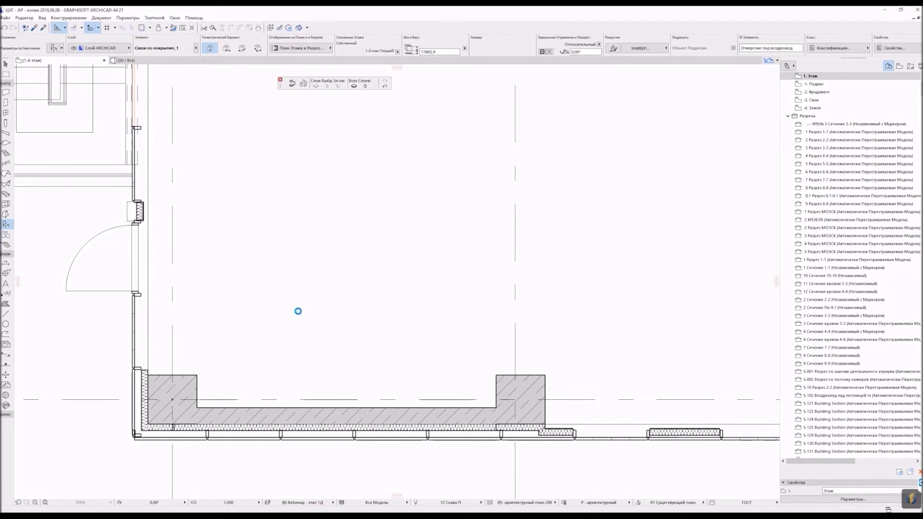
pyautogui.scroll(-8, 298, 311)
pyautogui.moveTo(449, 327); pyautogui.dragTo(496, 370, button='middle')
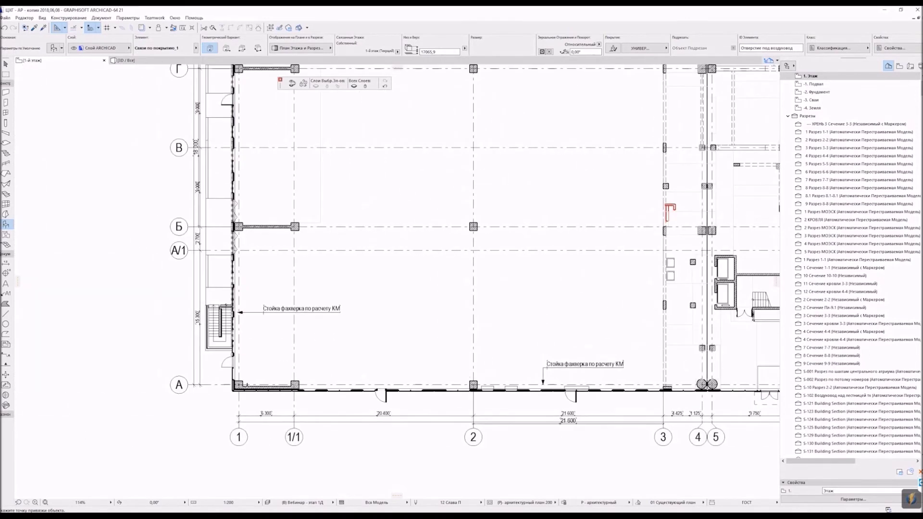
pyautogui.scroll(5, 73, 365)
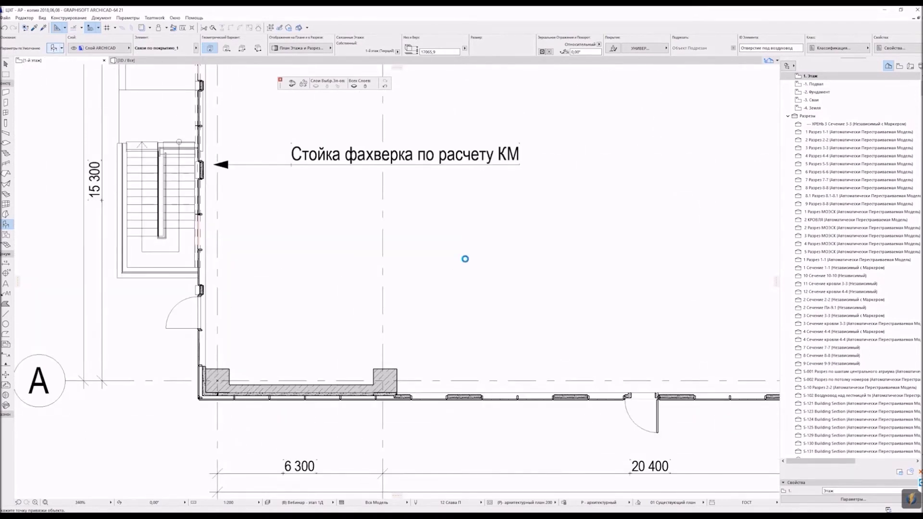
# Step: Choose the library object "Ферма атриума" as the default object and give its Cut Pen a black 0.20 mm pen
pyautogui.hotkey('ctrl', 't')
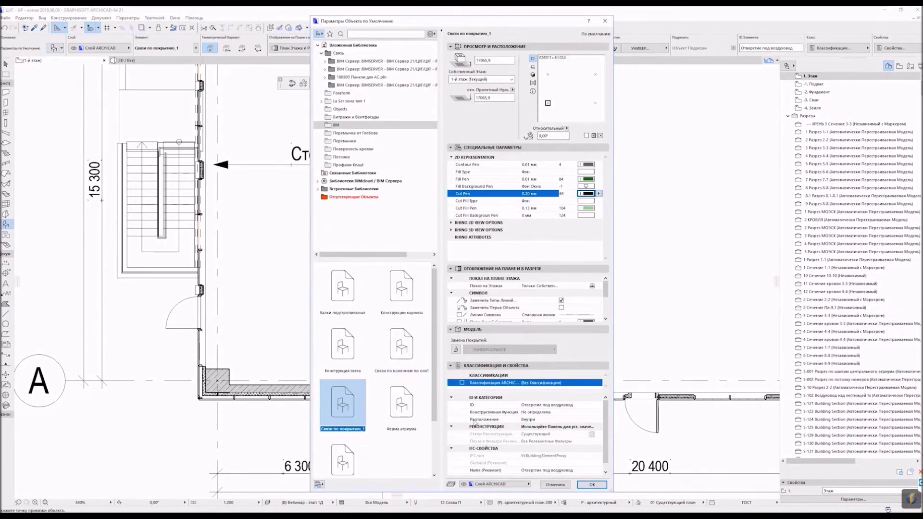
pyautogui.scroll(-1, 422, 400)
pyautogui.click(401, 346)
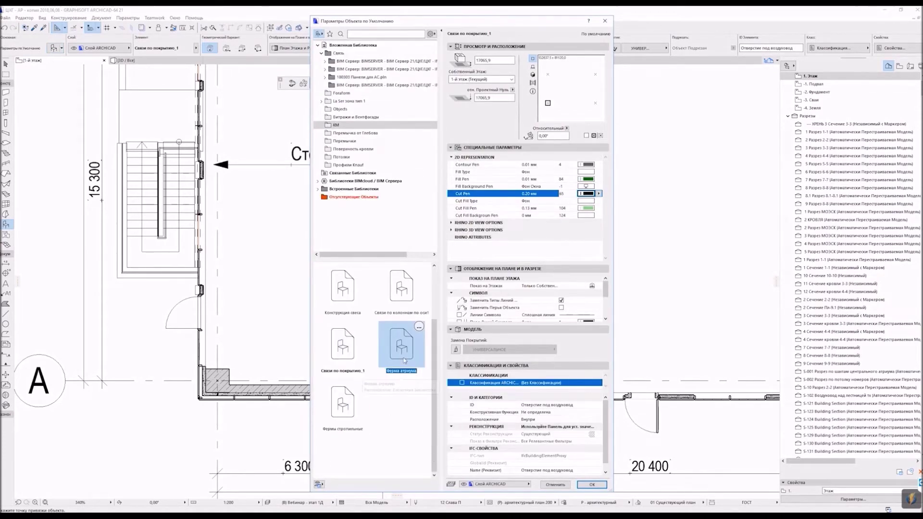
pyautogui.click(454, 157)
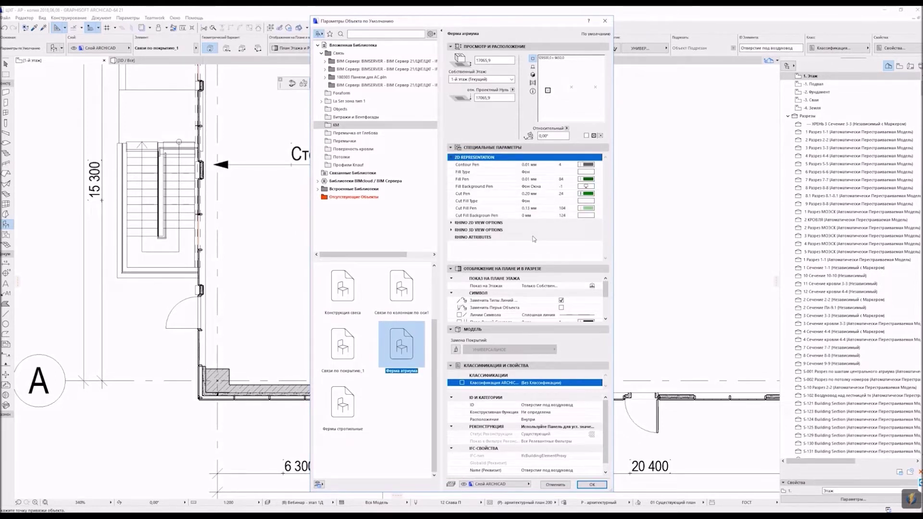
pyautogui.click(599, 193)
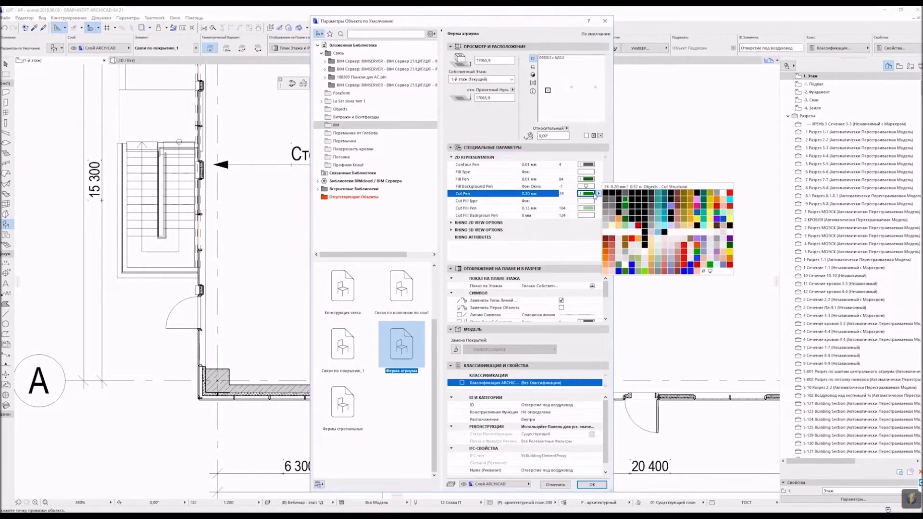
pyautogui.click(633, 215)
pyautogui.click(592, 484)
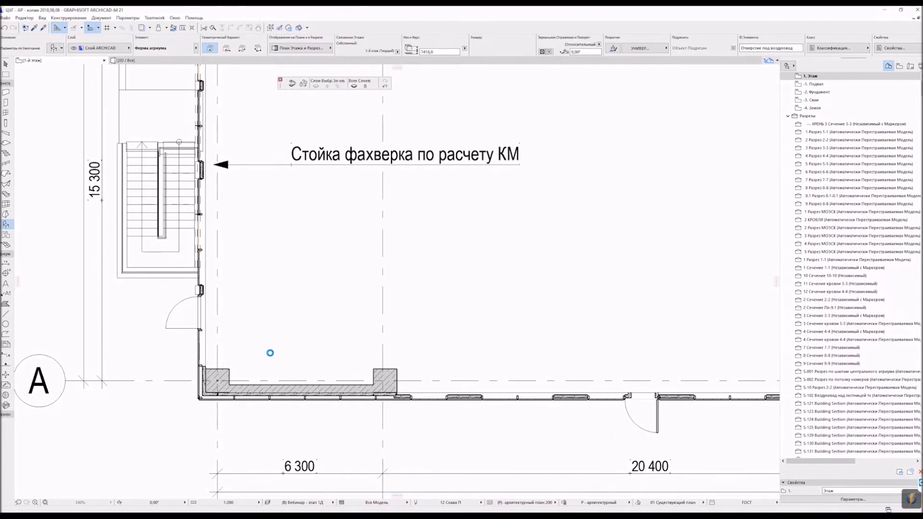
# Step: Switch the default object to the roof trusses "Фермы стропильные" and assign a black 0.20 mm Cut Pen
pyautogui.click(53, 48)
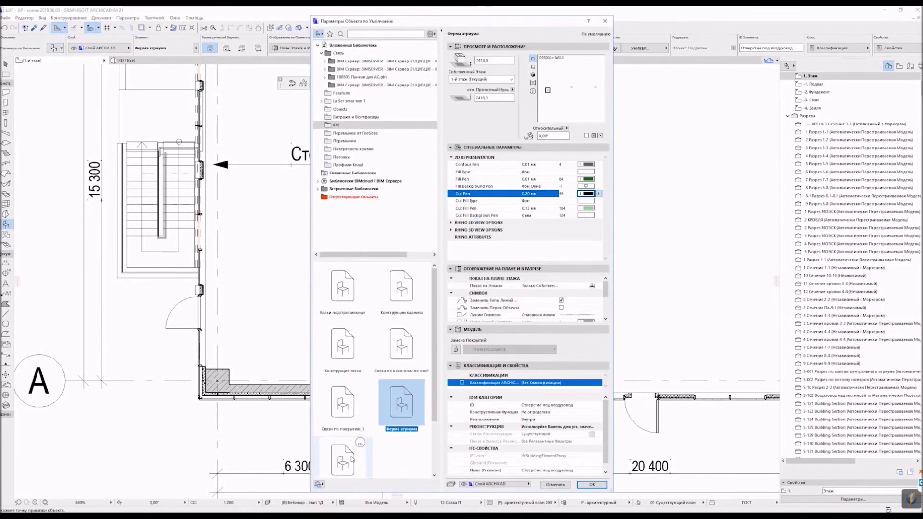
pyautogui.click(343, 401)
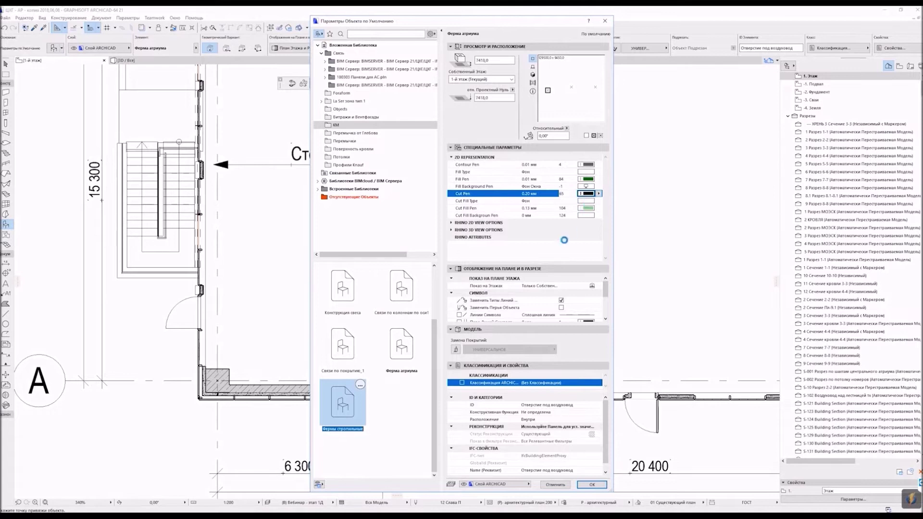
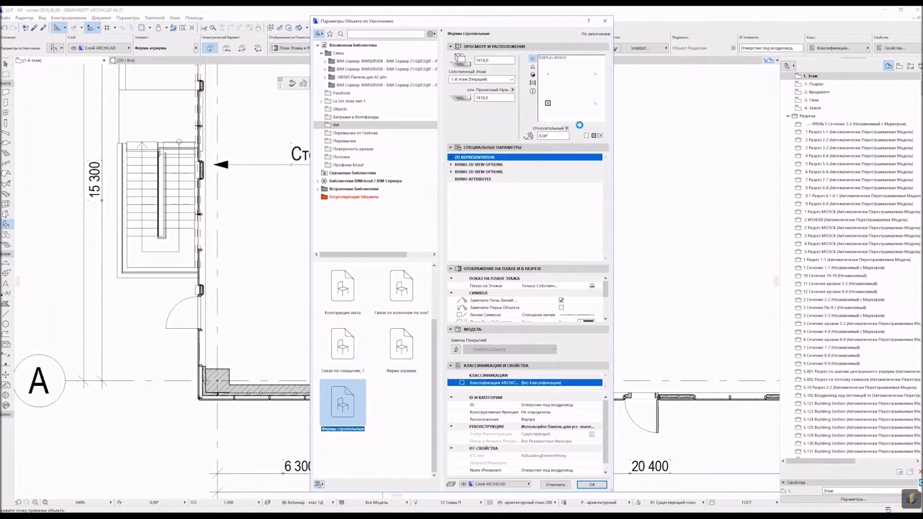
pyautogui.click(452, 158)
pyautogui.click(588, 194)
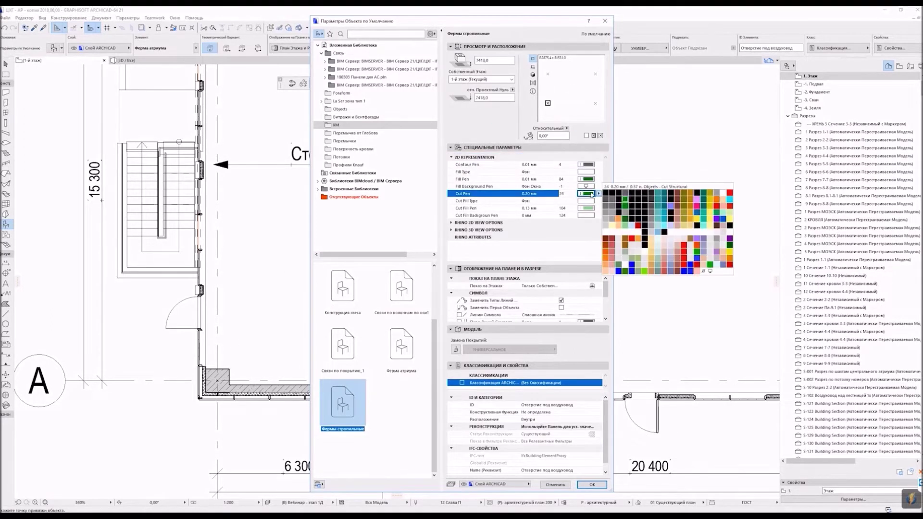
pyautogui.click(635, 214)
pyautogui.click(598, 484)
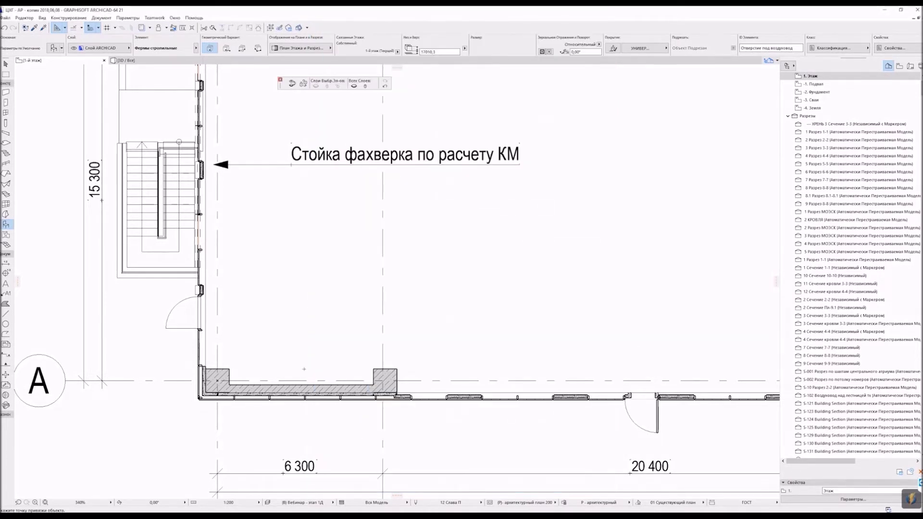
# Step: Show the entire building from the floor plan in 3D, including all elements
pyautogui.scroll(3, 236, 385)
pyautogui.middleClick(354, 301)
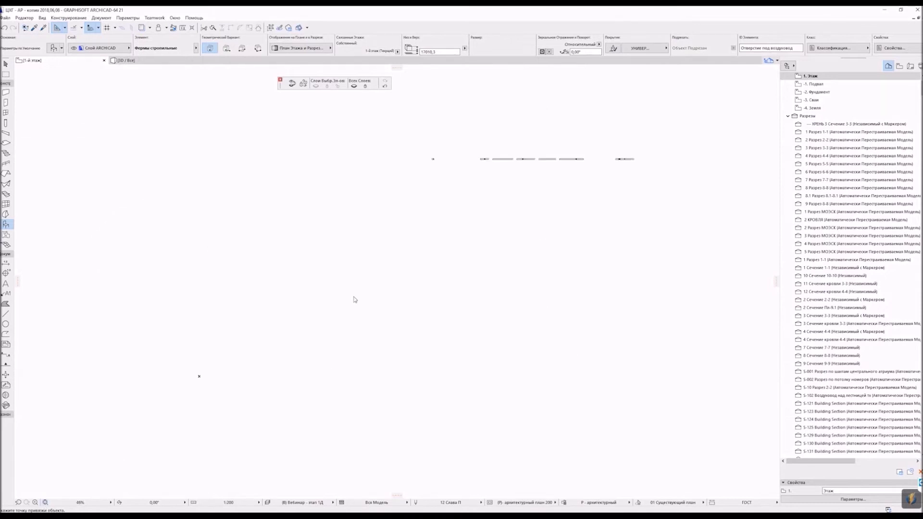
pyautogui.moveTo(818, 318); pyautogui.dragTo(745, 310, button='middle')
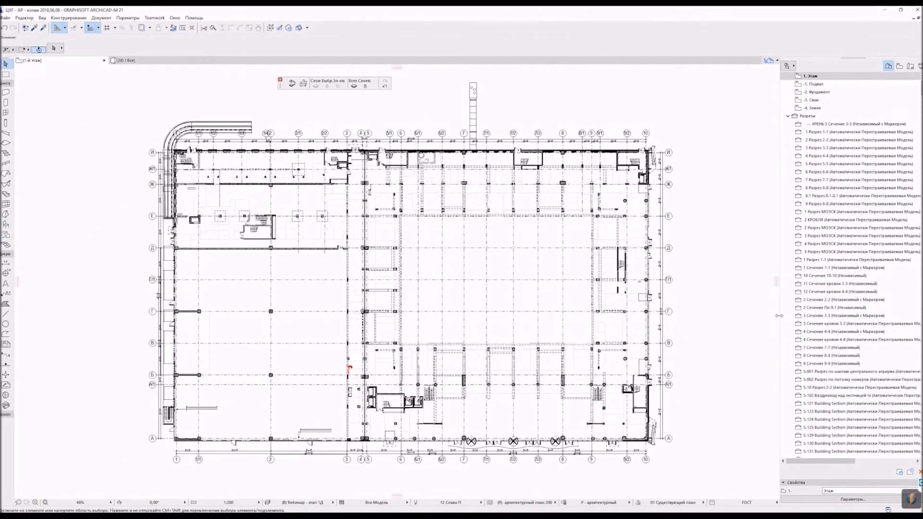
pyautogui.rightClick(745, 310)
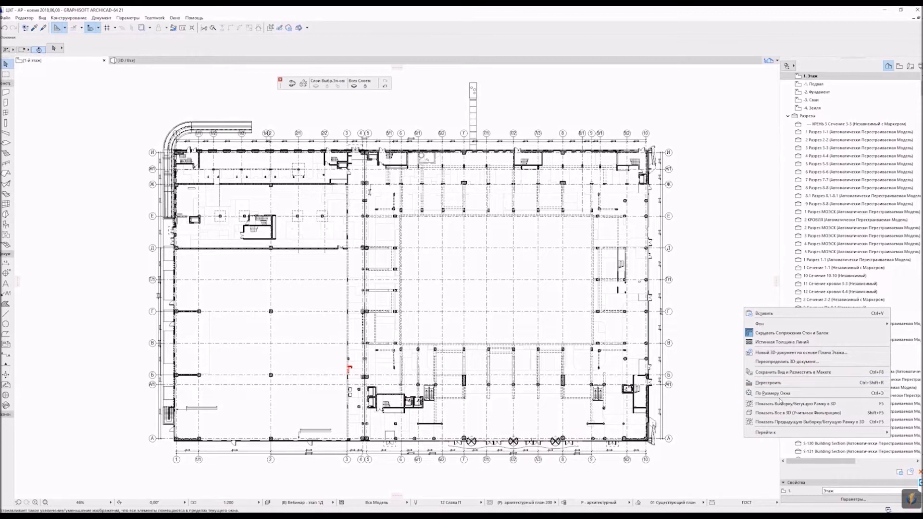
pyautogui.click(793, 413)
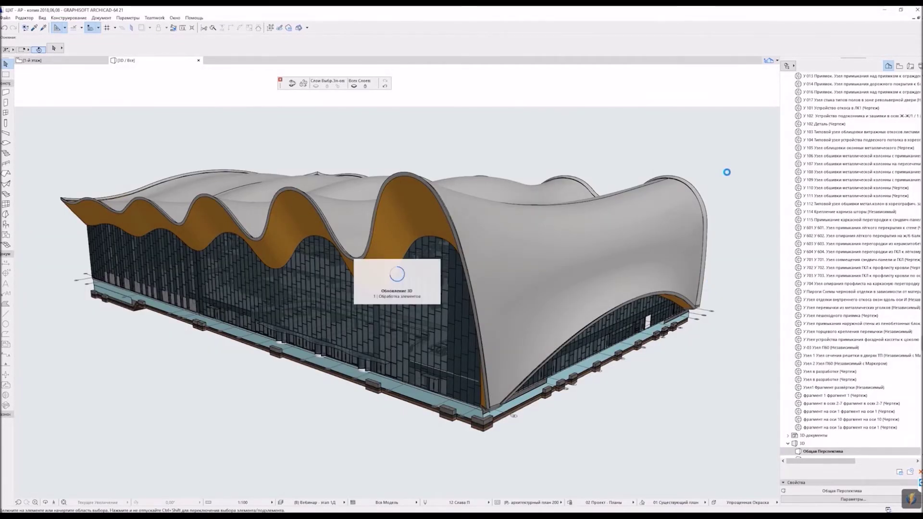
# Step: Turn on the 3D cutaway through the building's long facade and hide the cutting plane outlines
pyautogui.moveTo(727, 172); pyautogui.dragTo(621, 205)
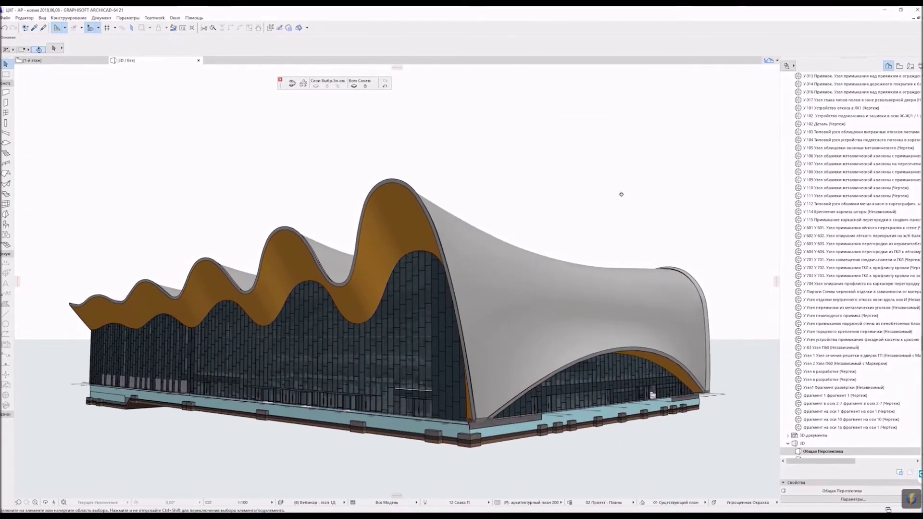
pyautogui.click(299, 28)
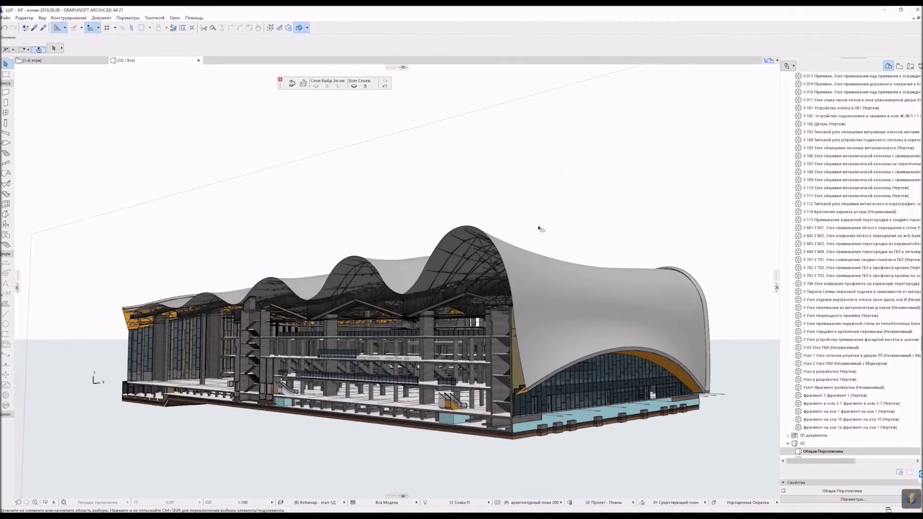
pyautogui.click(307, 28)
pyautogui.click(312, 57)
# Step: Examine the cut building from several angles, looking at the roof trusses under the wavy shell and the floors below
pyautogui.keyDown('shift'); pyautogui.moveTo(432, 192); pyautogui.dragTo(577, 173, button='middle'); pyautogui.keyUp('shift')
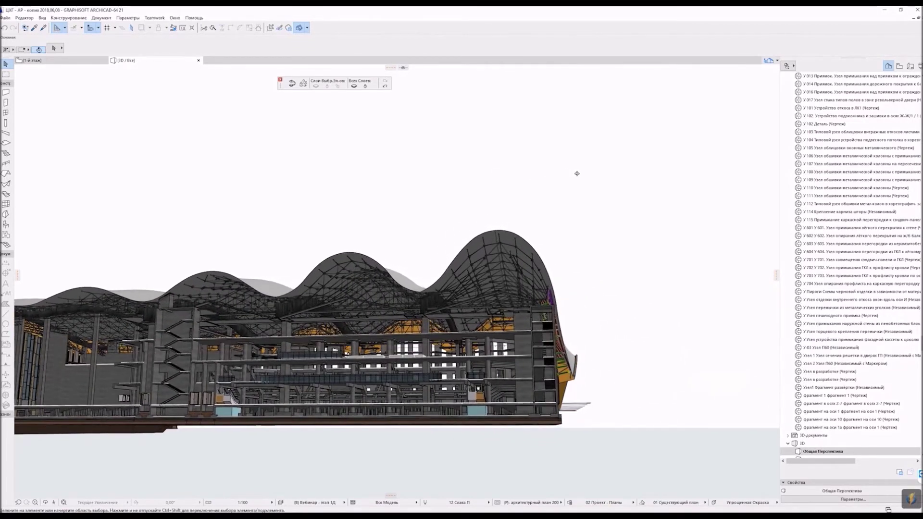
pyautogui.scroll(2, 559, 331)
pyautogui.keyDown('shift'); pyautogui.moveTo(588, 358); pyautogui.dragTo(324, 311, button='middle'); pyautogui.keyUp('shift')
pyautogui.scroll(2, 558, 292)
pyautogui.moveTo(398, 322)
pyautogui.keyDown('shift'); pyautogui.mouseDown(button='middle')
pyautogui.moveTo(620, 343)
pyautogui.moveTo(633, 329)
pyautogui.moveTo(663, 336)
pyautogui.moveTo(637, 350)
pyautogui.mouseUp(button='middle'); pyautogui.keyUp('shift')
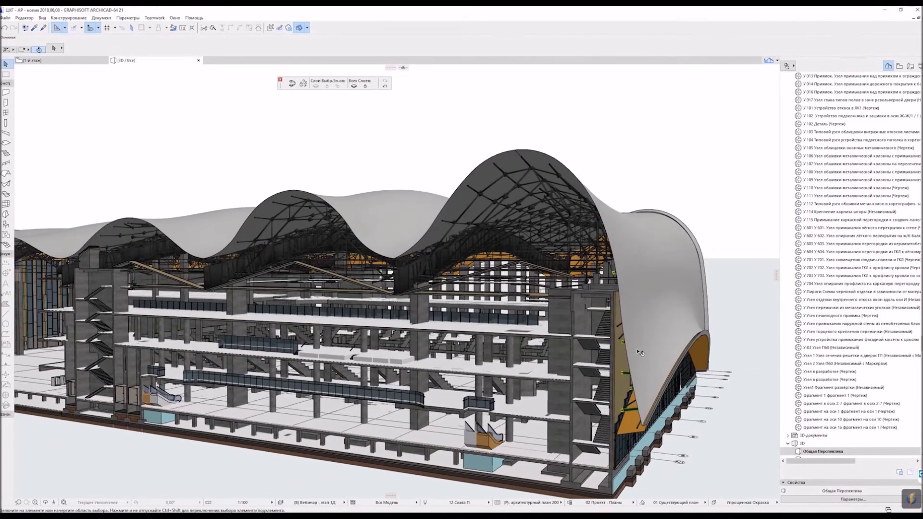
pyautogui.moveTo(640, 354)
pyautogui.keyDown('shift'); pyautogui.mouseDown(button='middle')
pyautogui.moveTo(613, 322)
pyautogui.moveTo(717, 315)
pyautogui.mouseUp(button='middle'); pyautogui.keyUp('shift')
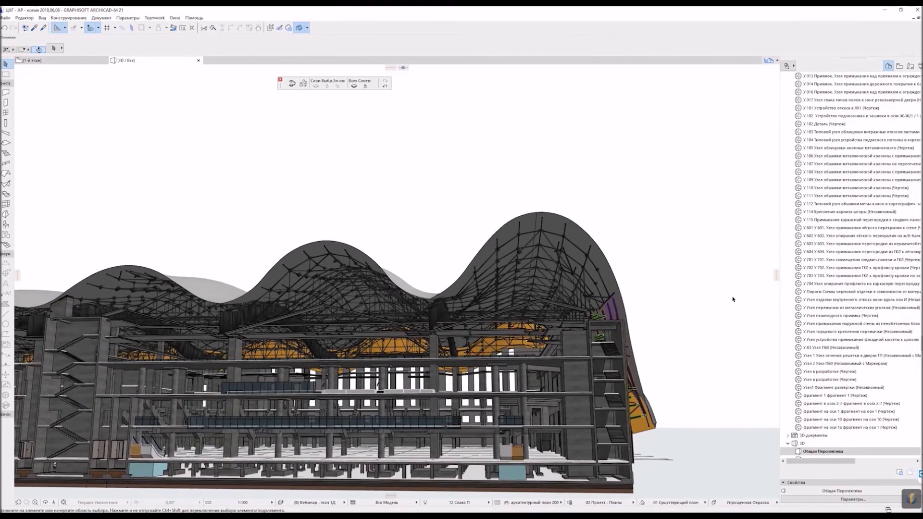
pyautogui.keyDown('shift'); pyautogui.moveTo(520, 309); pyautogui.dragTo(612, 318, button='middle'); pyautogui.keyUp('shift')
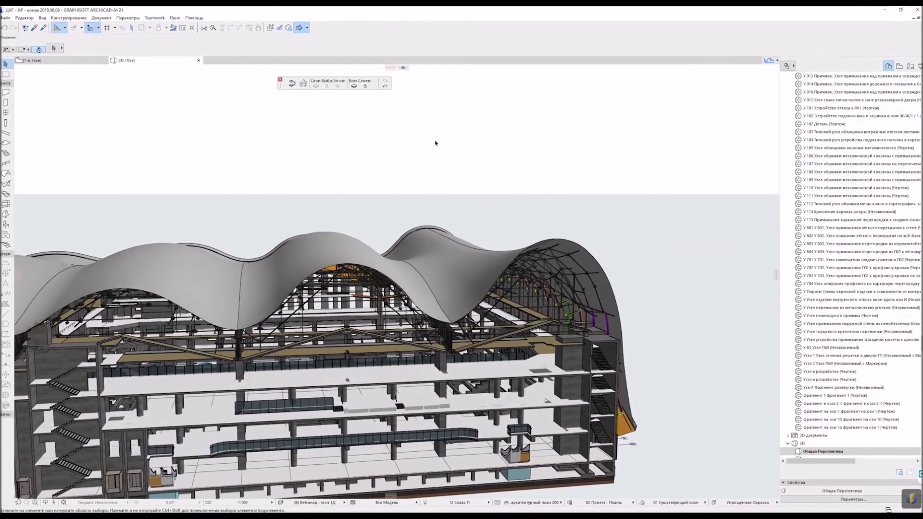
# Step: Move the cutting plane deeper into the building, apply the new cut and hide the cutting planes
pyautogui.click(308, 32)
pyautogui.click(337, 56)
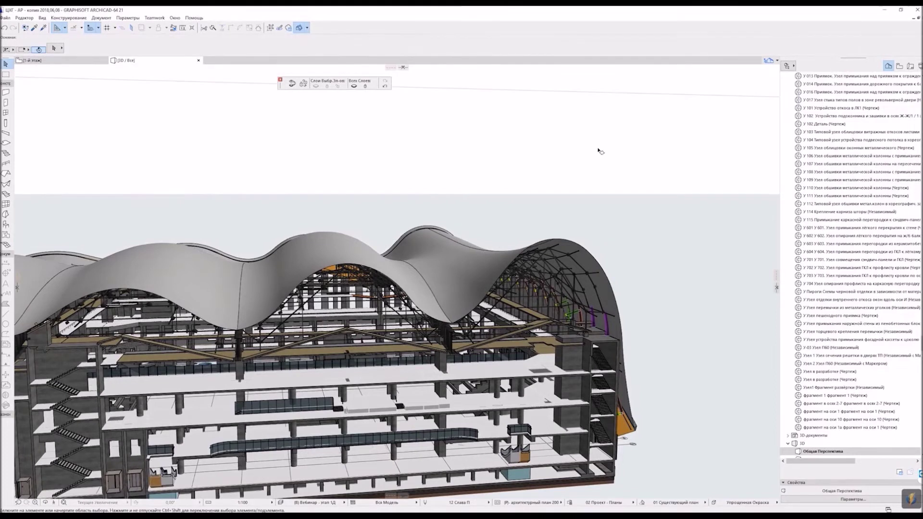
pyautogui.click(644, 158)
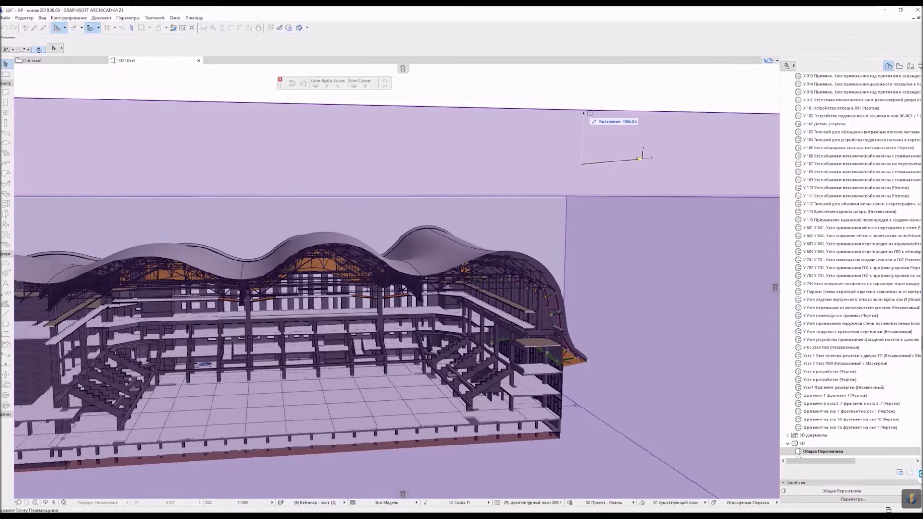
pyautogui.click(583, 113)
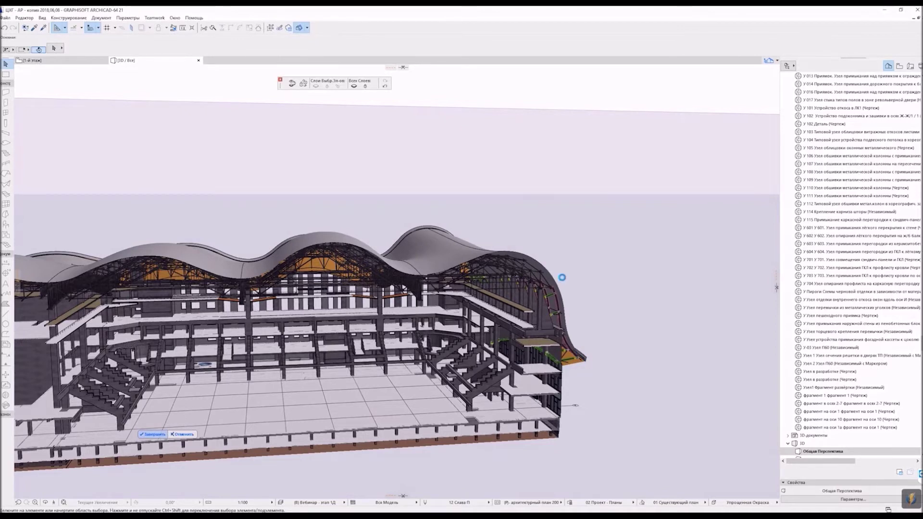
pyautogui.press('Return')
pyautogui.click(307, 27)
pyautogui.click(332, 45)
# Step: Examine the roof shell's edge up close, its curved ribs, brackets and soffit framing beside the concrete structure, and return to the whole building
pyautogui.scroll(5, 585, 364)
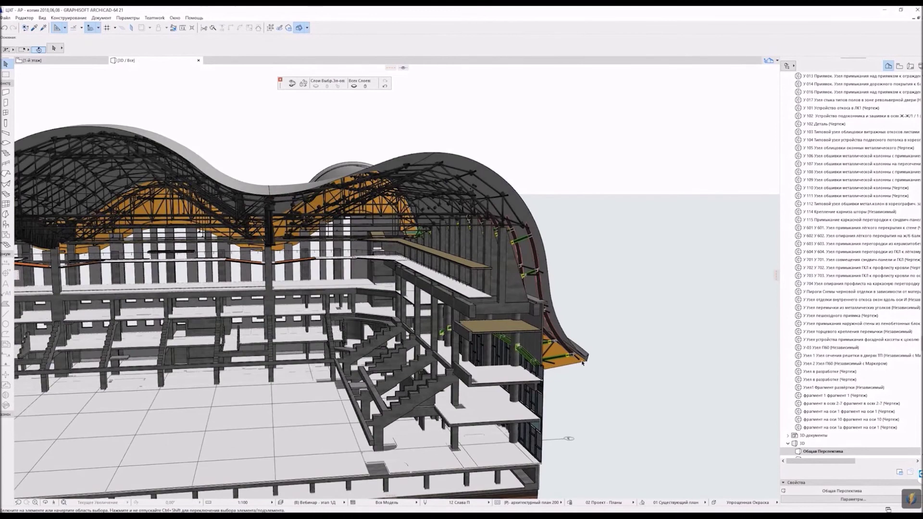
pyautogui.keyDown('shift'); pyautogui.moveTo(587, 367); pyautogui.dragTo(470, 282, button='middle'); pyautogui.keyUp('shift')
pyautogui.scroll(5, 470, 282)
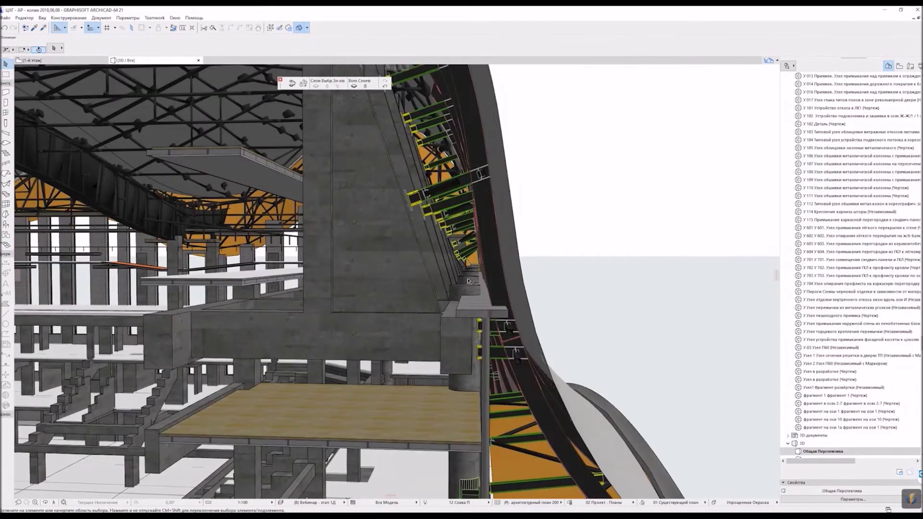
pyautogui.keyDown('shift'); pyautogui.moveTo(463, 257); pyautogui.dragTo(479, 273, button='middle'); pyautogui.keyUp('shift')
pyautogui.scroll(3, 472, 252)
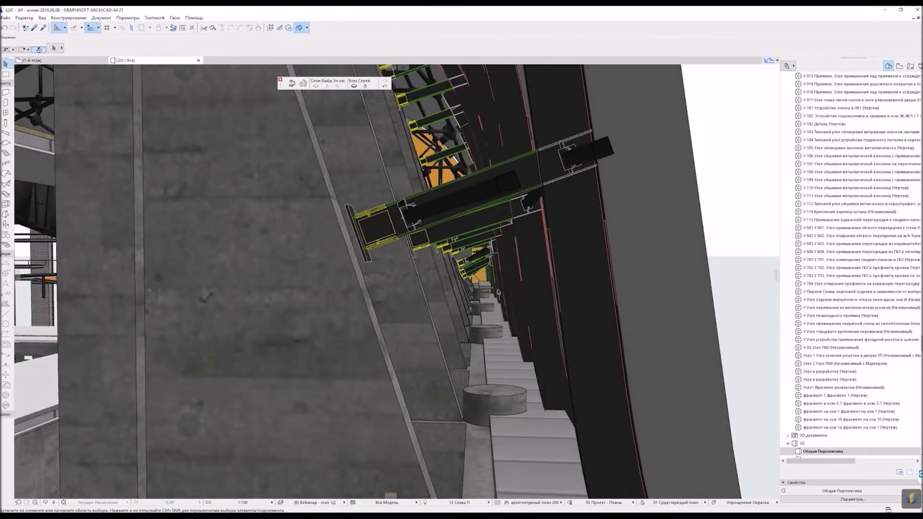
pyautogui.keyDown('shift'); pyautogui.moveTo(518, 311); pyautogui.dragTo(456, 152, button='middle'); pyautogui.keyUp('shift')
pyautogui.keyDown('shift'); pyautogui.moveTo(468, 224); pyautogui.dragTo(475, 168, button='middle'); pyautogui.keyUp('shift')
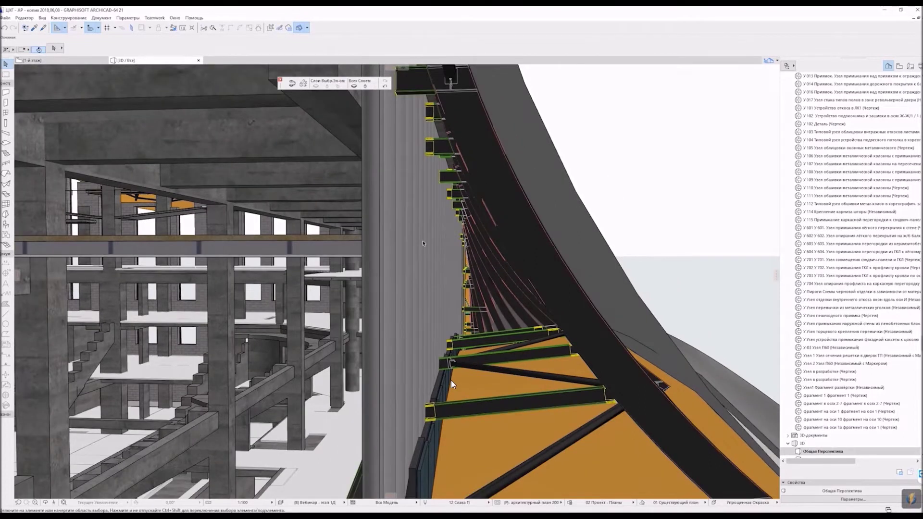
pyautogui.scroll(3, 451, 380)
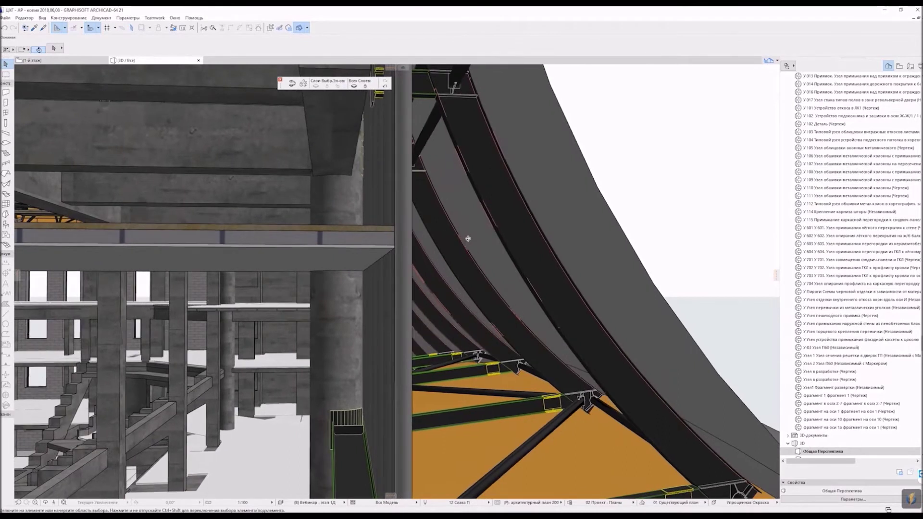
pyautogui.scroll(3, 451, 380)
pyautogui.scroll(4, 446, 267)
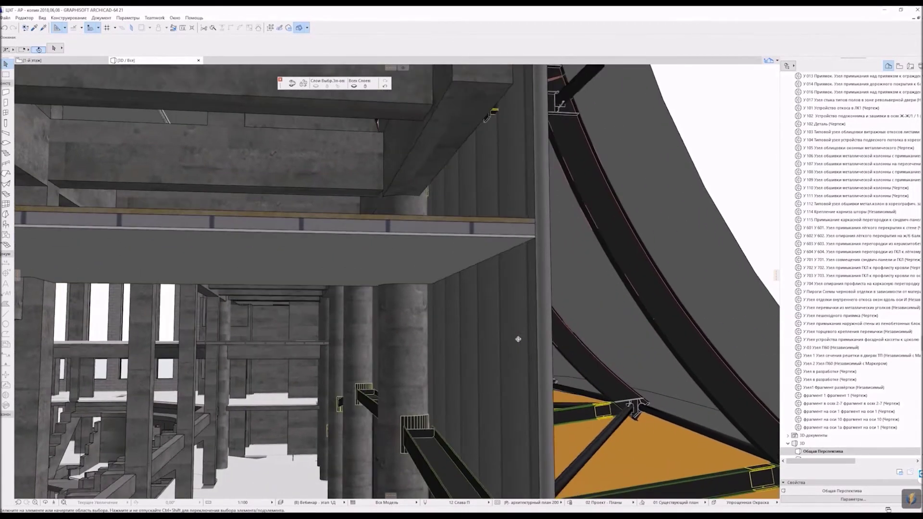
pyautogui.moveTo(519, 339); pyautogui.dragTo(375, 228, button='middle')
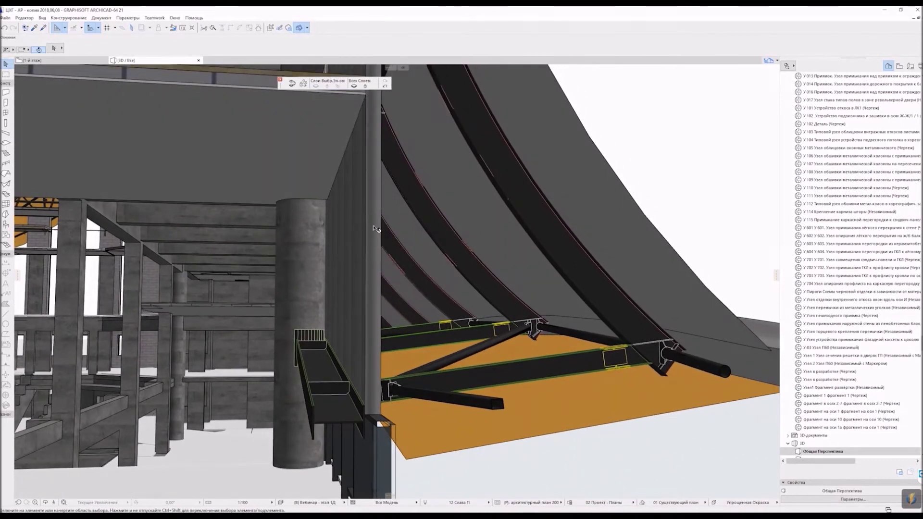
pyautogui.scroll(-3, 592, 321)
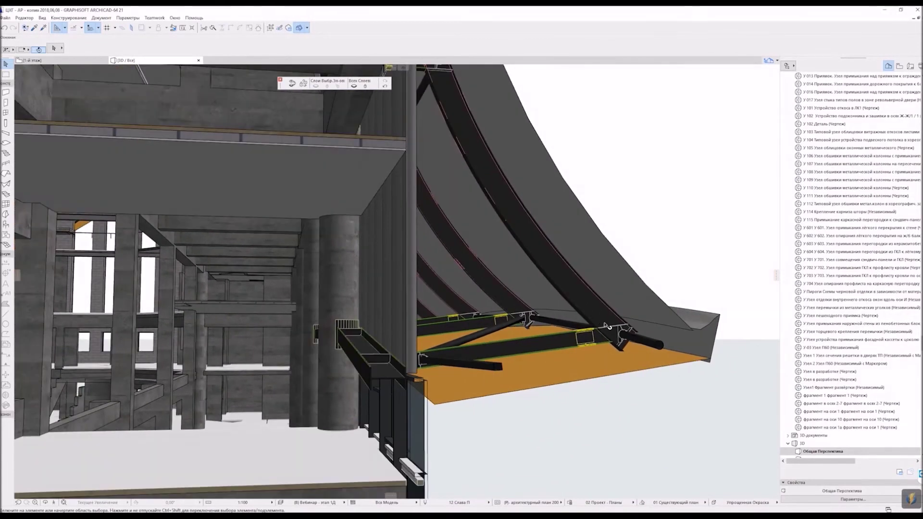
pyautogui.keyDown('shift'); pyautogui.moveTo(569, 325); pyautogui.dragTo(480, 329, button='middle'); pyautogui.keyUp('shift')
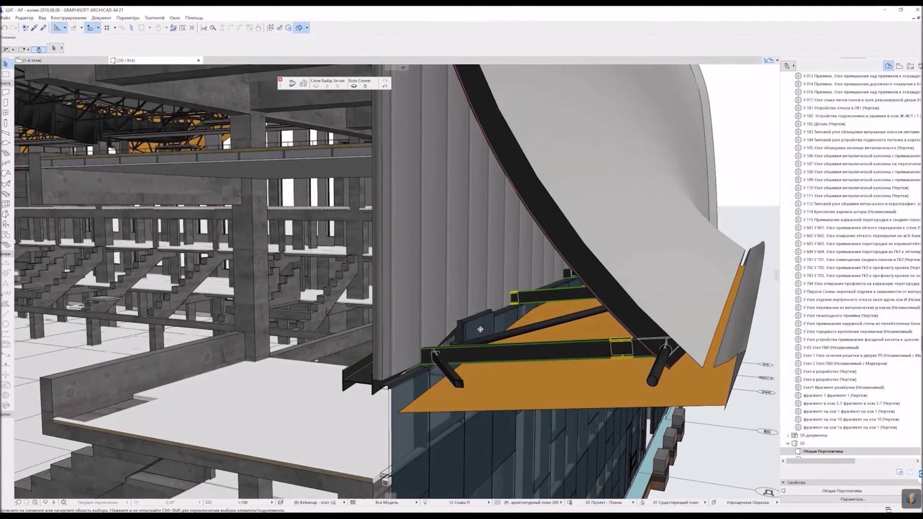
pyautogui.click(64, 502)
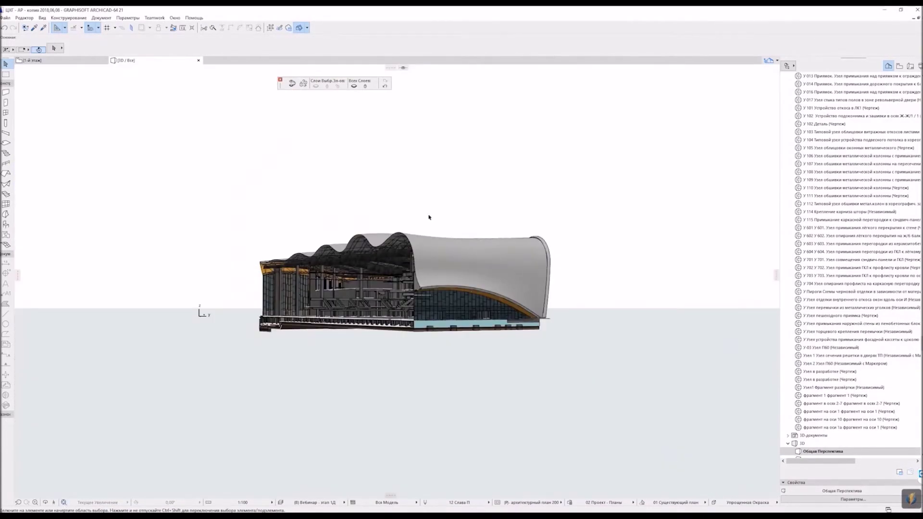
pyautogui.keyDown('shift'); pyautogui.moveTo(429, 217); pyautogui.dragTo(202, 162, button='middle'); pyautogui.keyUp('shift')
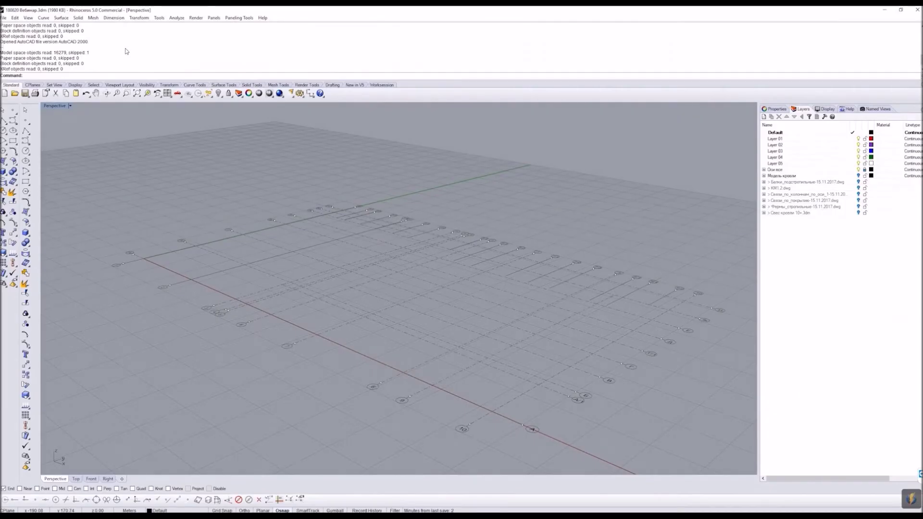
# Step: Choose the Luzhniki - 3D_Lastre Riverclack 1-9_ model in the RHINO INPUT folder of Этап 3 as the file to insert
pyautogui.write('Insert')
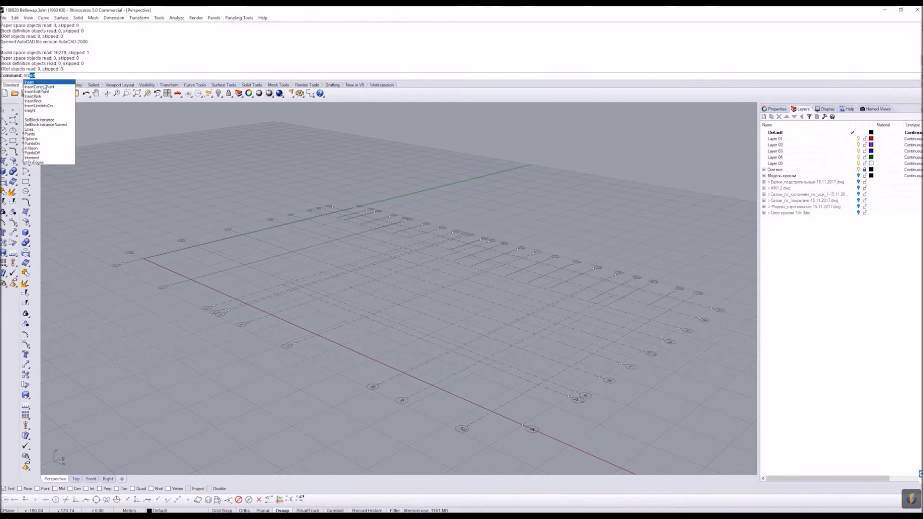
pyautogui.press('Return')
pyautogui.click(574, 160)
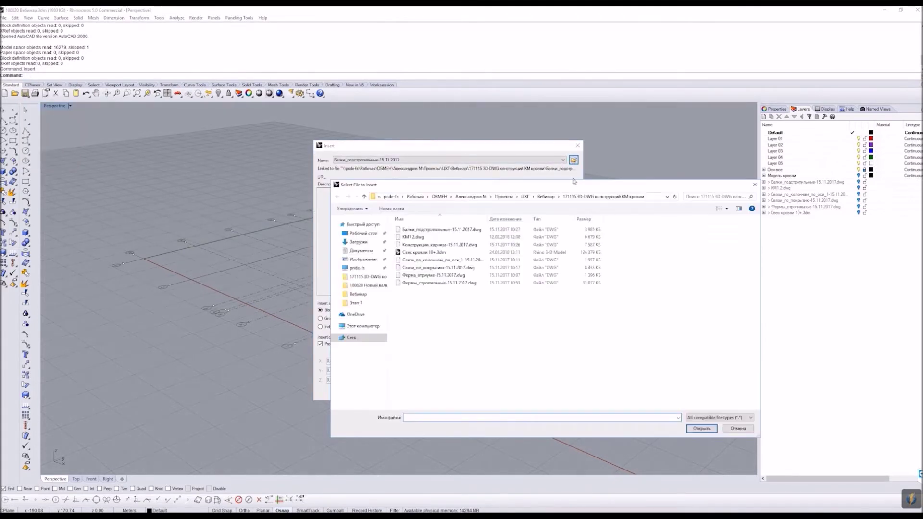
pyautogui.click(548, 197)
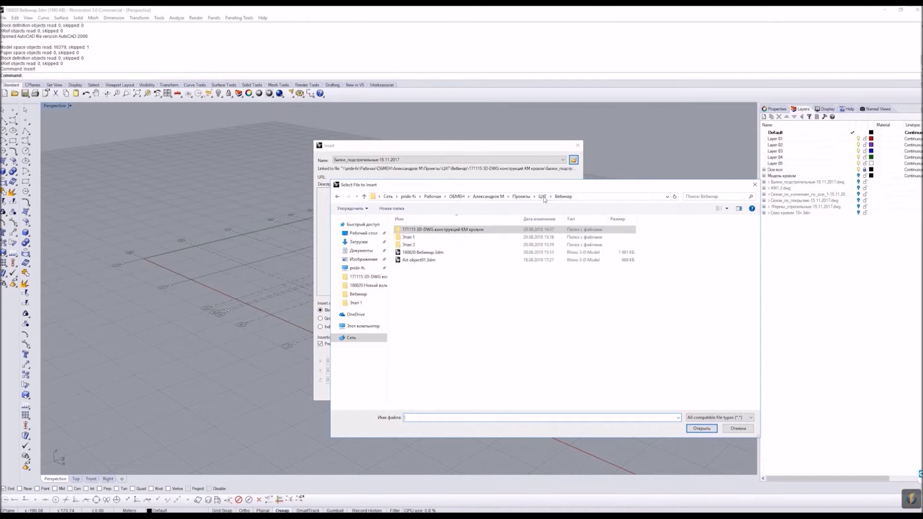
pyautogui.click(412, 245)
pyautogui.doubleClick(412, 245)
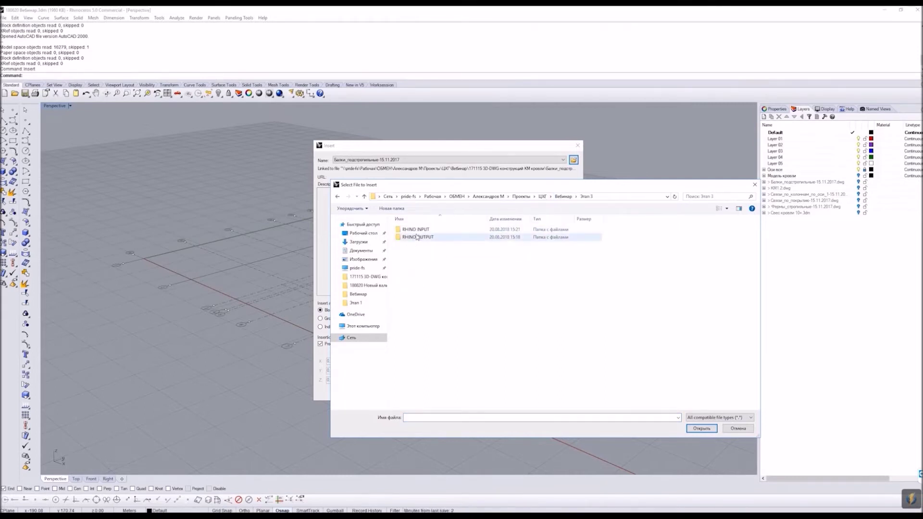
pyautogui.doubleClick(411, 230)
pyautogui.click(418, 230)
pyautogui.press('Return')
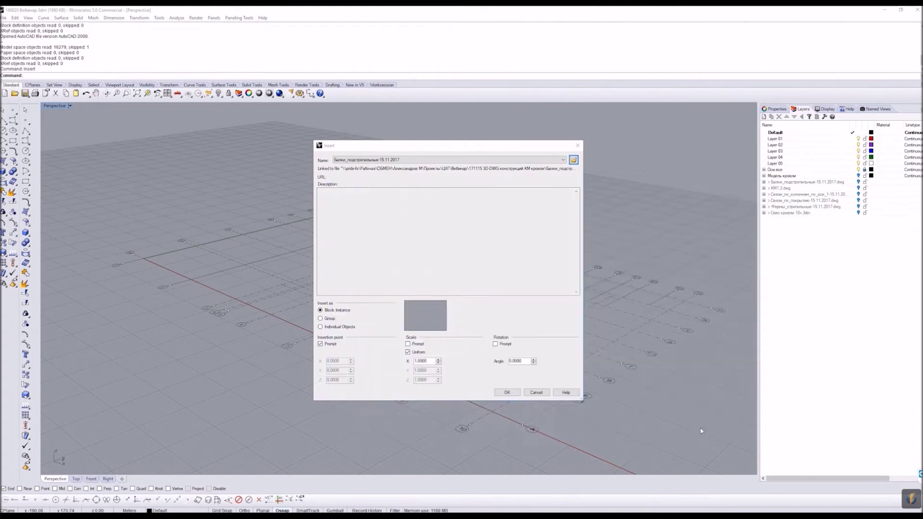
# Step: Insert the roof panel file at the origin as a linked block instance with the Reference layer style
pyautogui.click(321, 343)
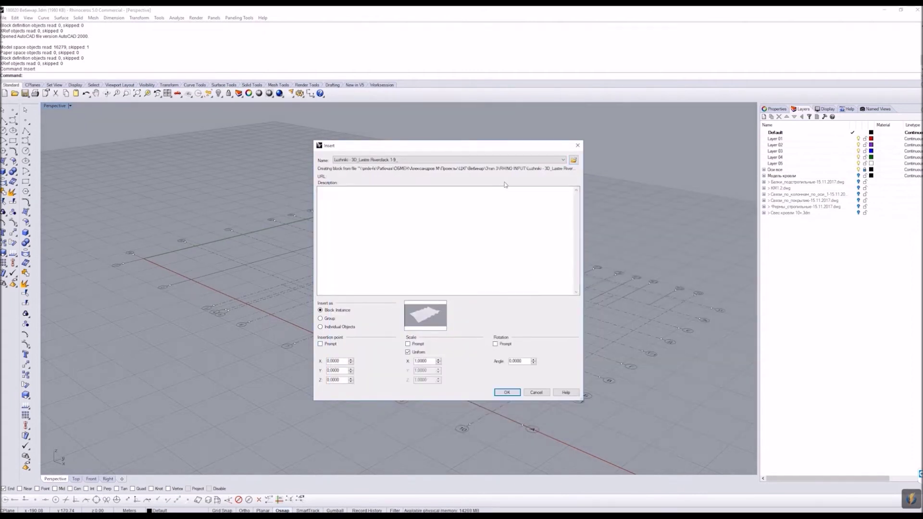
pyautogui.click(507, 392)
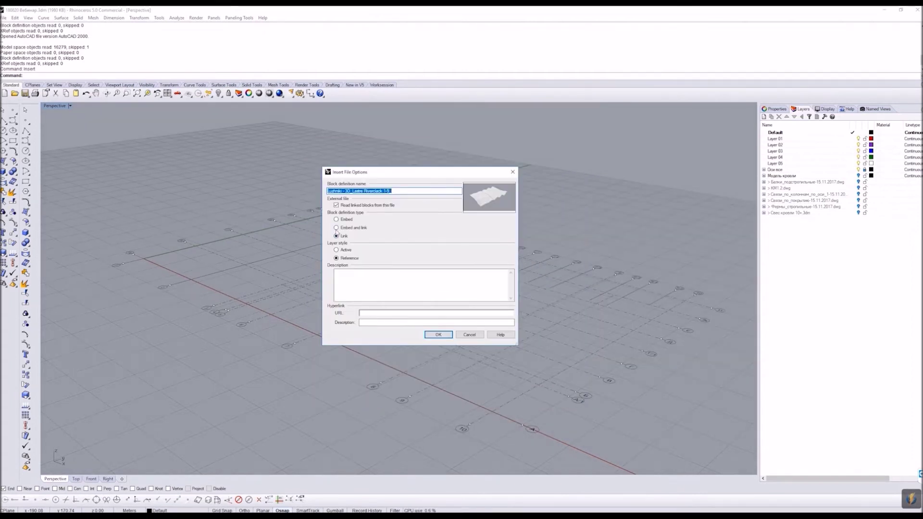
pyautogui.click(438, 334)
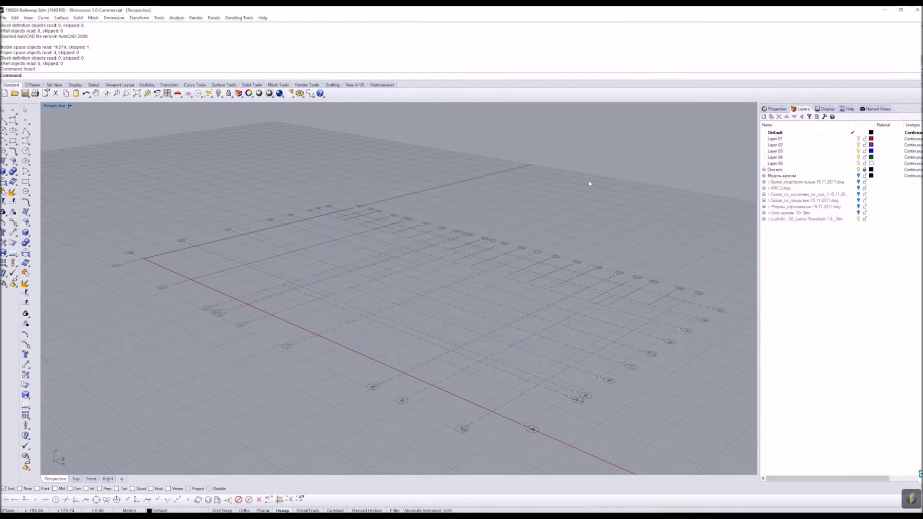
# Step: Set the perspective view to the Shaded display mode and frame the inserted roof panels
pyautogui.click(679, 235)
pyautogui.click(70, 106)
pyautogui.click(55, 132)
pyautogui.moveTo(418, 222)
pyautogui.mouseDown(button='right')
pyautogui.moveTo(427, 229)
pyautogui.moveTo(397, 230)
pyautogui.mouseUp(button='right')
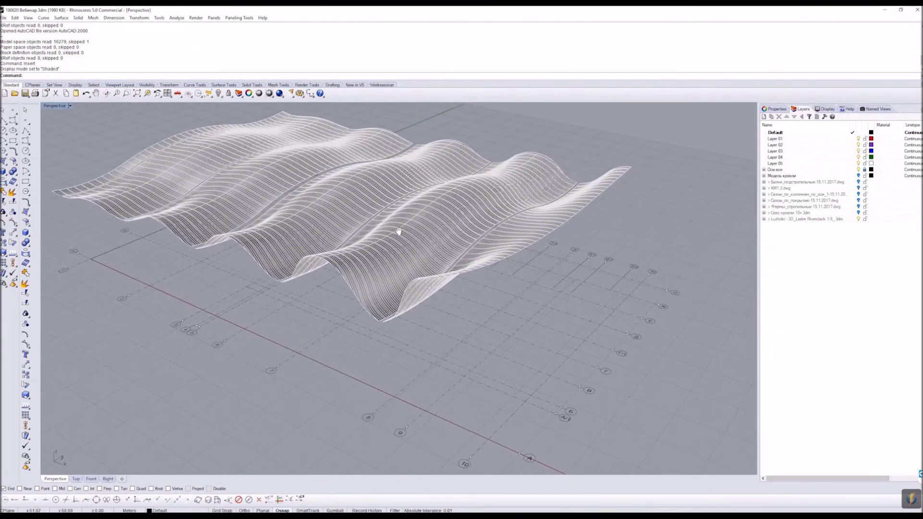
# Step: Turn on the Модель кровли layer and turn off its sublayers Валик 4, Карниз 4 and Опоры 4
pyautogui.click(766, 177)
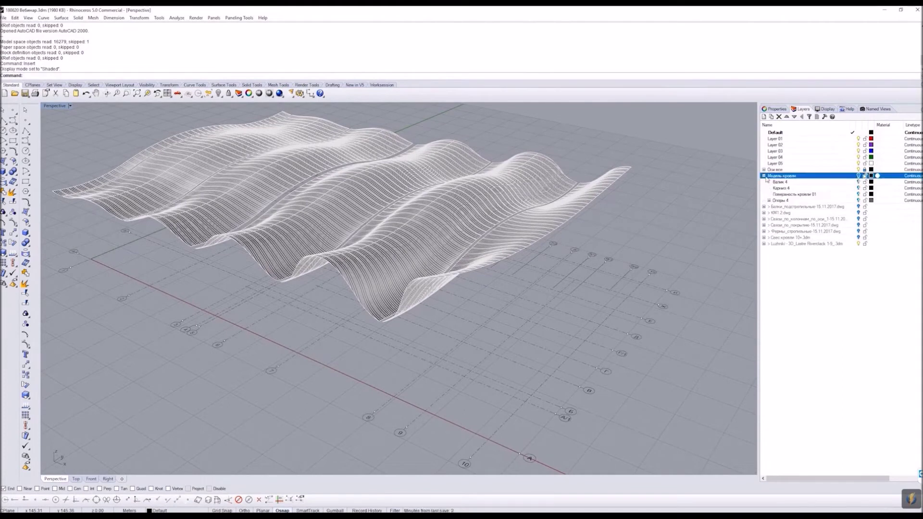
pyautogui.click(858, 176)
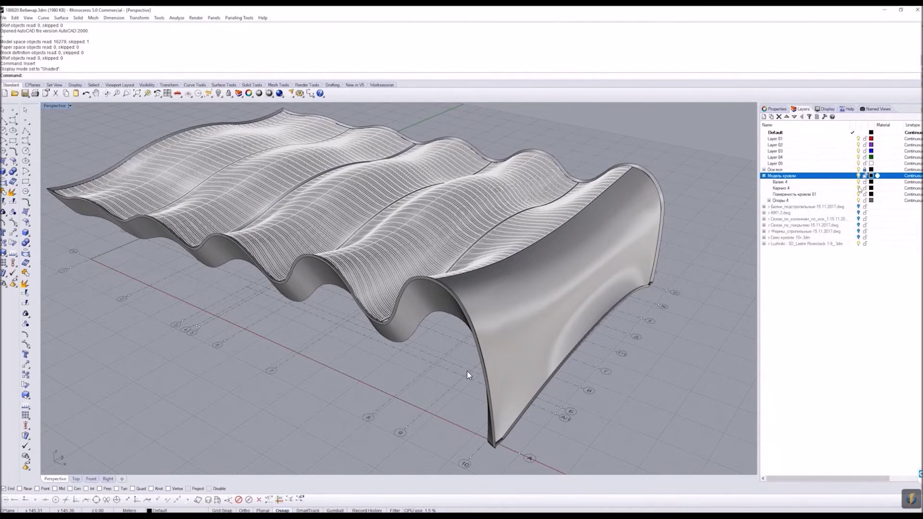
pyautogui.click(858, 181)
pyautogui.click(859, 188)
pyautogui.click(858, 200)
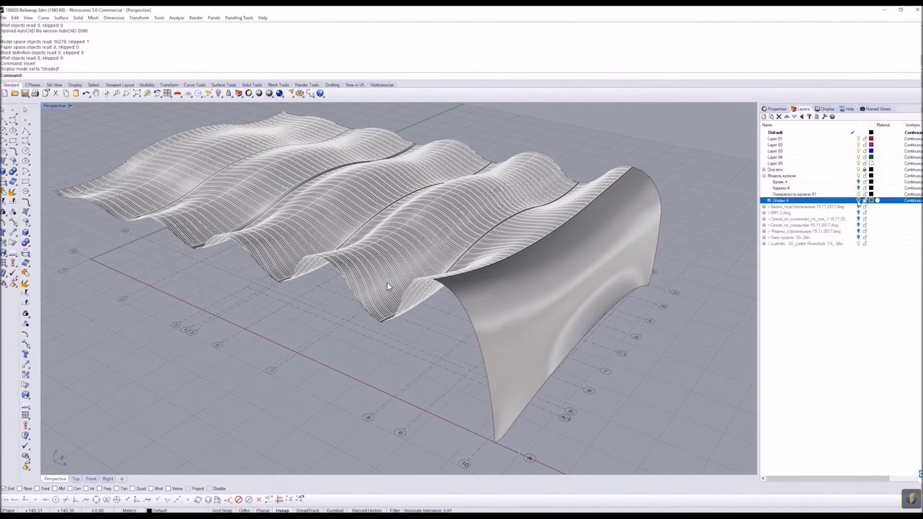
pyautogui.click(364, 249)
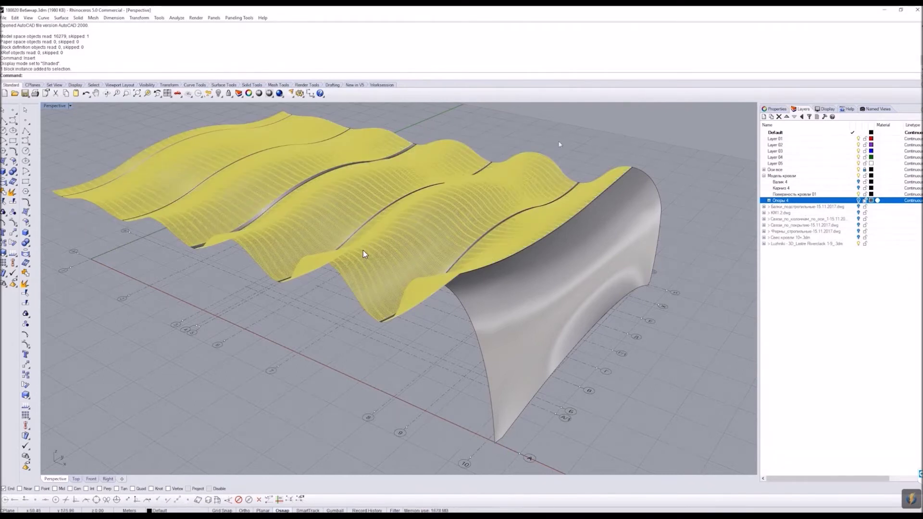
pyautogui.press('Escape')
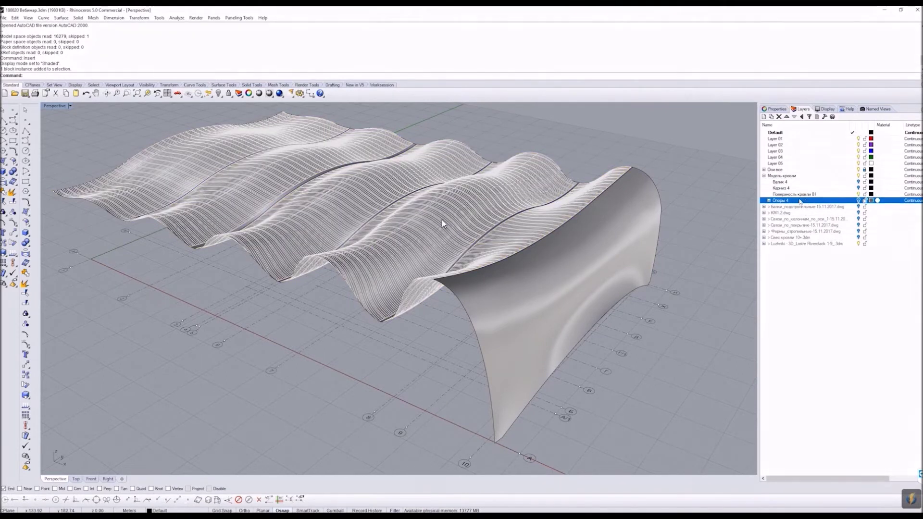
# Step: Hide all surfaces on the Поверхность кровли 01 layer except the one curving down to the ground
pyautogui.rightClick(800, 195)
pyautogui.click(831, 313)
pyautogui.keyDown('ctrl'); pyautogui.click(459, 260); pyautogui.keyUp('ctrl')
pyautogui.write('h')
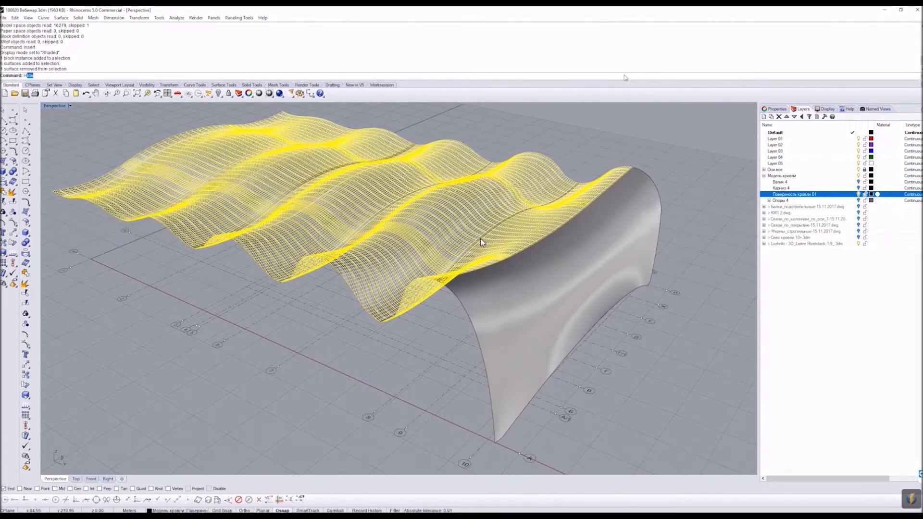
pyautogui.write('id')
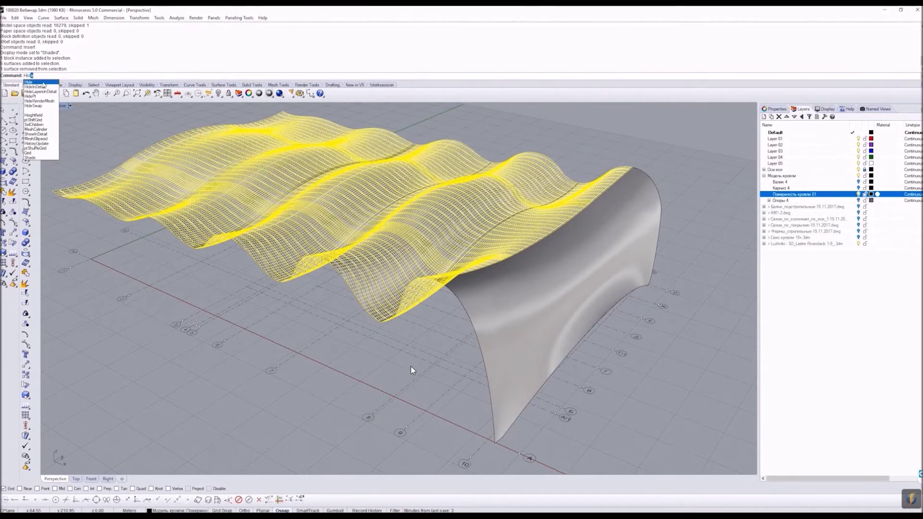
pyautogui.press('Return')
# Step: Show the linked structure layers from Балки_подстропильные to Свес кровли 10+ together with the roof panels and view them from several angles
pyautogui.moveTo(410, 365)
pyautogui.mouseDown(button='right')
pyautogui.moveTo(672, 239)
pyautogui.moveTo(456, 289)
pyautogui.moveTo(413, 337)
pyautogui.mouseUp(button='right')
pyautogui.click(807, 207)
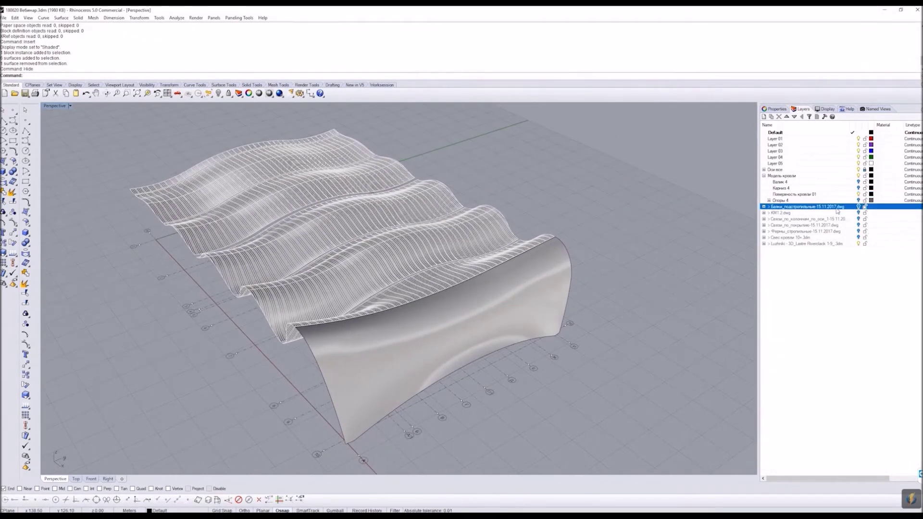
pyautogui.keyDown('shift'); pyautogui.click(815, 238); pyautogui.keyUp('shift')
pyautogui.click(859, 237)
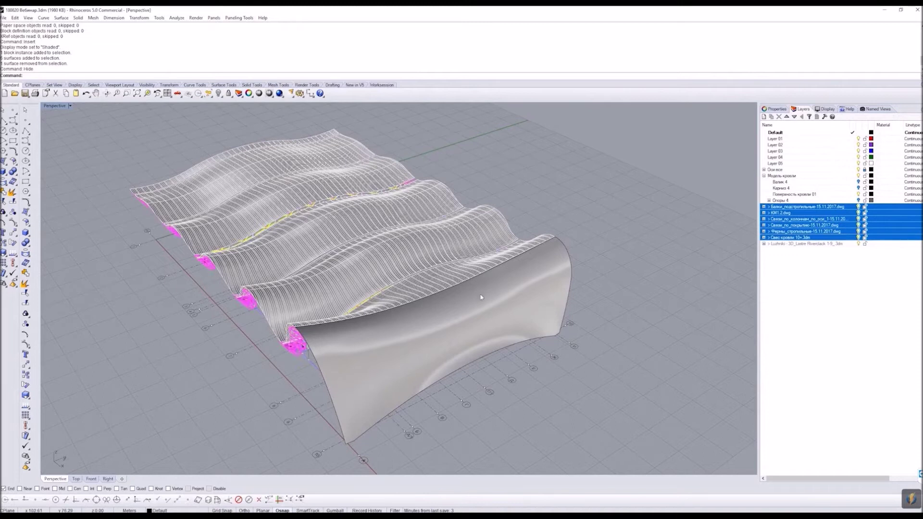
pyautogui.click(847, 270)
pyautogui.moveTo(477, 281); pyautogui.dragTo(495, 236, button='right')
pyautogui.moveTo(542, 266)
pyautogui.mouseDown(button='right')
pyautogui.moveTo(553, 262)
pyautogui.moveTo(555, 312)
pyautogui.moveTo(570, 287)
pyautogui.mouseUp(button='right')
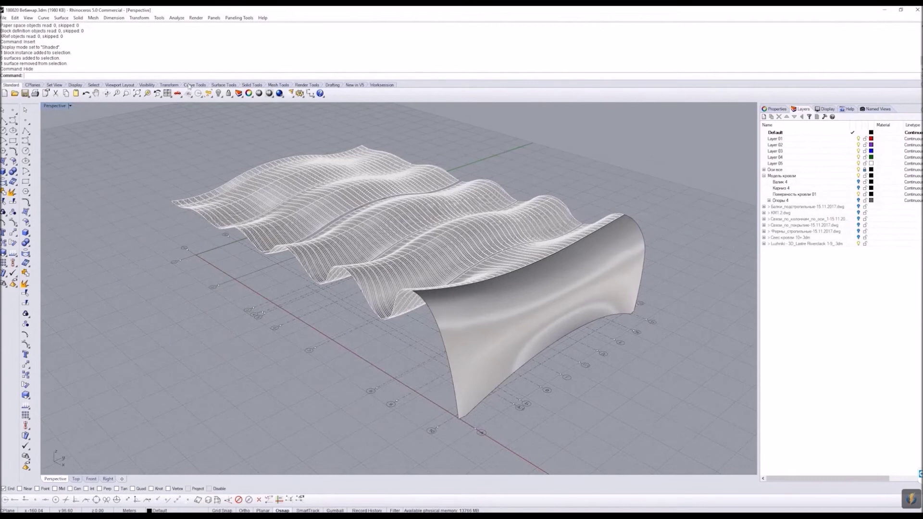
# Step: Select all visible objects and set up their export in the ArchiCAD GDL Object (*.gsm) format
pyautogui.click(208, 93)
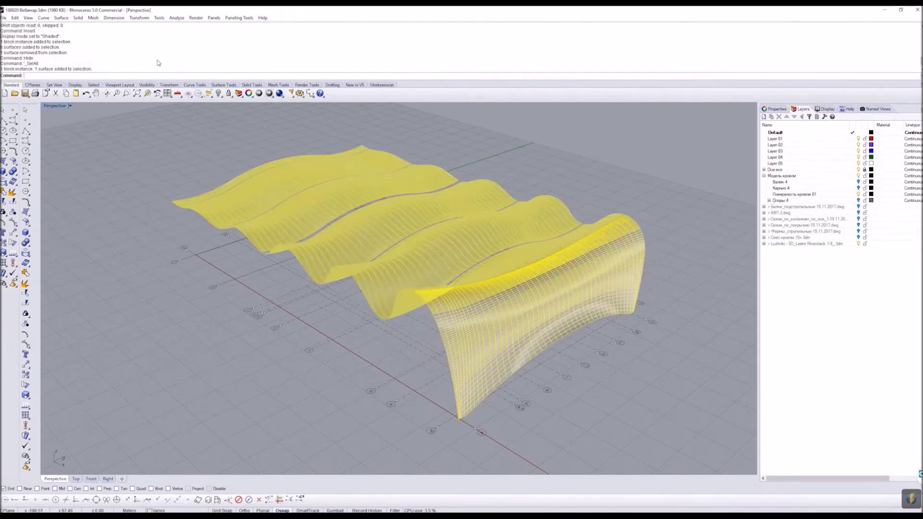
pyautogui.click(4, 18)
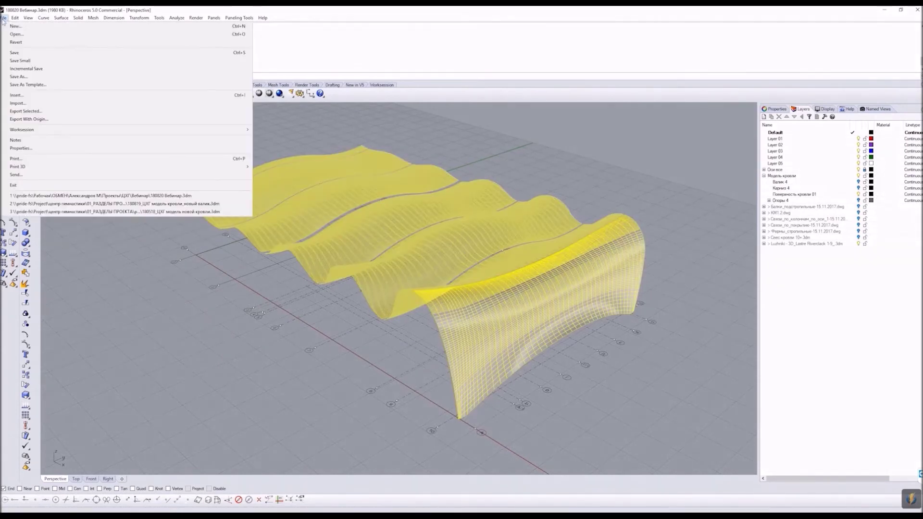
pyautogui.click(22, 105)
pyautogui.click(561, 173)
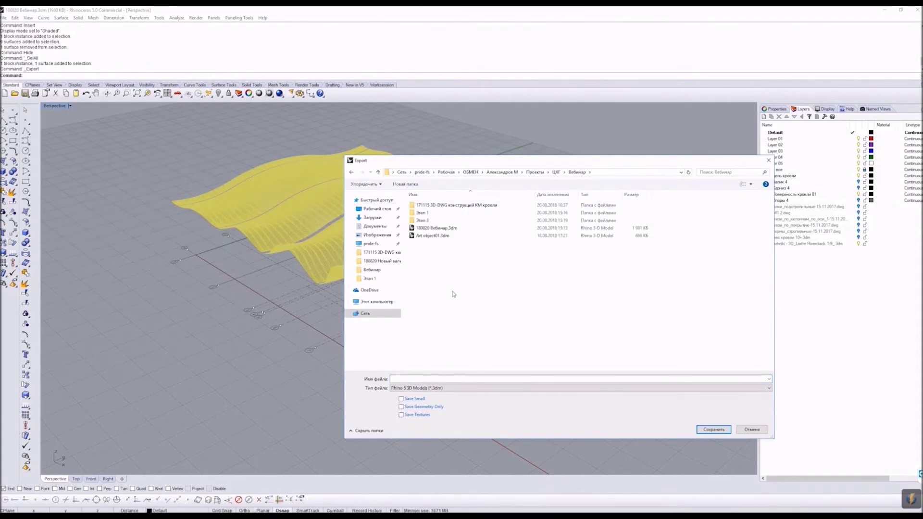
pyautogui.doubleClick(426, 221)
pyautogui.doubleClick(425, 213)
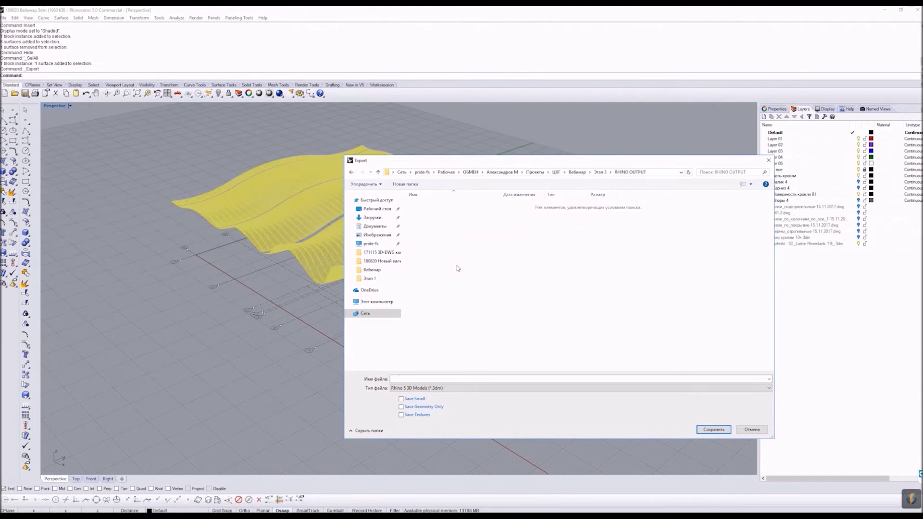
pyautogui.click(577, 172)
pyautogui.doubleClick(435, 205)
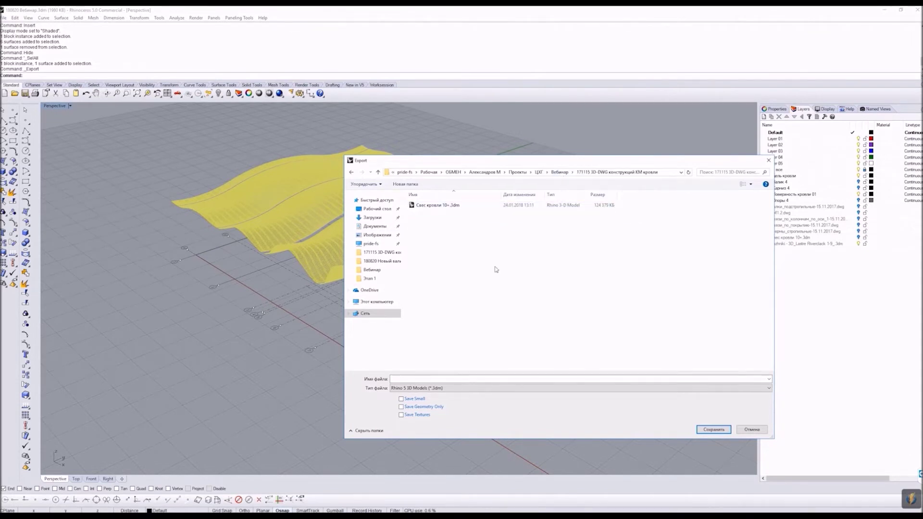
pyautogui.click(522, 388)
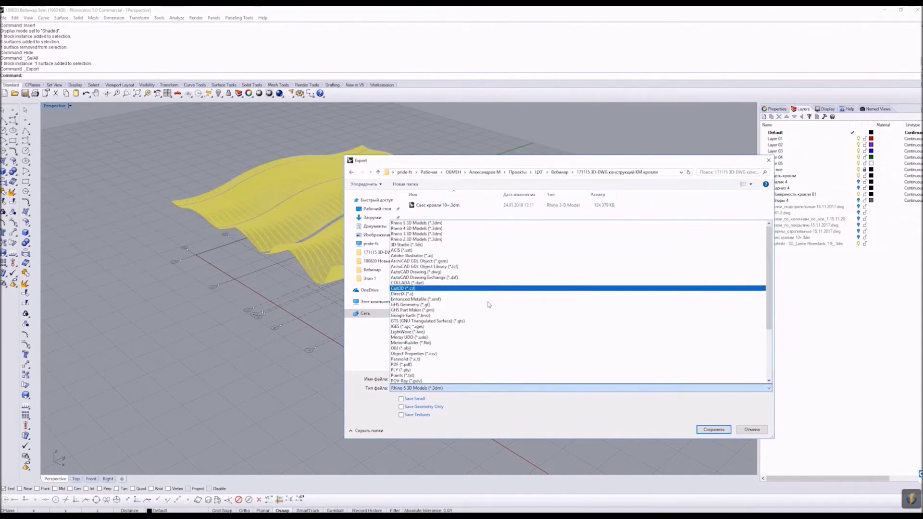
pyautogui.click(450, 263)
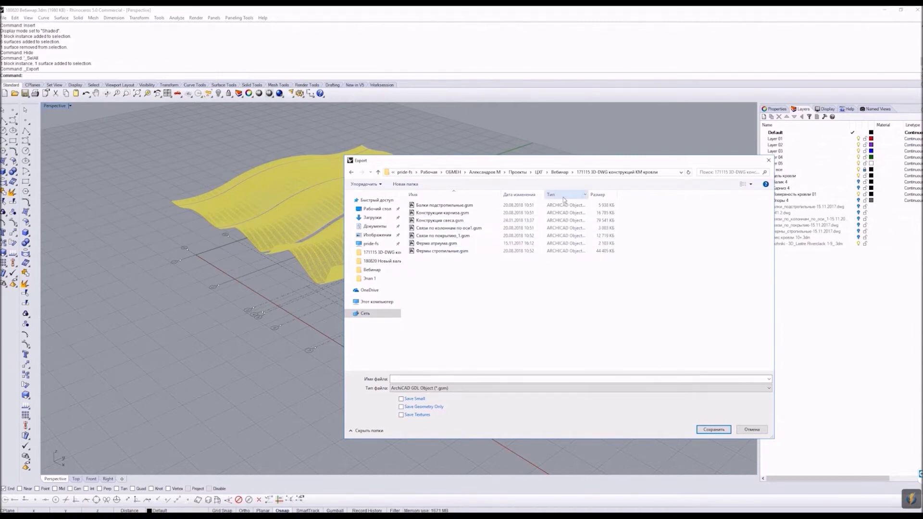
# Step: Save the export as Поверхность кровли фин.gsm in the RHINO OUTPUT folder of Этап 3, reusing the file name from Этап 1
pyautogui.click(559, 172)
pyautogui.doubleClick(426, 214)
pyautogui.doubleClick(432, 213)
pyautogui.click(437, 229)
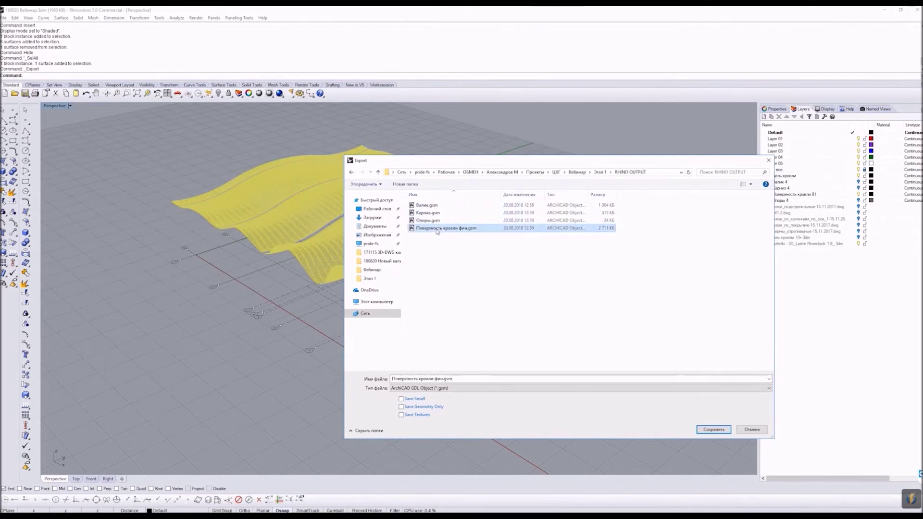
pyautogui.click(577, 172)
pyautogui.click(423, 222)
pyautogui.doubleClick(422, 222)
pyautogui.doubleClick(432, 213)
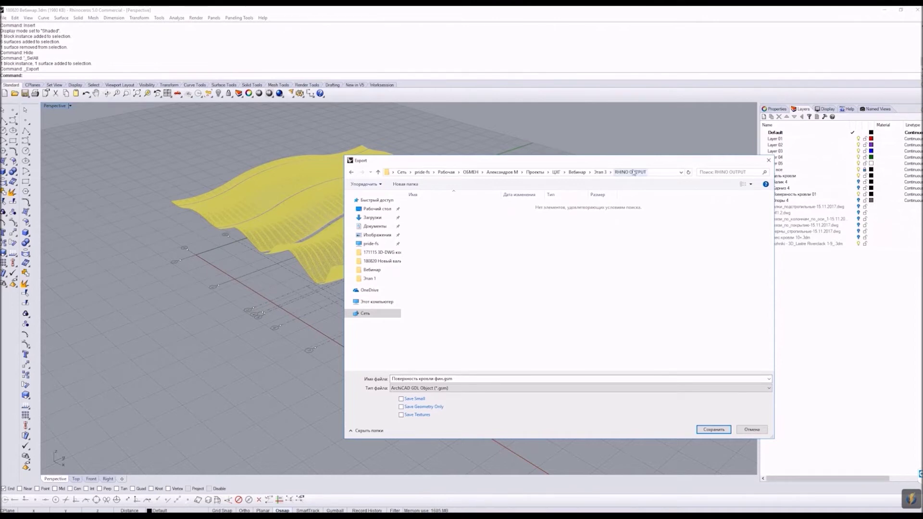
pyautogui.click(637, 416)
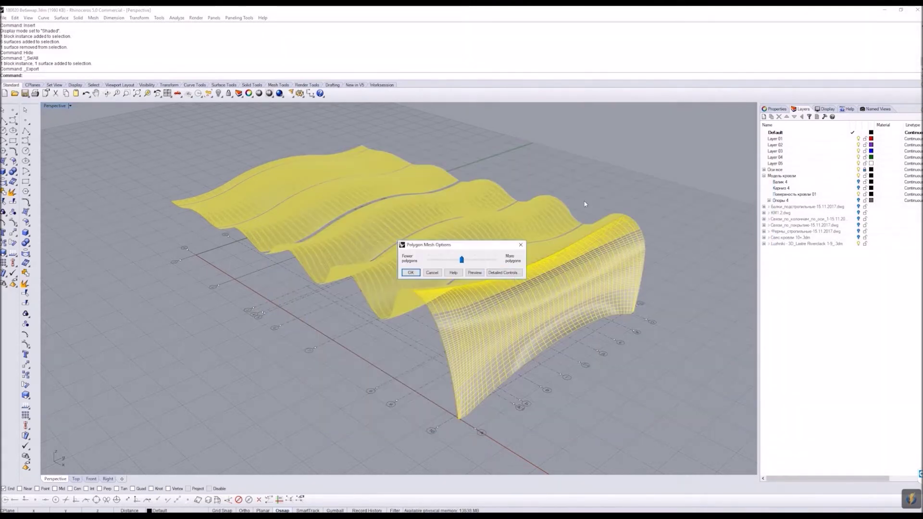
# Step: Preview the export mesh at the default polygon density and examine the roof panels' mesh up close
pyautogui.click(474, 272)
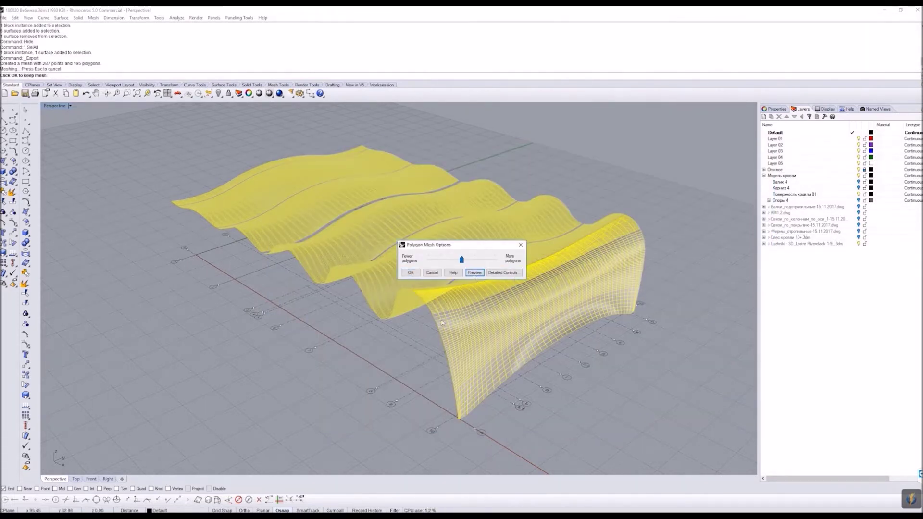
pyautogui.moveTo(442, 323); pyautogui.dragTo(417, 364, button='right')
pyautogui.scroll(8, 417, 364)
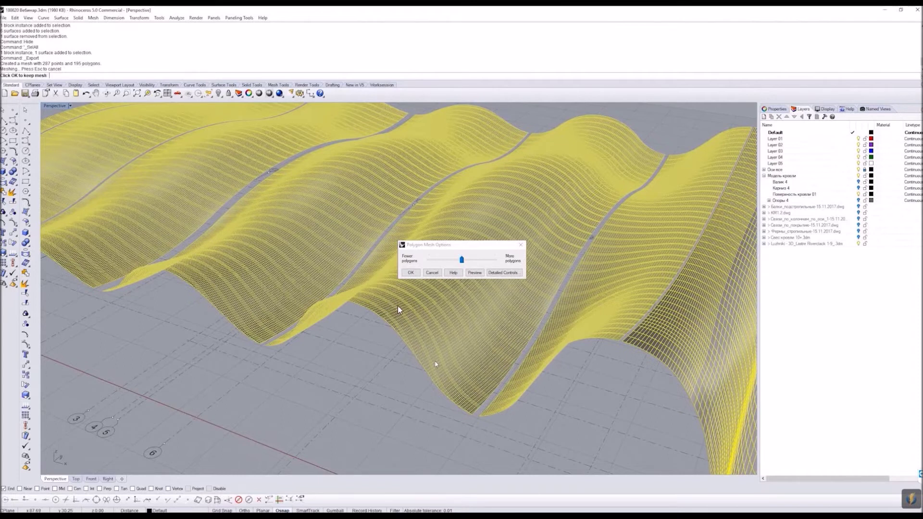
pyautogui.scroll(5, 436, 364)
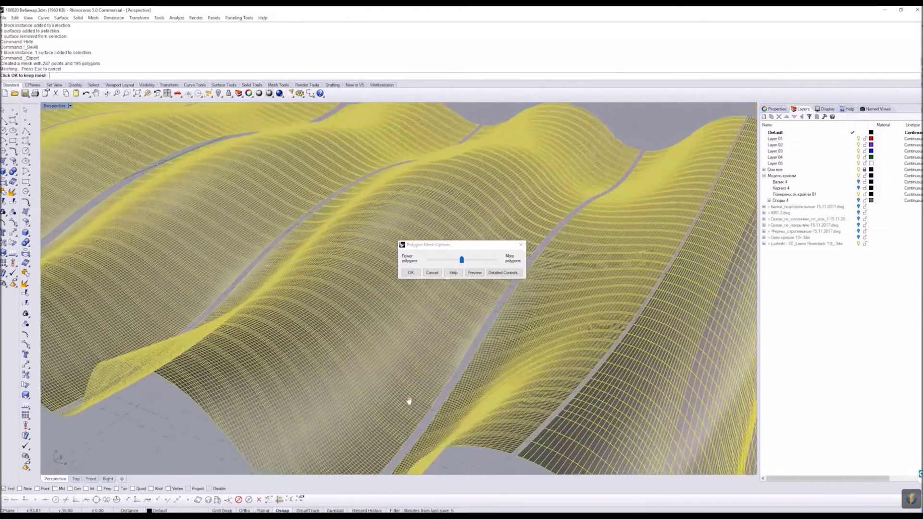
pyautogui.scroll(3, 438, 360)
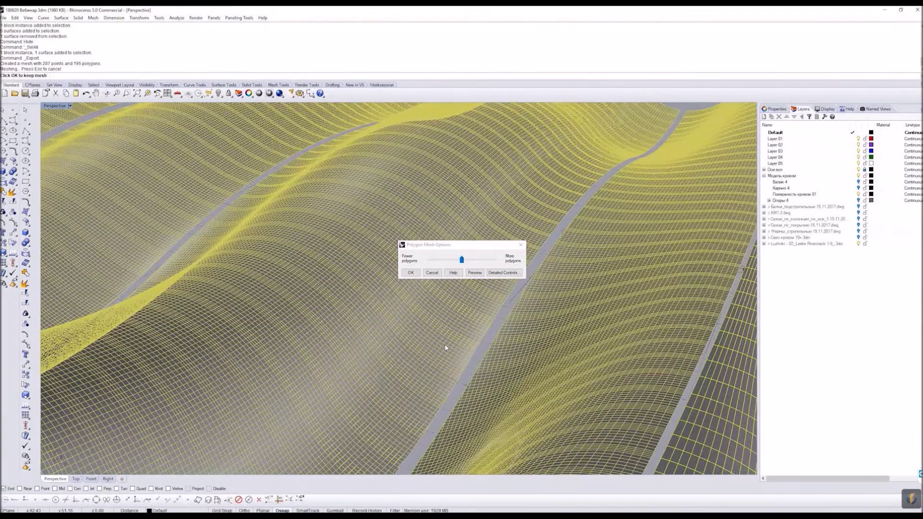
pyautogui.scroll(3, 446, 347)
# Step: Reduce the export mesh's polygon density in two stages toward fewer polygons, previewing the mesh after each change
pyautogui.moveTo(462, 259); pyautogui.dragTo(448, 259)
pyautogui.click(475, 273)
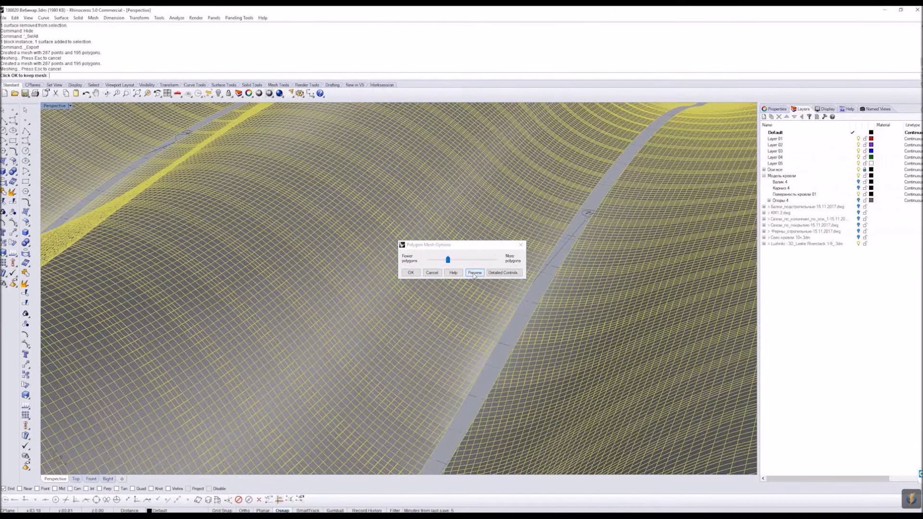
pyautogui.moveTo(448, 259); pyautogui.dragTo(442, 260)
pyautogui.click(475, 272)
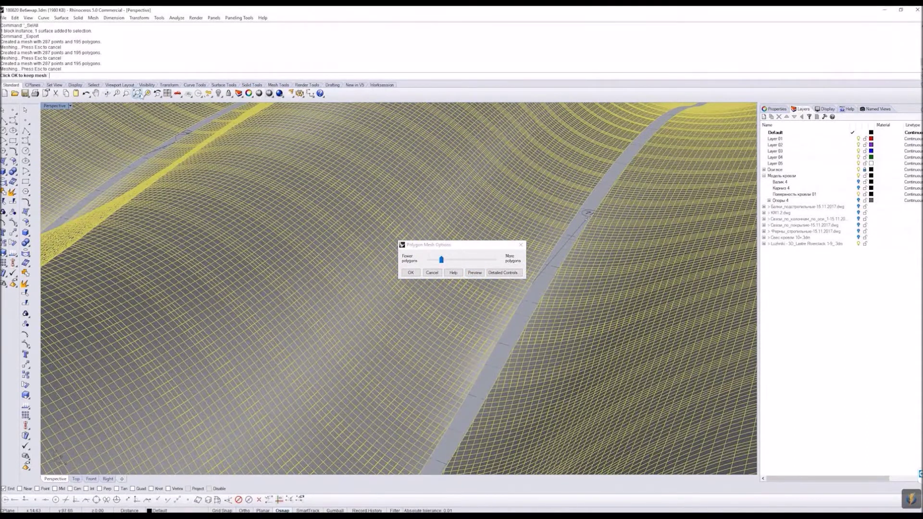
# Step: Check the reduced-density mesh over the whole roof and accept it to complete the GDL object export
pyautogui.click(137, 94)
pyautogui.moveTo(362, 304)
pyautogui.mouseDown(button='right')
pyautogui.moveTo(337, 278)
pyautogui.moveTo(358, 293)
pyautogui.moveTo(358, 276)
pyautogui.moveTo(398, 330)
pyautogui.mouseUp(button='right')
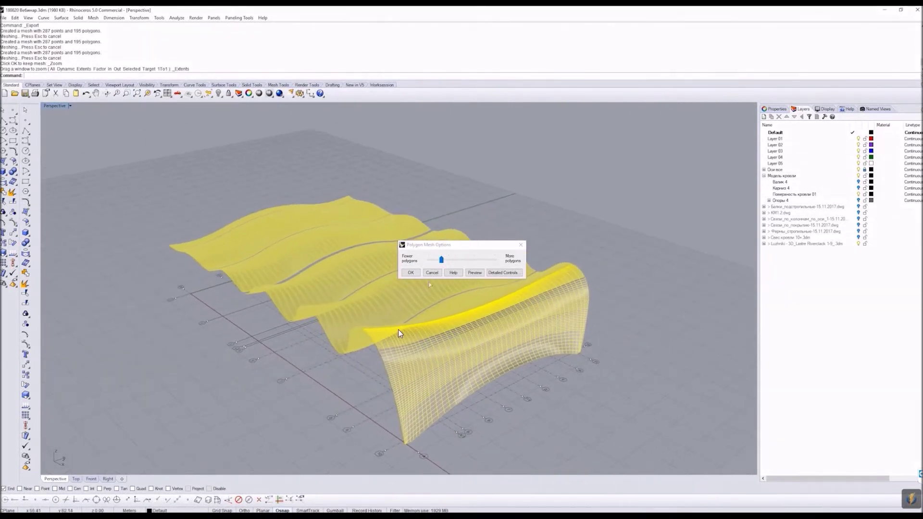
pyautogui.click(411, 273)
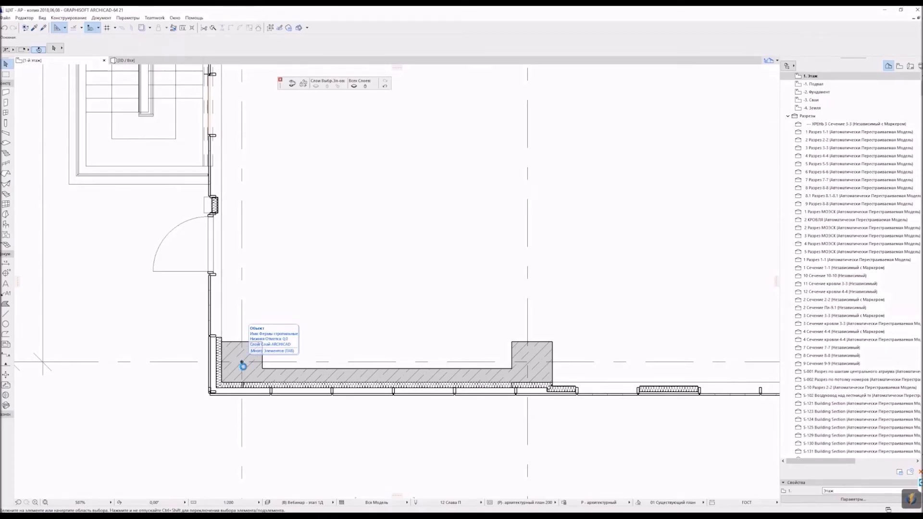
# Step: In ArchiCAD, find and select the object named Поверхность кровли фин.gsm using the element search criteria
pyautogui.click(242, 426)
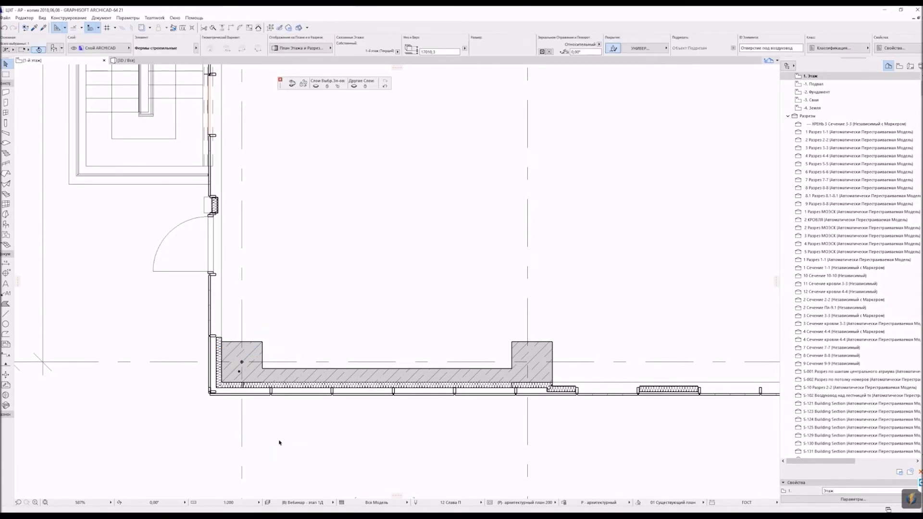
pyautogui.click(26, 27)
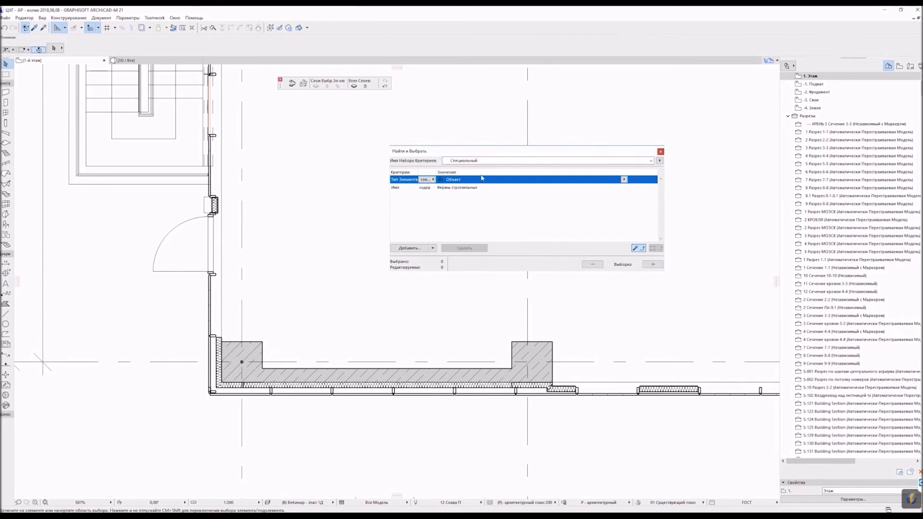
pyautogui.click(556, 189)
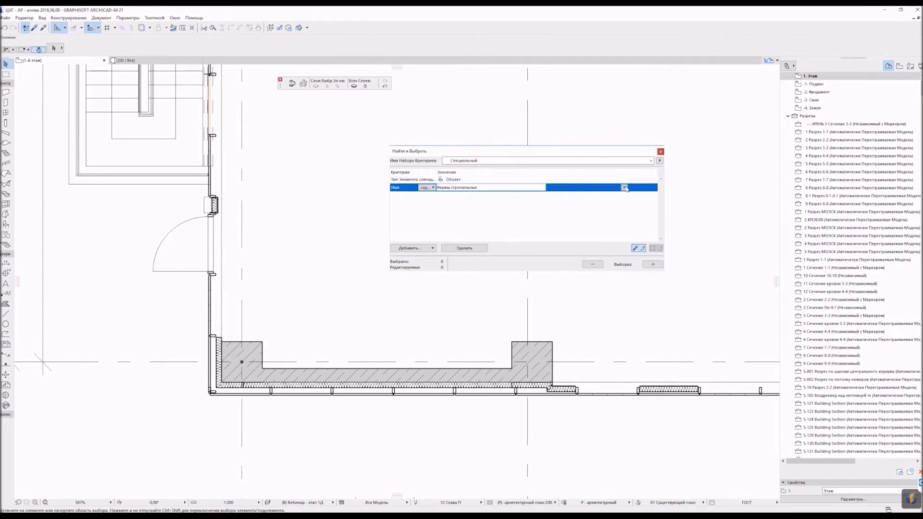
pyautogui.moveTo(462, 171); pyautogui.dragTo(461, 195)
pyautogui.click(428, 191)
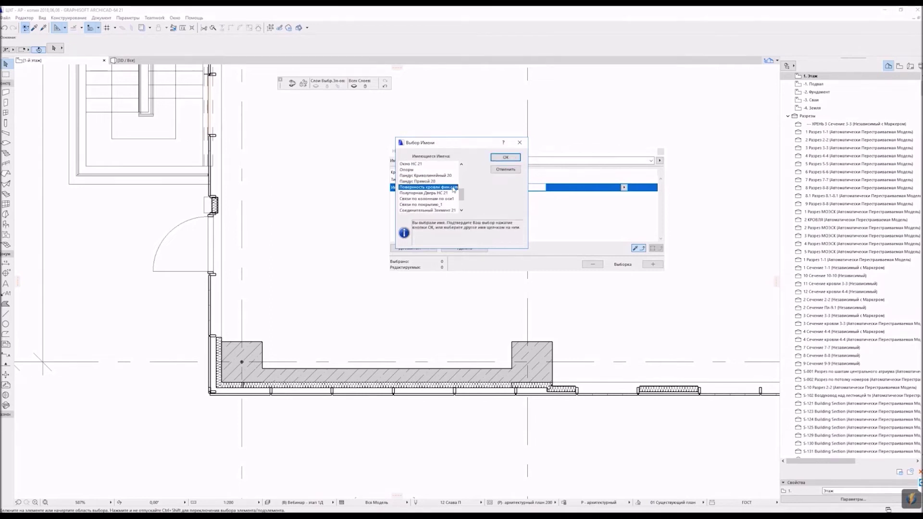
pyautogui.click(512, 159)
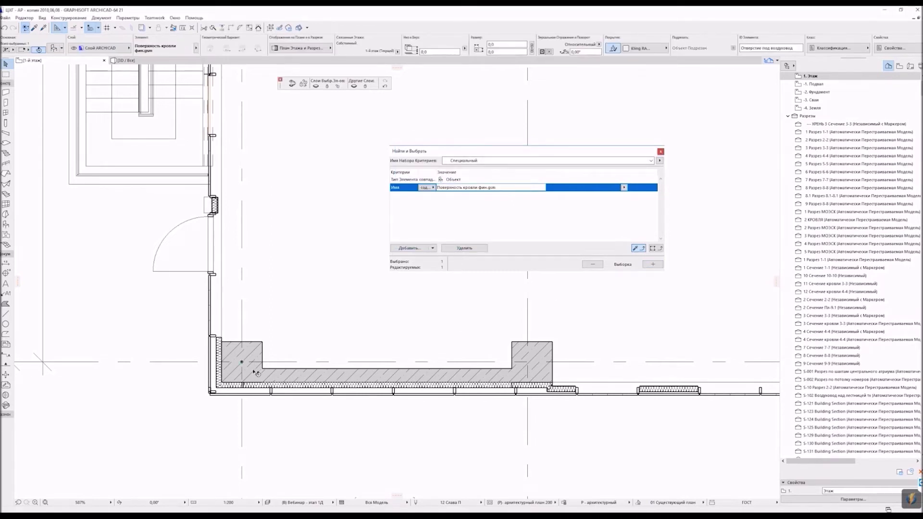
# Step: Replace the selected roof object's library part with Поверхность кровли фин from the embedded library folder Поверхность кровли
pyautogui.scroll(5, 243, 368)
pyautogui.scroll(-5, 247, 343)
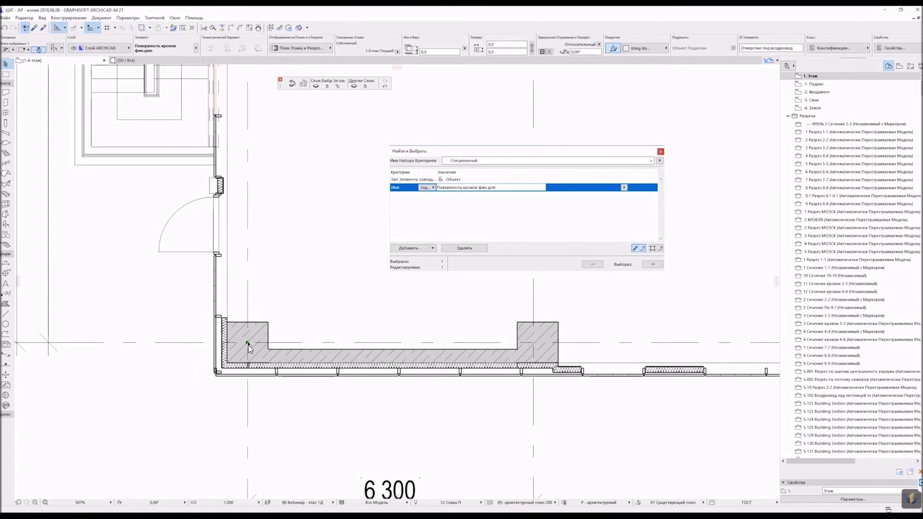
pyautogui.doubleClick(249, 345)
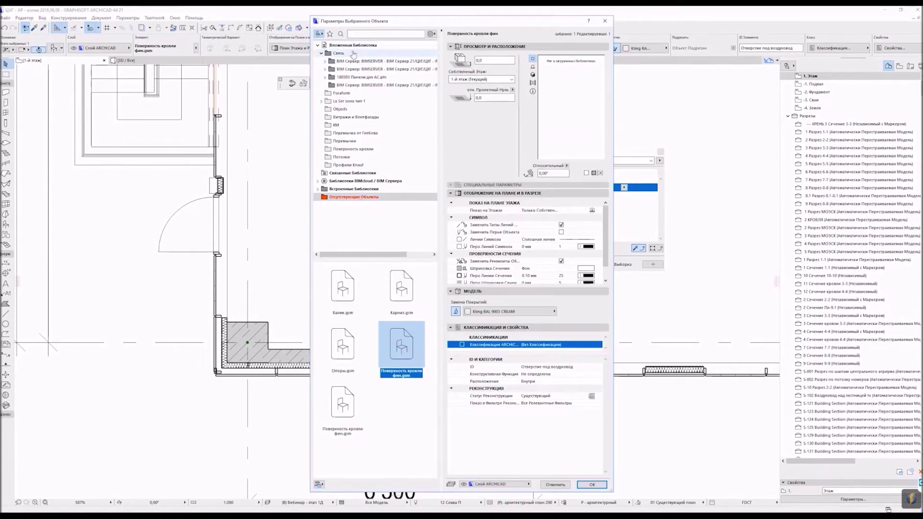
pyautogui.click(359, 150)
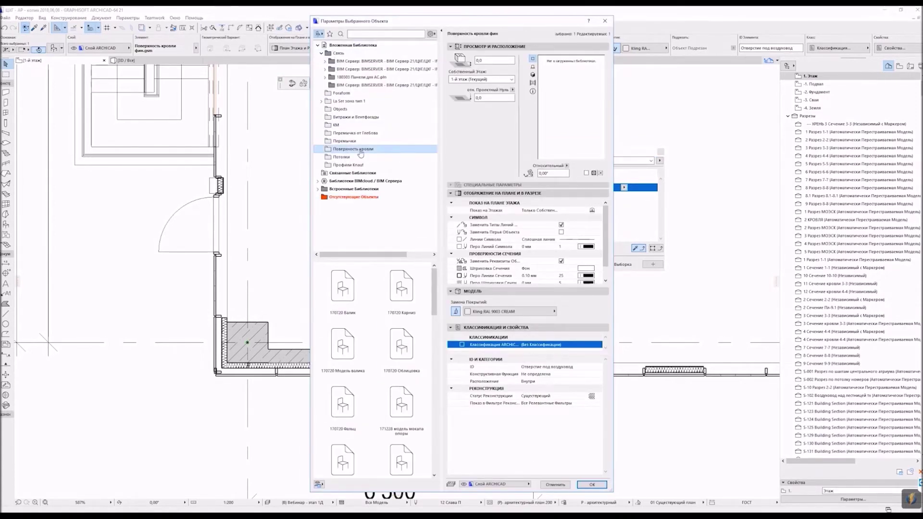
pyautogui.scroll(-5, 357, 403)
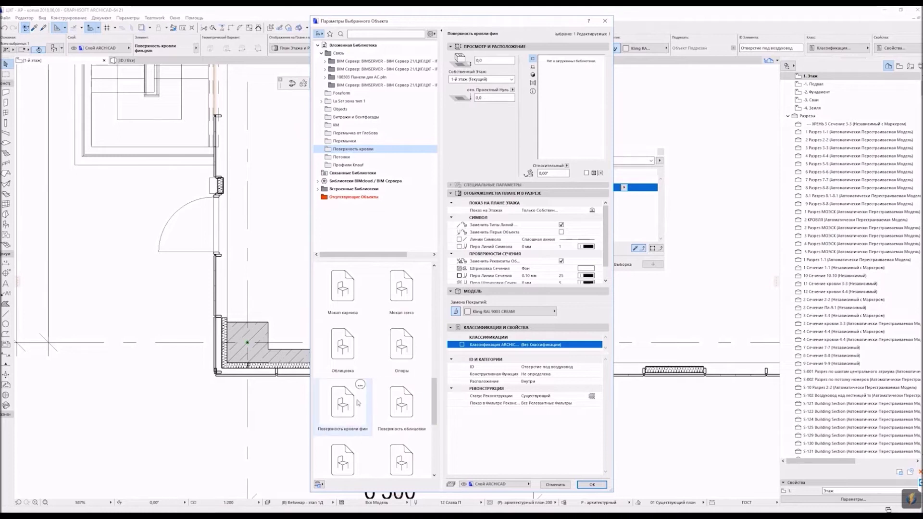
pyautogui.click(358, 403)
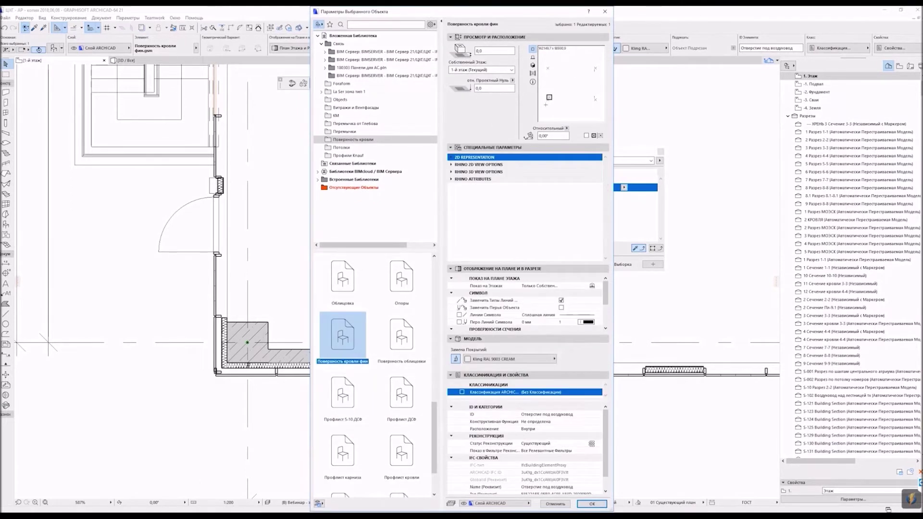
# Step: Set the roof object's Cut Pen in 2D Representation to a black 0.20 mm pen and apply the object settings
pyautogui.click(458, 157)
pyautogui.click(587, 193)
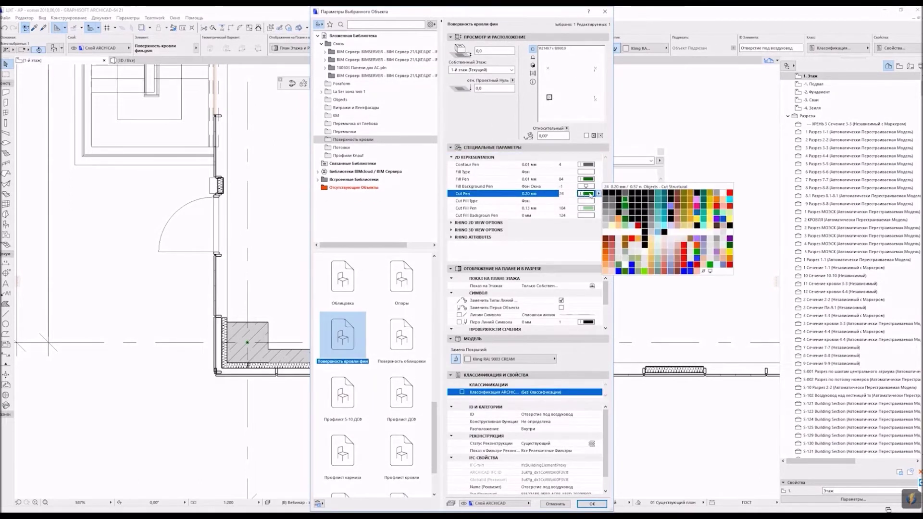
pyautogui.click(636, 210)
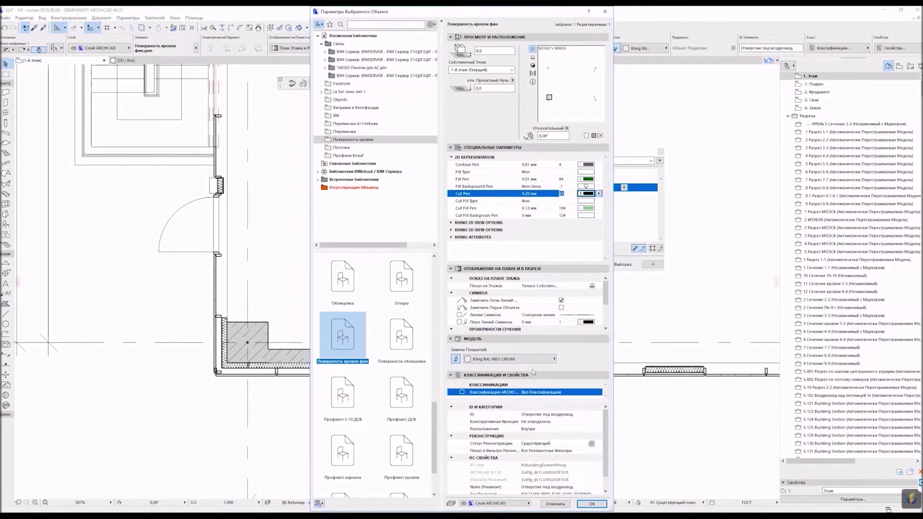
pyautogui.click(599, 504)
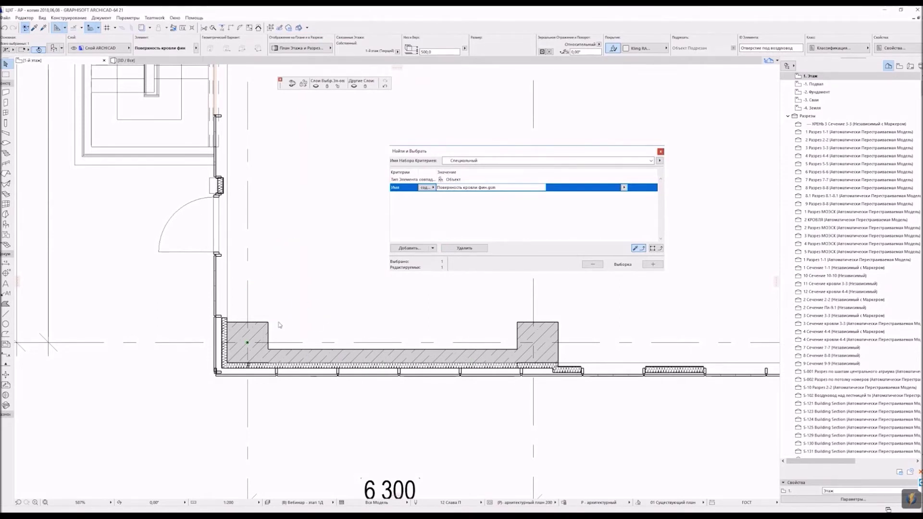
# Step: Deselect the roof object, close the element search and show the whole building model in 3D
pyautogui.click(209, 430)
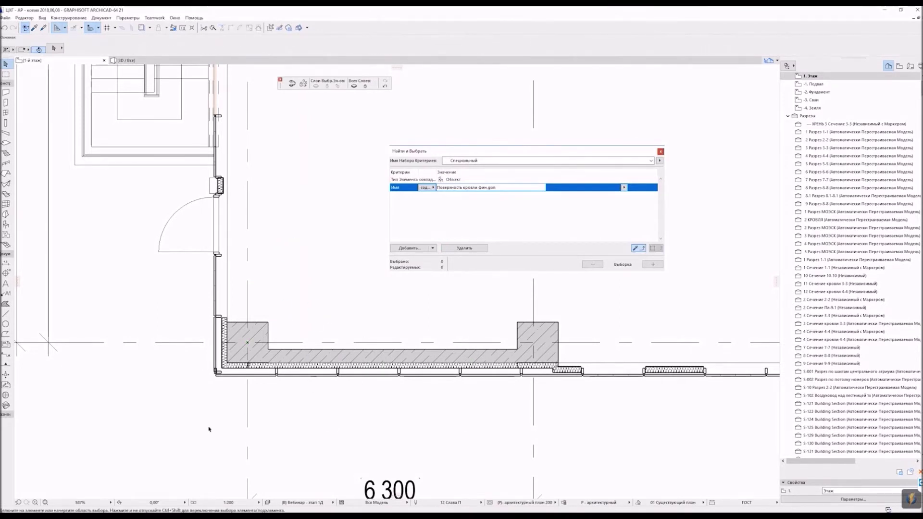
pyautogui.click(46, 502)
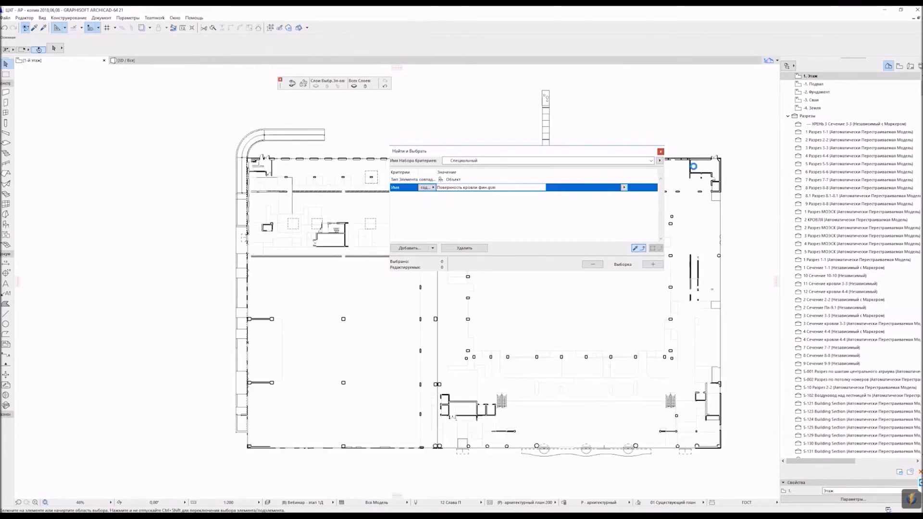
pyautogui.click(660, 151)
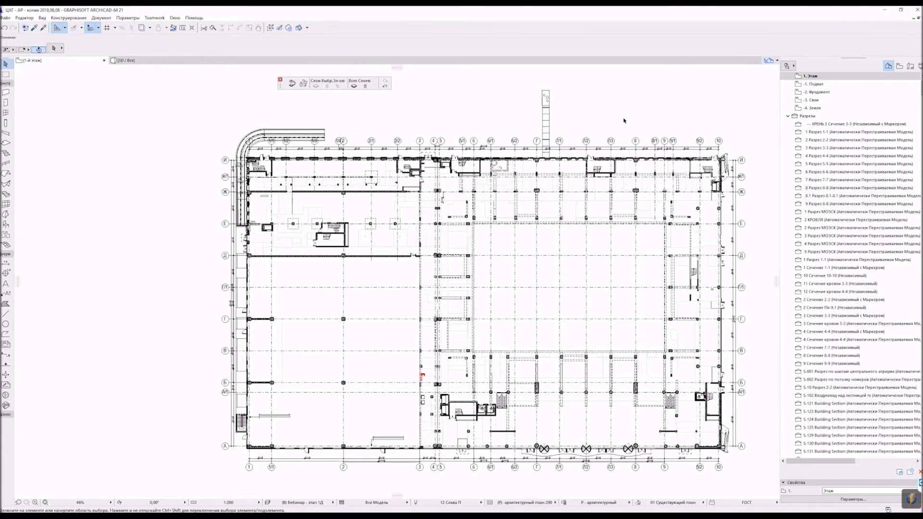
pyautogui.rightClick(608, 104)
pyautogui.click(645, 207)
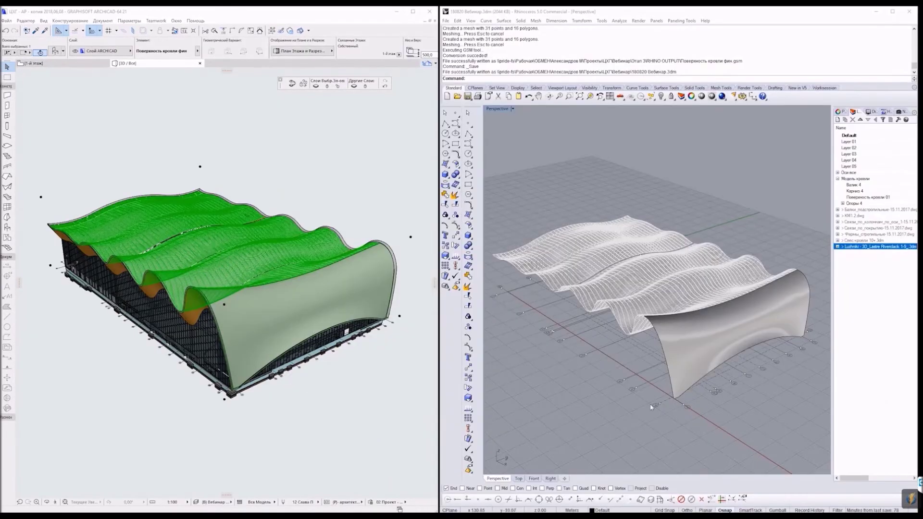
# Step: Compare the paneled roof in the ArchiCAD 3D model with the Rhino roof model from the opposite corner
pyautogui.click(345, 413)
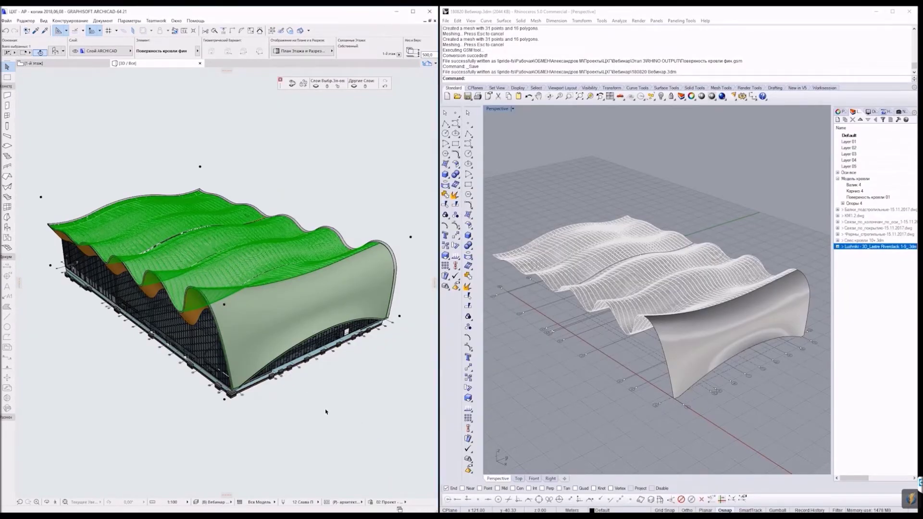
pyautogui.rightClick(302, 418)
pyautogui.click(285, 449)
pyautogui.moveTo(339, 410); pyautogui.dragTo(332, 427)
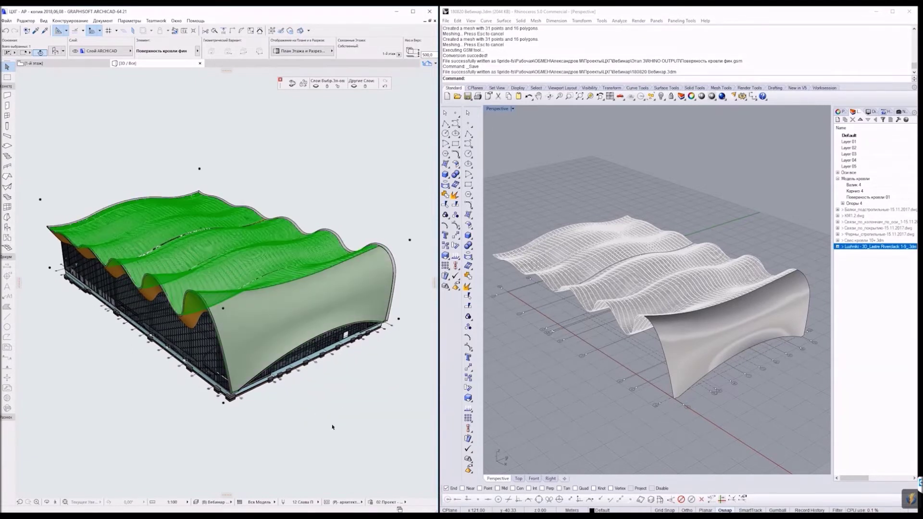
pyautogui.click(332, 427)
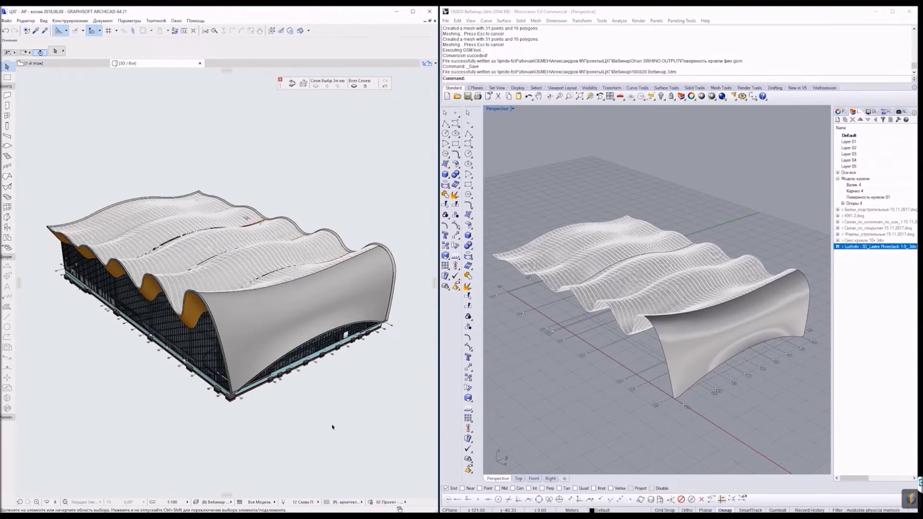
pyautogui.moveTo(329, 417); pyautogui.dragTo(370, 386)
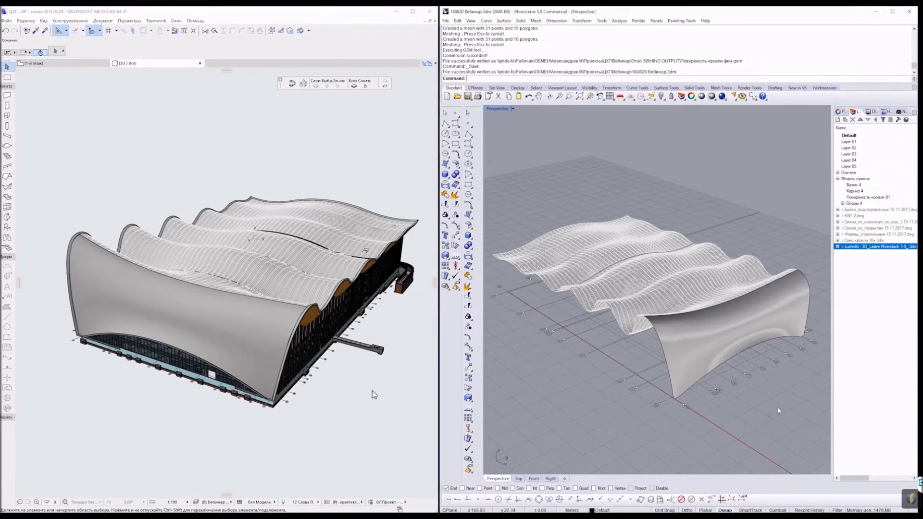
pyautogui.moveTo(778, 410); pyautogui.dragTo(597, 421, button='right')
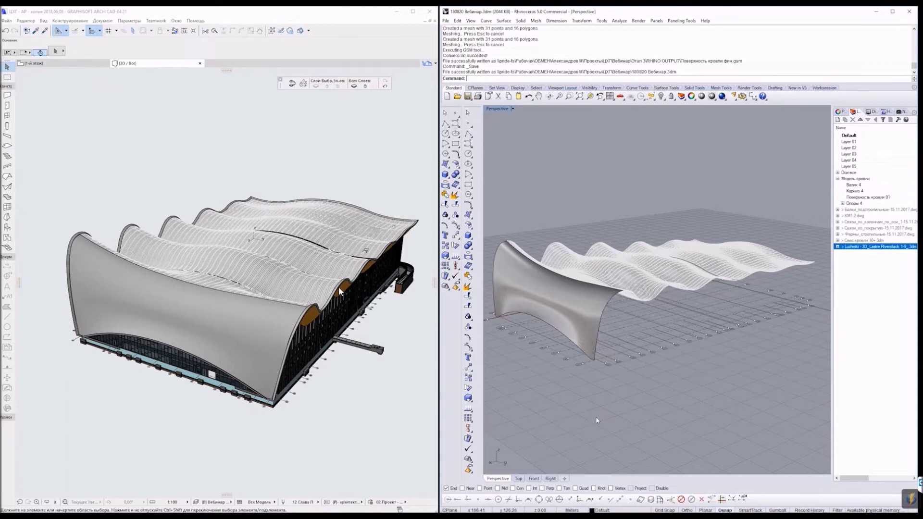
pyautogui.moveTo(597, 420); pyautogui.dragTo(635, 423, button='right')
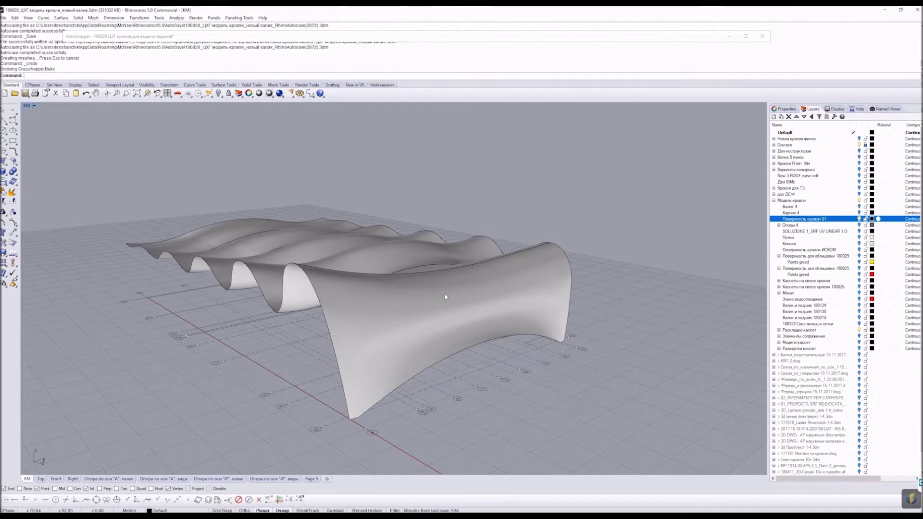
# Step: Examine the cassette division groups in the Grasshopper definition and the cassette preview along the roof edges in Rhino
pyautogui.doubleClick(665, 39)
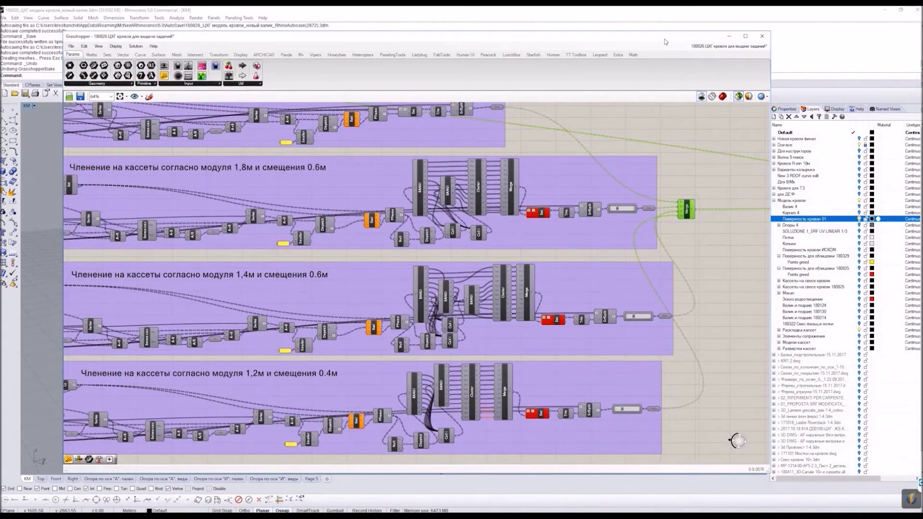
pyautogui.scroll(-6, 574, 240)
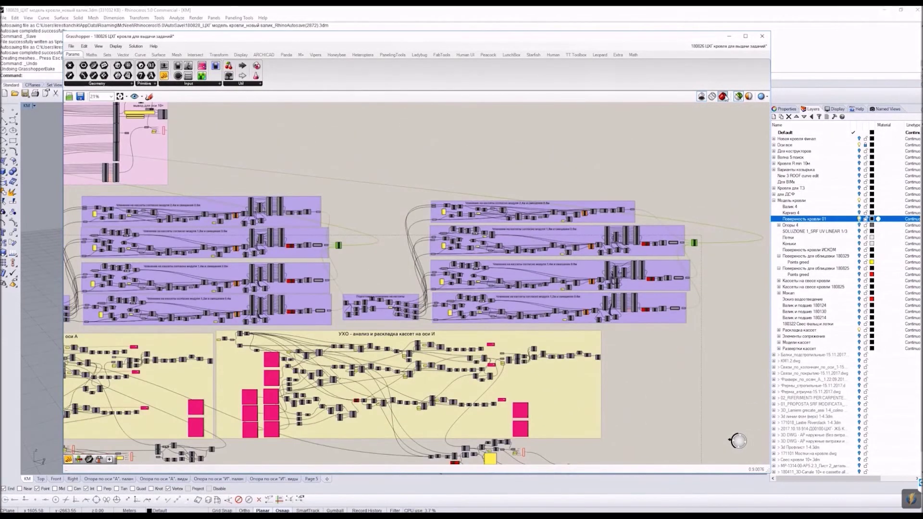
pyautogui.doubleClick(670, 38)
pyautogui.moveTo(601, 307); pyautogui.dragTo(474, 298, button='right')
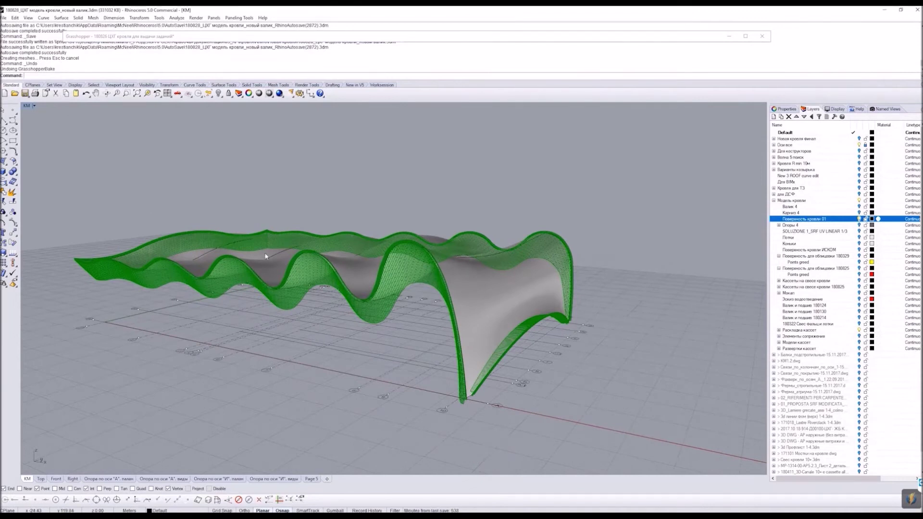
pyautogui.scroll(2, 364, 289)
pyautogui.hotkey('ctrl', 'alt', 'e')
pyautogui.moveTo(400, 281); pyautogui.dragTo(541, 165, button='right')
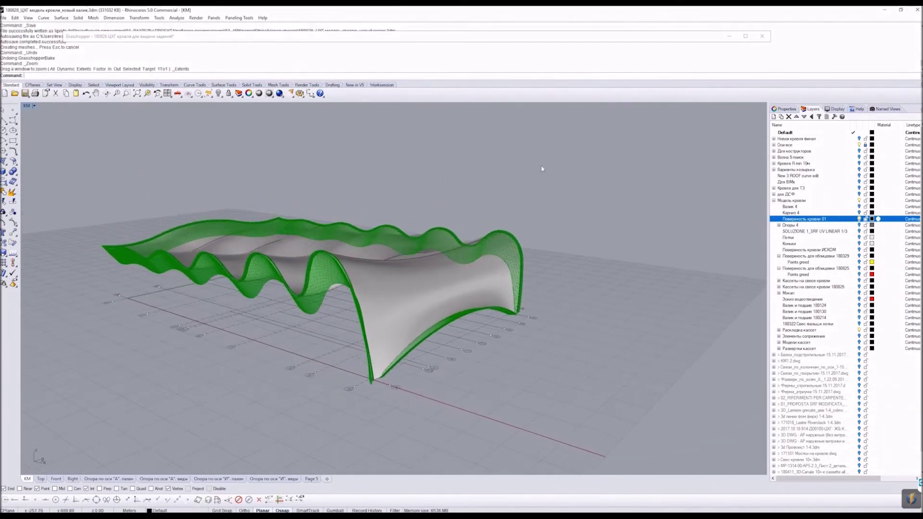
# Step: Bake the selected Grasshopper cassette geometry into the Rhino roof model
pyautogui.doubleClick(540, 39)
pyautogui.rightClick(670, 149)
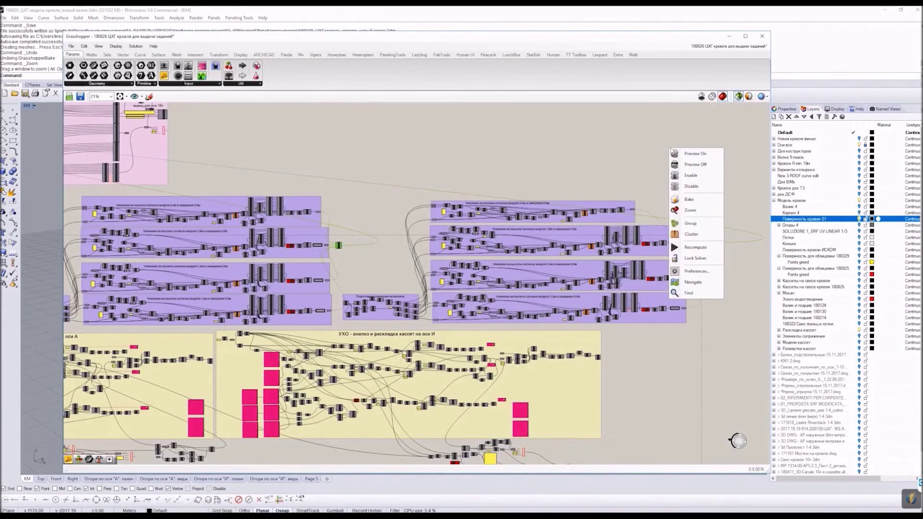
pyautogui.click(691, 199)
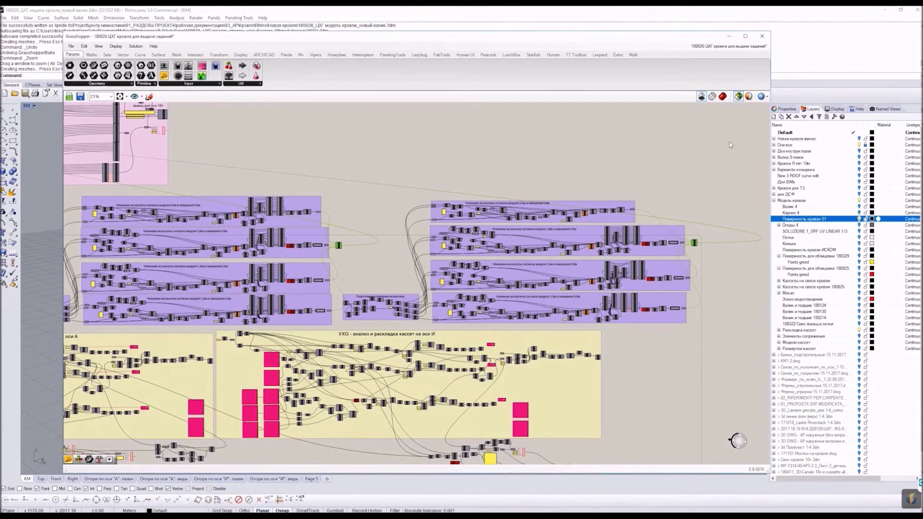
pyautogui.doubleClick(664, 39)
# Step: Add the layers кассеты "уха" ось И and кассеты карниза ось 10+ to the layer selection and select all objects on the chosen cassette layers
pyautogui.moveTo(471, 308)
pyautogui.mouseDown(button='right')
pyautogui.moveTo(515, 313)
pyautogui.moveTo(354, 314)
pyautogui.moveTo(583, 324)
pyautogui.moveTo(394, 335)
pyautogui.mouseUp(button='right')
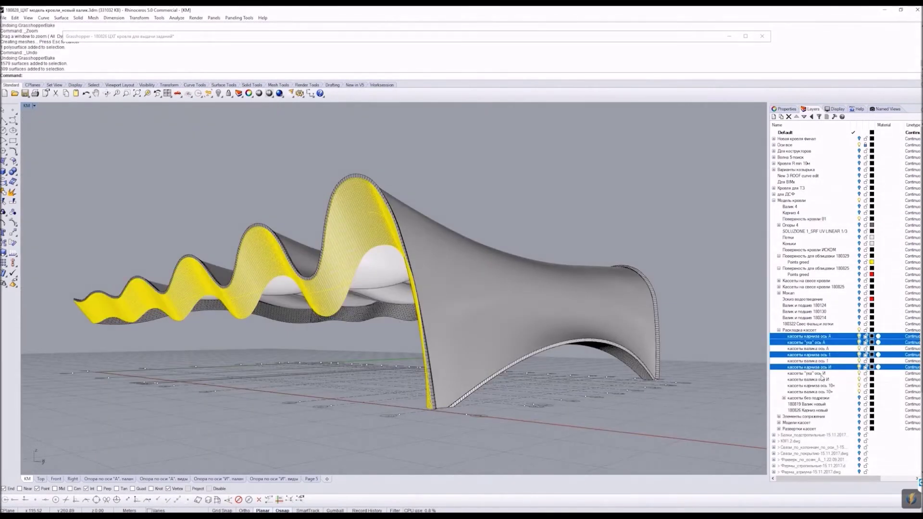
pyautogui.keyDown('ctrl'); pyautogui.click(834, 374); pyautogui.keyUp('ctrl')
pyautogui.keyDown('ctrl'); pyautogui.click(826, 385); pyautogui.keyUp('ctrl')
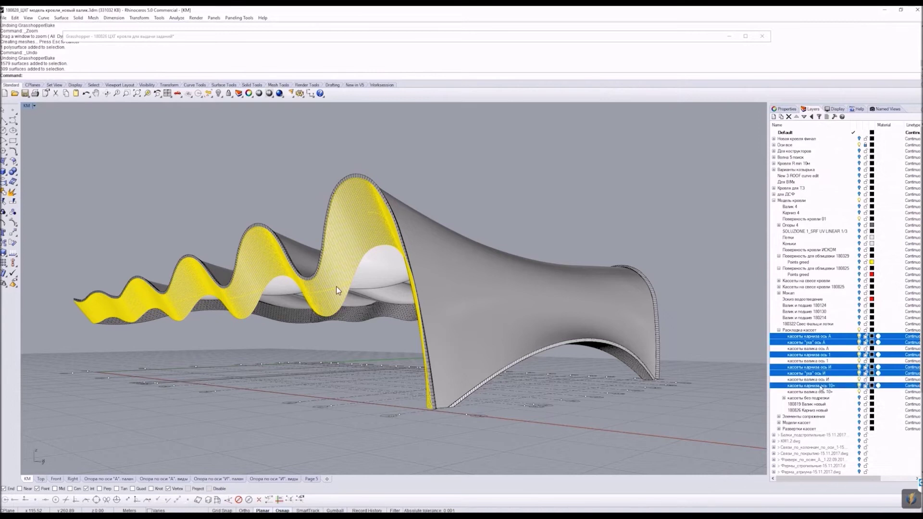
pyautogui.rightClick(822, 385)
pyautogui.click(848, 354)
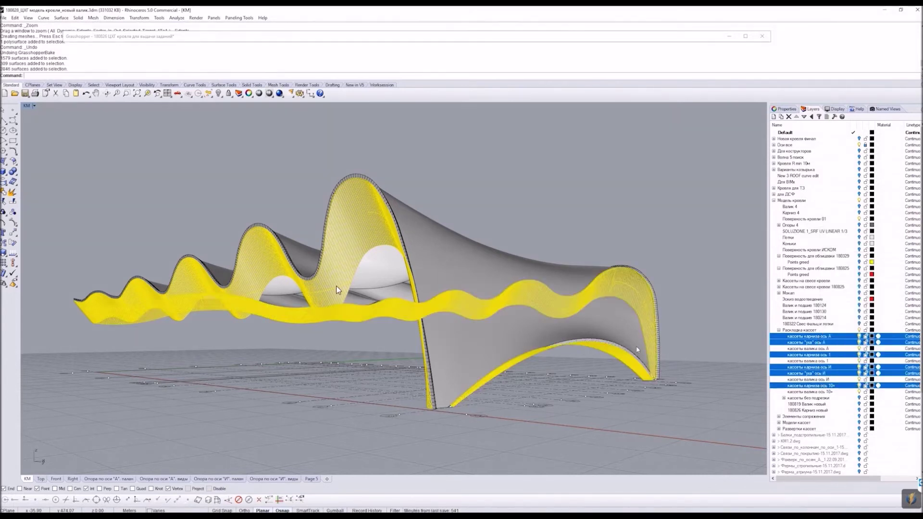
# Step: Export the selected cassettes as an ArchiCAD GDL object, replacing Карниз кассеты.gsm in the RHINO OUTPUT folder
pyautogui.hotkey('ctrl', 'shift', 'e')
pyautogui.moveTo(237, 45); pyautogui.dragTo(382, 112)
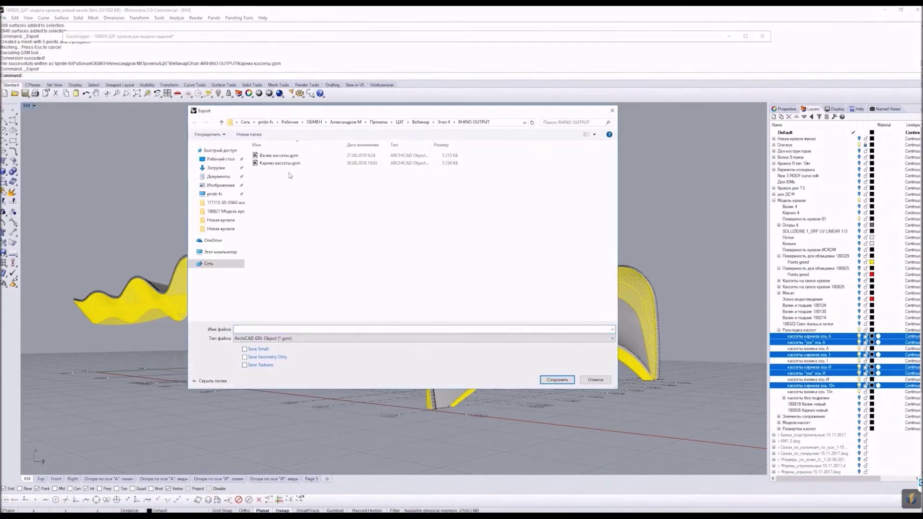
pyautogui.click(284, 164)
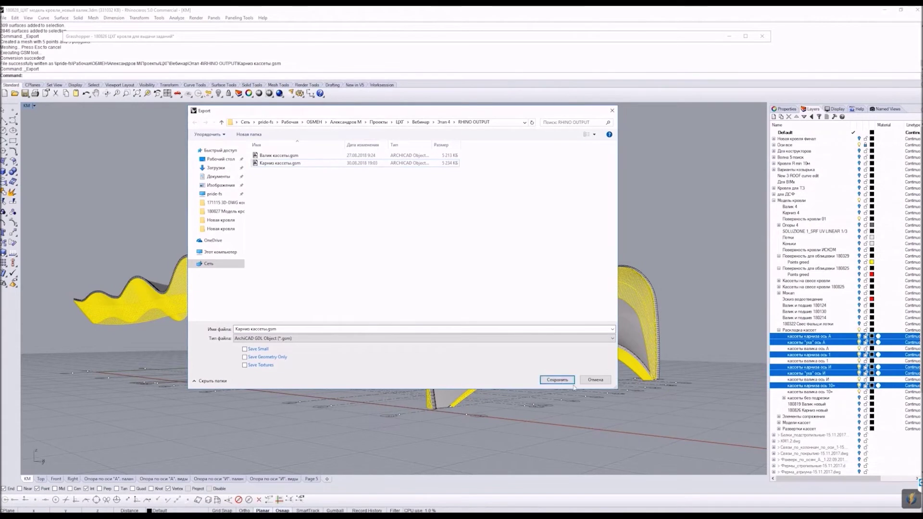
pyautogui.click(558, 380)
pyautogui.click(483, 266)
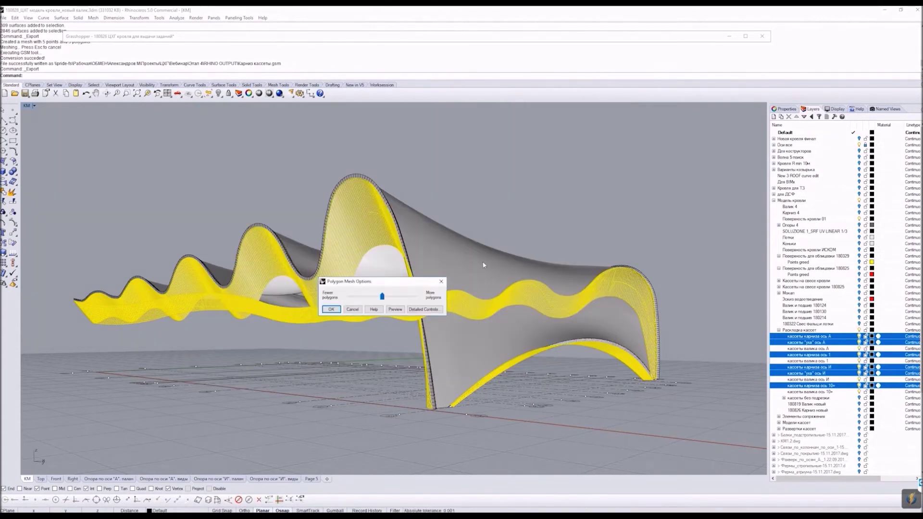
# Step: Lower the polygon mesh density for the cornice cassettes, check the mesh preview on the roof edge and complete the export
pyautogui.moveTo(383, 297); pyautogui.dragTo(365, 297)
pyautogui.scroll(5, 362, 203)
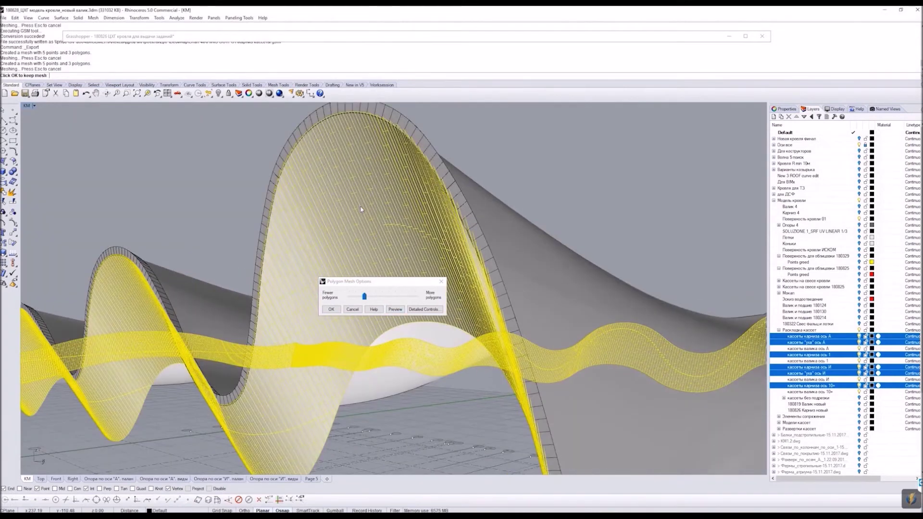
pyautogui.moveTo(362, 203); pyautogui.dragTo(372, 235, button='right')
pyautogui.moveTo(367, 298); pyautogui.dragTo(356, 297)
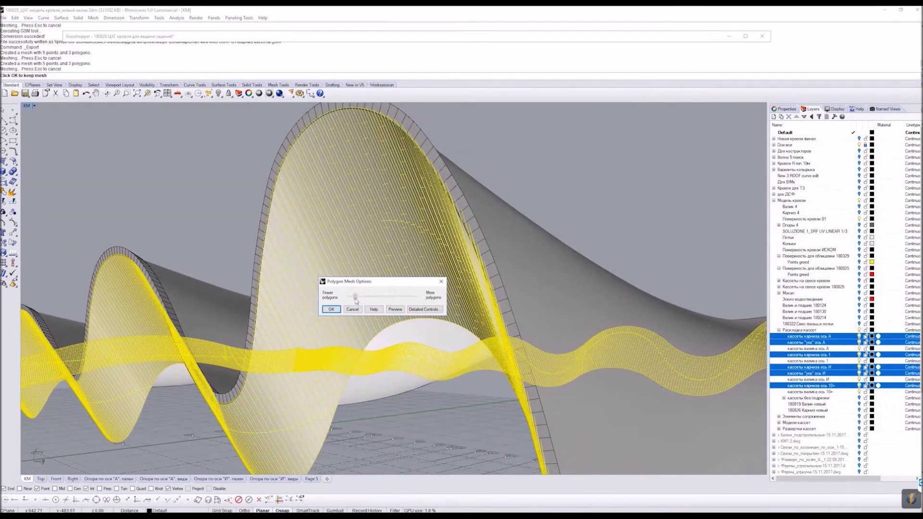
pyautogui.click(332, 309)
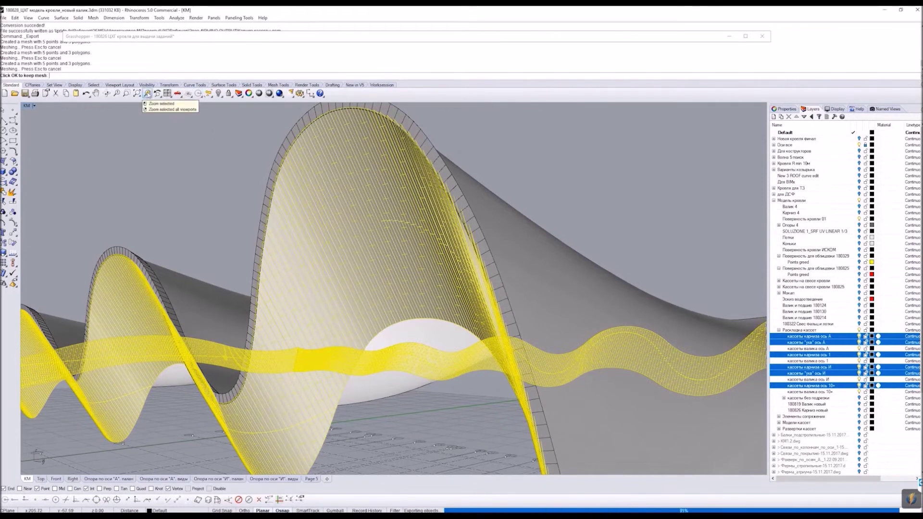
# Step: Select all objects on the layers кассеты валика ось А, ось 1, ось И and ось 10+
pyautogui.click(148, 95)
pyautogui.click(808, 348)
pyautogui.keyDown('ctrl'); pyautogui.click(808, 361); pyautogui.keyUp('ctrl')
pyautogui.keyDown('ctrl'); pyautogui.click(837, 380); pyautogui.keyUp('ctrl')
pyautogui.keyDown('ctrl'); pyautogui.click(829, 391); pyautogui.keyUp('ctrl')
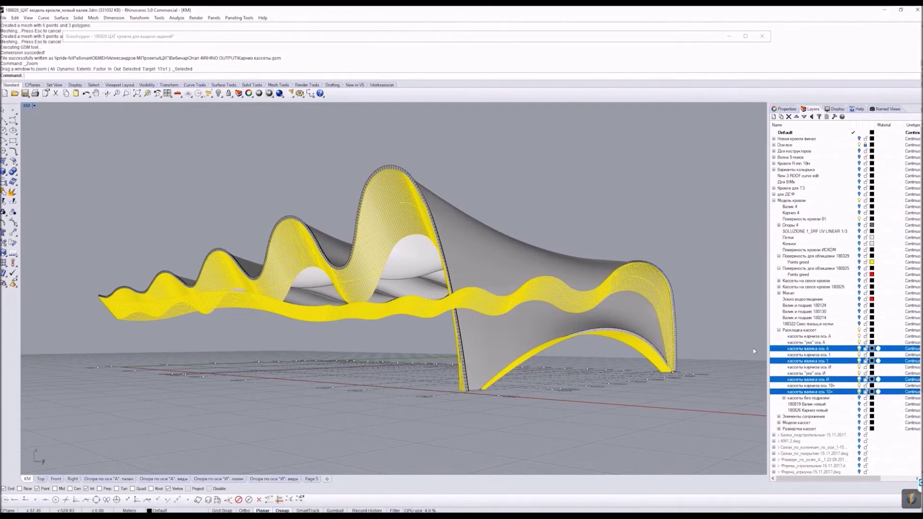
pyautogui.press('Escape')
pyautogui.rightClick(804, 350)
pyautogui.click(849, 461)
pyautogui.rightClick(127, 56)
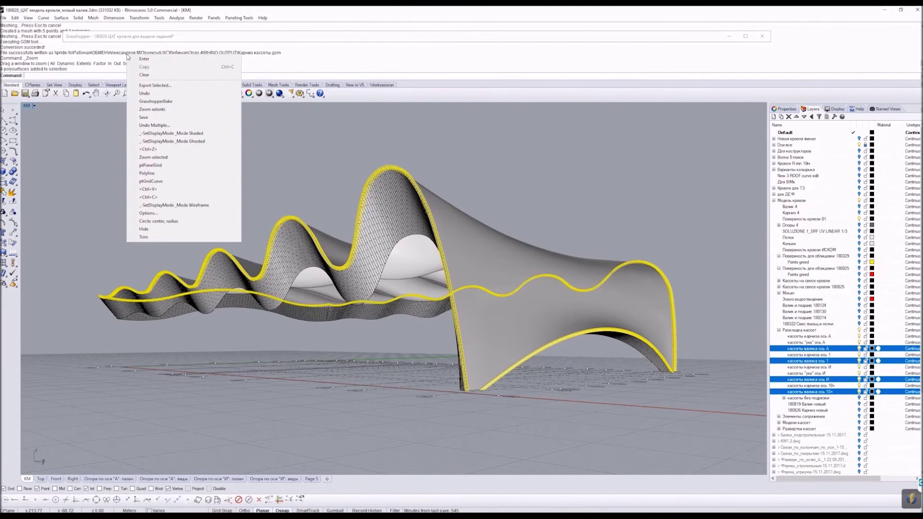
pyautogui.click(155, 85)
pyautogui.click(279, 155)
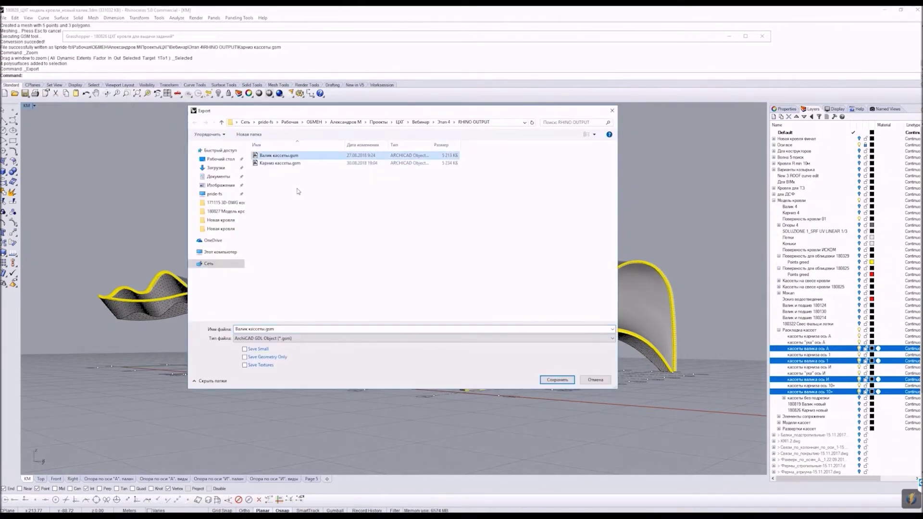
pyautogui.click(557, 379)
pyautogui.click(483, 264)
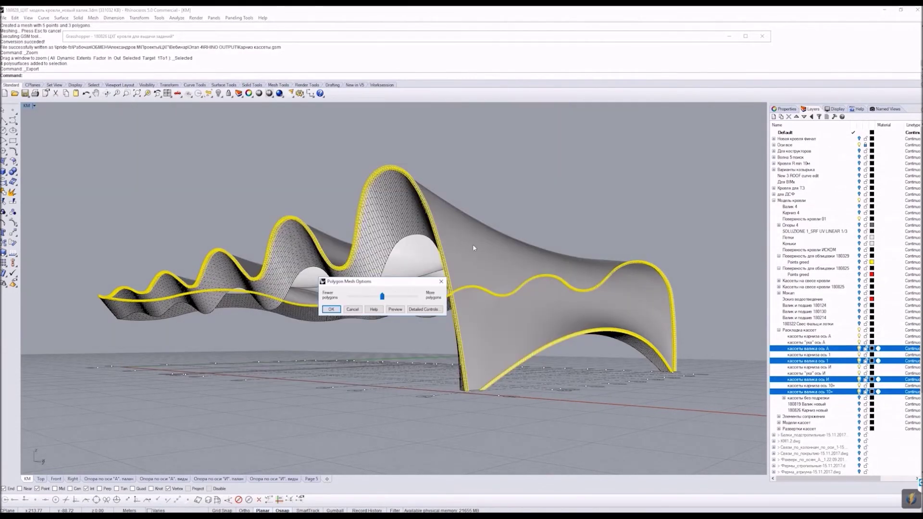
pyautogui.click(352, 309)
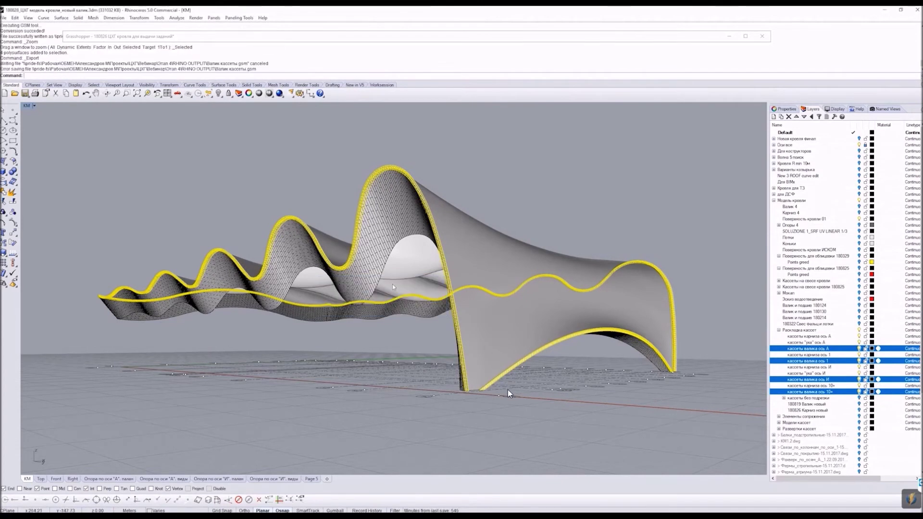
# Step: Explode the selected edge-roll polysurfaces and export them as an ArchiCAD GDL object, replacing Валик кассеты.gsm
pyautogui.write('explod')
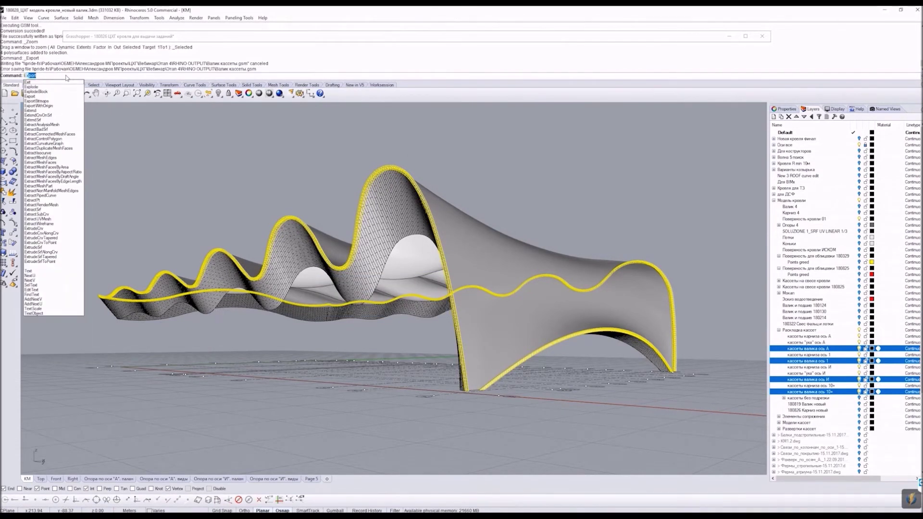
pyautogui.press('Return')
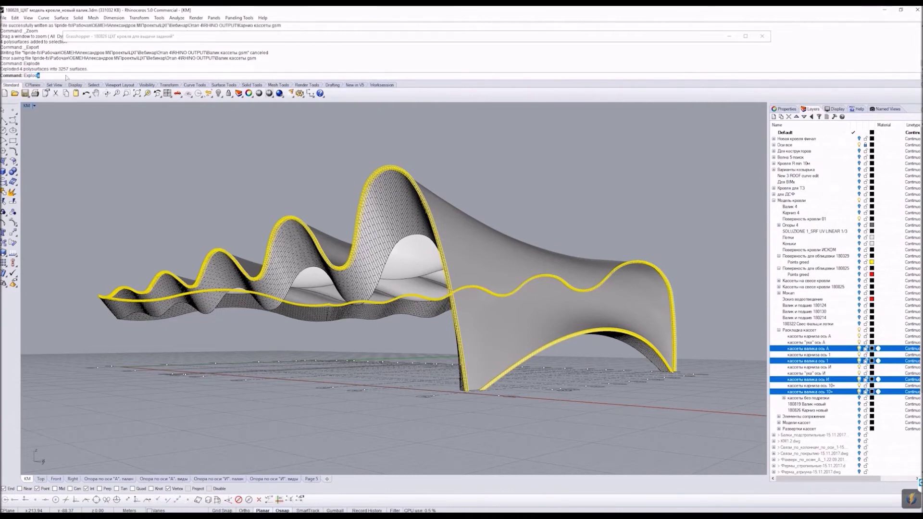
pyautogui.rightClick(205, 59)
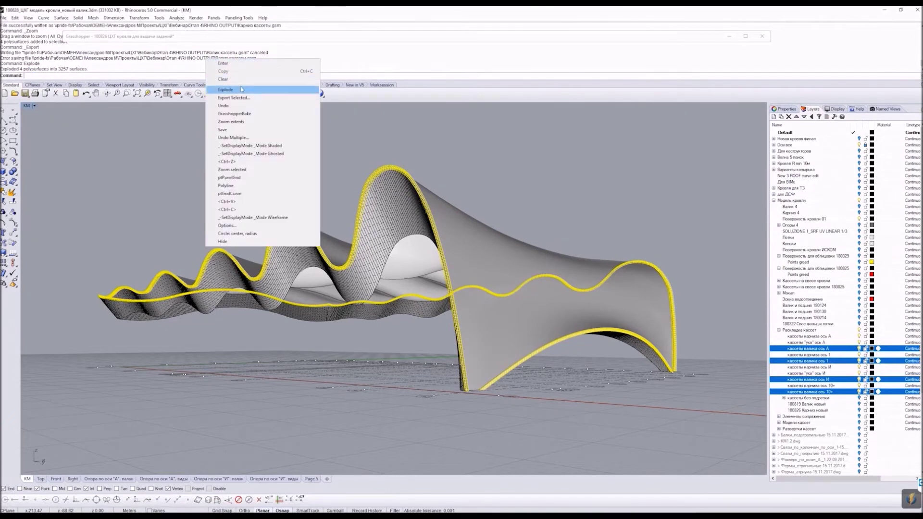
pyautogui.click(231, 98)
pyautogui.click(283, 155)
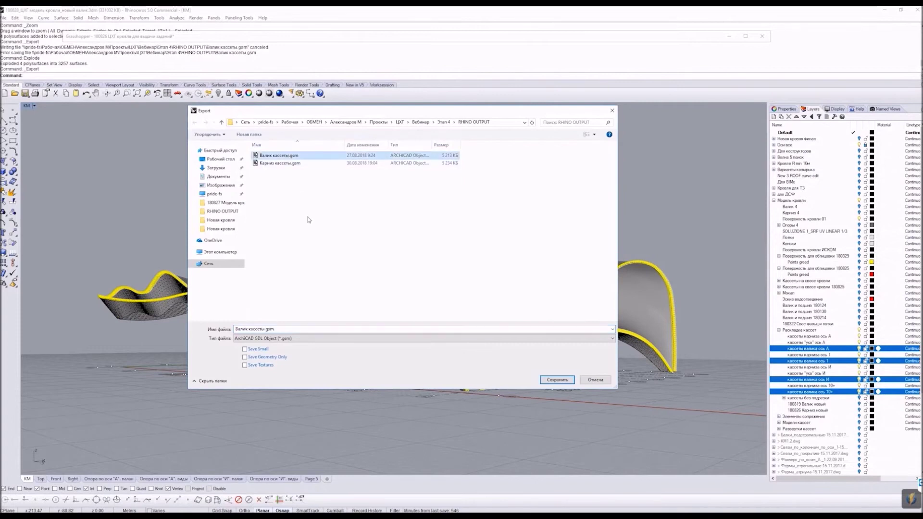
pyautogui.click(566, 381)
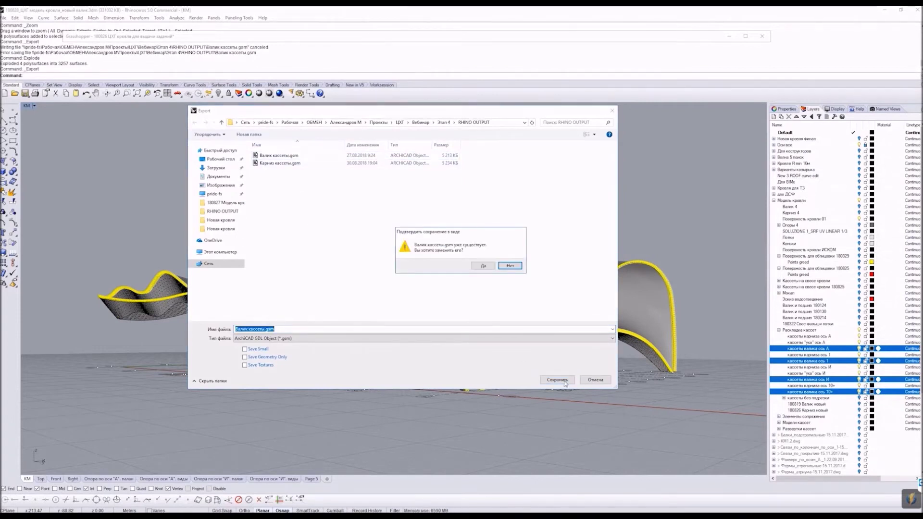
pyautogui.click(483, 265)
# Step: Reduce the polygon mesh density for the edge-roll cassettes, preview the mesh up close and complete the export
pyautogui.moveTo(382, 297); pyautogui.dragTo(362, 297)
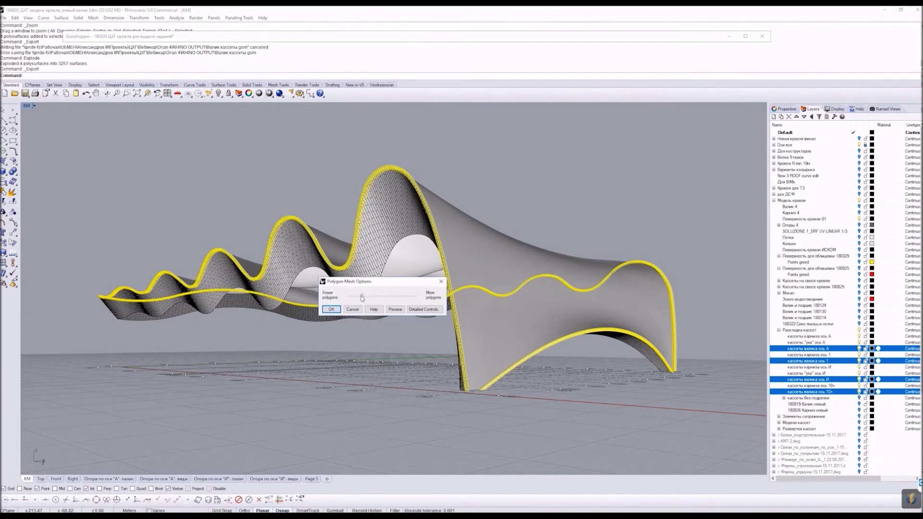
pyautogui.click(389, 310)
pyautogui.scroll(5, 367, 209)
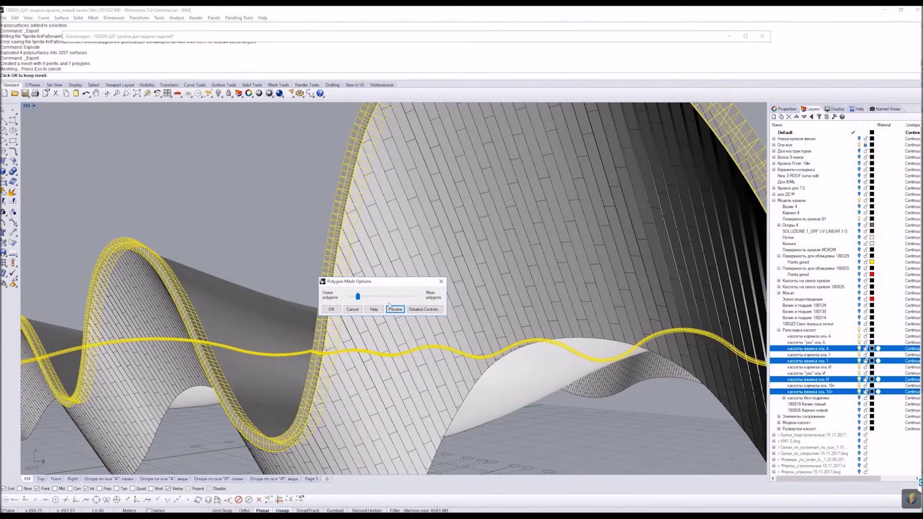
pyautogui.moveTo(358, 297); pyautogui.dragTo(361, 297)
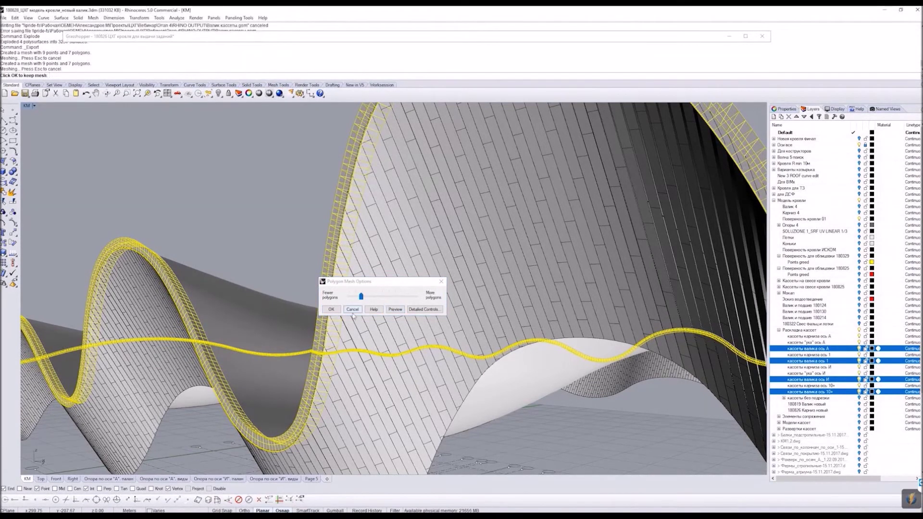
pyautogui.click(332, 310)
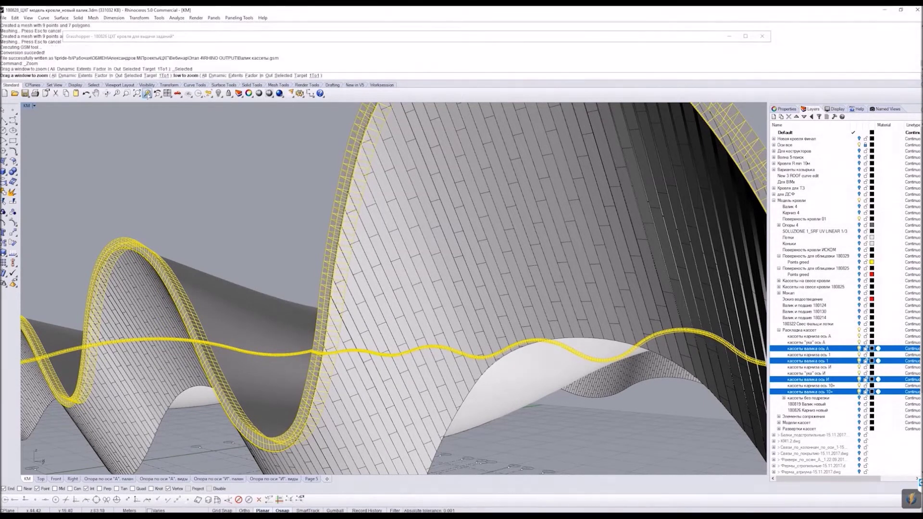
pyautogui.hotkey('ctrl', 'alt', 'e')
pyautogui.moveTo(437, 250); pyautogui.dragTo(412, 268, button='right')
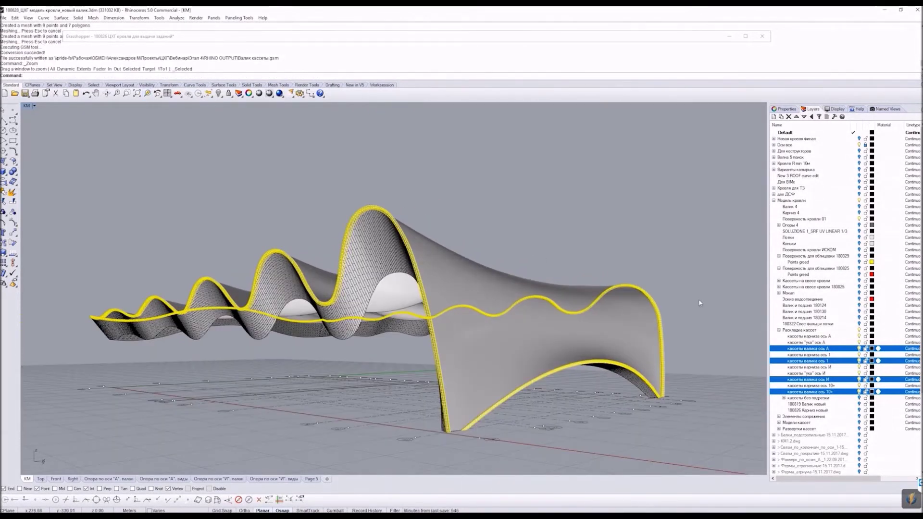
# Step: Switch to the ArchiCAD project and open its Library Manager
pyautogui.hotkey('alt', 'Tab')
pyautogui.scroll(-2, 476, 263)
pyautogui.click(5, 18)
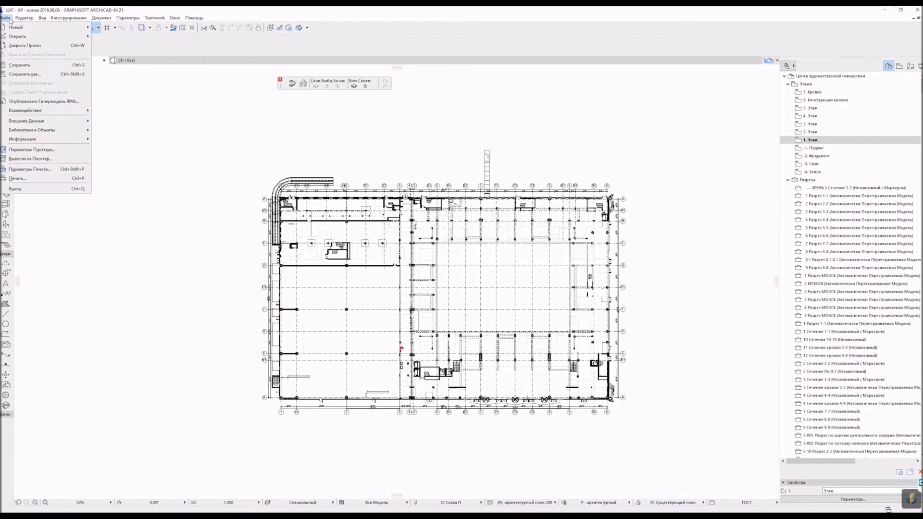
pyautogui.moveTo(52, 130)
pyautogui.click(119, 130)
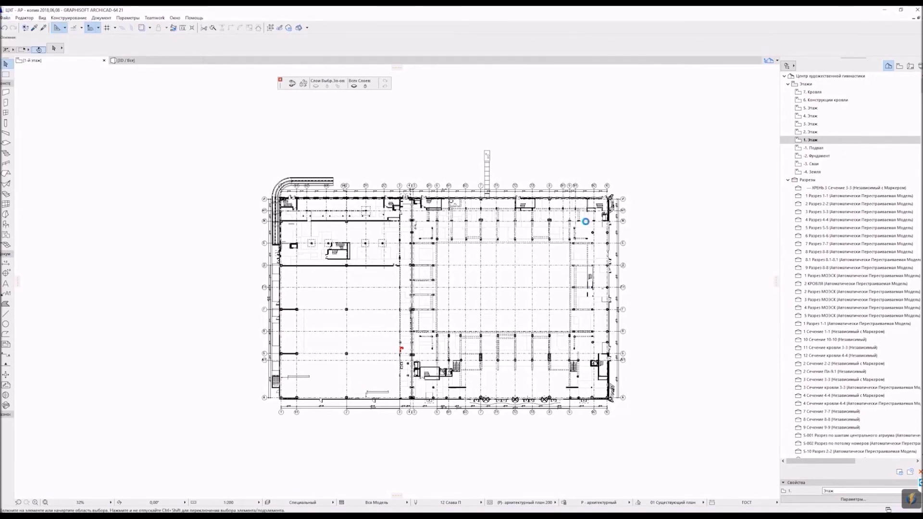
# Step: Open the Этап 4 folder in File Explorer, copy its path and return to the Library Manager
pyautogui.click(114, 500)
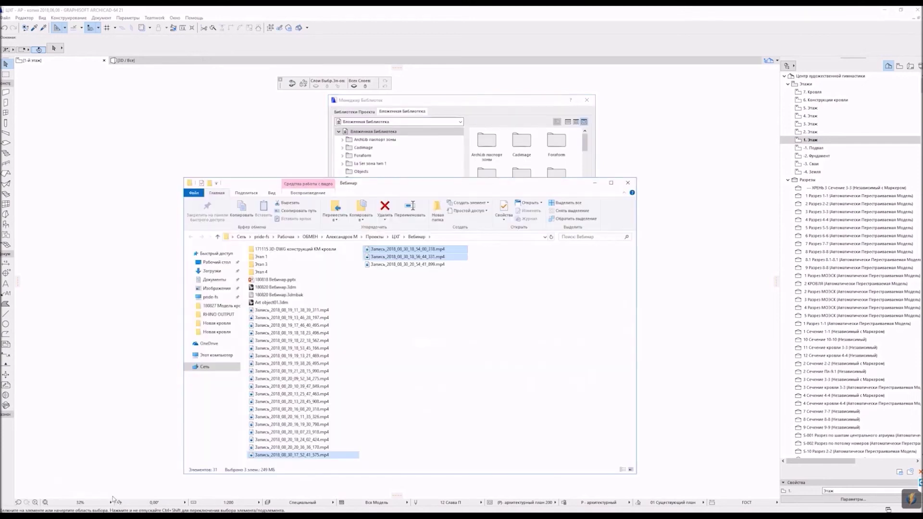
pyautogui.doubleClick(262, 271)
pyautogui.click(456, 236)
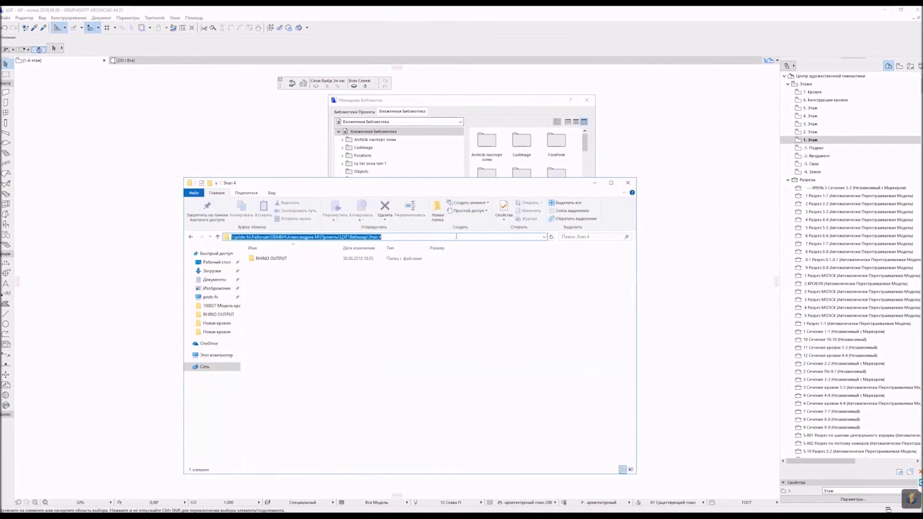
pyautogui.click(594, 184)
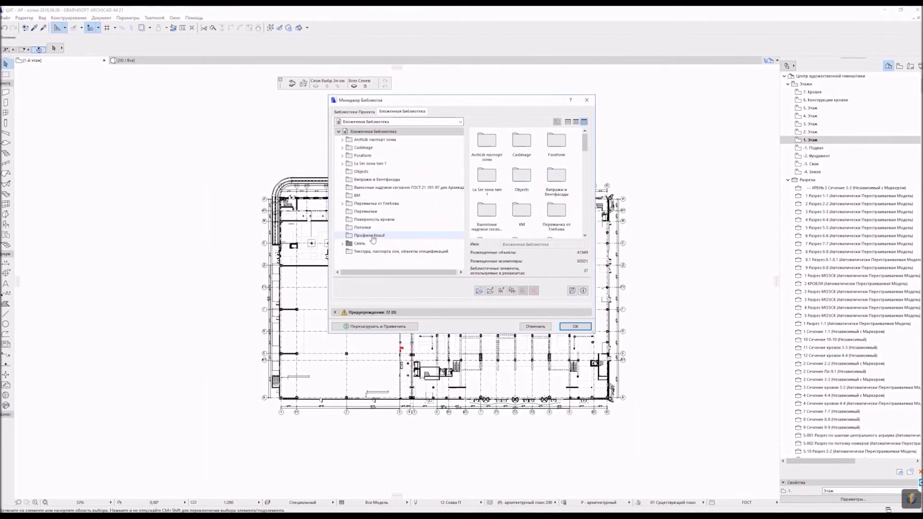
# Step: Add Валик кассеты.gsm and Карниз кассеты.gsm from RHINO OUTPUT to the embedded library folder Поверхность кровли and close the loading report
pyautogui.click(380, 221)
pyautogui.click(501, 290)
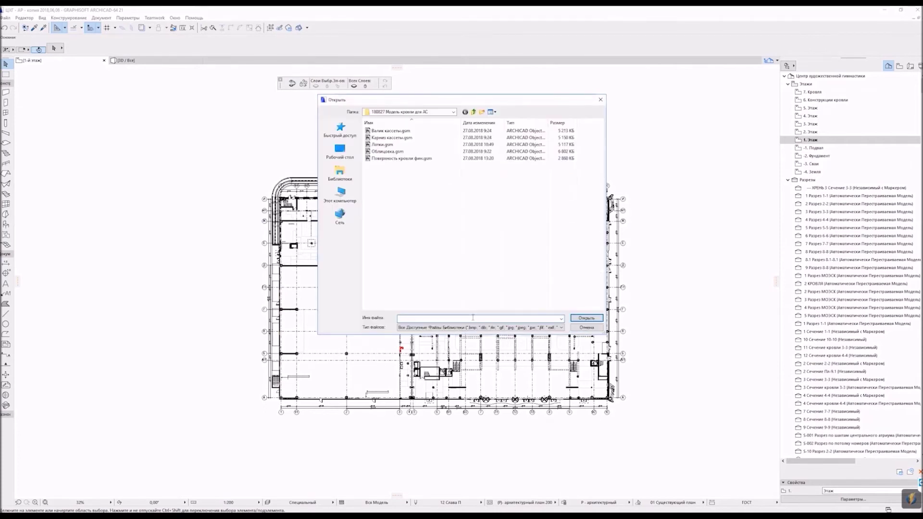
pyautogui.doubleClick(387, 130)
pyautogui.moveTo(402, 175); pyautogui.dragTo(382, 130)
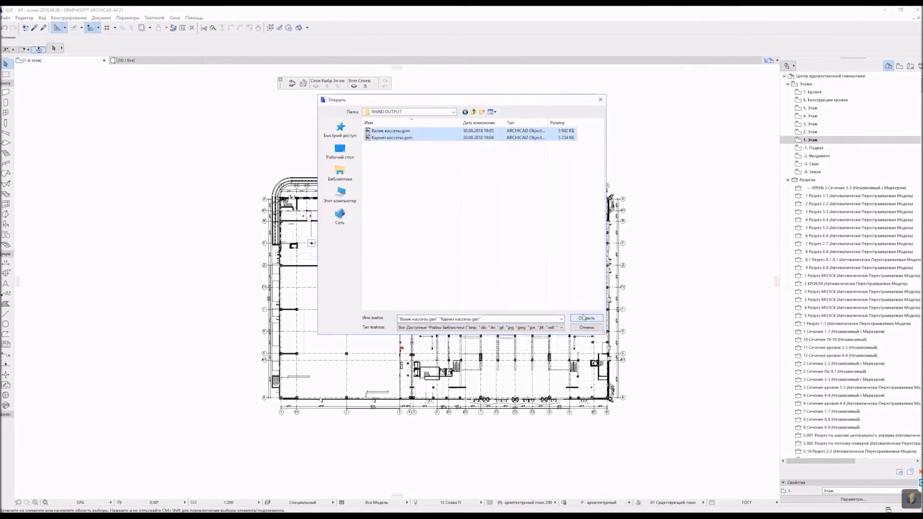
pyautogui.click(587, 318)
pyautogui.click(526, 236)
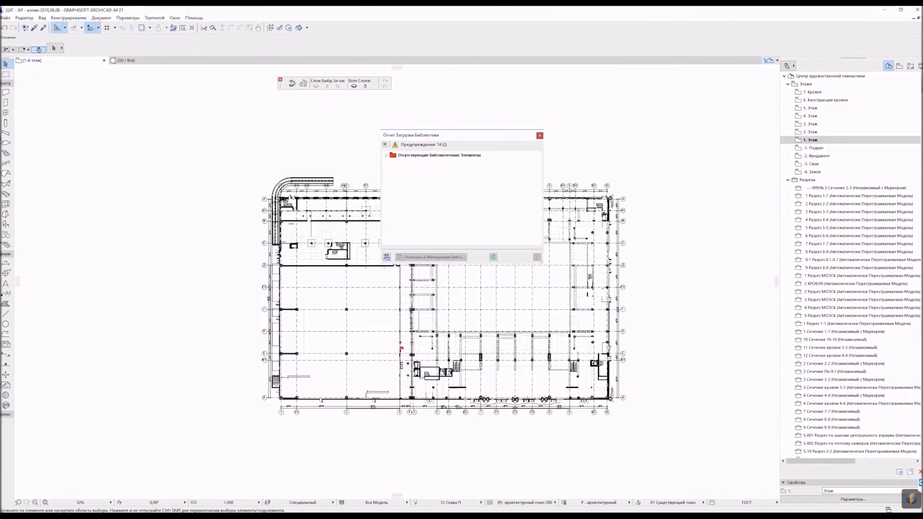
pyautogui.press('Escape')
# Step: Set the Find and Select element type to Объект and add the criterion Имя from ID и Категории
pyautogui.hotkey('ctrl', 'f')
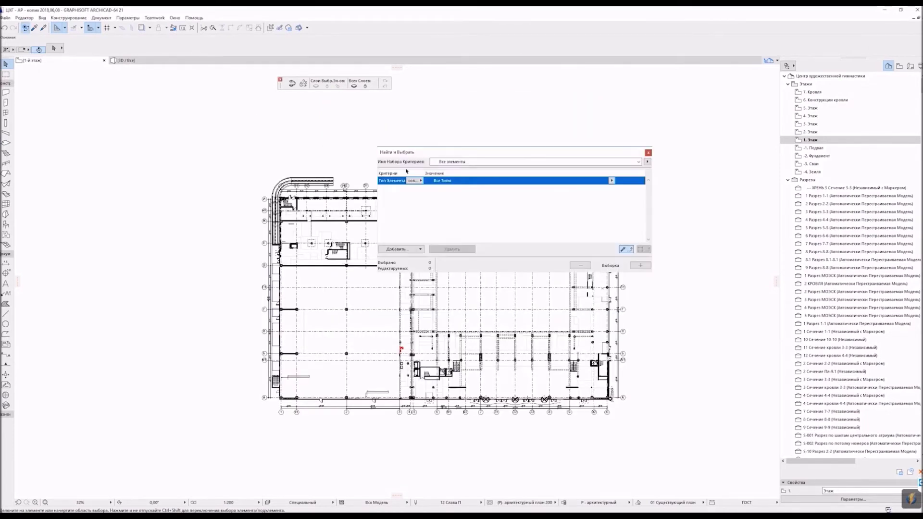
pyautogui.click(612, 181)
pyautogui.click(637, 188)
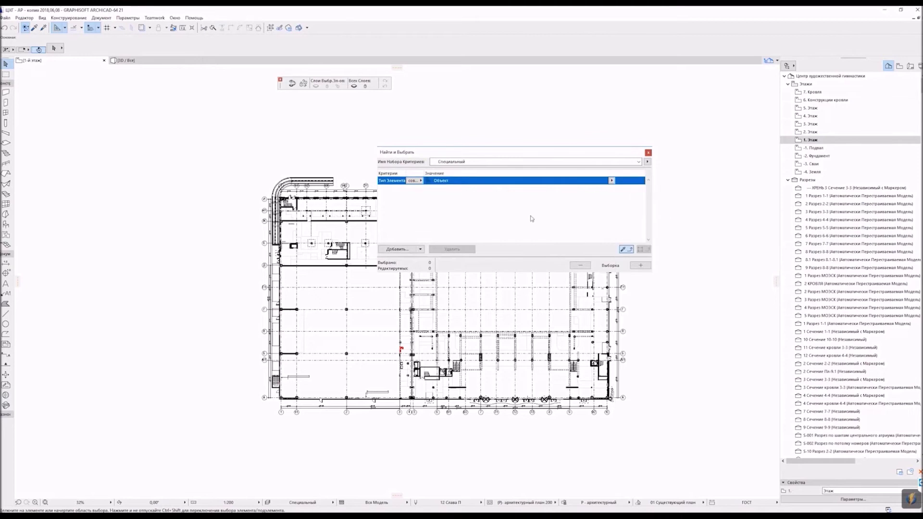
pyautogui.click(399, 249)
pyautogui.click(250, 241)
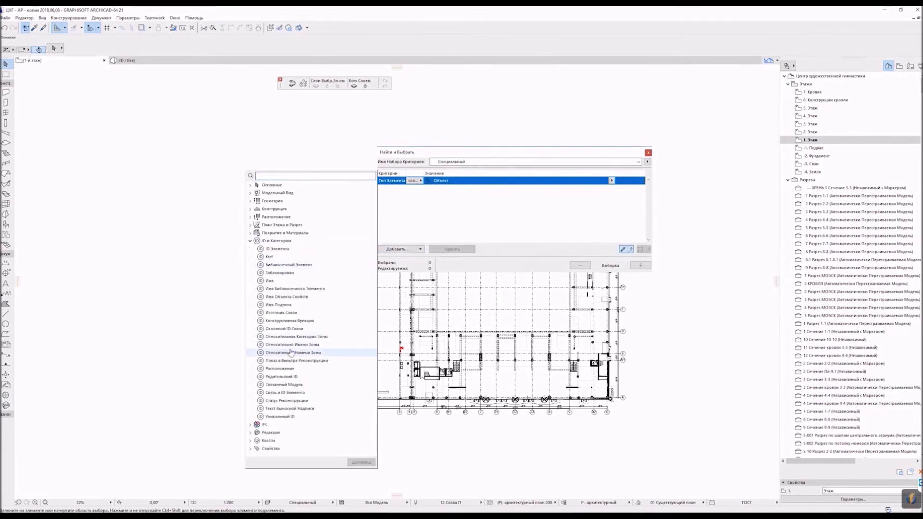
pyautogui.click(269, 280)
pyautogui.click(361, 462)
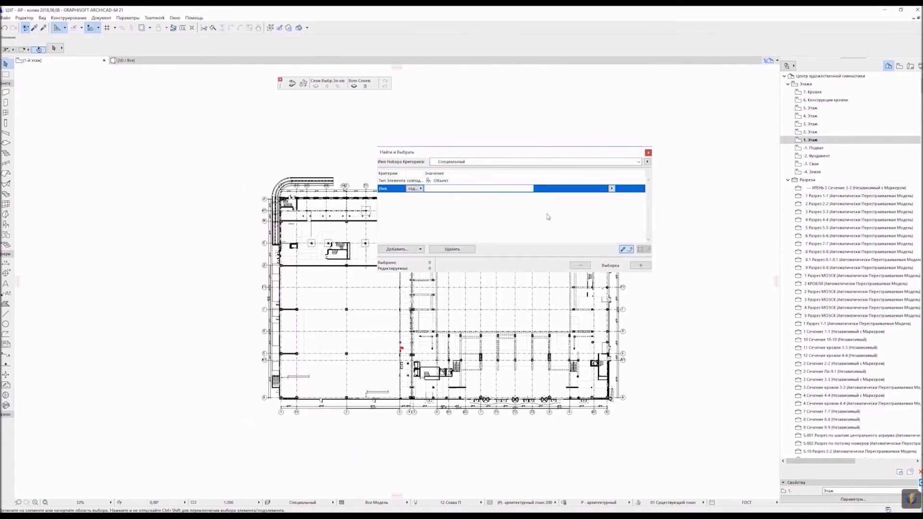
# Step: Set the name criterion to the library object Валик кассеты.gsm
pyautogui.click(612, 189)
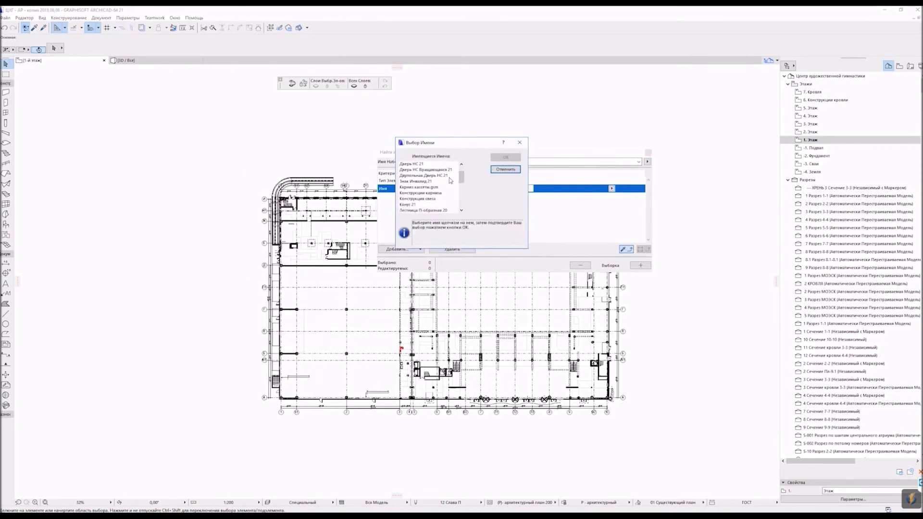
pyautogui.click(423, 177)
pyautogui.click(502, 159)
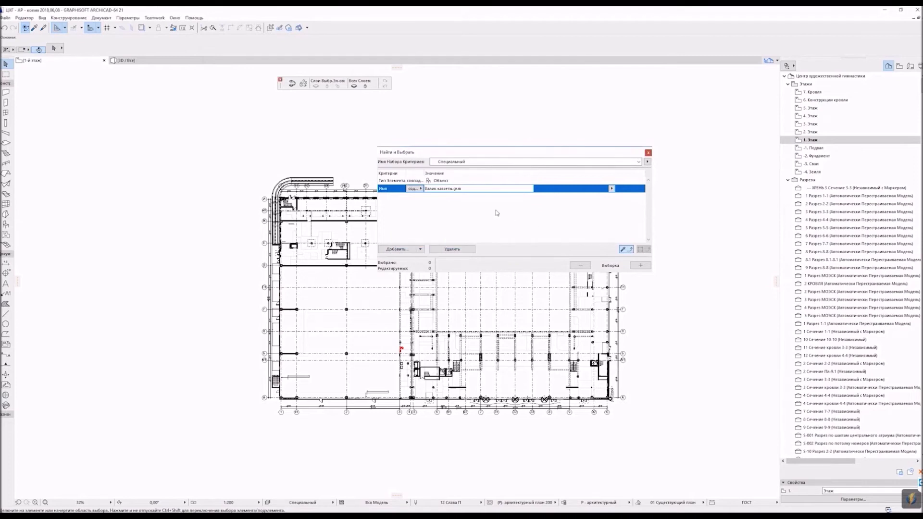
# Step: Select the placed Валик кассеты.gsm object and replace it with Валик кассеты from the embedded library folder Поверхность кровли
pyautogui.click(641, 266)
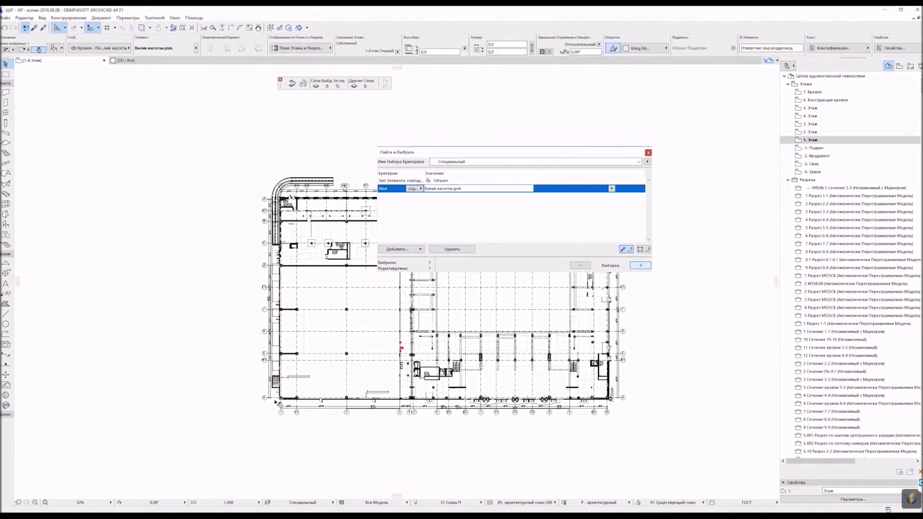
pyautogui.scroll(2, 278, 402)
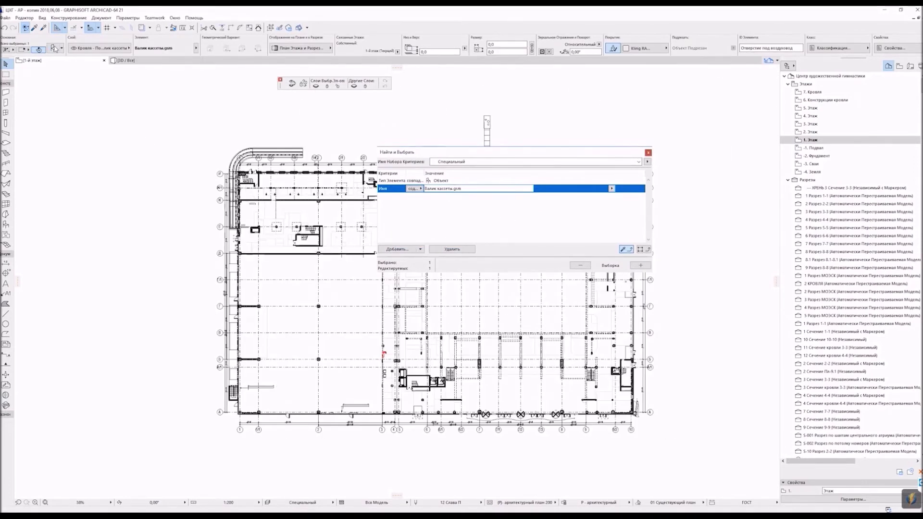
pyautogui.click(54, 48)
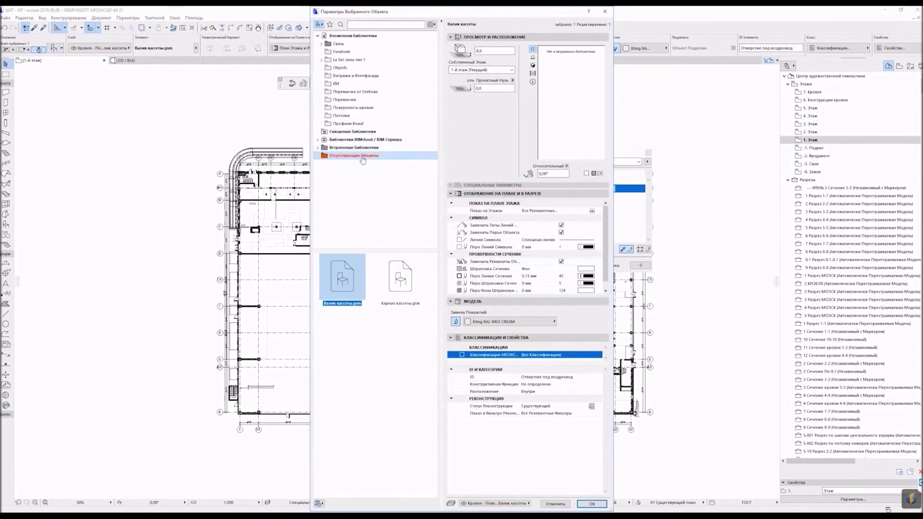
pyautogui.click(356, 108)
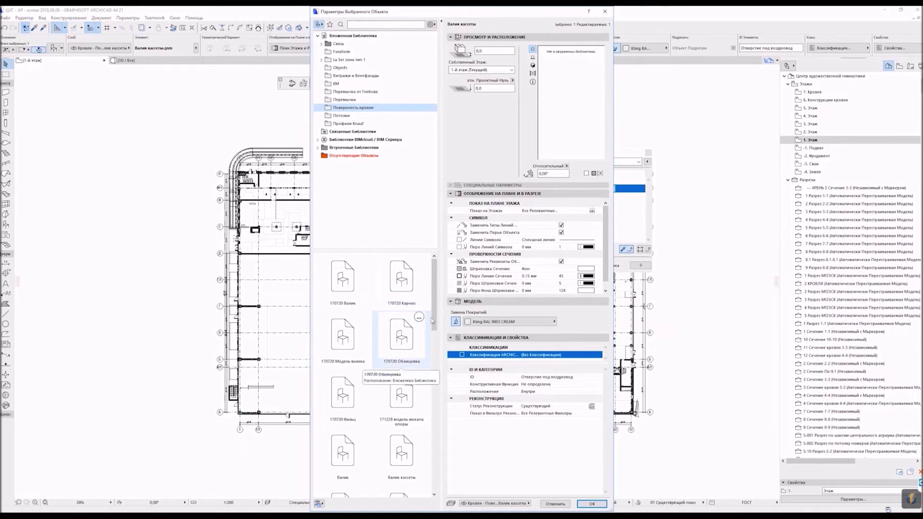
pyautogui.scroll(-1, 434, 302)
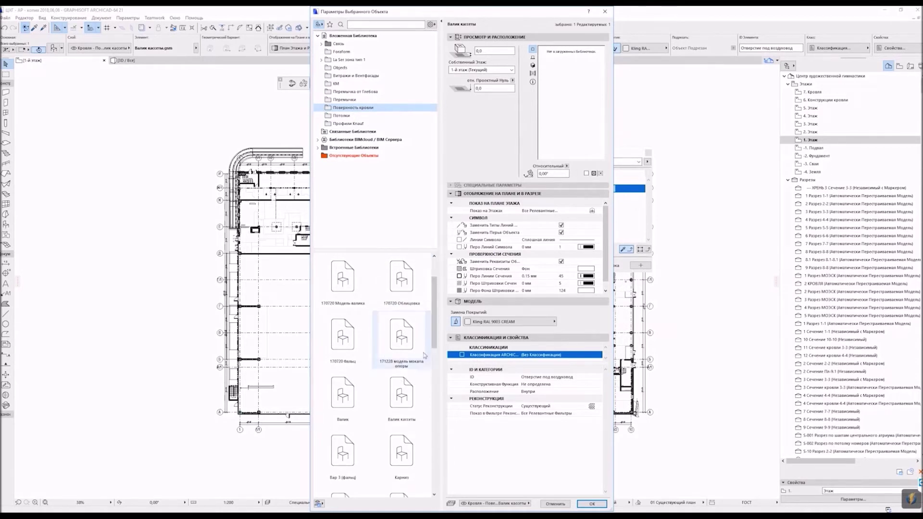
pyautogui.click(402, 394)
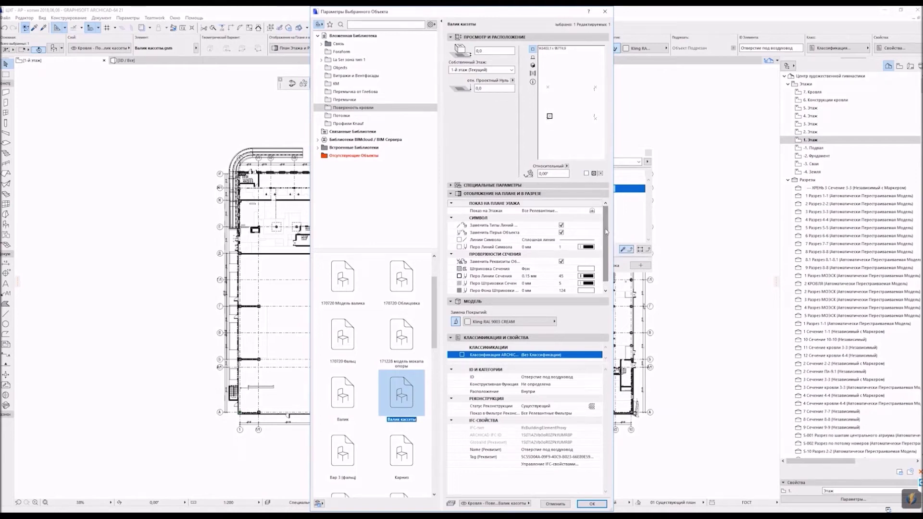
# Step: Set the Валик кассеты object's Cut Pen to the black 0.20 mm pen, apply the settings and deselect the object
pyautogui.click(452, 185)
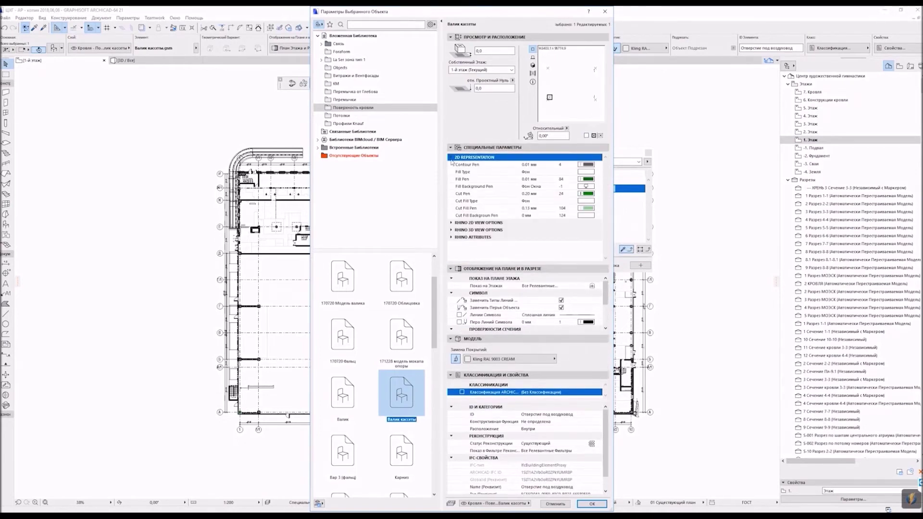
pyautogui.click(588, 193)
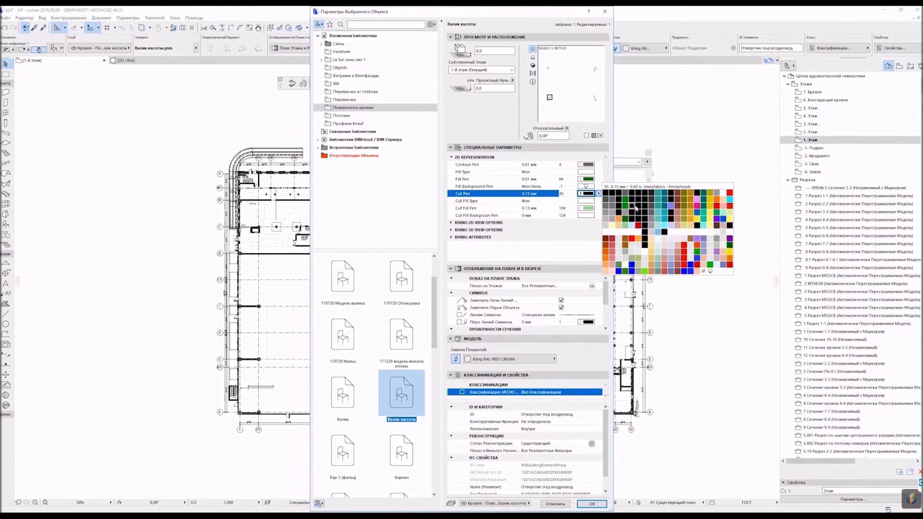
pyautogui.click(635, 213)
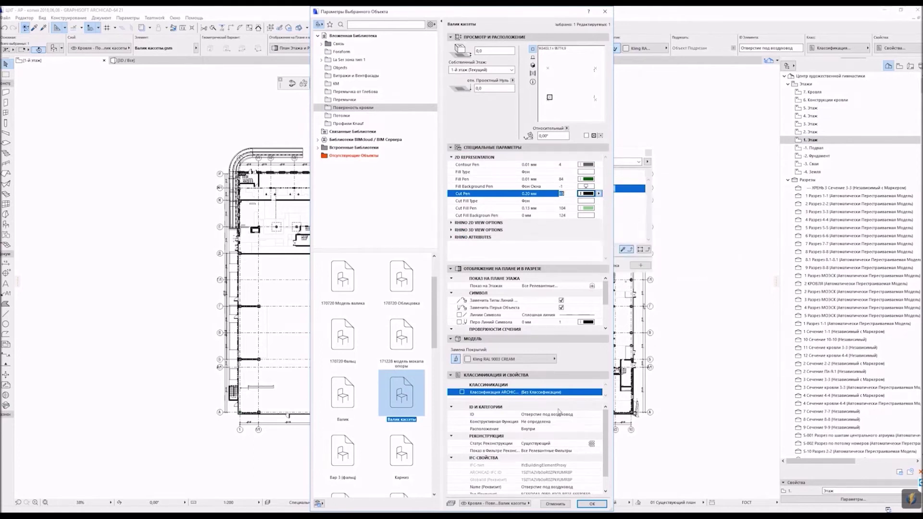
pyautogui.click(592, 504)
pyautogui.scroll(10, 631, 415)
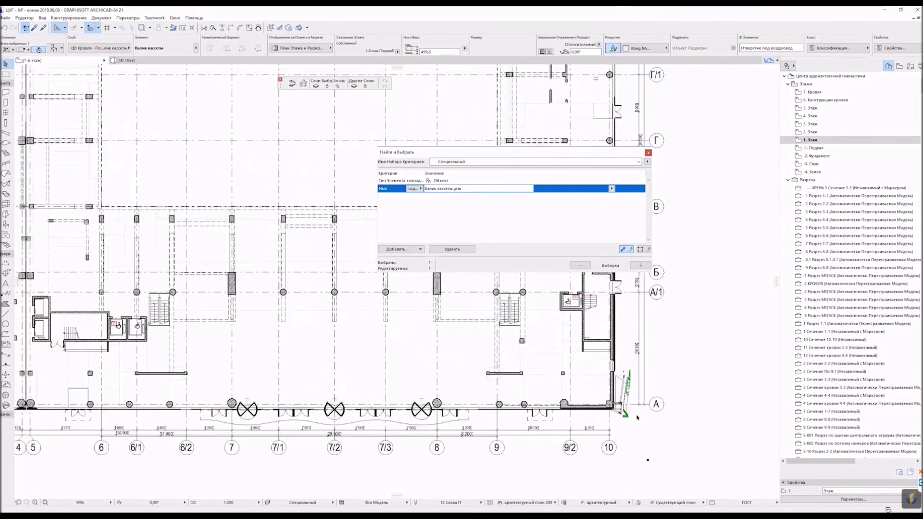
pyautogui.scroll(-10, 632, 414)
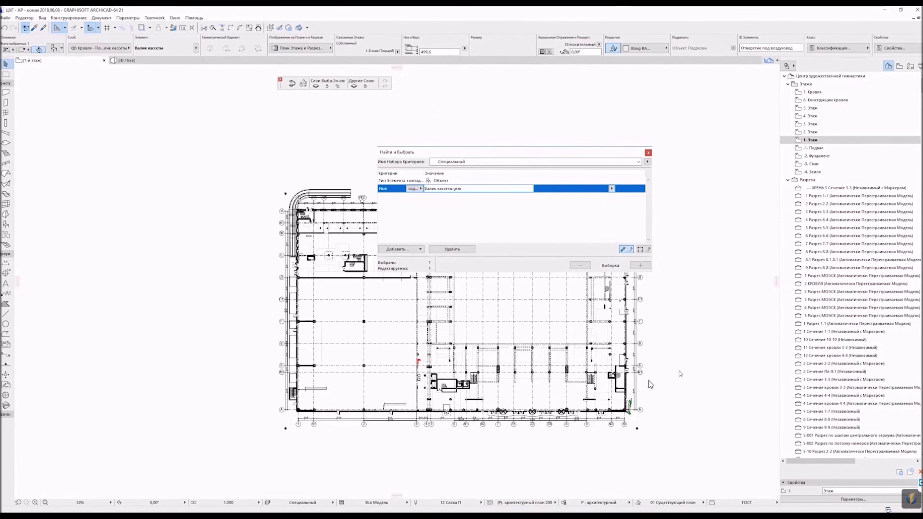
pyautogui.press('Escape')
# Step: Change the name criterion to Карниз кассеты.gsm and select the matching placed object
pyautogui.click(612, 188)
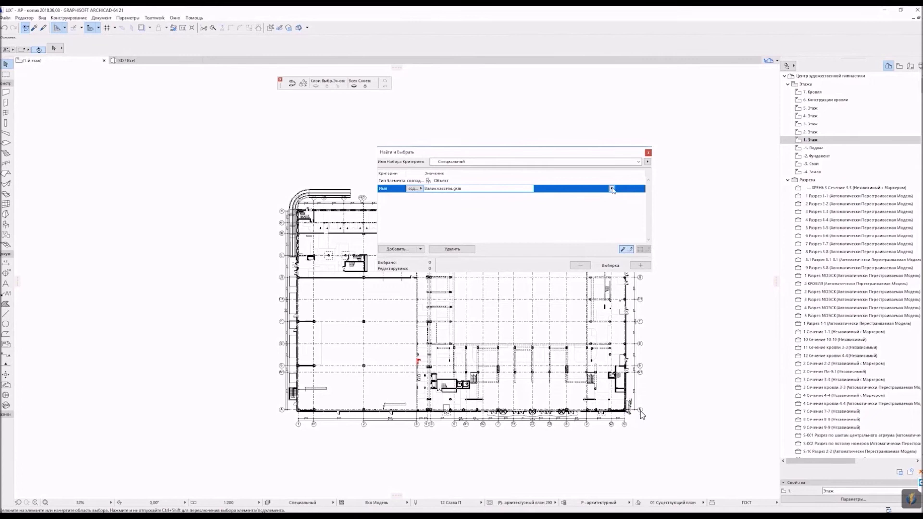
pyautogui.click(421, 205)
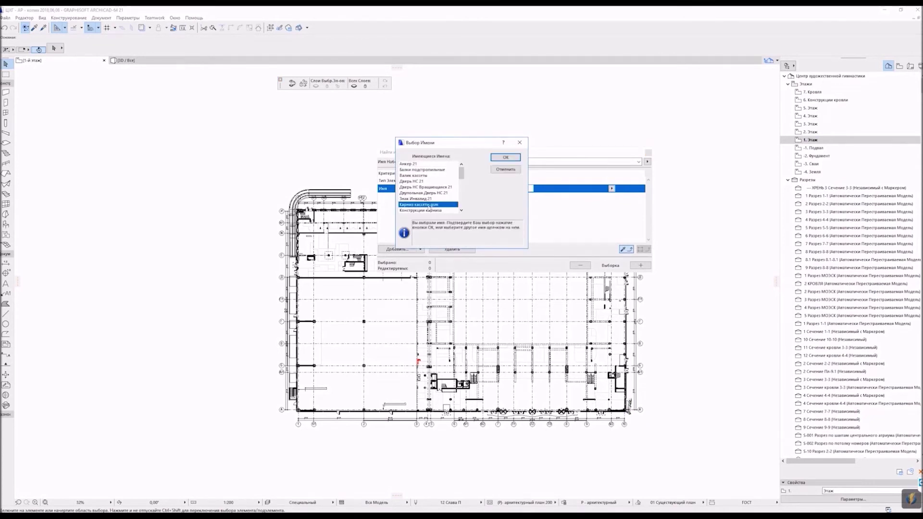
pyautogui.click(506, 157)
pyautogui.click(643, 267)
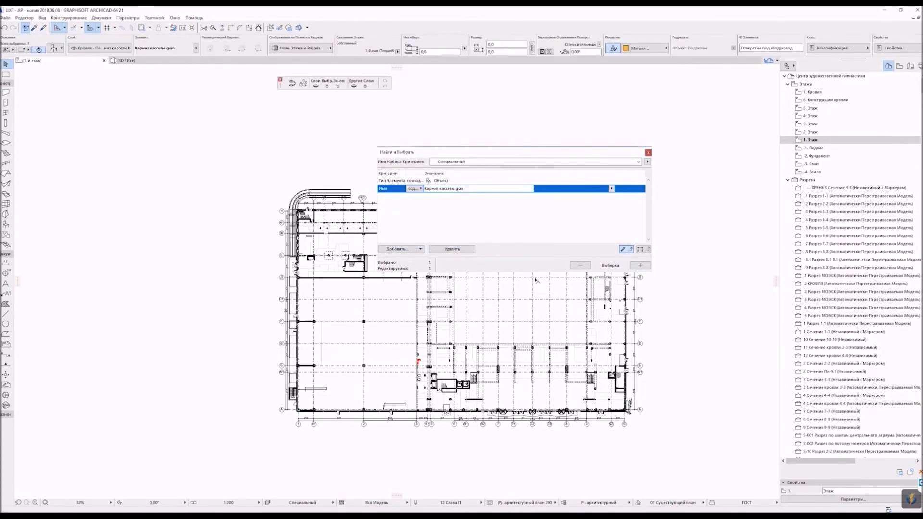
# Step: Replace the selected object with Карниз кассеты from the embedded library folder Поверхность кровли
pyautogui.click(54, 48)
pyautogui.click(355, 108)
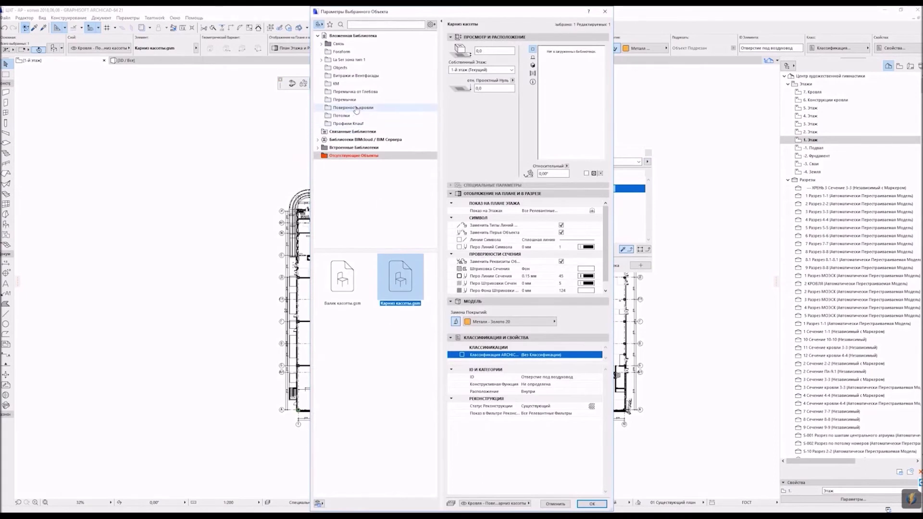
pyautogui.scroll(-3, 383, 363)
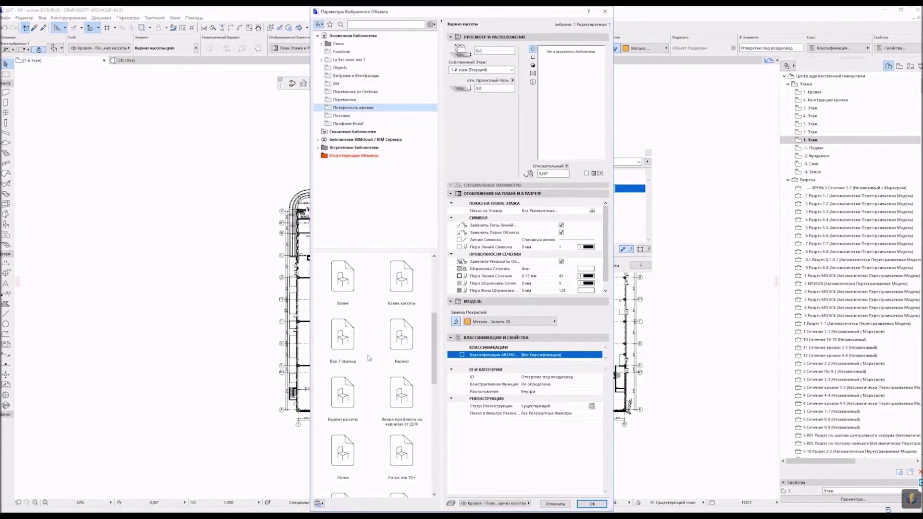
pyautogui.click(343, 397)
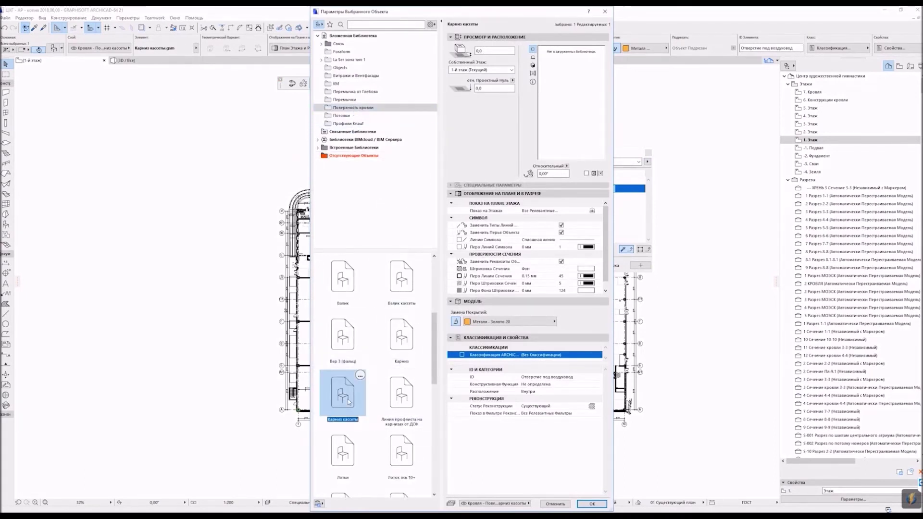
# Step: Set the Карниз кассеты object's Cut Pen to the black 0.20 mm pen, apply the settings and close Find and Select
pyautogui.click(451, 185)
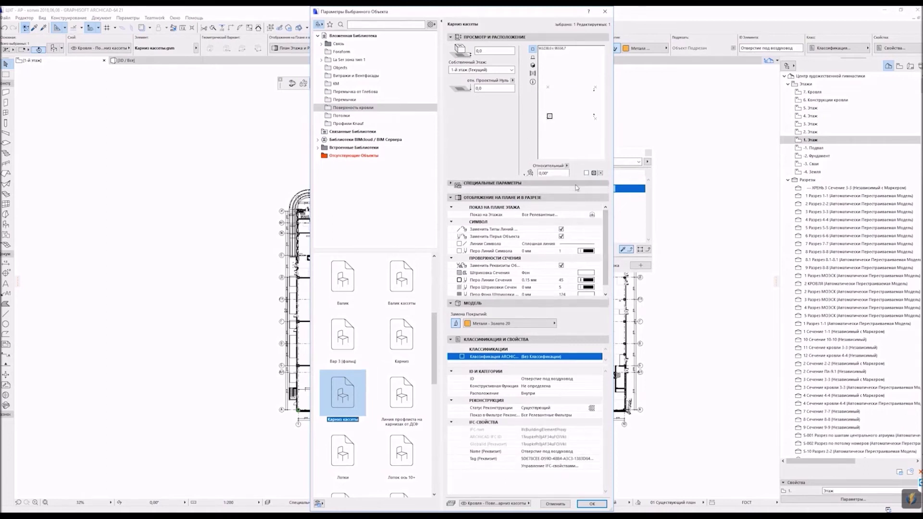
pyautogui.click(452, 159)
pyautogui.click(590, 198)
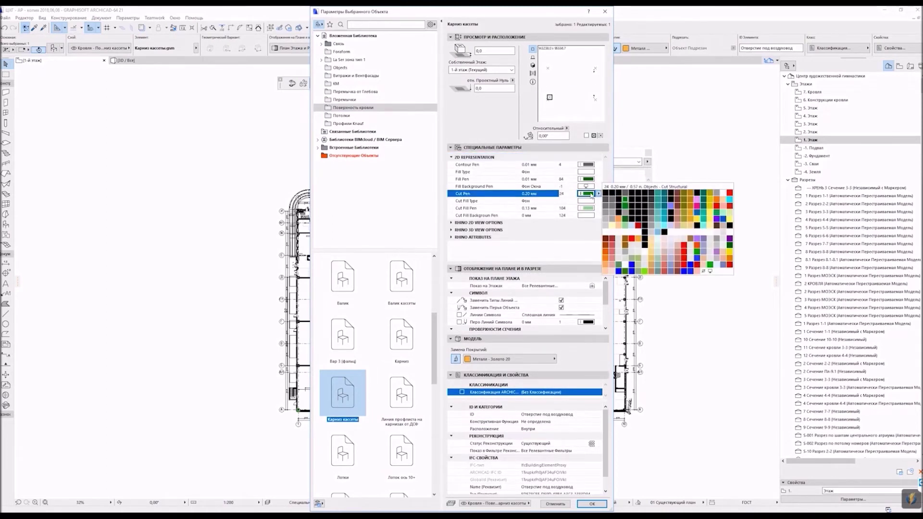
pyautogui.click(633, 214)
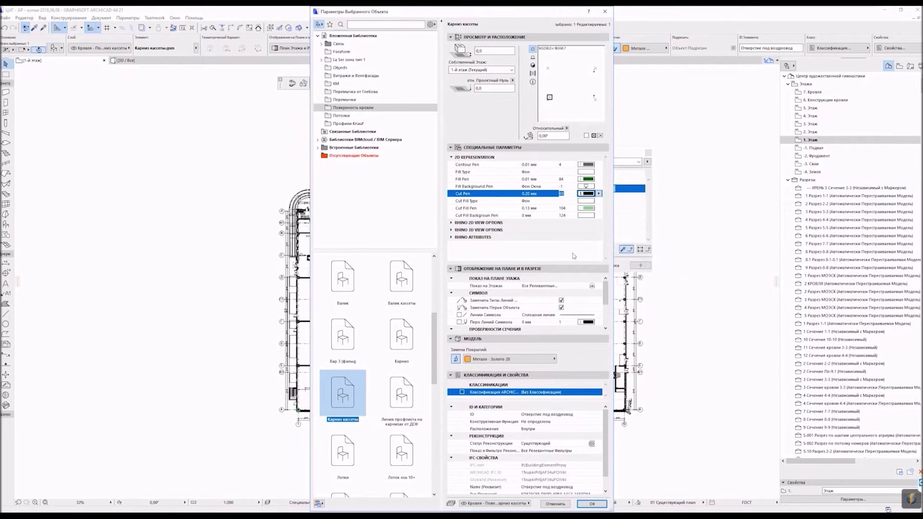
pyautogui.click(592, 504)
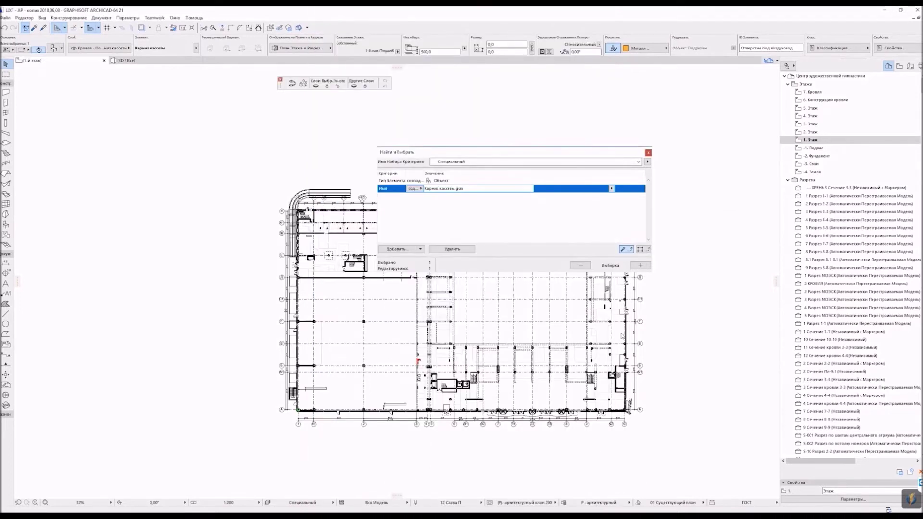
pyautogui.click(648, 152)
pyautogui.click(696, 268)
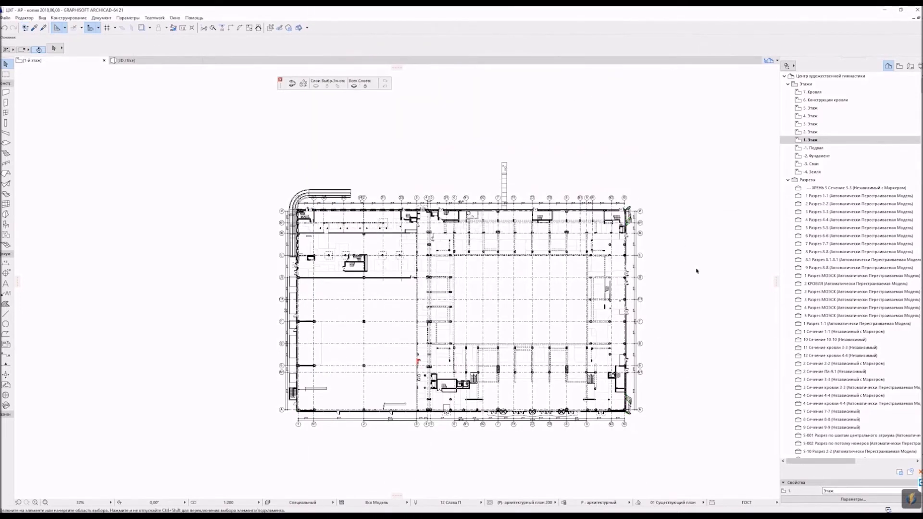
# Step: Show the building in 3D and examine its roof cassettes from several sides, comparing them with the Rhino model
pyautogui.scroll(3, 627, 341)
pyautogui.press('F3')
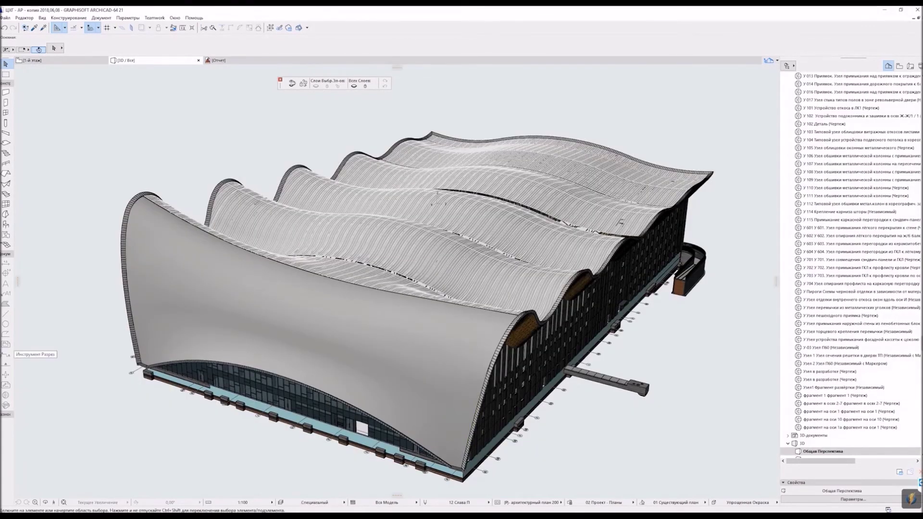
pyautogui.keyDown('shift'); pyautogui.moveTo(553, 308); pyautogui.dragTo(254, 326, button='middle'); pyautogui.keyUp('shift')
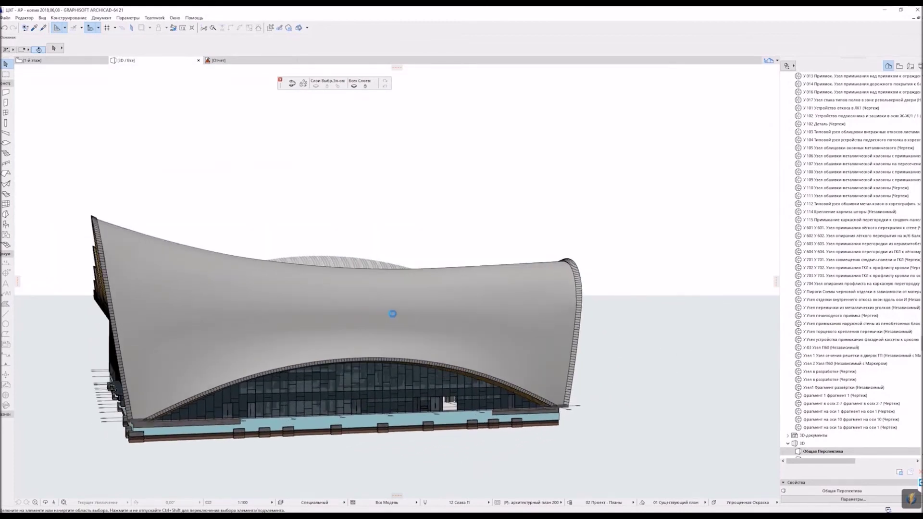
pyautogui.keyDown('shift'); pyautogui.moveTo(310, 297); pyautogui.dragTo(221, 288, button='middle'); pyautogui.keyUp('shift')
pyautogui.keyDown('shift'); pyautogui.moveTo(382, 277); pyautogui.dragTo(515, 275, button='middle'); pyautogui.keyUp('shift')
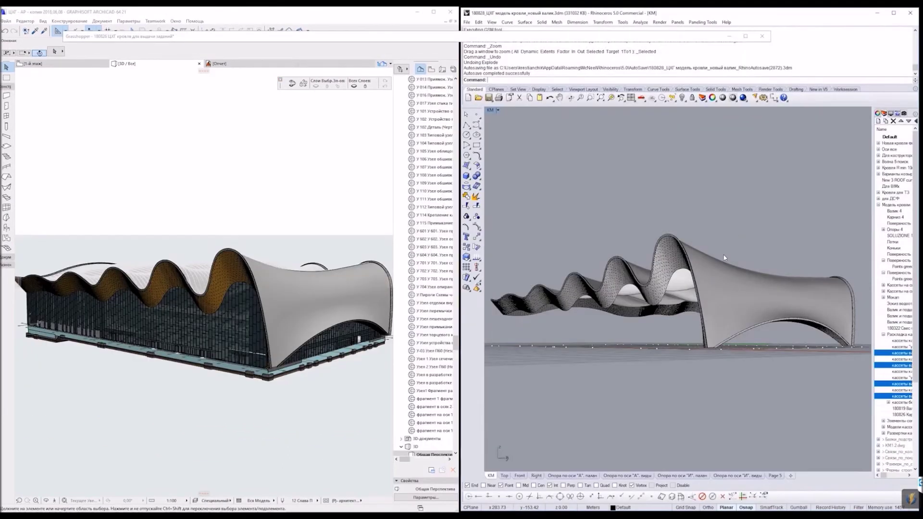
pyautogui.moveTo(625, 423)
pyautogui.mouseDown(button='right')
pyautogui.moveTo(675, 393)
pyautogui.moveTo(721, 288)
pyautogui.moveTo(706, 302)
pyautogui.mouseUp(button='right')
pyautogui.click(290, 245)
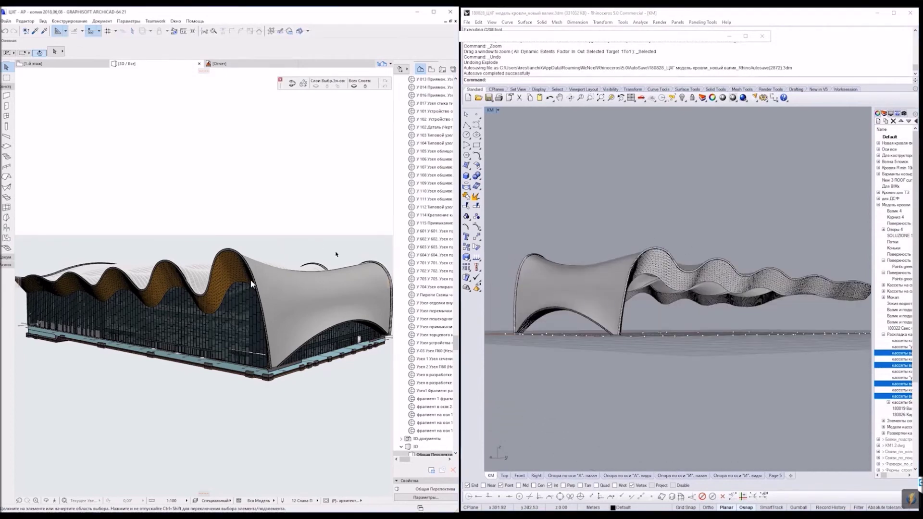
pyautogui.moveTo(278, 295)
pyautogui.keyDown('shift'); pyautogui.mouseDown(button='middle')
pyautogui.moveTo(321, 292)
pyautogui.moveTo(272, 301)
pyautogui.moveTo(277, 318)
pyautogui.mouseUp(button='middle'); pyautogui.keyUp('shift')
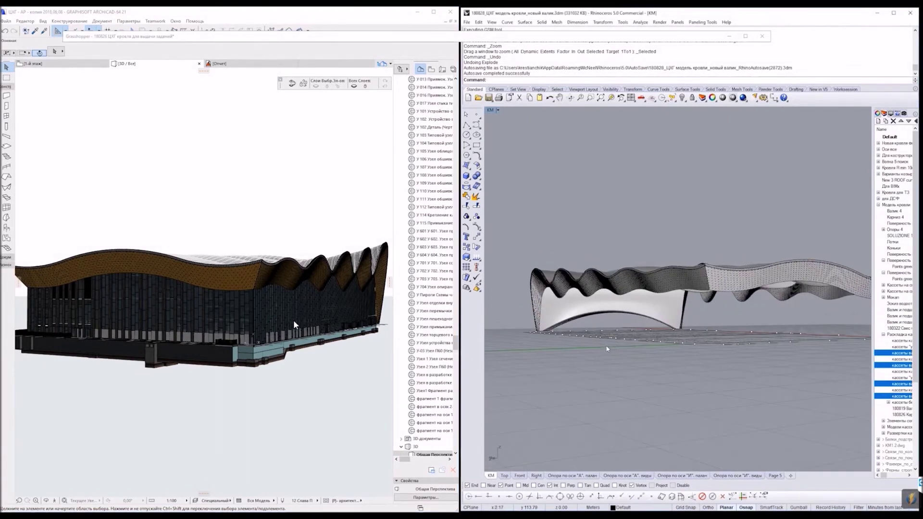
pyautogui.moveTo(228, 352)
pyautogui.keyDown('shift'); pyautogui.mouseDown(button='middle')
pyautogui.moveTo(227, 365)
pyautogui.moveTo(170, 369)
pyautogui.moveTo(212, 370)
pyautogui.moveTo(261, 326)
pyautogui.moveTo(356, 335)
pyautogui.mouseUp(button='middle'); pyautogui.keyUp('shift')
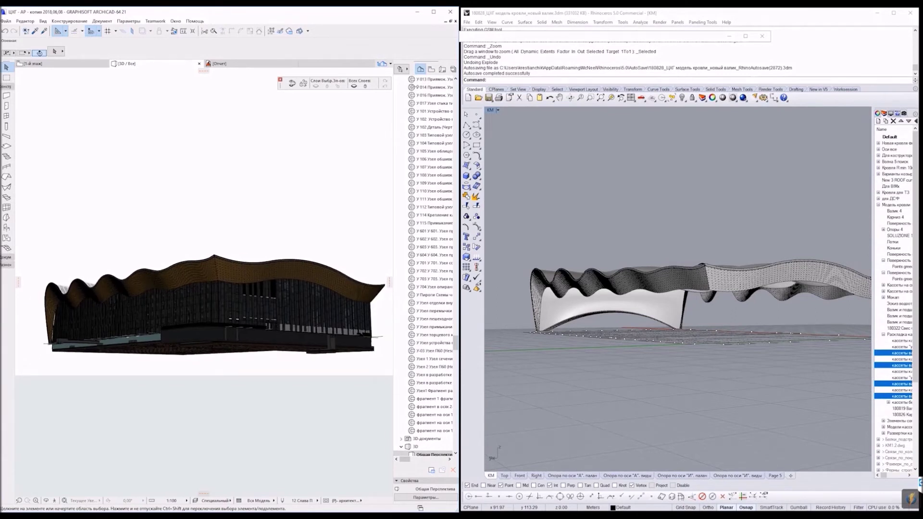
pyautogui.press('super+Up')
pyautogui.moveTo(259, 296); pyautogui.dragTo(524, 307)
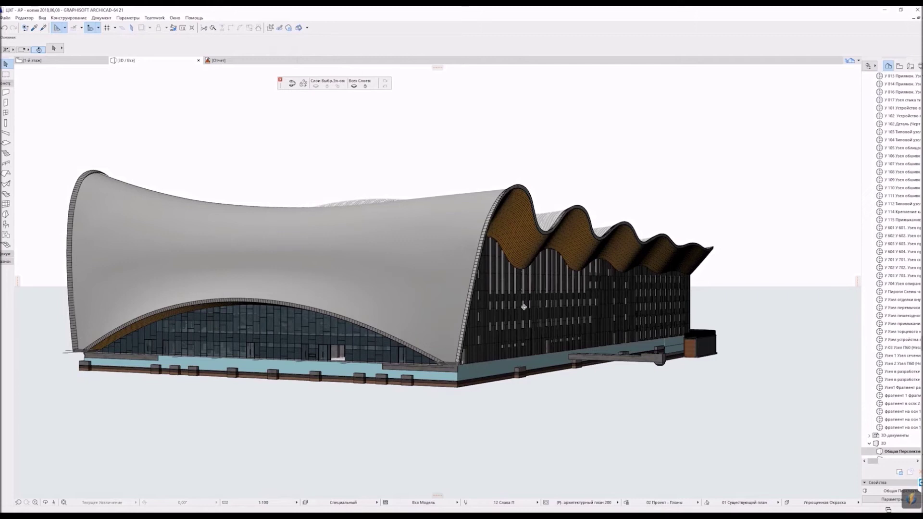
pyautogui.hotkey('alt', 'Tab')
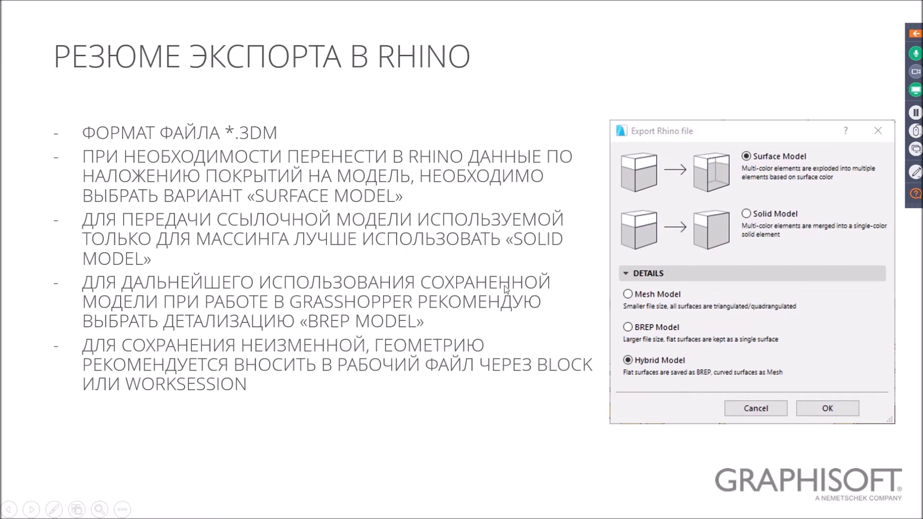
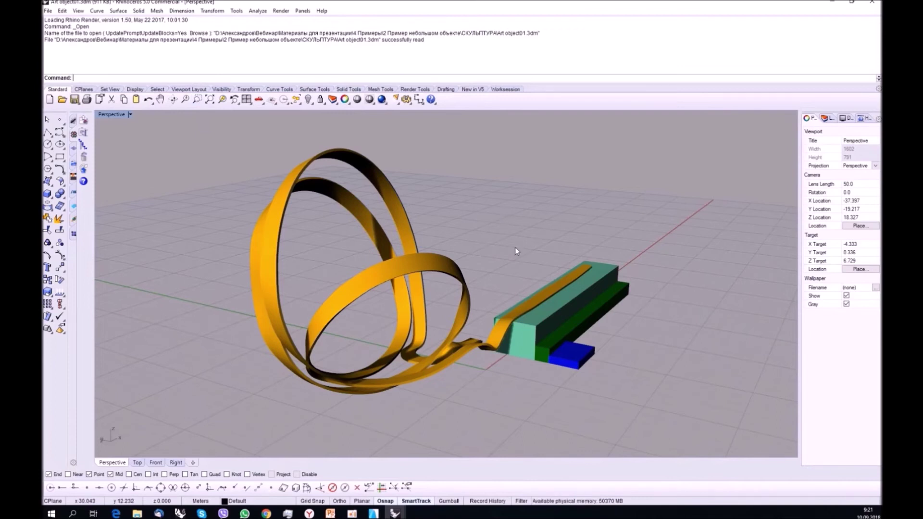
# Step: Show the layer list in Rhino and check what the layers Object 01, Material1 and Material3 contain by toggling their visibility
pyautogui.moveTo(799, 135); pyautogui.dragTo(773, 135)
pyautogui.click(811, 118)
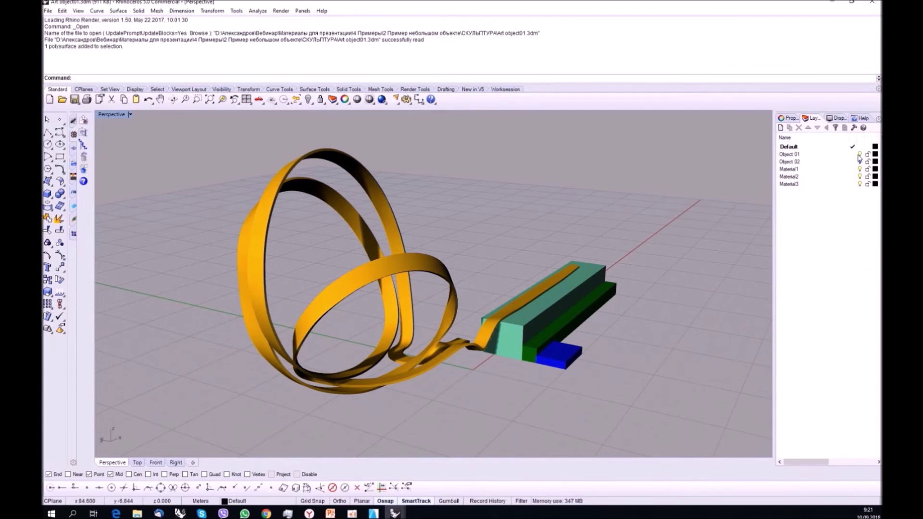
pyautogui.click(860, 154)
pyautogui.click(860, 155)
pyautogui.click(860, 169)
pyautogui.click(861, 169)
pyautogui.click(860, 184)
pyautogui.click(860, 184)
pyautogui.moveTo(644, 287); pyautogui.dragTo(646, 294, button='right')
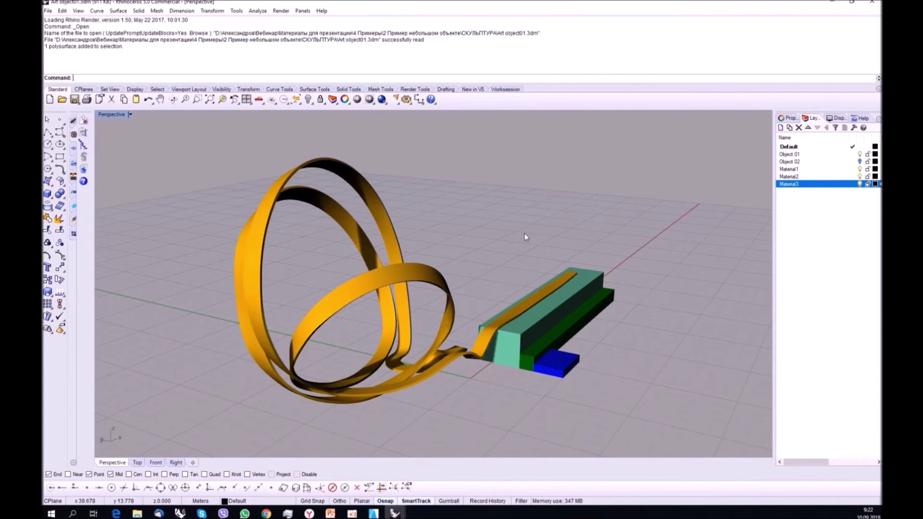
# Step: Select all of the sculpture's geometry and export the selection as Лента 01.gsm with the default polygon mesh density
pyautogui.hotkey('ctrl', 'a')
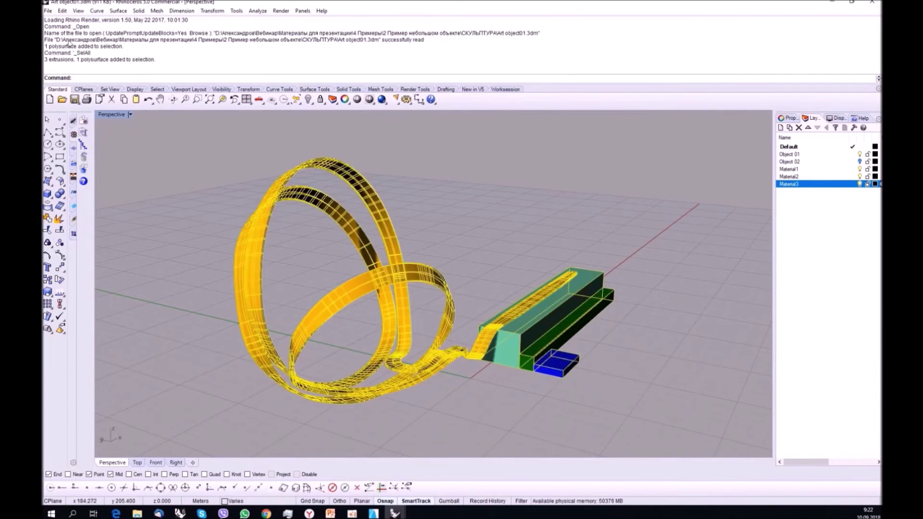
pyautogui.click(49, 11)
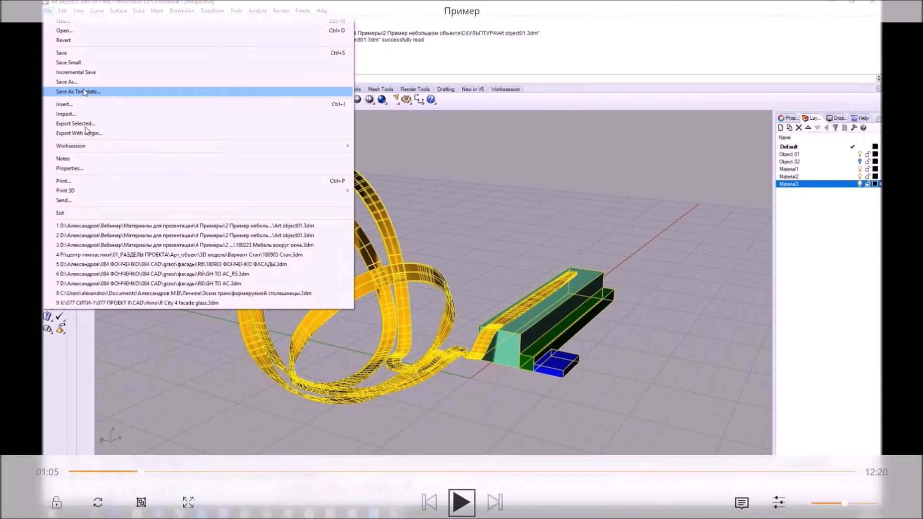
pyautogui.press('space')
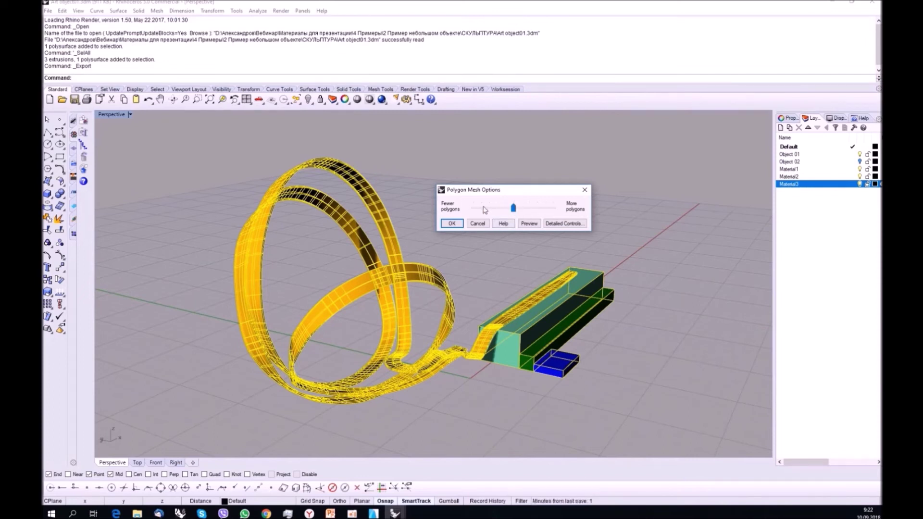
pyautogui.click(380, 212)
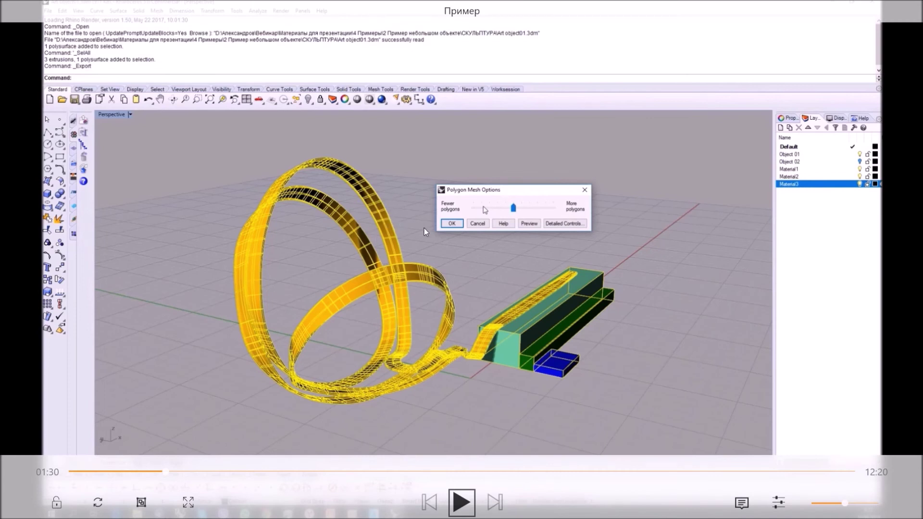
pyautogui.press('space')
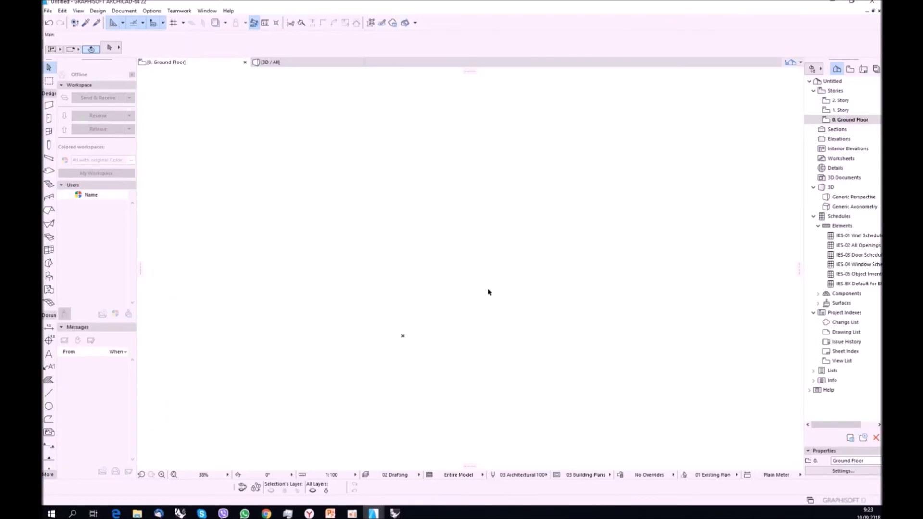
# Step: Switch to ArchiCAD and add Лента 01.gsm from the СКУЛЬПТУРА folder to the project's embedded library
pyautogui.rightClick(461, 311)
pyautogui.click(445, 300)
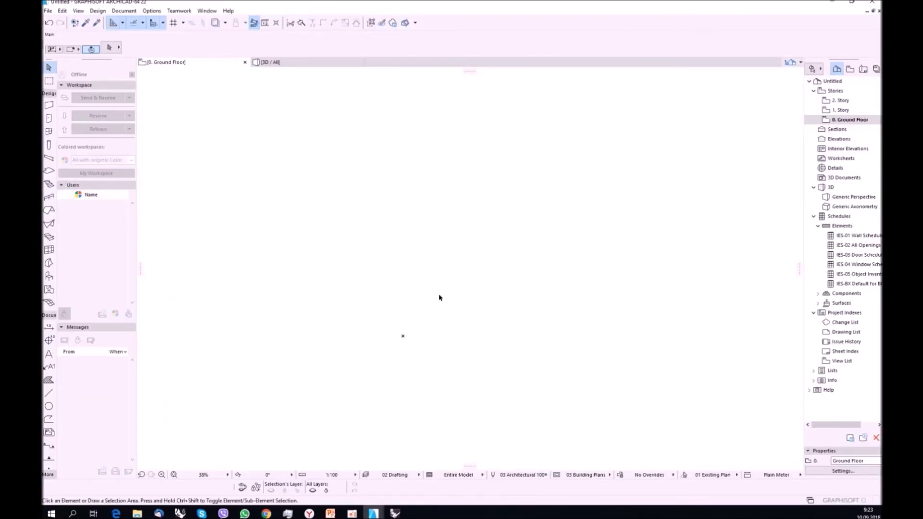
pyautogui.click(49, 12)
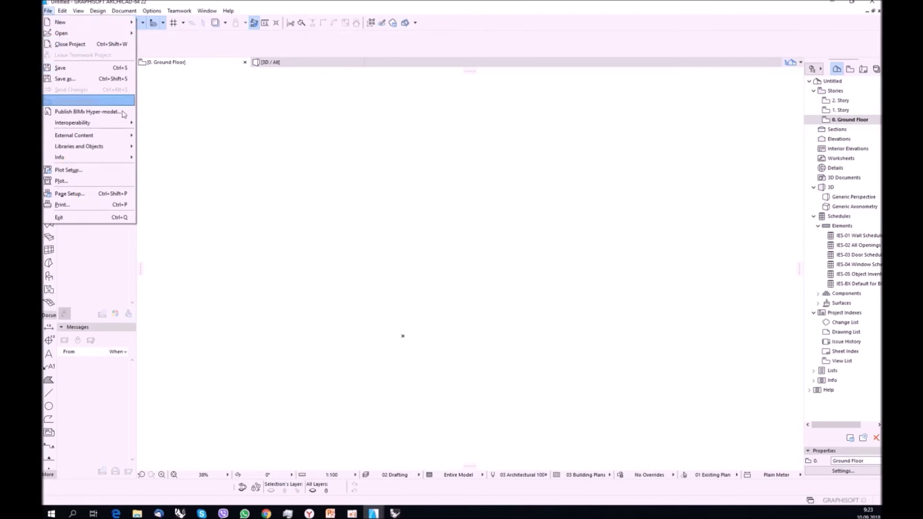
pyautogui.moveTo(96, 146)
pyautogui.click(164, 147)
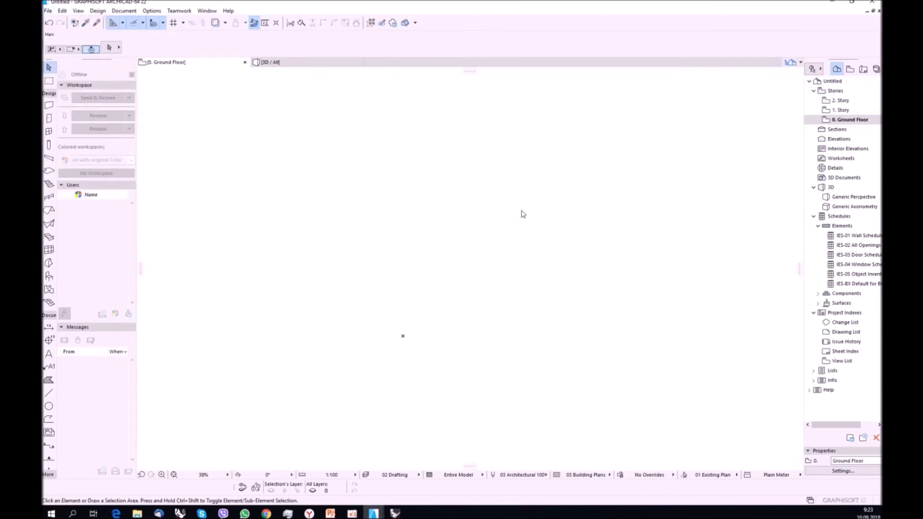
pyautogui.click(260, 126)
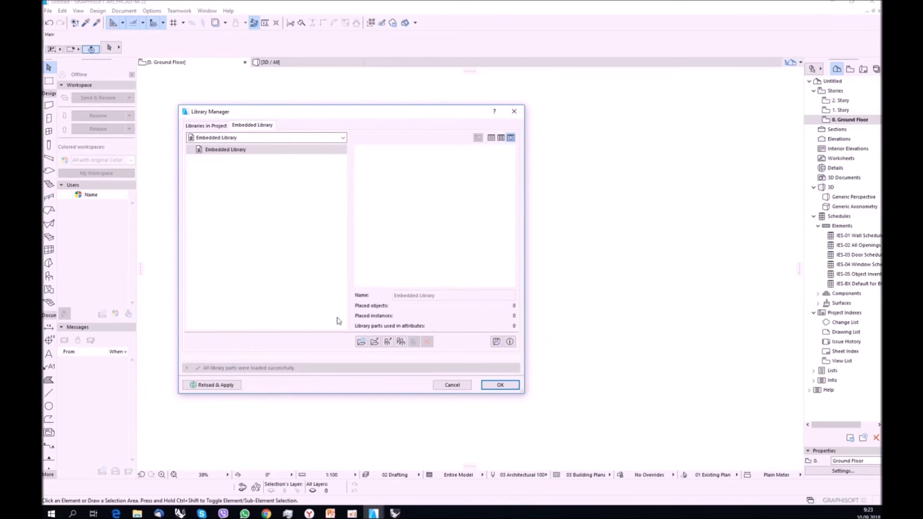
pyautogui.click(390, 342)
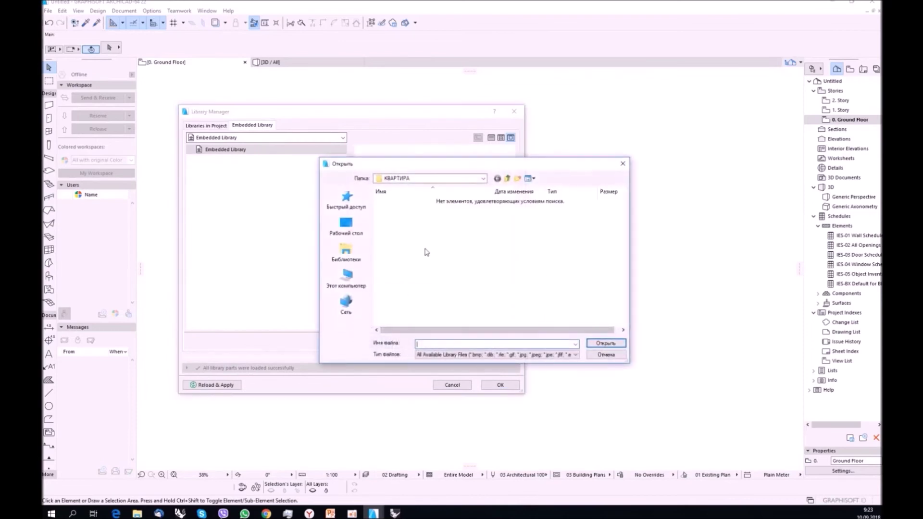
pyautogui.click(507, 178)
pyautogui.doubleClick(406, 210)
pyautogui.click(396, 202)
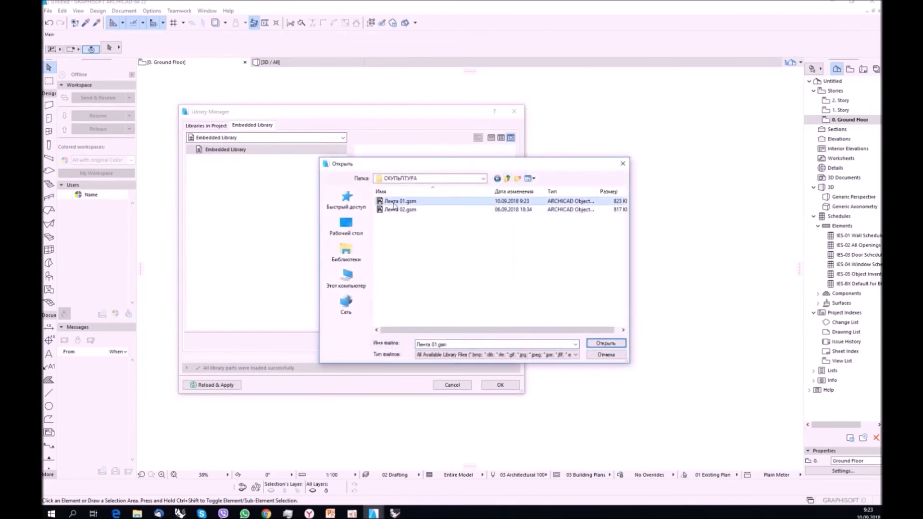
pyautogui.click(608, 343)
pyautogui.click(500, 385)
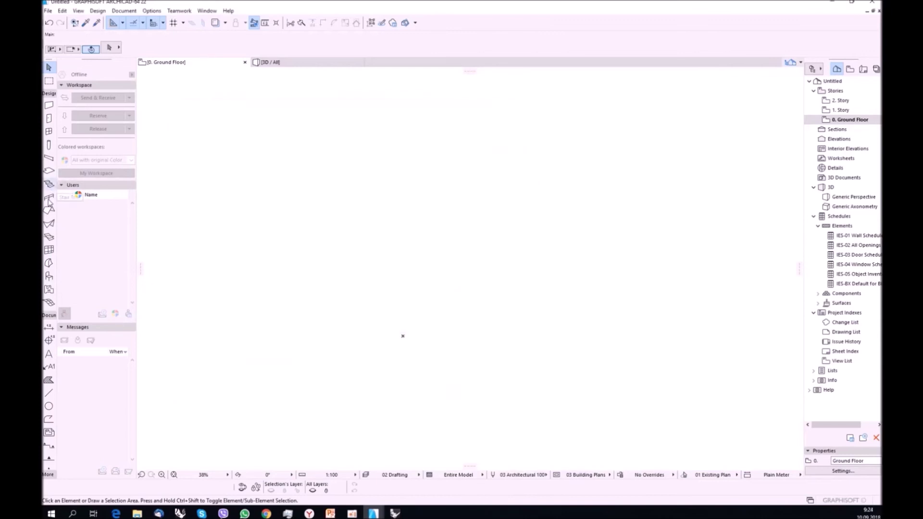
# Step: Choose Лента 01 from the embedded library in the Object tool's default settings
pyautogui.doubleClick(49, 276)
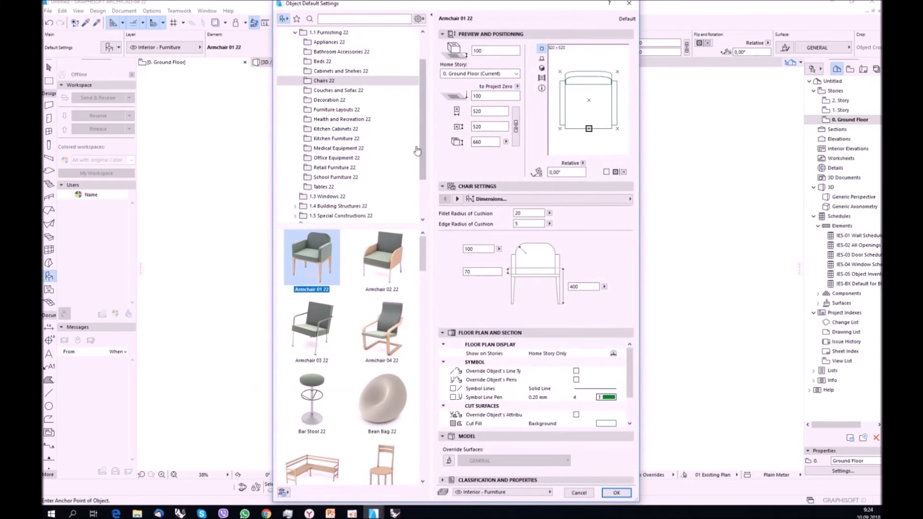
pyautogui.scroll(2, 356, 97)
pyautogui.click(337, 32)
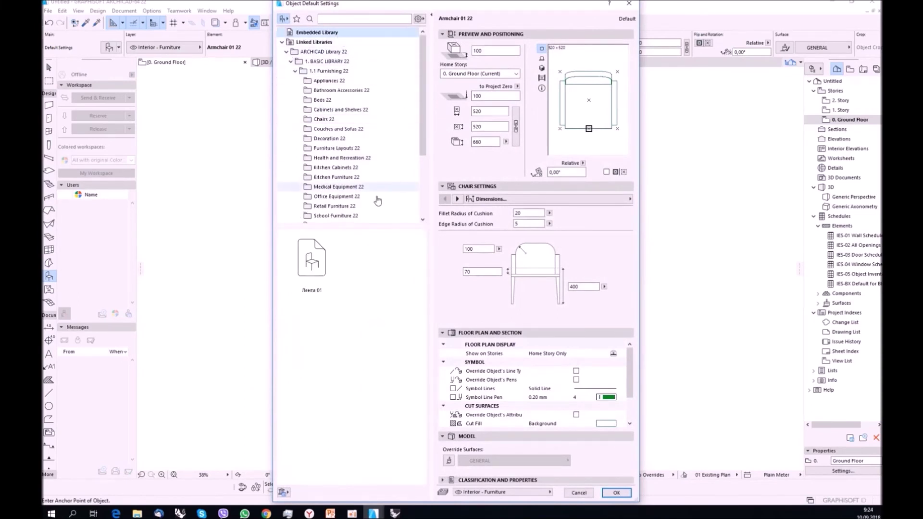
pyautogui.click(312, 259)
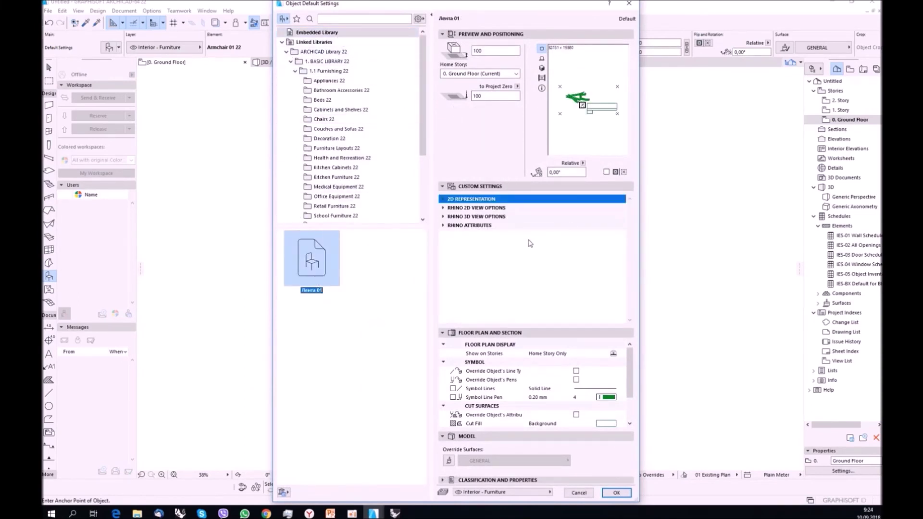
# Step: Set the default object's Rhino 2D Cut Type to No Cut and Show on Stories to All Relevant Stories, and apply the settings
pyautogui.click(444, 208)
pyautogui.click(443, 210)
pyautogui.click(543, 218)
pyautogui.click(622, 217)
pyautogui.click(643, 216)
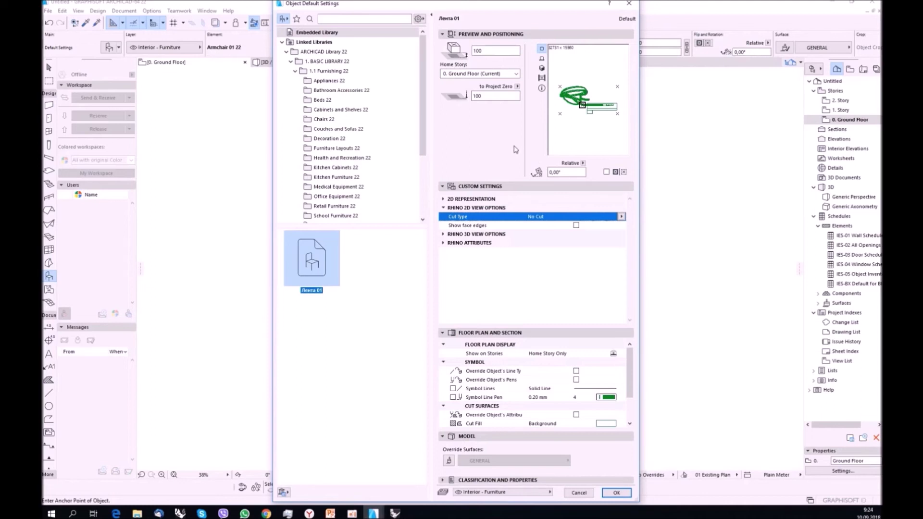
pyautogui.click(621, 216)
pyautogui.click(622, 218)
pyautogui.click(620, 354)
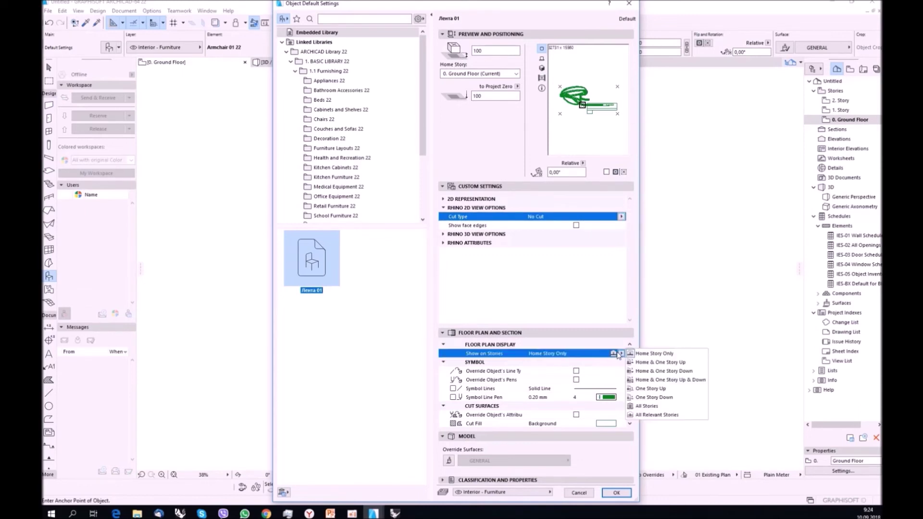
pyautogui.click(654, 415)
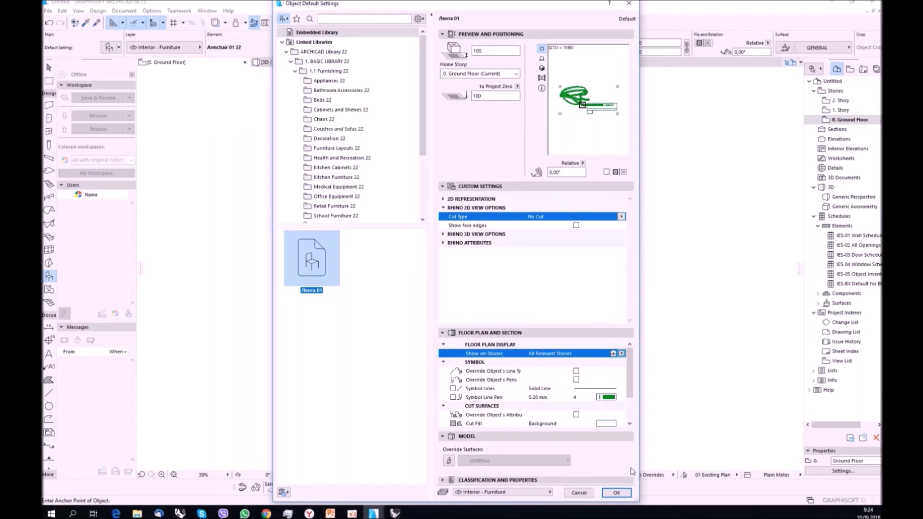
pyautogui.click(618, 493)
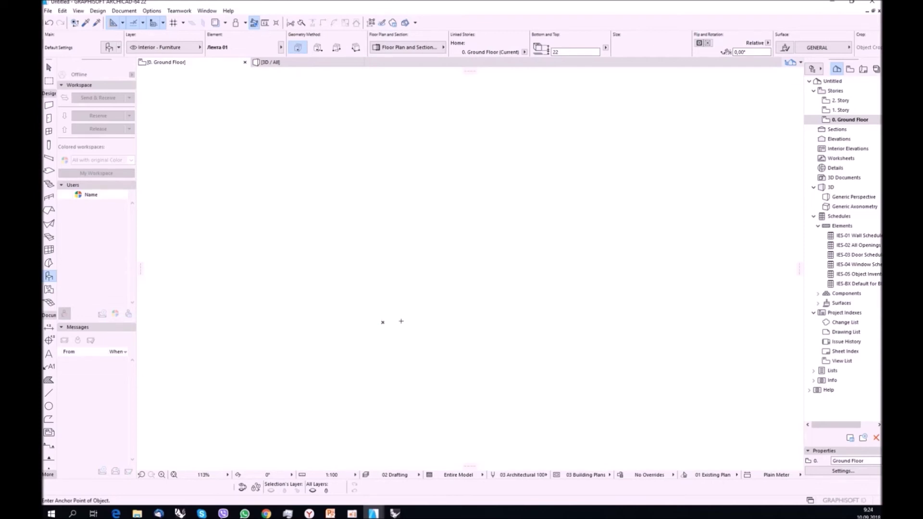
# Step: Place the Лента 01 object at the project origin on the Ground Floor, check its plan and show it in 3D
pyautogui.click(384, 322)
pyautogui.click(48, 67)
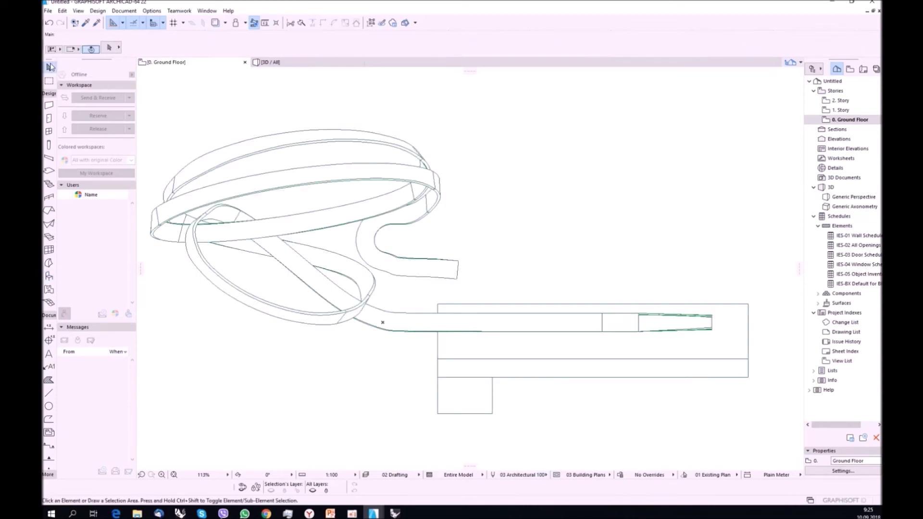
pyautogui.click(424, 190)
pyautogui.scroll(-4, 450, 216)
pyautogui.click(478, 231)
pyautogui.click(421, 232)
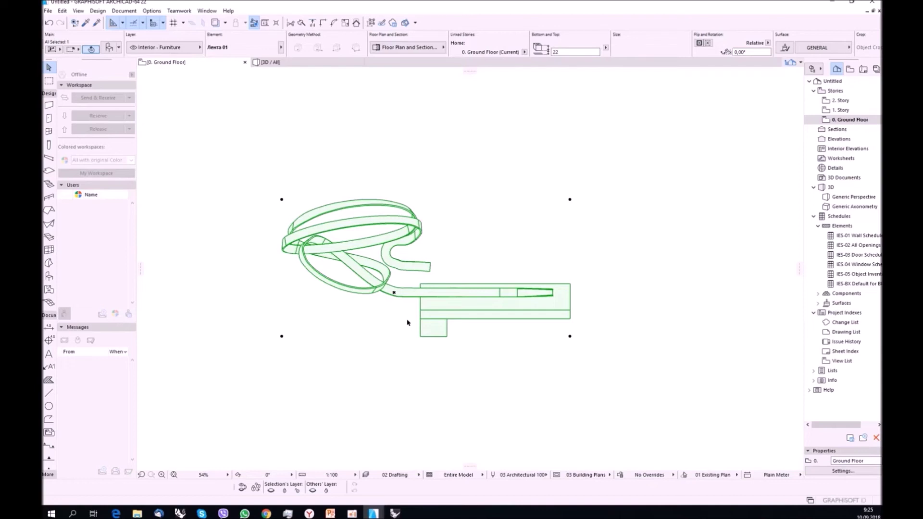
pyautogui.moveTo(406, 330); pyautogui.dragTo(367, 337, button='middle')
pyautogui.click(472, 256)
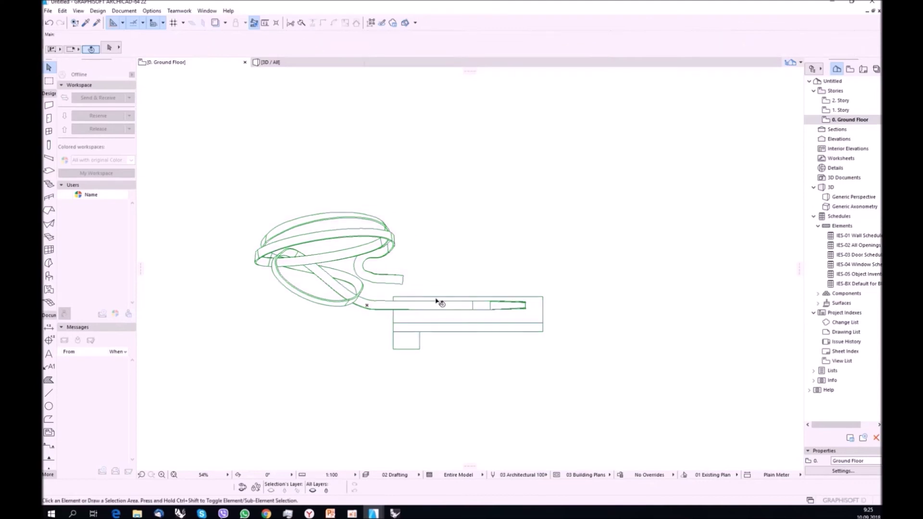
pyautogui.press('F5')
pyautogui.keyDown('shift'); pyautogui.moveTo(552, 322); pyautogui.dragTo(576, 306, button='middle'); pyautogui.keyUp('shift')
# Step: Turn on the Rhino attribute overrides for Material1, Material2, Material3 and Object 01 in the selected sculpture's settings
pyautogui.click(110, 48)
pyautogui.click(444, 243)
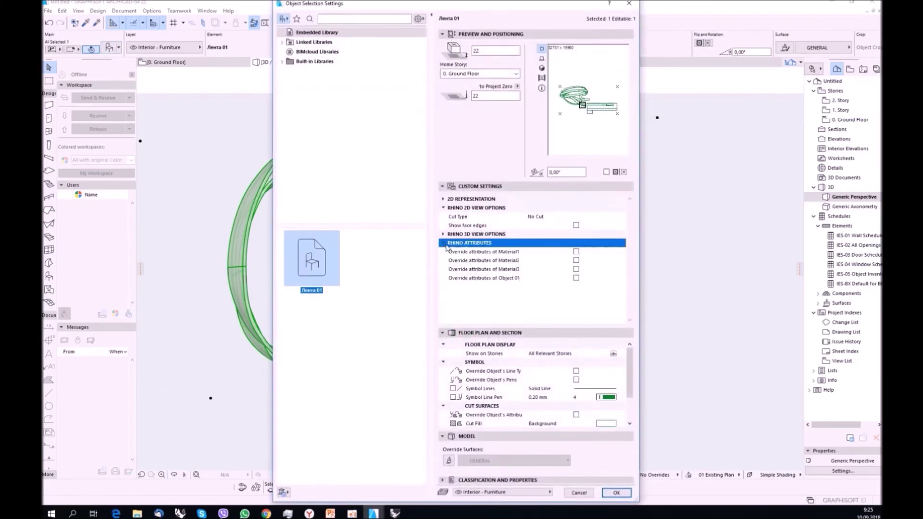
pyautogui.click(577, 252)
pyautogui.click(576, 287)
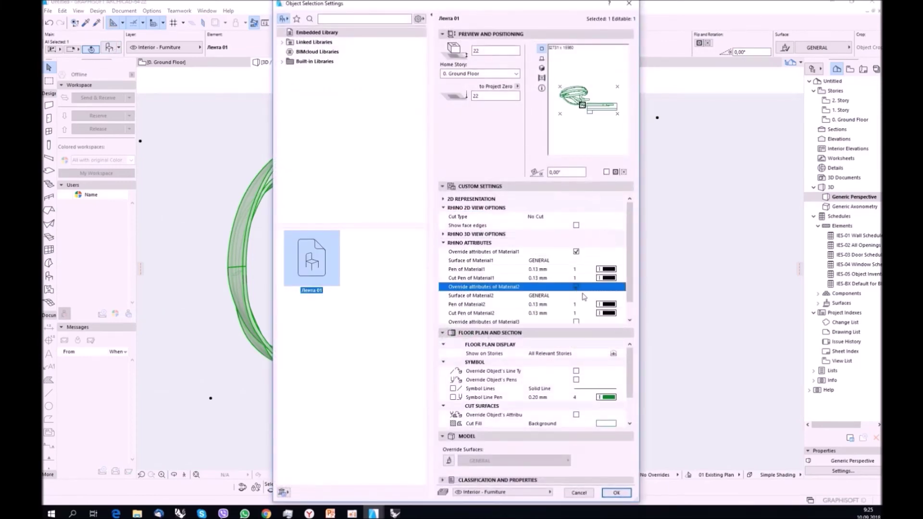
pyautogui.scroll(-2, 577, 300)
pyautogui.click(576, 305)
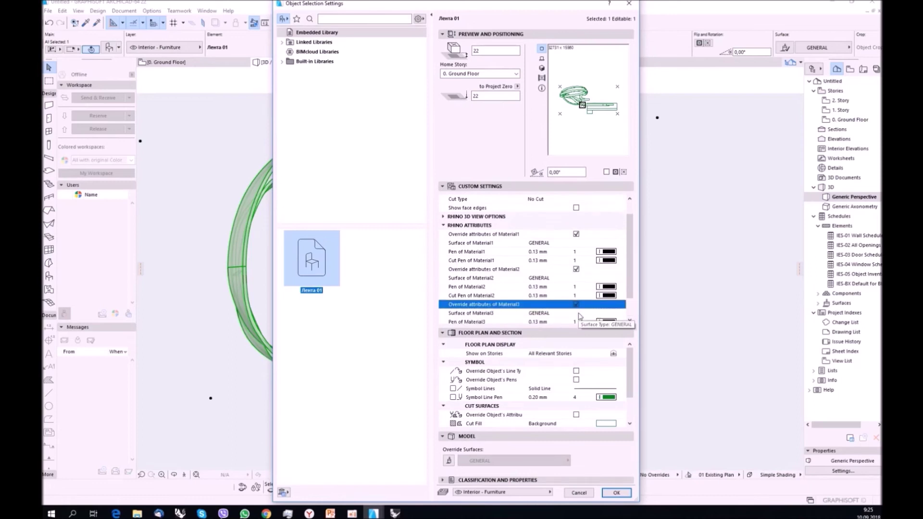
pyautogui.scroll(-3, 577, 308)
pyautogui.click(576, 313)
pyautogui.scroll(5, 582, 232)
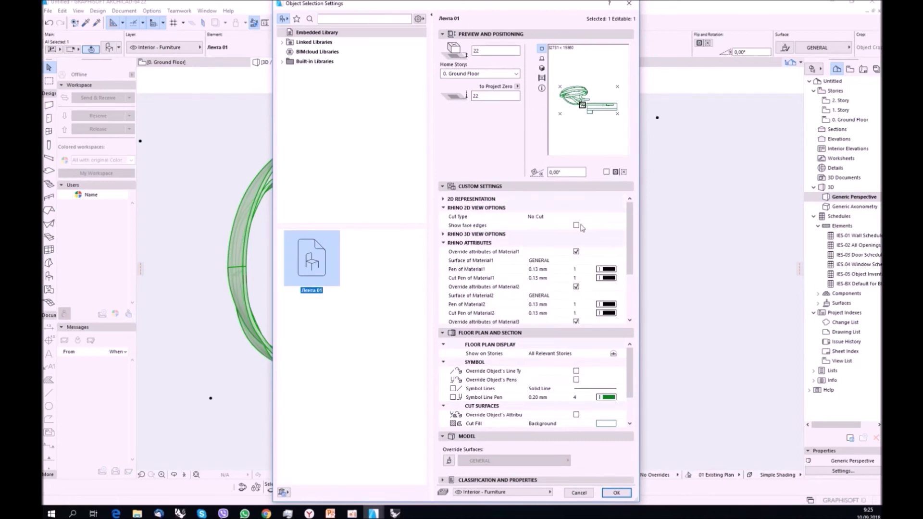
# Step: Set the surface of Object 01, the sculpture's ribbon, to Metal - Gold
pyautogui.click(576, 262)
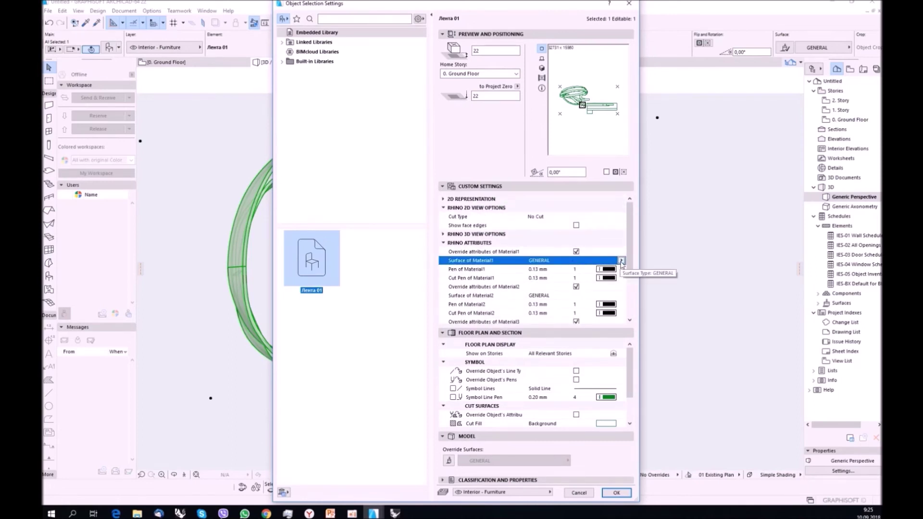
pyautogui.scroll(-8, 572, 299)
pyautogui.click(573, 296)
pyautogui.click(572, 296)
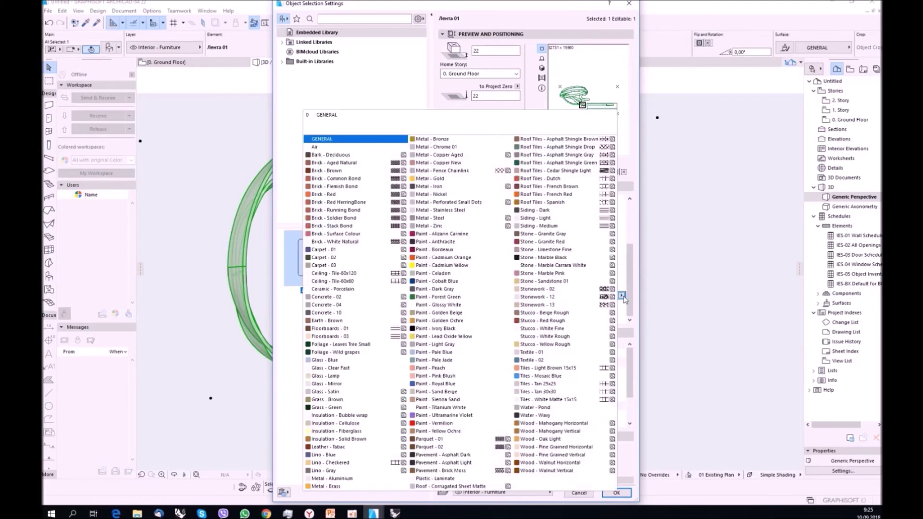
pyautogui.click(426, 179)
pyautogui.scroll(3, 629, 289)
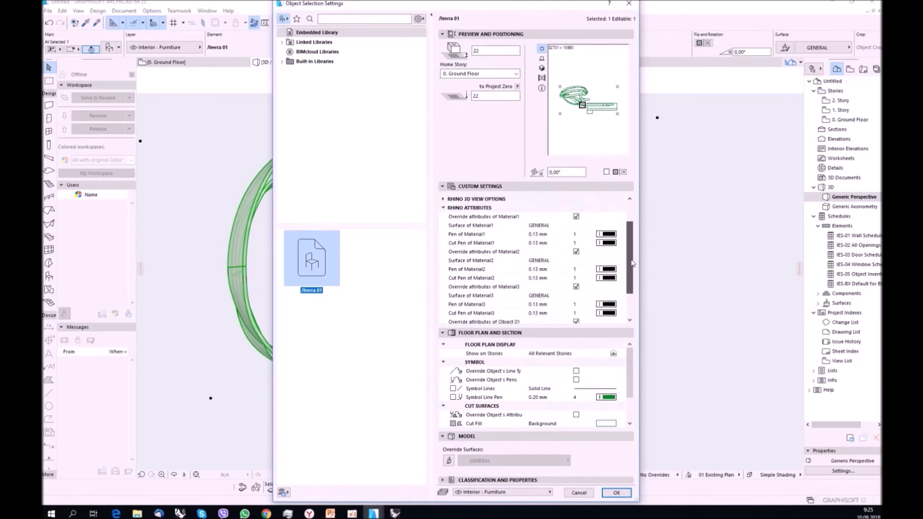
# Step: Set the surface of Material1 to Stonework - 12 and that of Material2 to Wood - Mahogany Horizontal
pyautogui.click(620, 244)
pyautogui.click(622, 242)
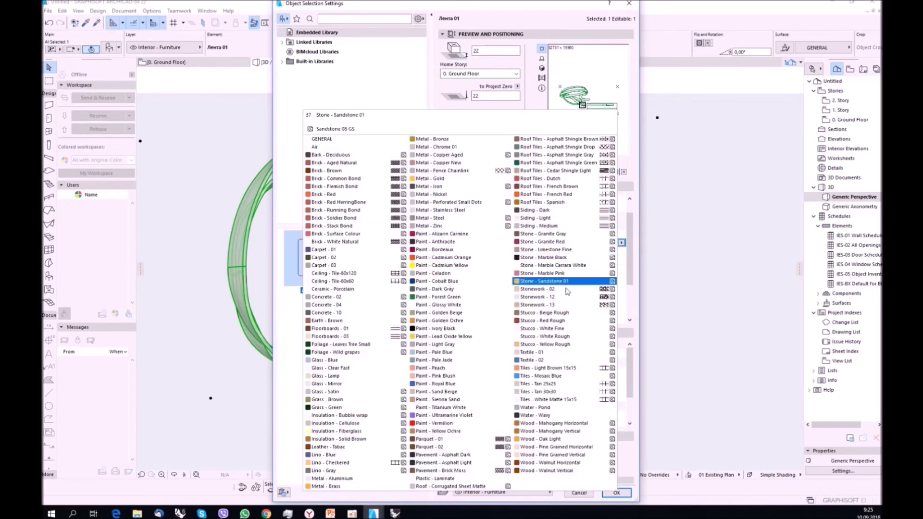
pyautogui.click(533, 297)
pyautogui.click(602, 281)
pyautogui.click(622, 278)
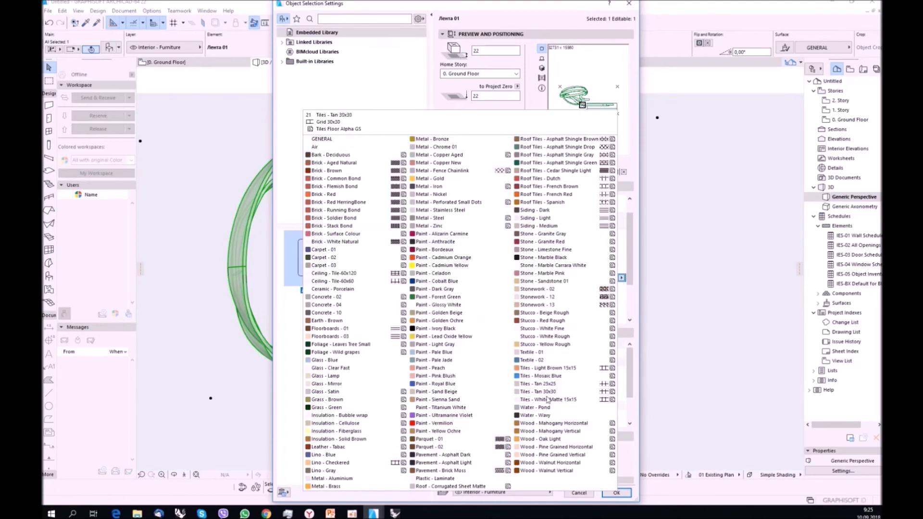
pyautogui.click(547, 423)
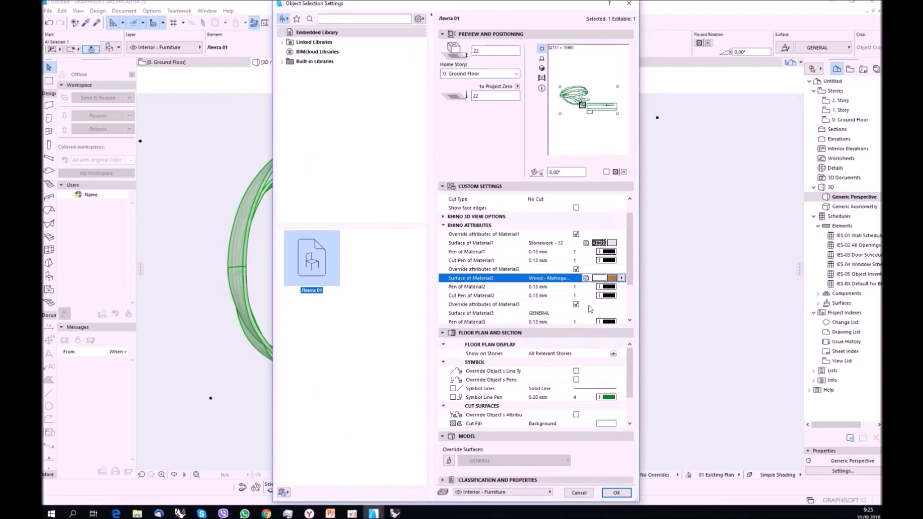
# Step: Set the surface of Material3 to Wood - Pine Grained Horizontal, apply the settings and check the sculpture in 3D
pyautogui.click(590, 313)
pyautogui.click(589, 313)
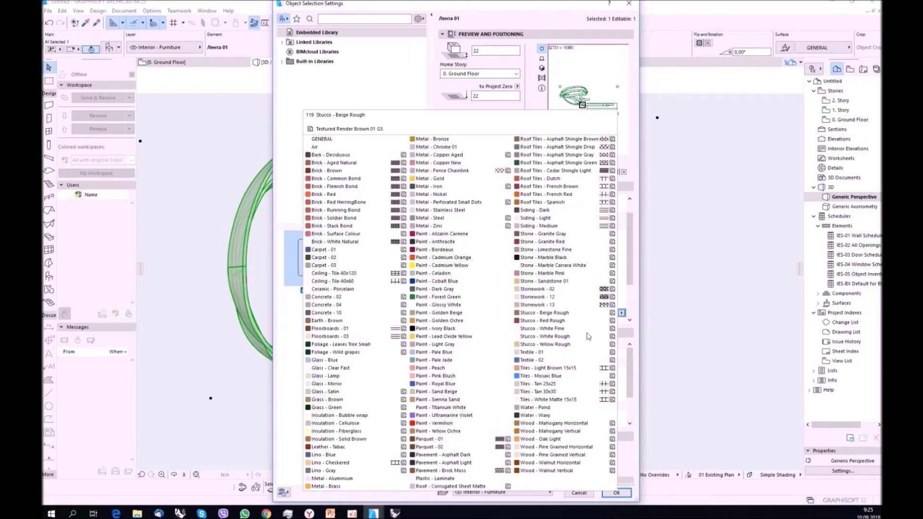
pyautogui.click(558, 447)
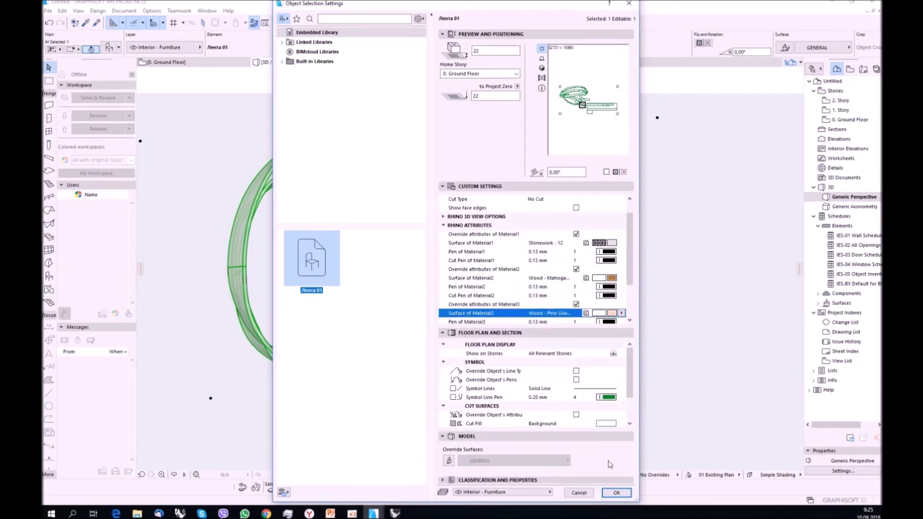
pyautogui.click(617, 493)
pyautogui.moveTo(621, 324); pyautogui.dragTo(460, 316)
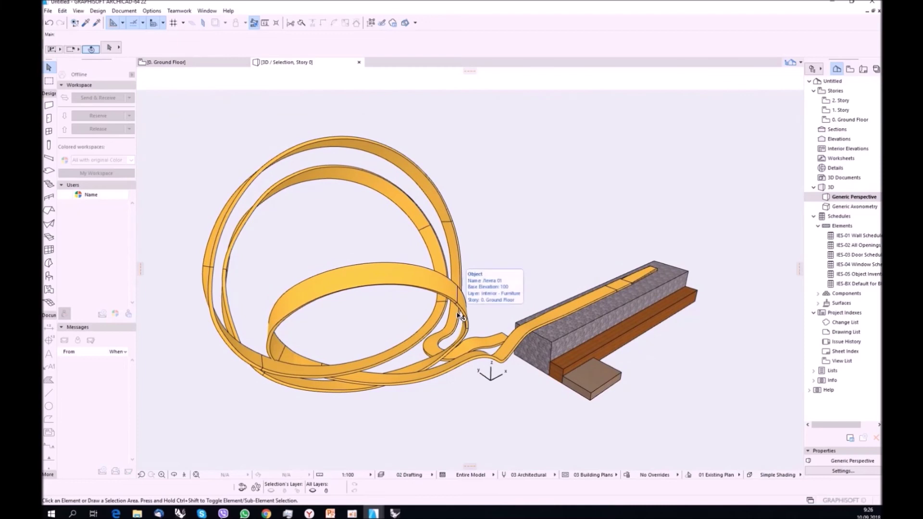
# Step: Show the ground floor plan, switch to the Art object01 model in Rhino and turn off the Material3 layer containing the blue block
pyautogui.press('F2')
pyautogui.moveTo(397, 512)
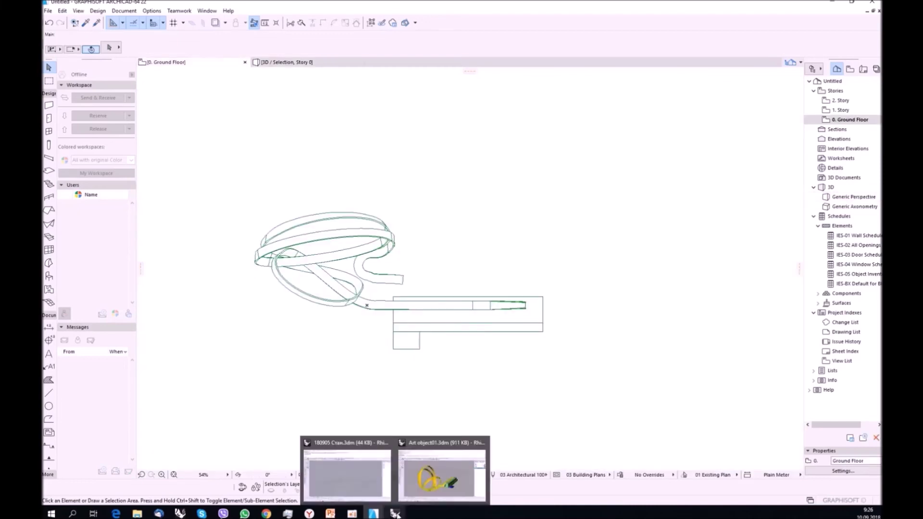
pyautogui.click(425, 488)
pyautogui.click(621, 325)
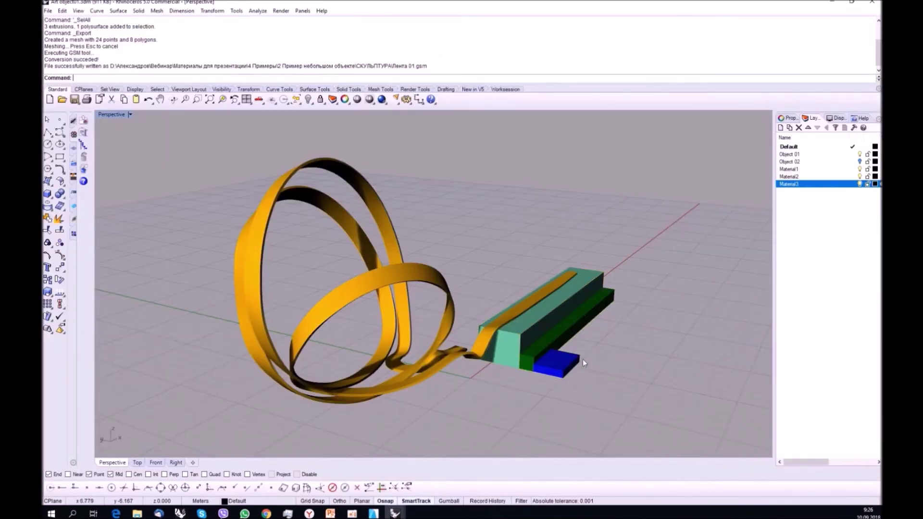
pyautogui.click(576, 361)
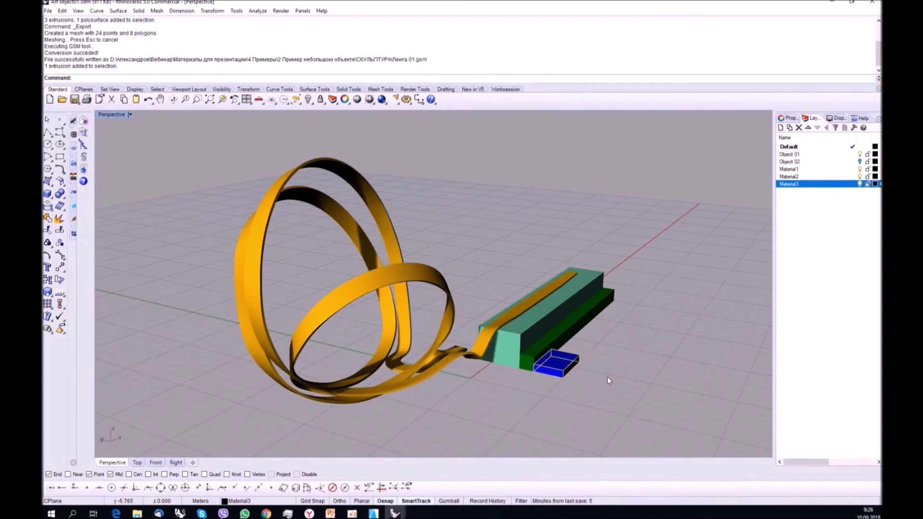
pyautogui.click(860, 184)
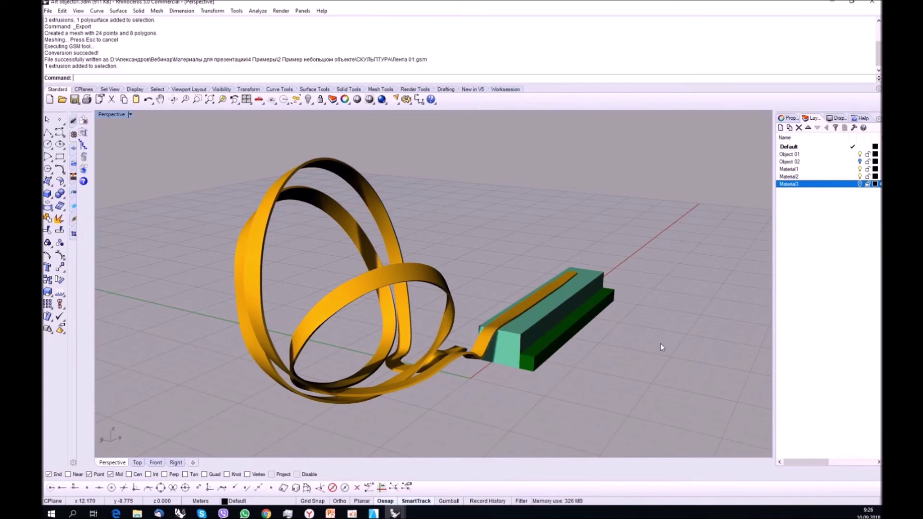
# Step: Export all visible objects as an ArchiCAD GDL object over the existing Лента 01.gsm, accepting the polygon mesh options
pyautogui.hotkey('ctrl', 'a')
pyautogui.rightClick(372, 64)
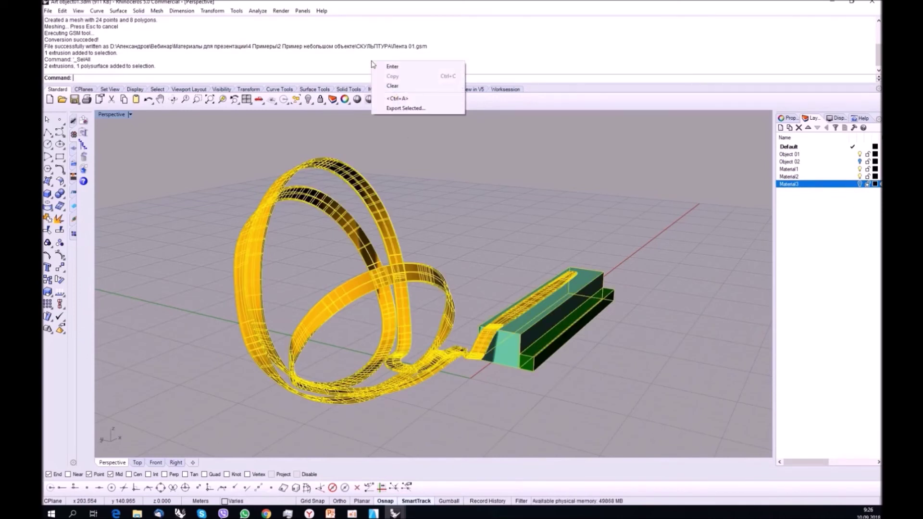
pyautogui.click(406, 108)
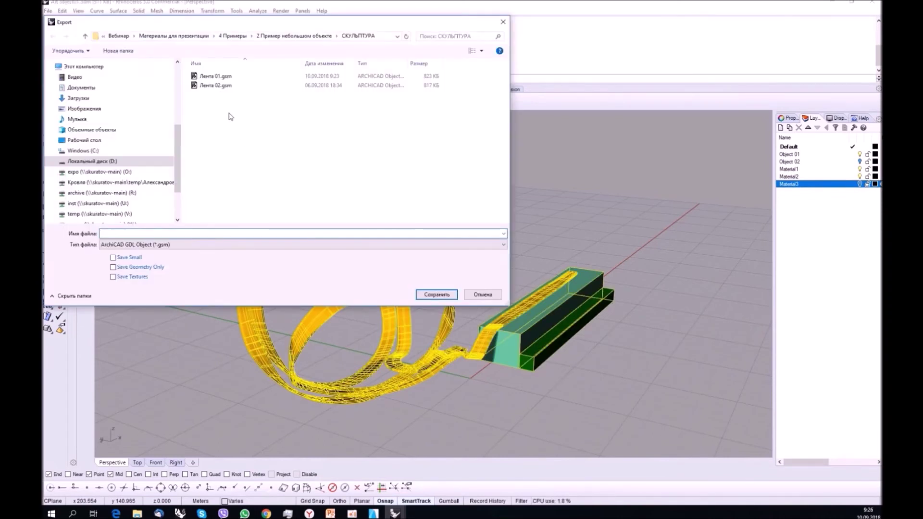
pyautogui.click(215, 77)
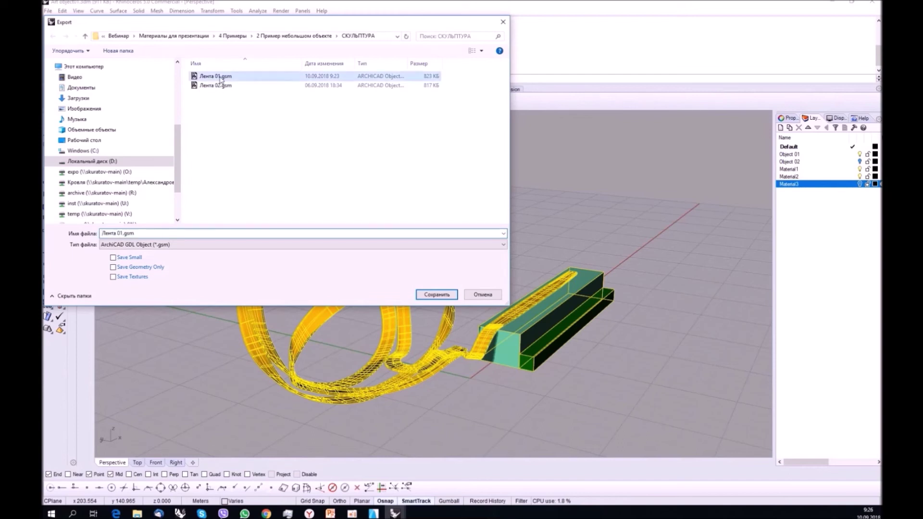
pyautogui.click(437, 294)
pyautogui.click(487, 257)
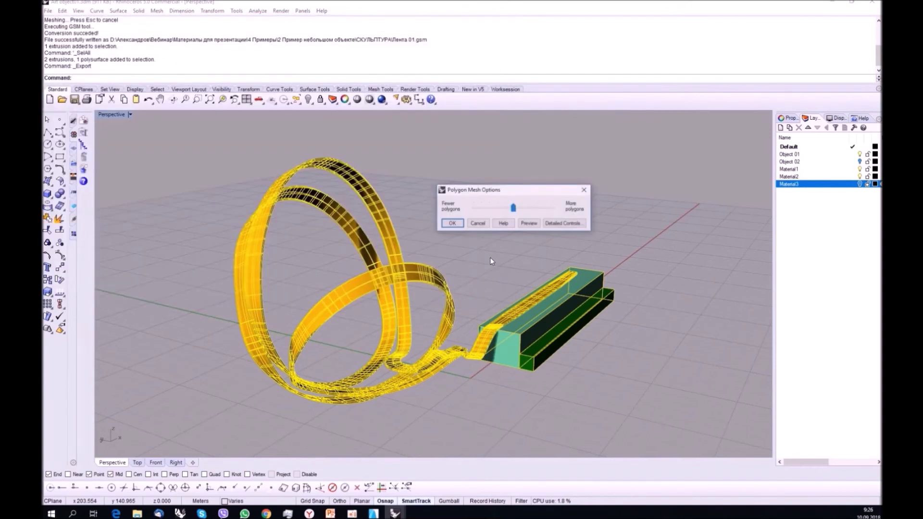
pyautogui.press('Return')
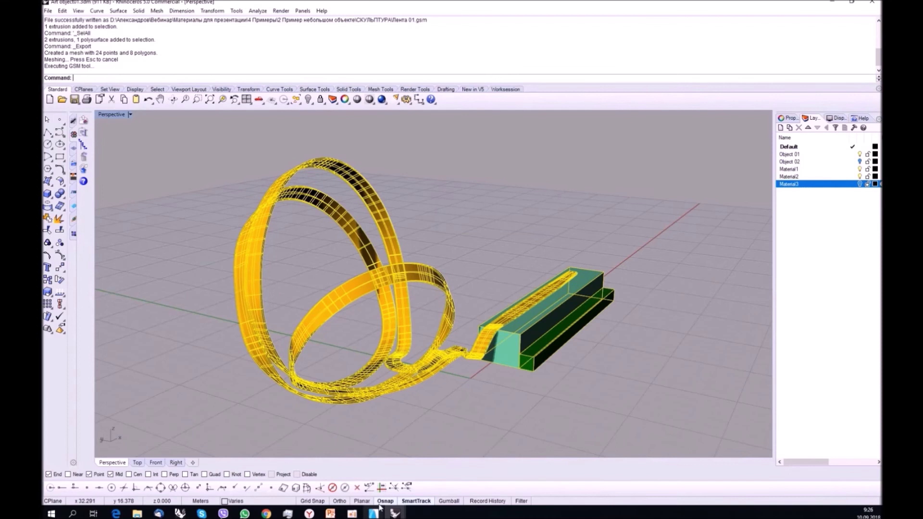
# Step: Switch to ArchiCAD and add the re-exported Лента 01.gsm to the embedded library, overwriting the existing file and applying the library change
pyautogui.moveTo(374, 512)
pyautogui.click(422, 484)
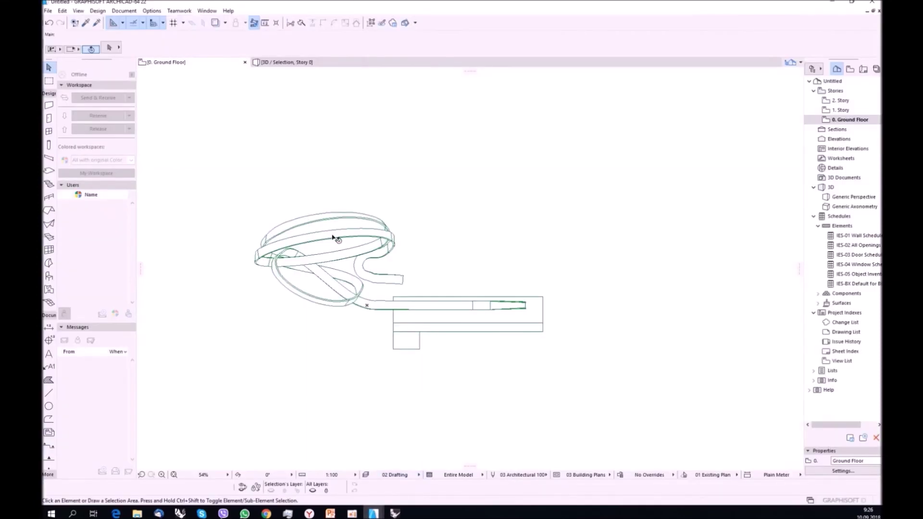
pyautogui.click(49, 11)
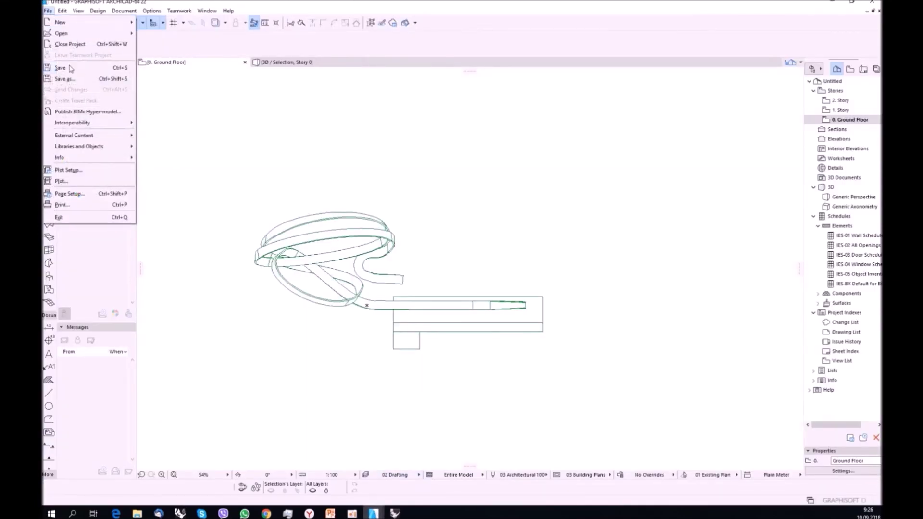
pyautogui.moveTo(115, 135)
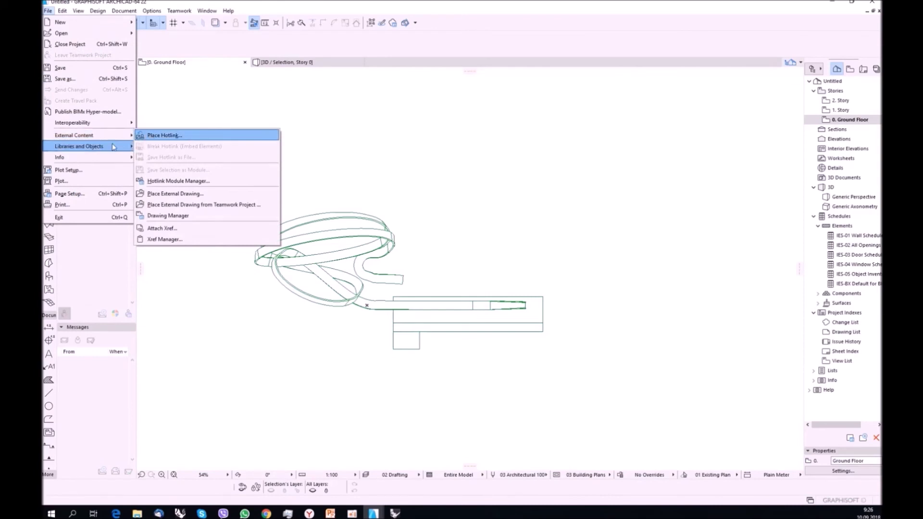
pyautogui.click(164, 146)
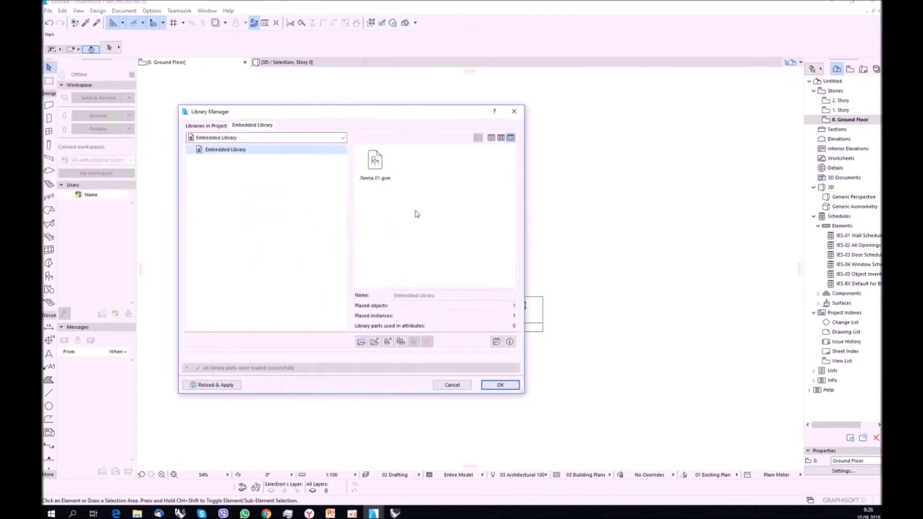
pyautogui.click(375, 164)
pyautogui.click(388, 341)
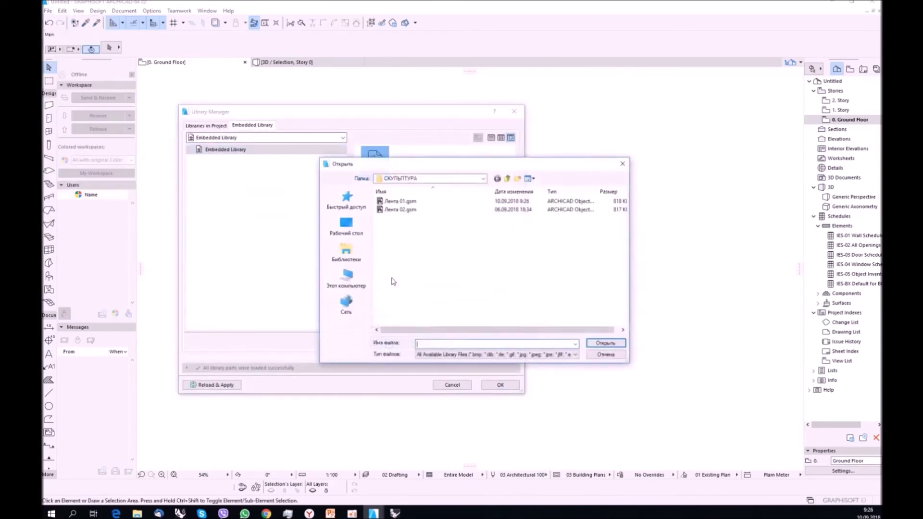
pyautogui.doubleClick(399, 201)
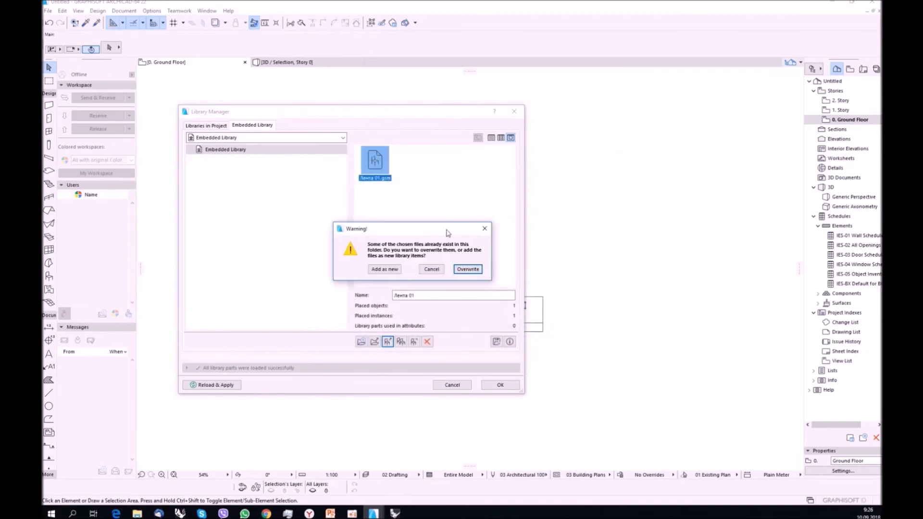
pyautogui.click(468, 272)
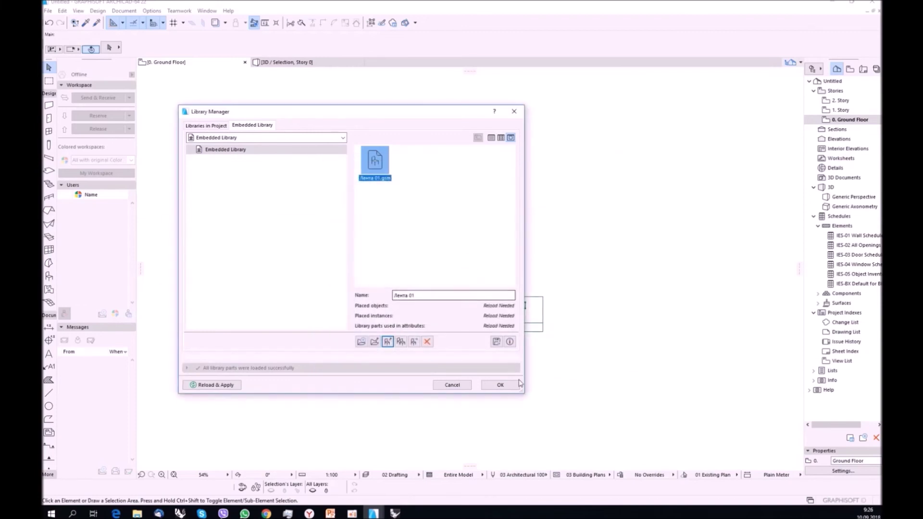
pyautogui.click(504, 385)
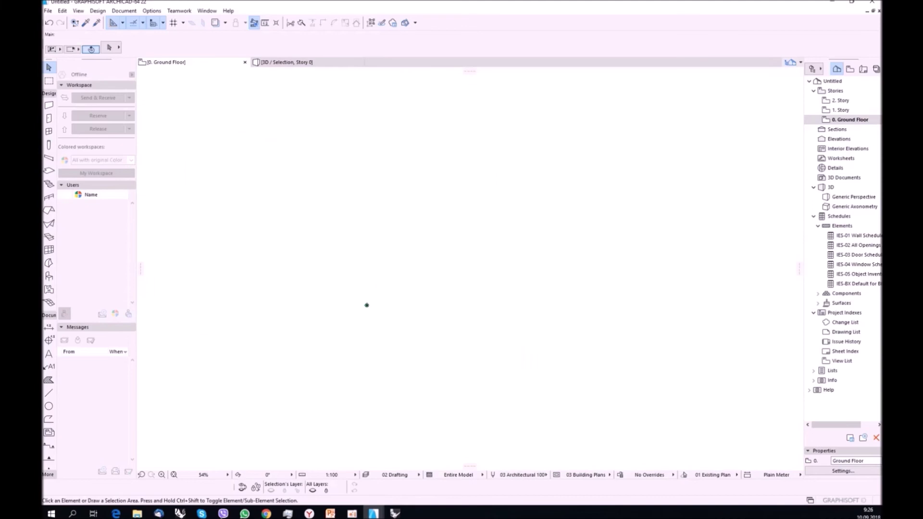
# Step: Select the placed sculpture object on the ground floor plan and open its object selection settings
pyautogui.hotkey('ctrl', 'a')
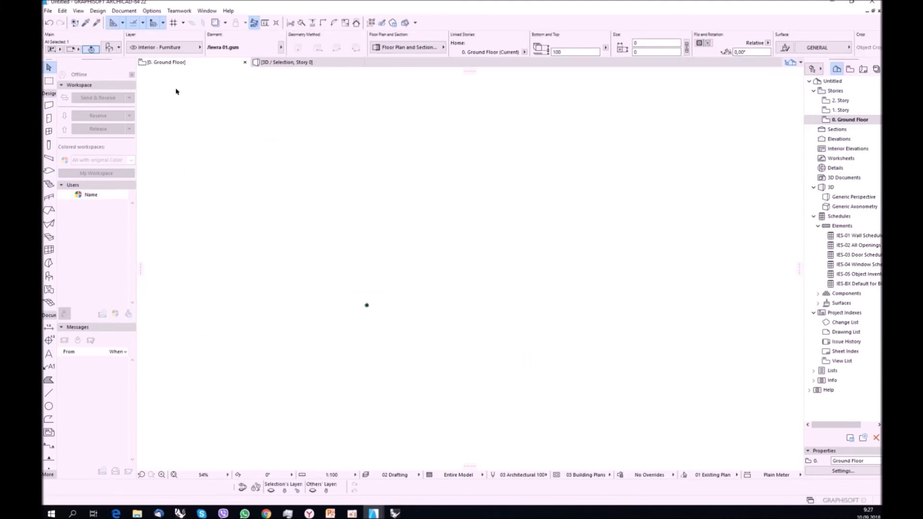
pyautogui.click(110, 48)
pyautogui.click(335, 38)
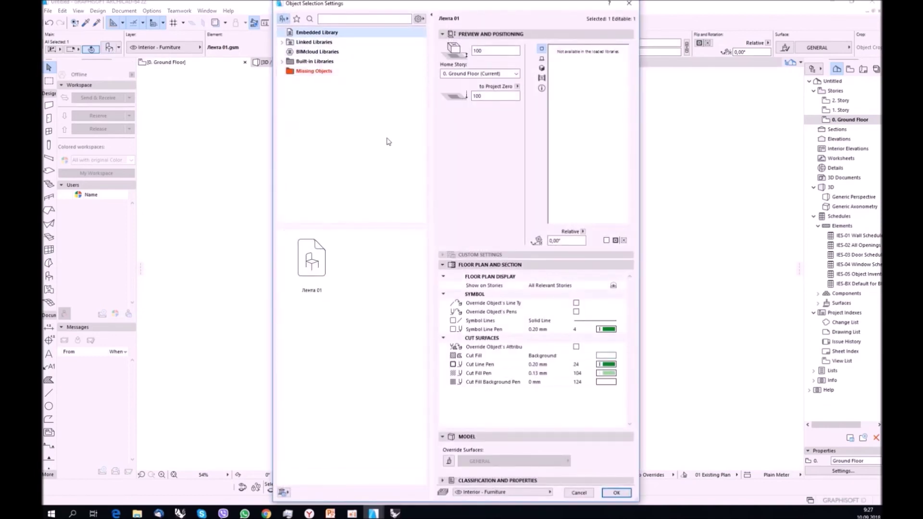